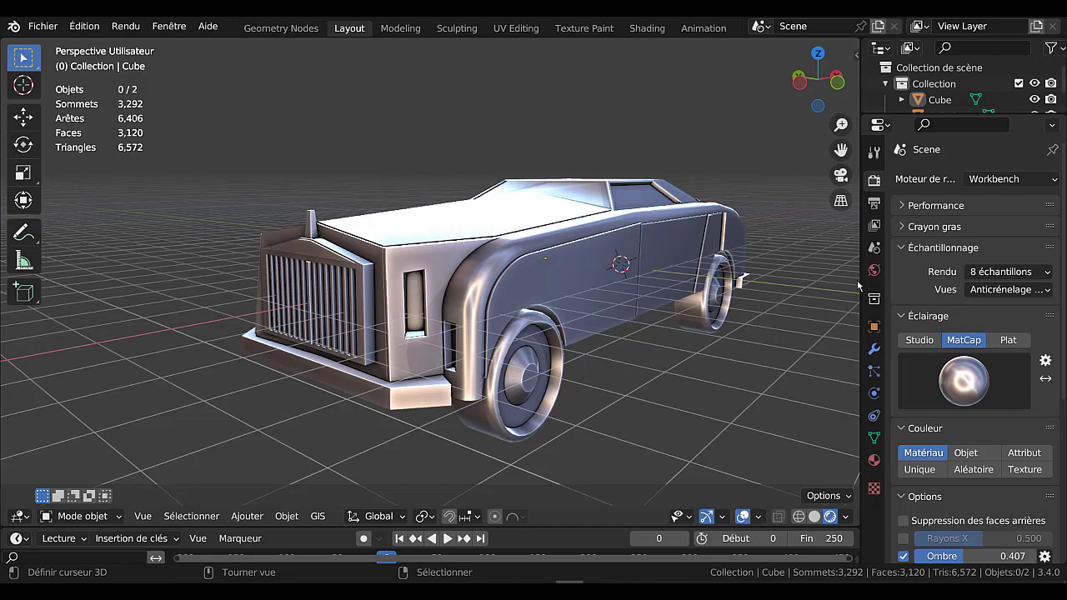
# Examine the finished car model from the front, the side and underneath, including the wheels and axles
pyautogui.moveTo(856, 283); pyautogui.dragTo(933, 283)
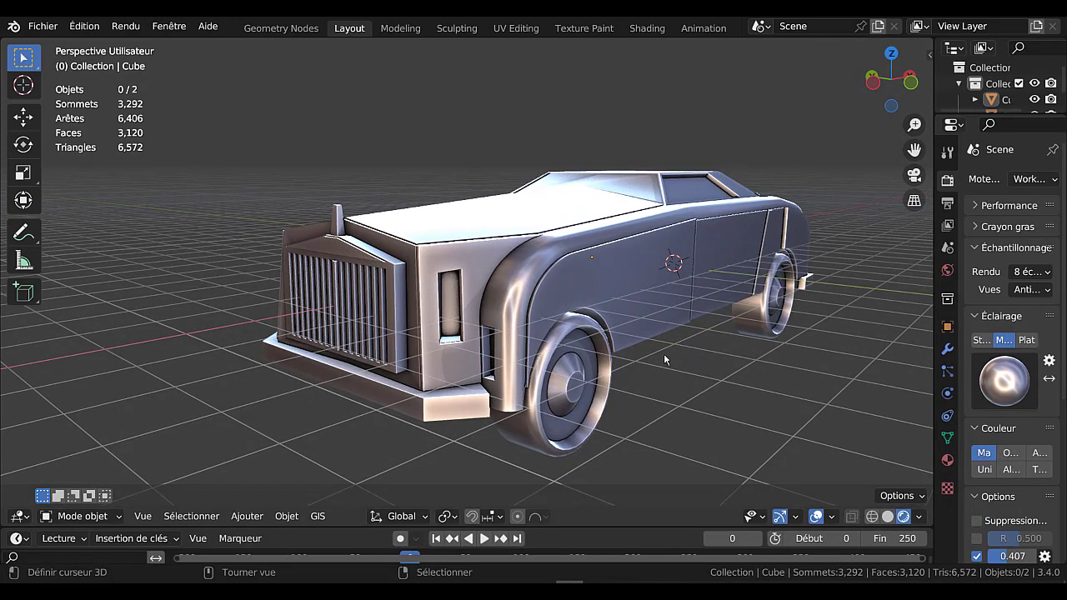
pyautogui.moveTo(663, 354); pyautogui.dragTo(598, 364, button='middle')
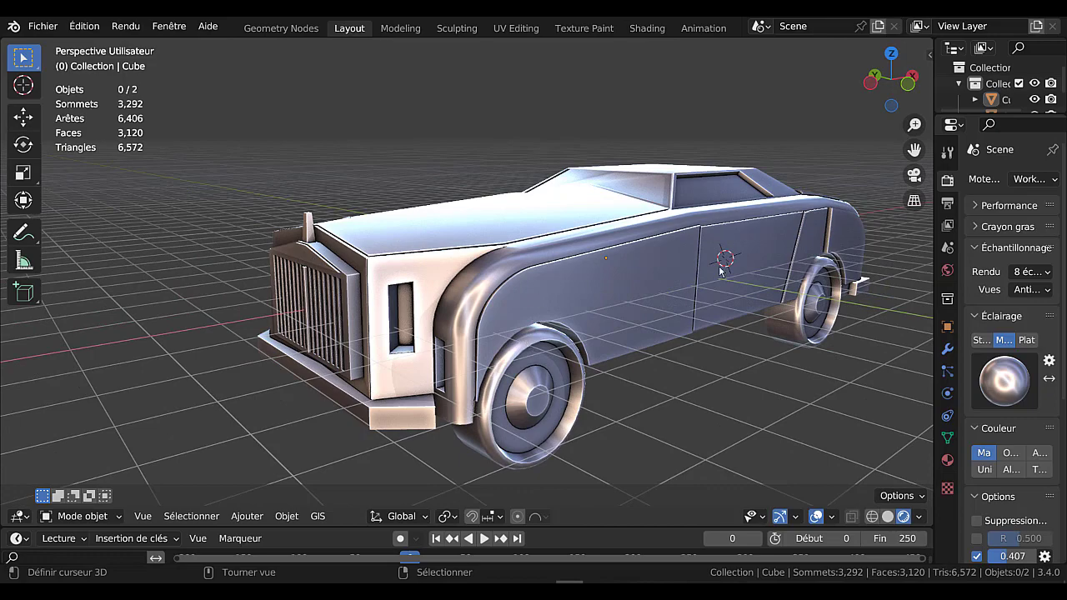
pyautogui.moveTo(687, 322); pyautogui.dragTo(835, 321, button='middle')
pyautogui.scroll(2, 687, 361)
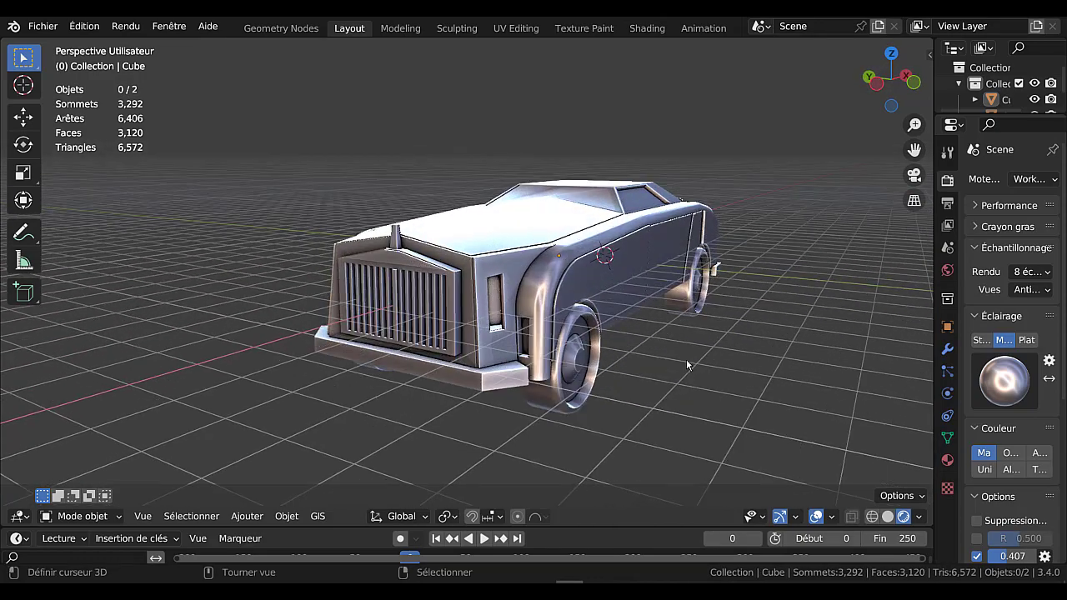
pyautogui.keyDown('shift'); pyautogui.moveTo(603, 334); pyautogui.dragTo(645, 279, button='middle'); pyautogui.keyUp('shift')
pyautogui.moveTo(583, 286); pyautogui.dragTo(542, 401, button='right')
pyautogui.rightClick(542, 401)
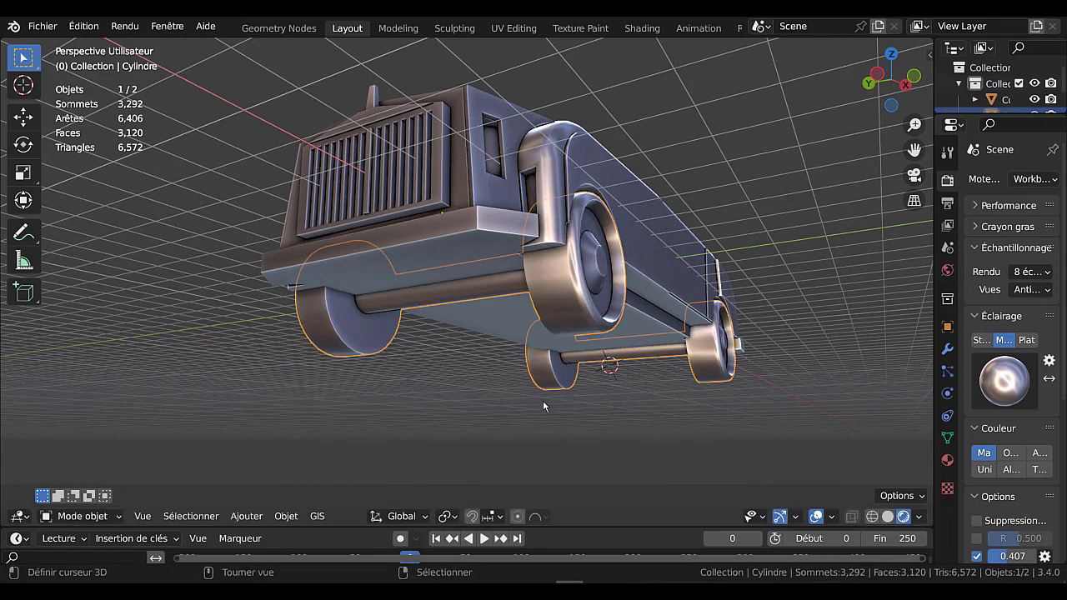
pyautogui.moveTo(640, 231); pyautogui.dragTo(641, 302, button='middle')
pyautogui.scroll(-2, 641, 303)
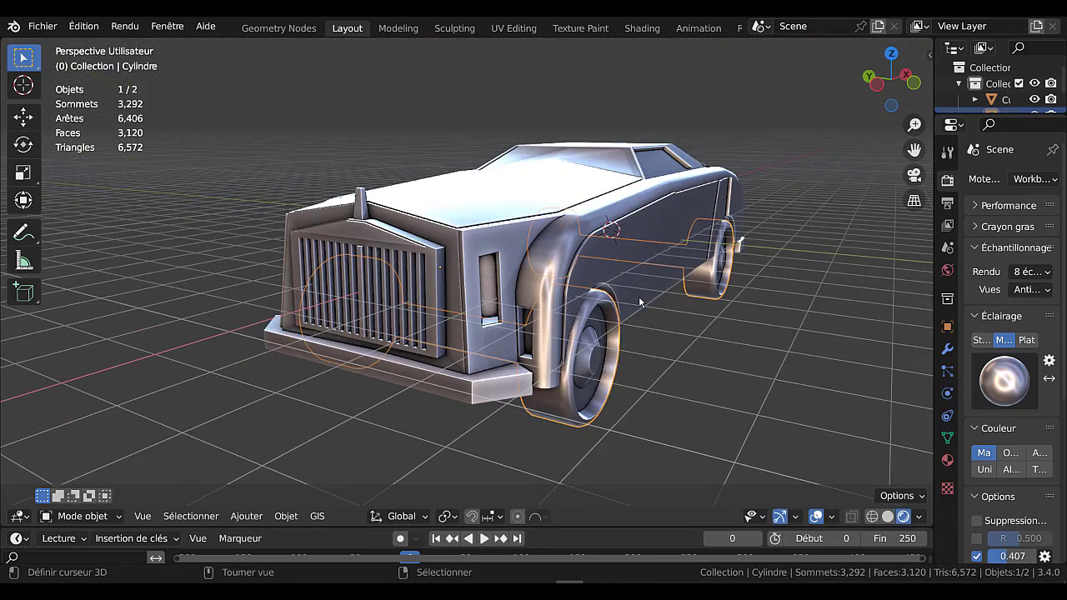
pyautogui.click(709, 368)
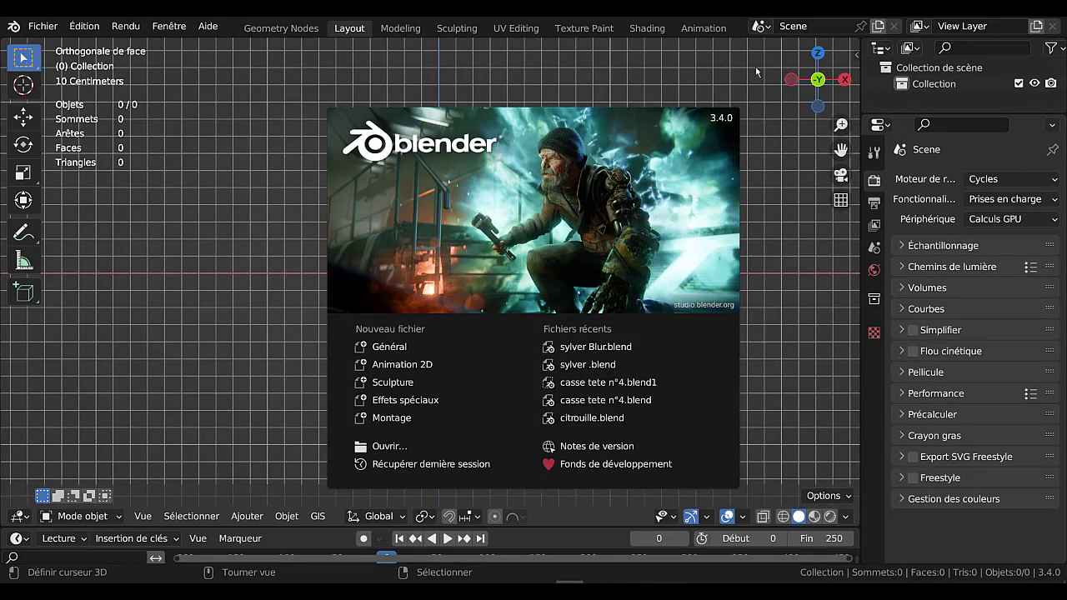
# In the empty scene, set the render engine to Workbench and choose the shiny violet-silver metal MatCap with the bright central ring
pyautogui.click(732, 71)
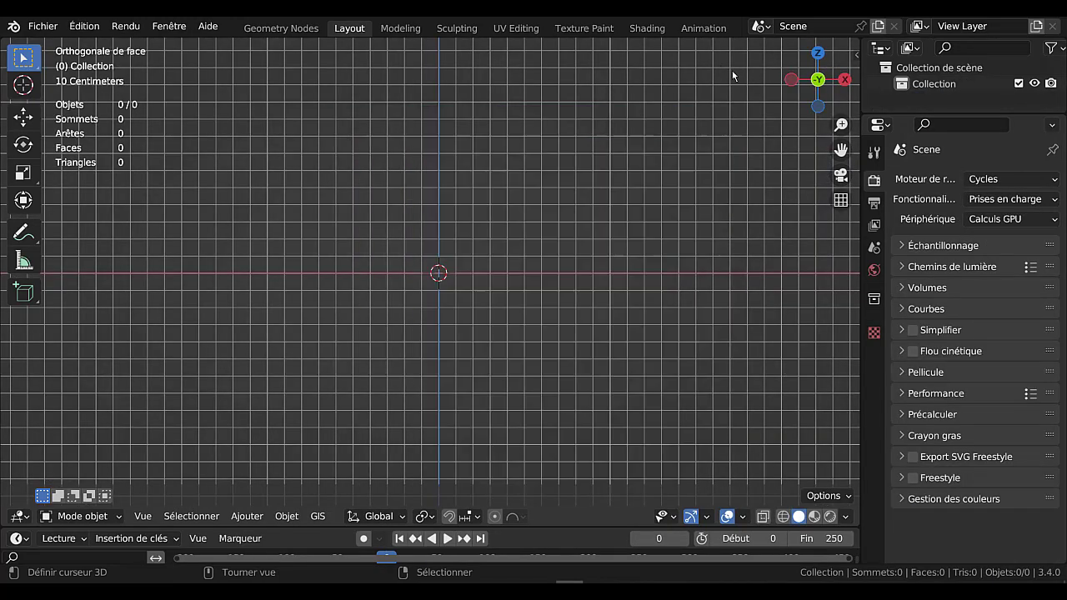
pyautogui.click(248, 516)
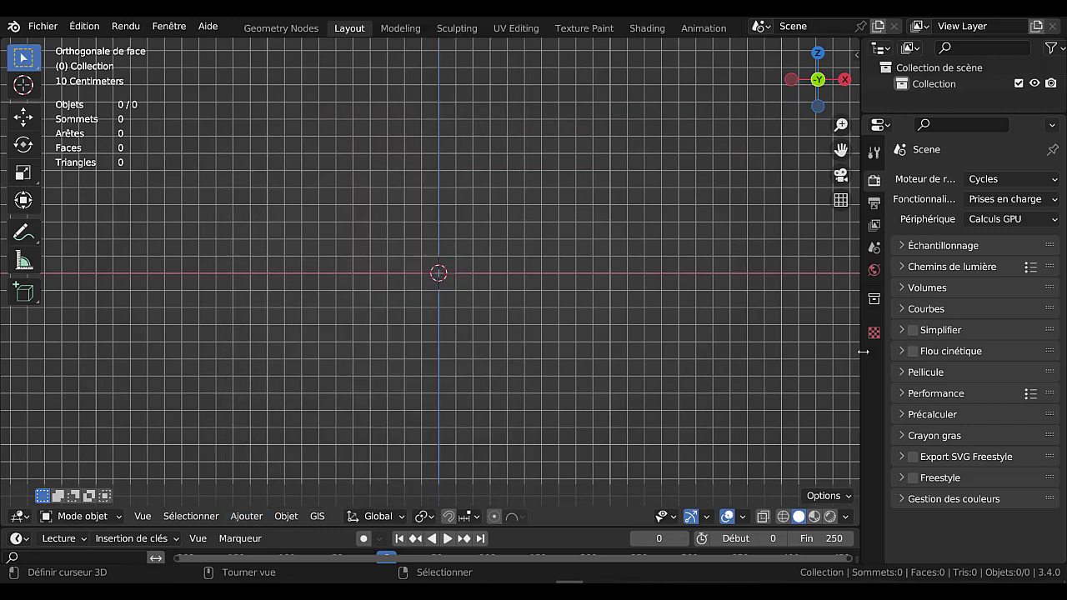
pyautogui.click(1012, 179)
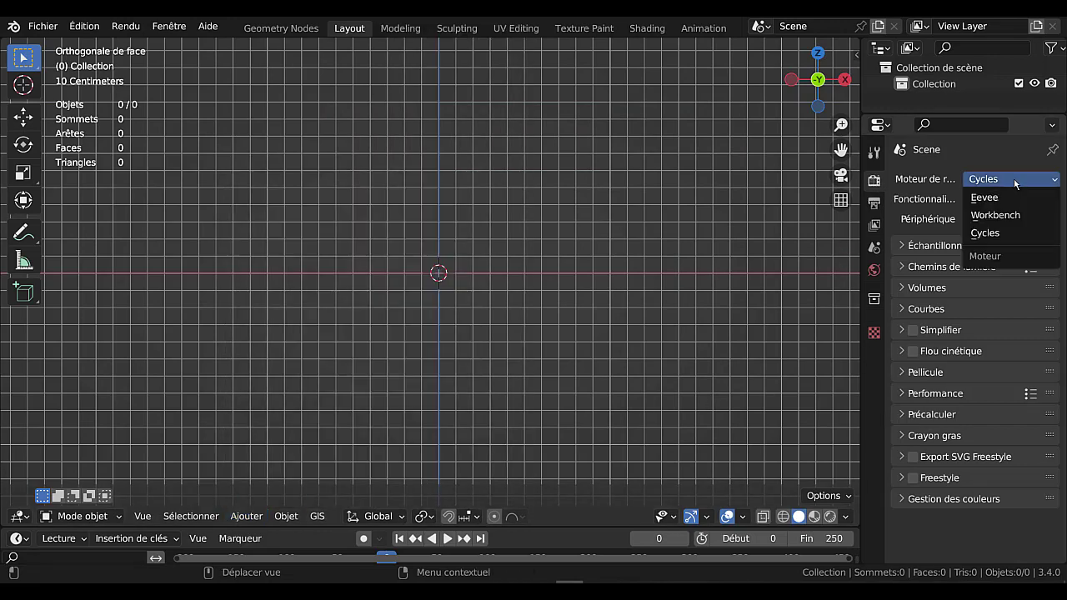
pyautogui.click(996, 215)
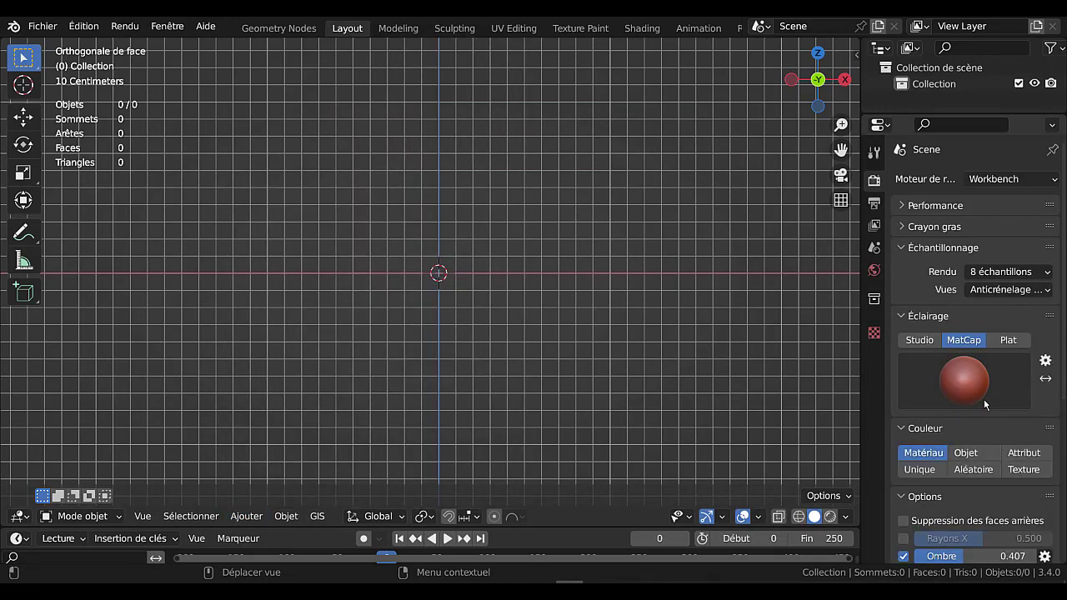
pyautogui.click(971, 386)
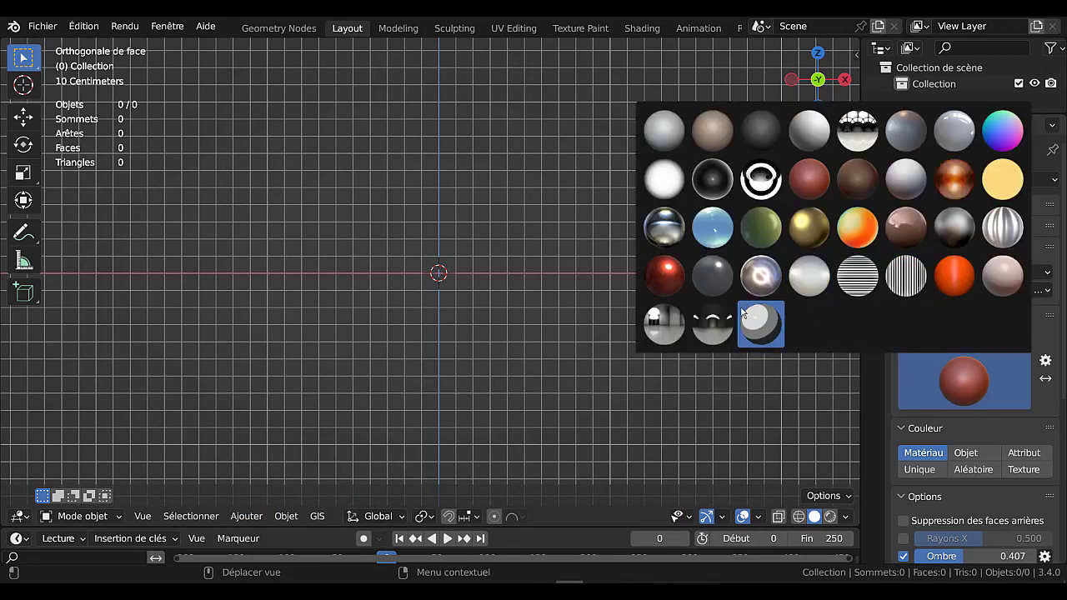
pyautogui.click(761, 280)
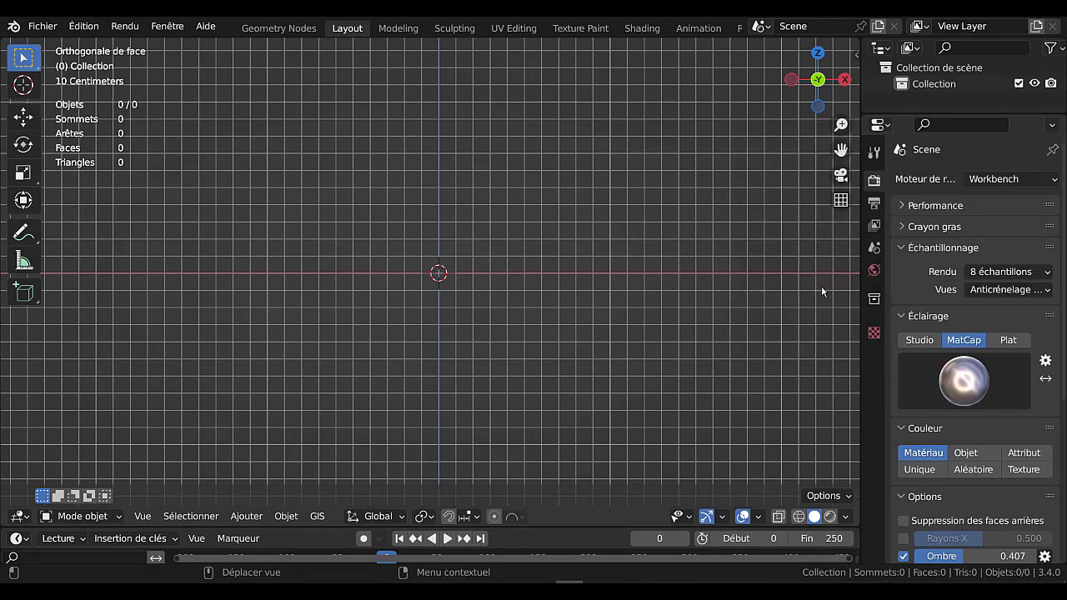
pyautogui.click(968, 391)
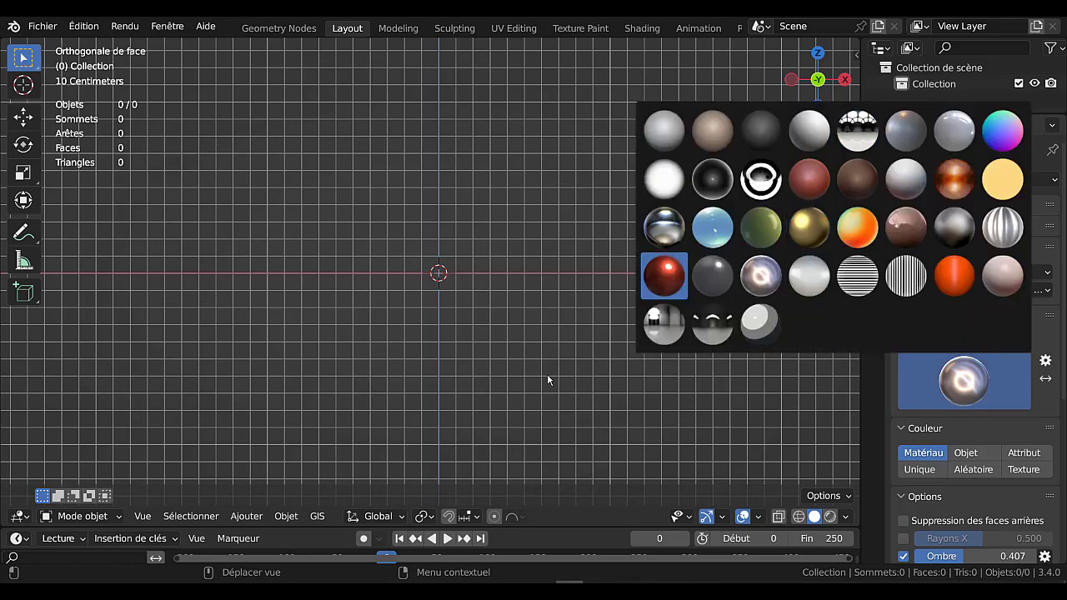
pyautogui.click(876, 429)
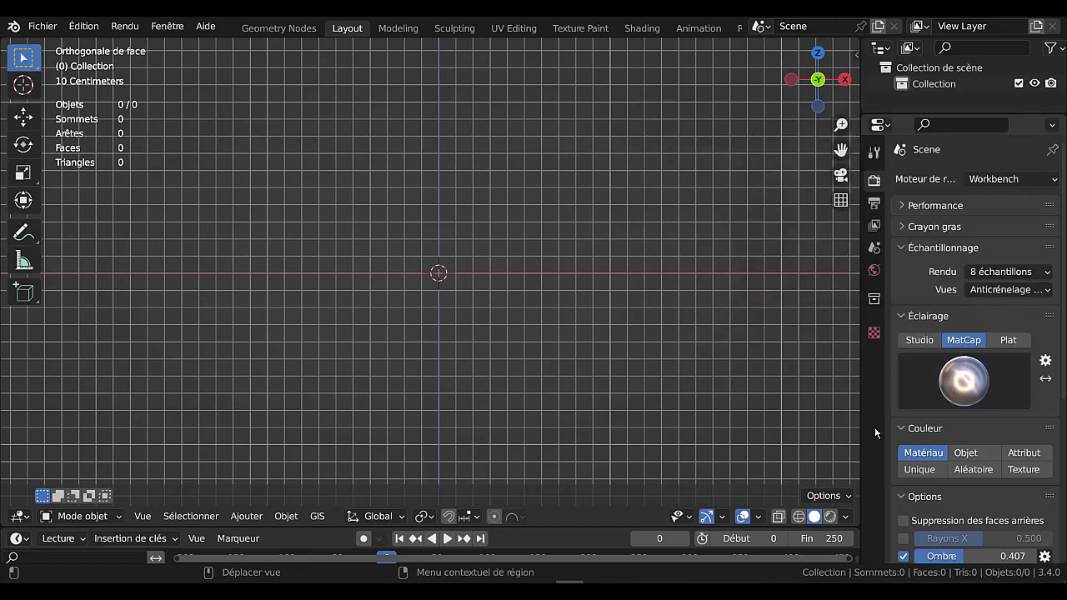
# Add a mesh cube at the scene origin
pyautogui.scroll(1, 438, 365)
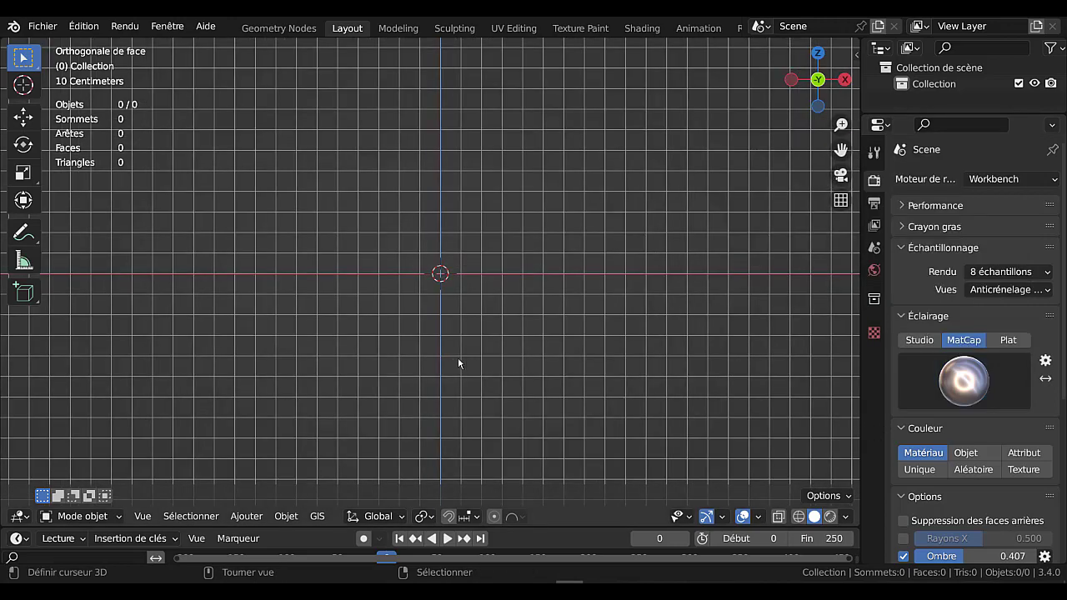
pyautogui.keyDown('shift'); pyautogui.moveTo(469, 357); pyautogui.dragTo(464, 355, button='middle'); pyautogui.keyUp('shift')
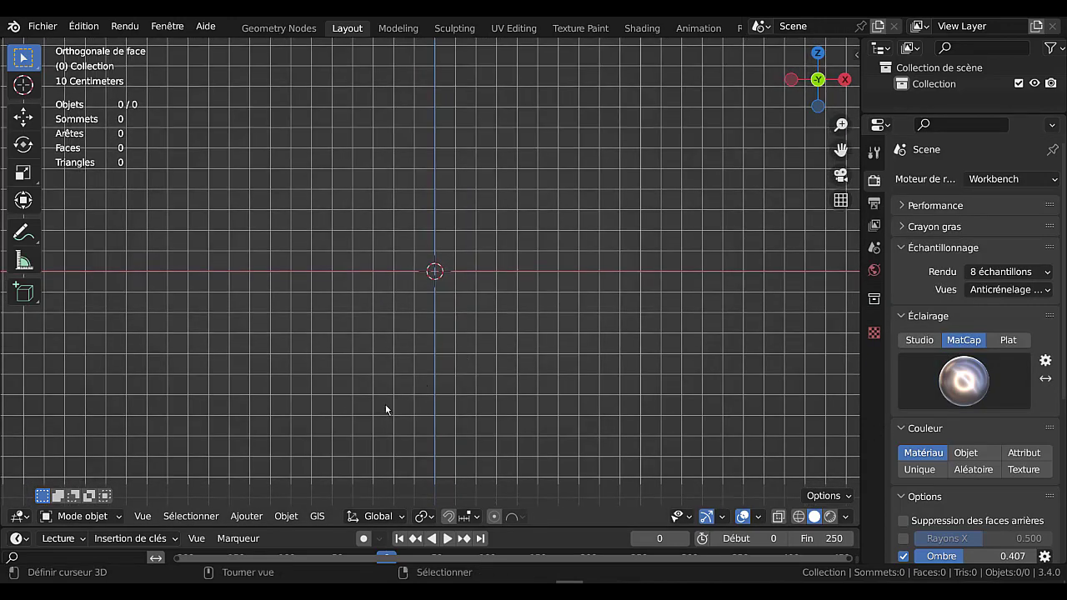
pyautogui.click(246, 515)
pyautogui.moveTo(245, 505)
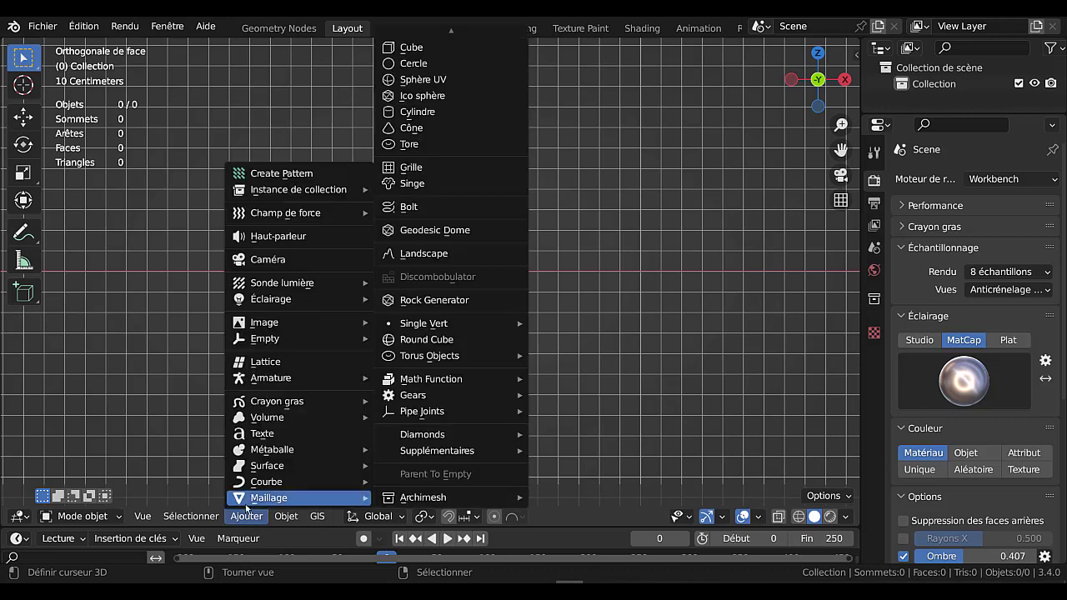
pyautogui.click(413, 55)
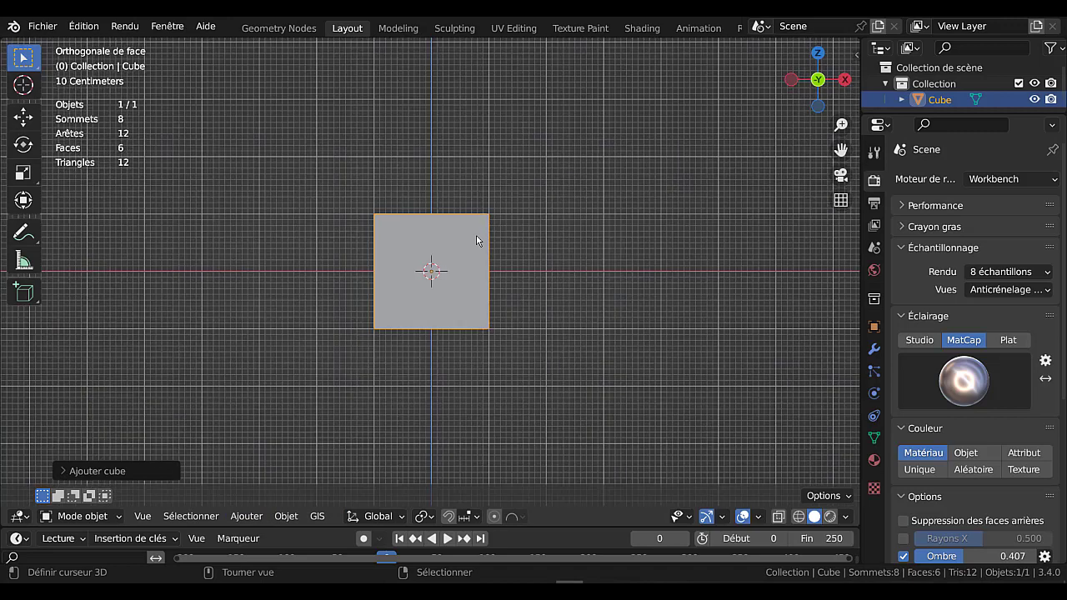
# Stretch the whole cube mesh in Edit mode along the X axis to about six times its length
pyautogui.scroll(-2, 447, 378)
pyautogui.press('Tab')
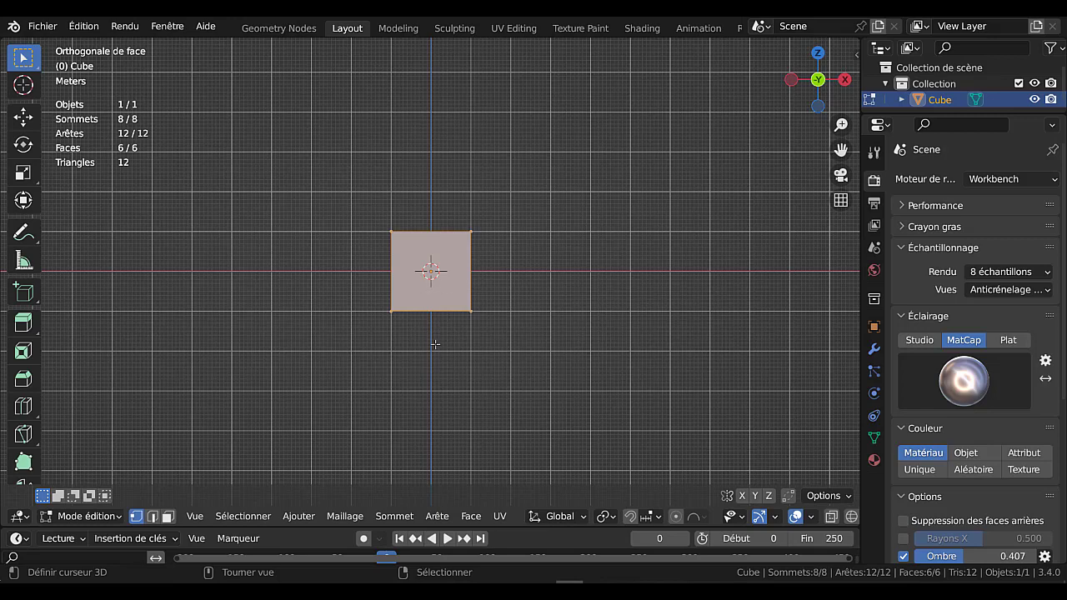
pyautogui.press('s')
pyautogui.press('x')
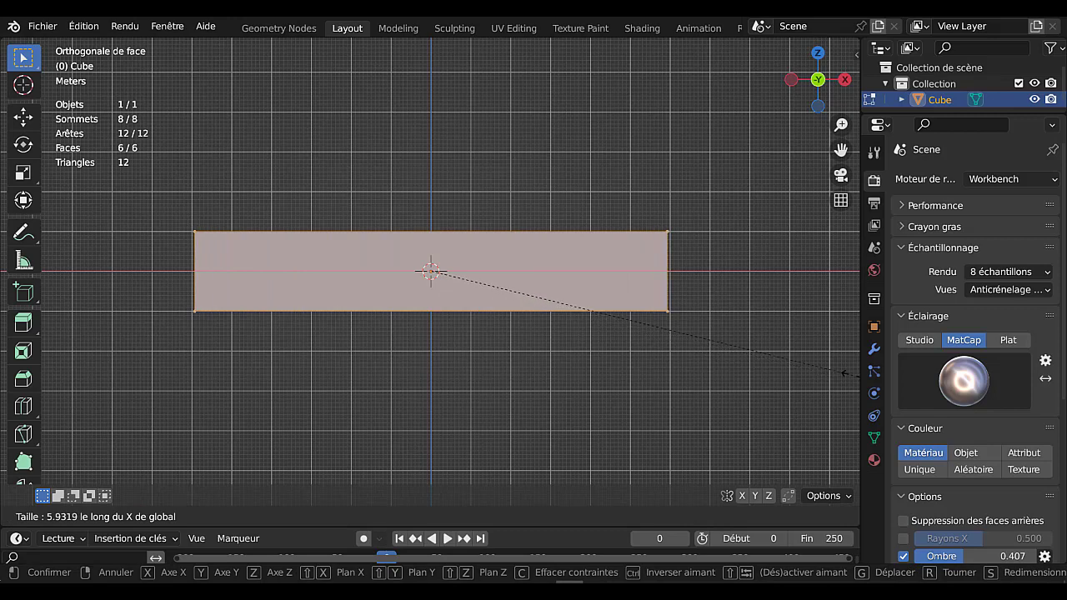
pyautogui.click(50, 366)
# Add a crosswise loop cut slid toward the box's positive X end and bevel it into a wide cabin section
pyautogui.moveTo(365, 319); pyautogui.dragTo(381, 345, button='middle')
pyautogui.press('ctrl')
pyautogui.hotkey('ctrl', 'r')
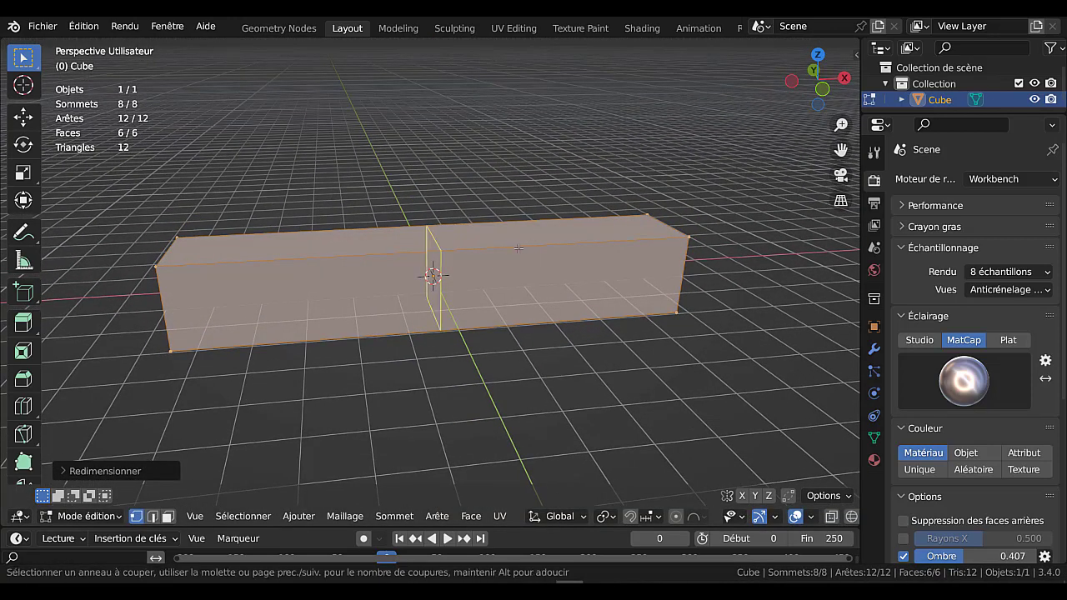
pyautogui.click(519, 249)
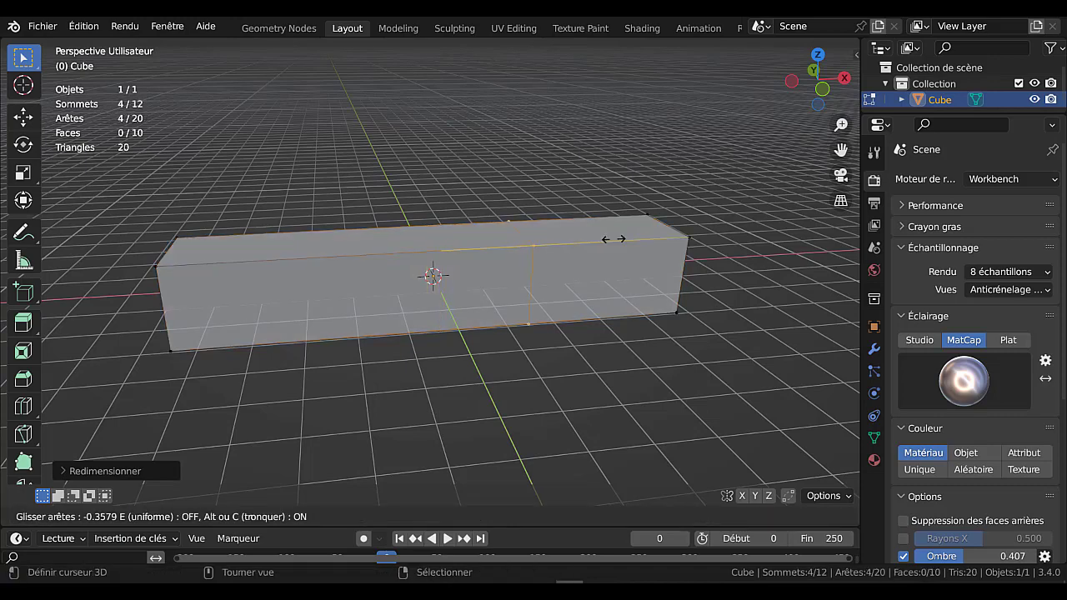
pyautogui.click(515, 249)
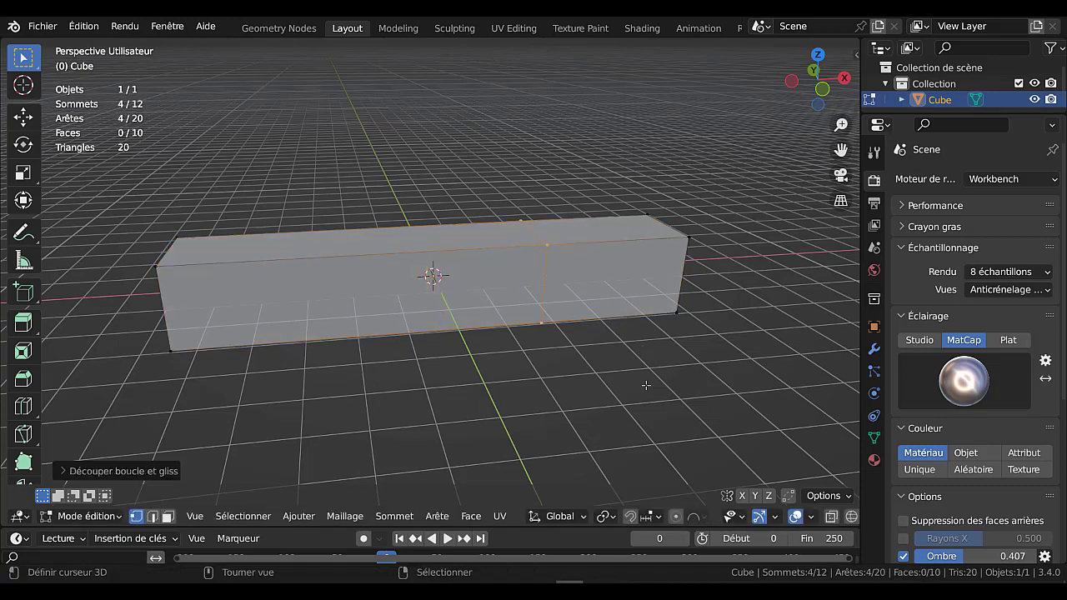
pyautogui.hotkey('ctrl', 'b')
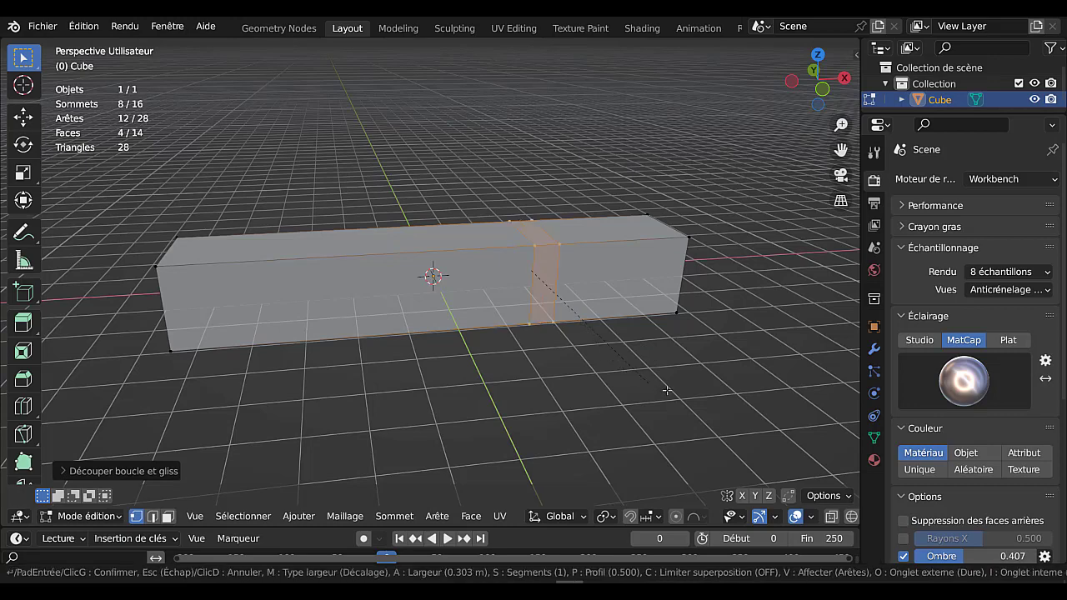
pyautogui.click(723, 396)
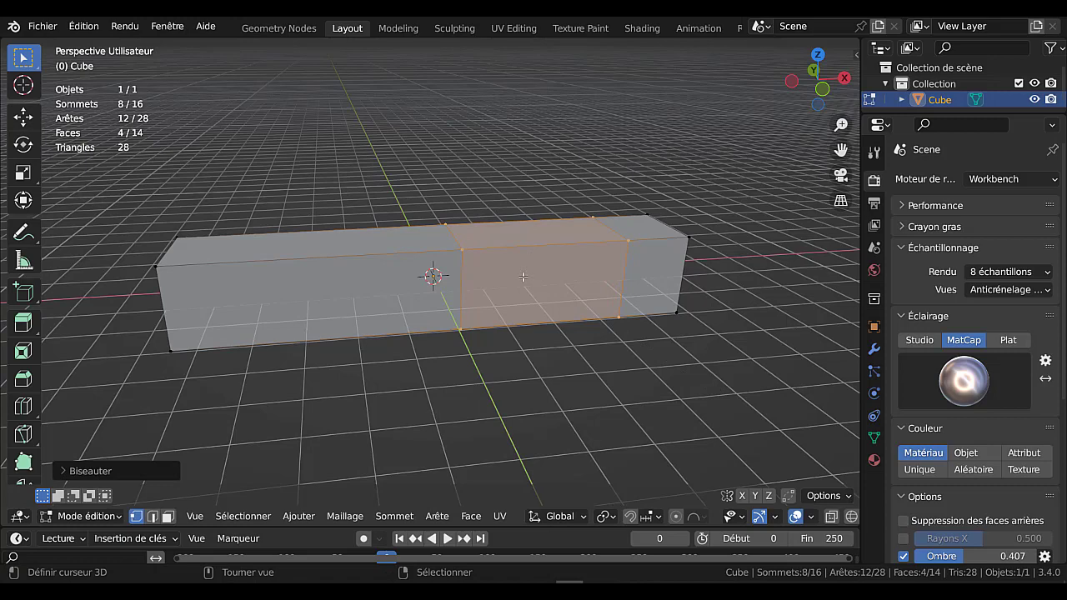
# Raise the cabin section's top face about 0.47 m along Z and extrude it upward into a roof block
pyautogui.press('3')
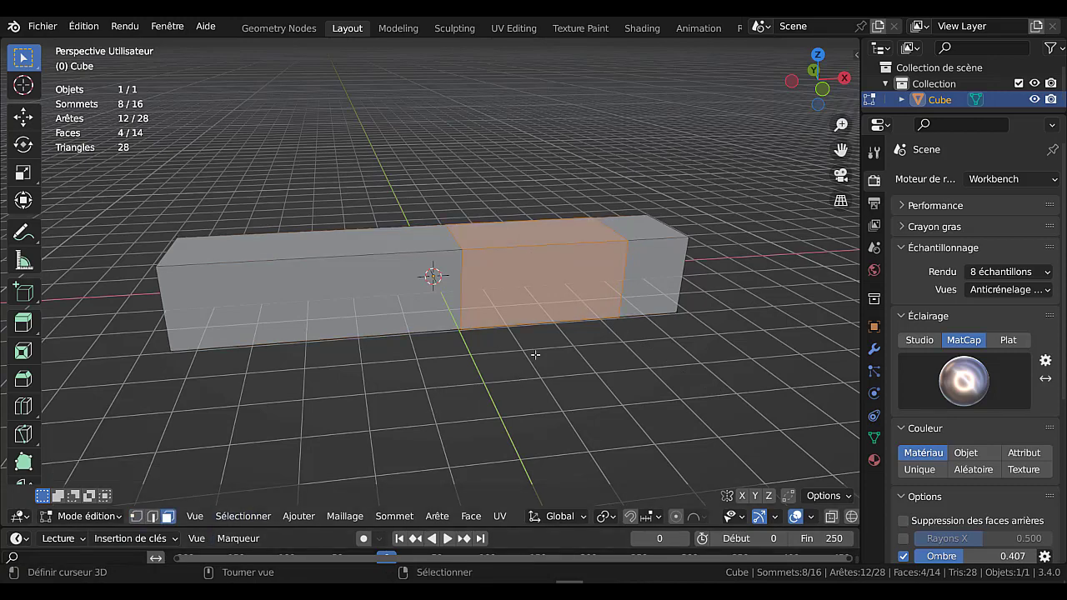
pyautogui.click(539, 226)
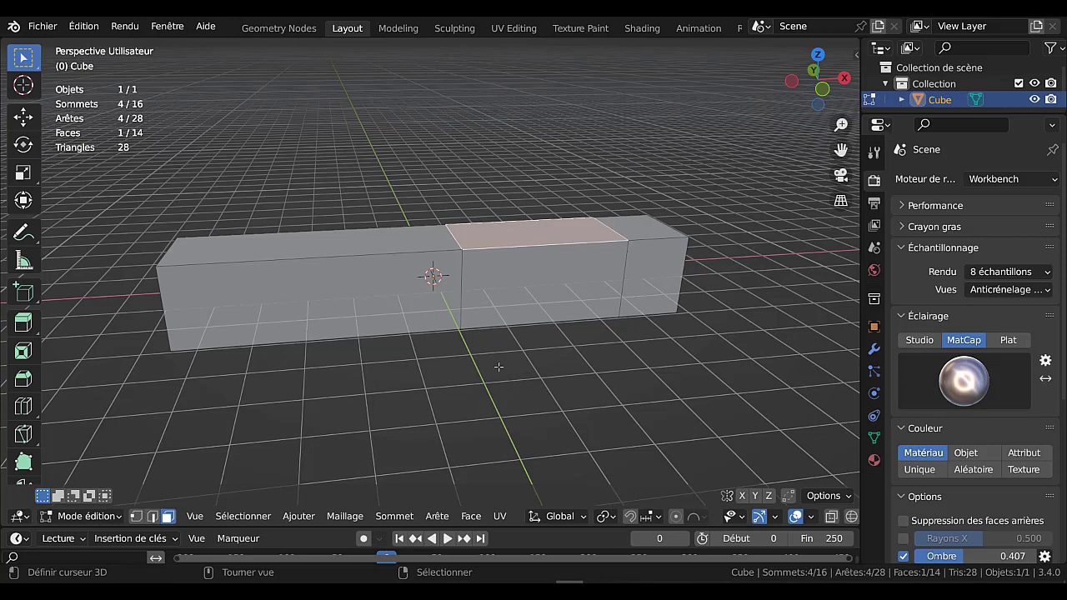
pyautogui.press('g')
pyautogui.press('z')
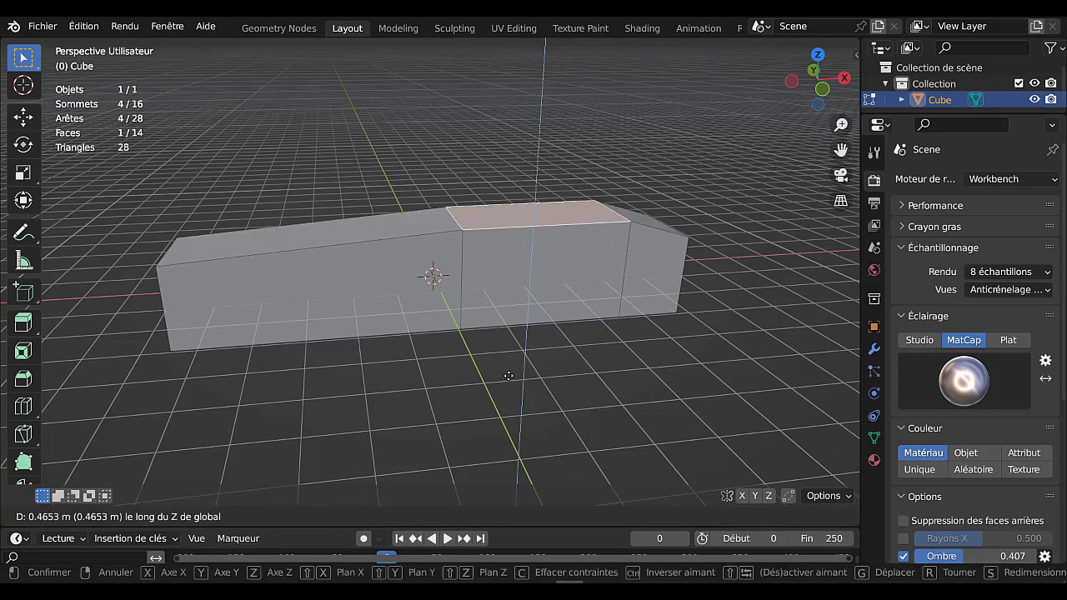
pyautogui.click(508, 375)
pyautogui.press('e')
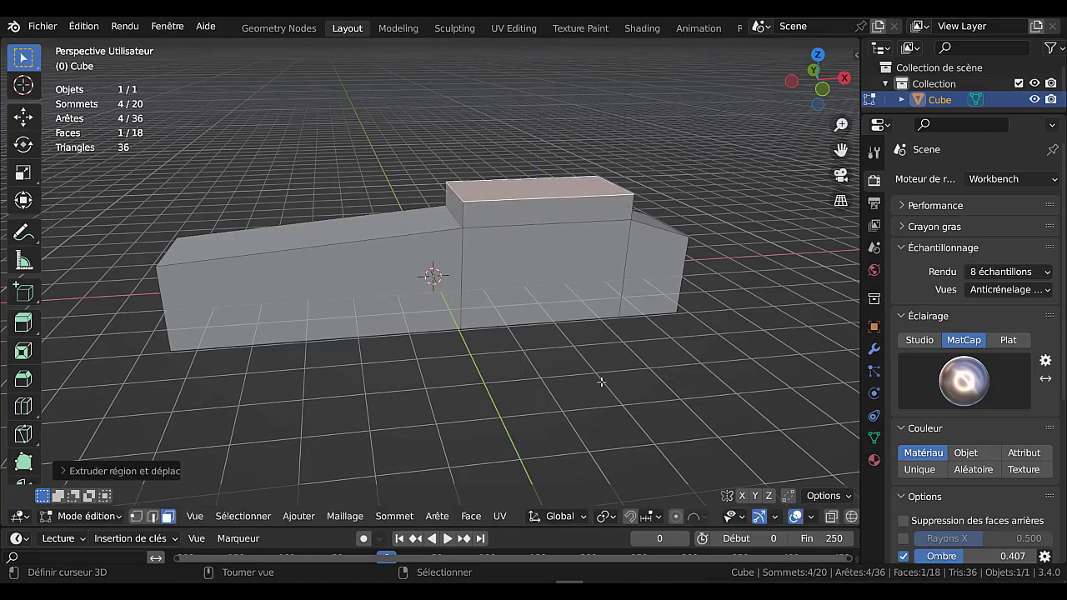
# Taper the cabin by scaling the roof face to about 0.7 along X and narrowing it along Y
pyautogui.press('s')
pyautogui.press('x')
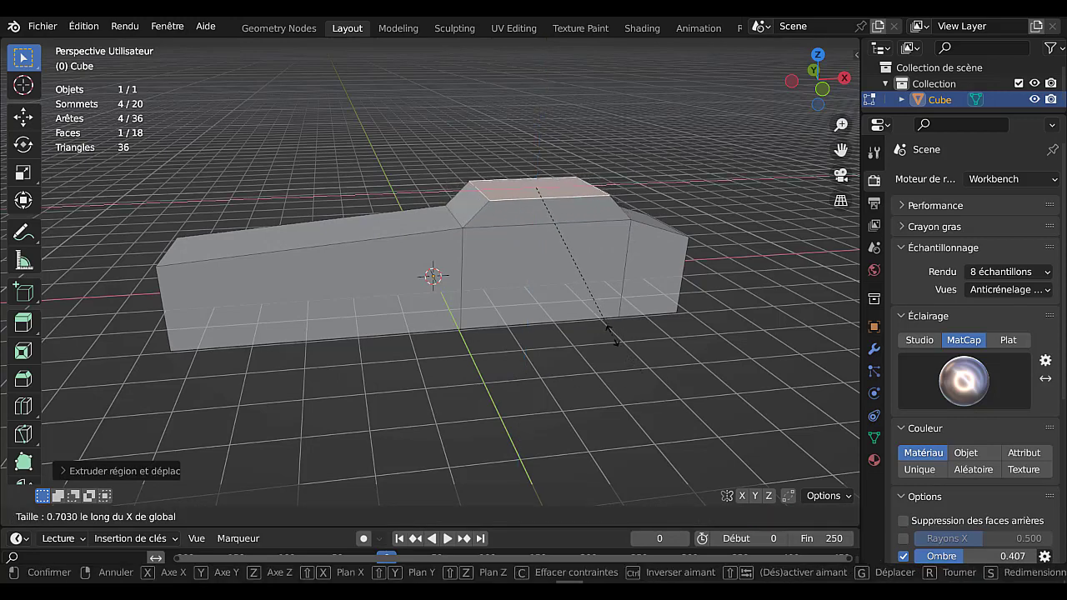
pyautogui.click(600, 360)
pyautogui.moveTo(575, 366); pyautogui.dragTo(646, 393, button='middle')
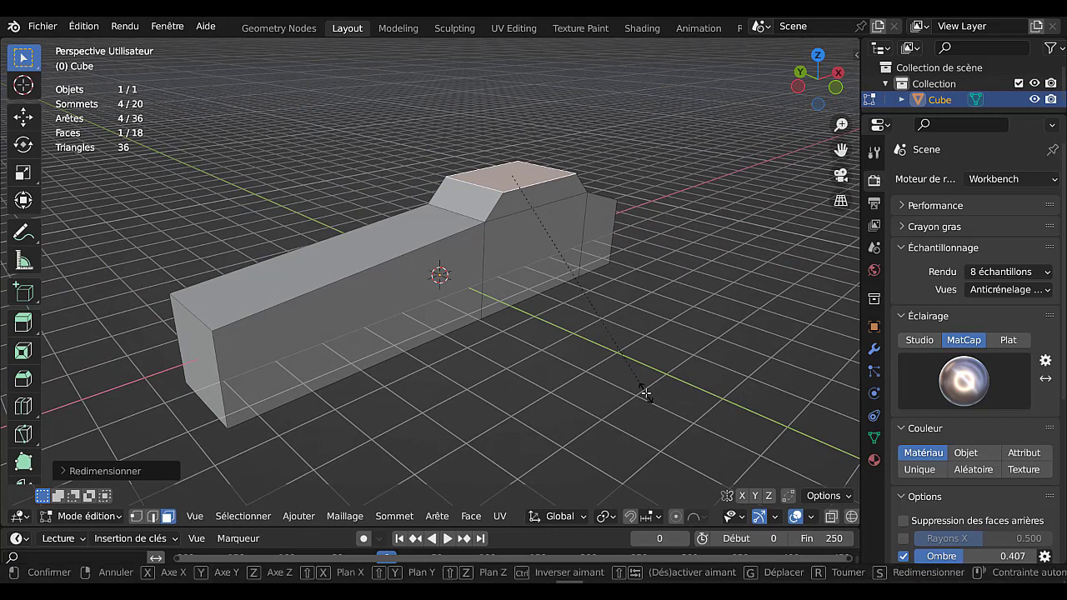
pyautogui.press('s')
pyautogui.press('y')
pyautogui.click(623, 332)
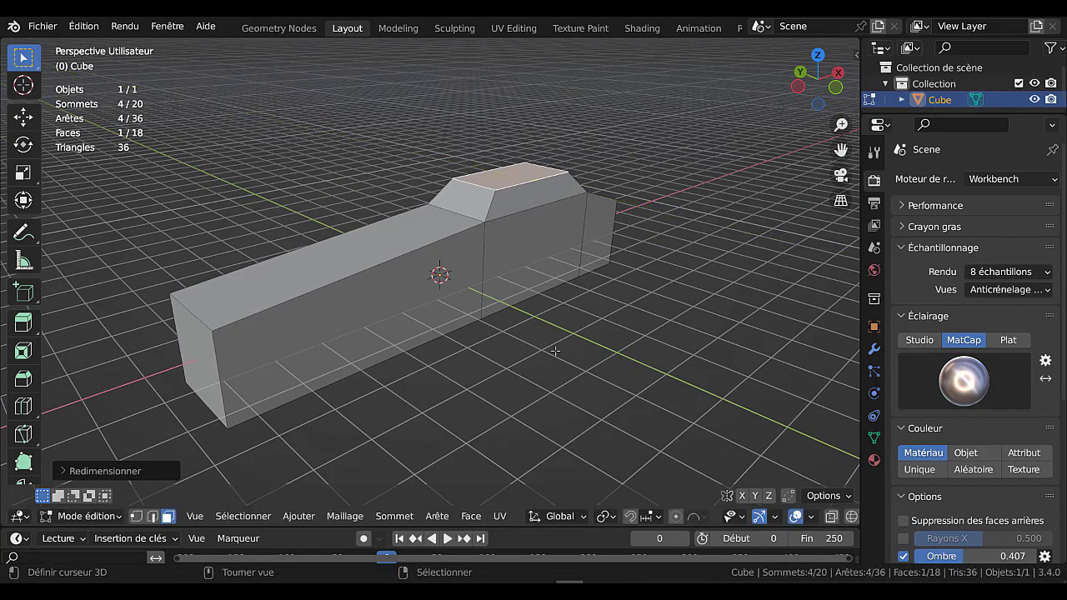
# Widen the entire car body by scaling all faces up along the Y axis
pyautogui.press('a')
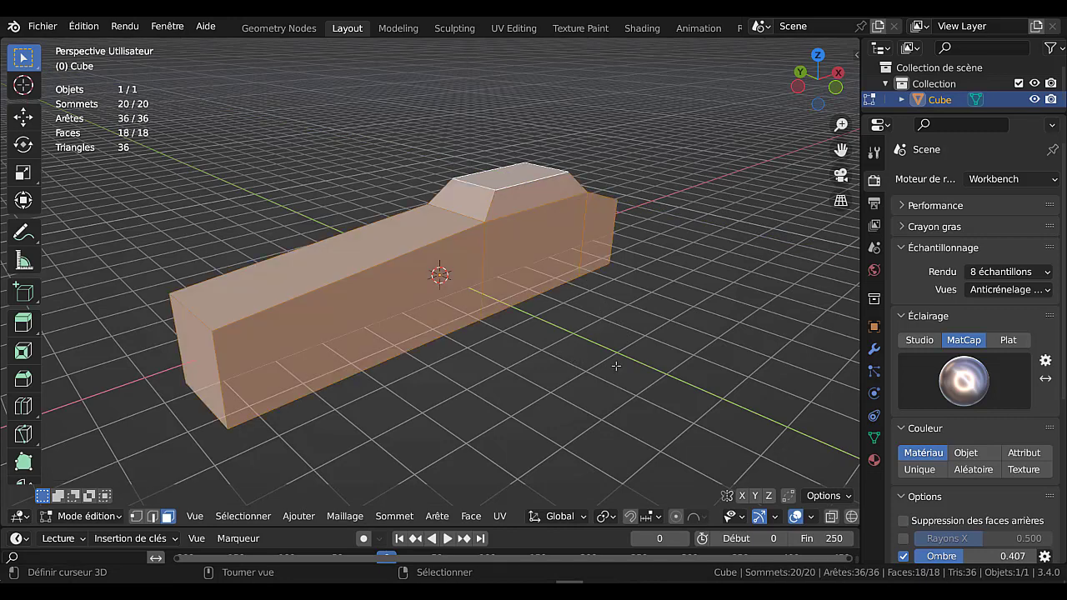
pyautogui.scroll(-3, 585, 353)
pyautogui.press('s')
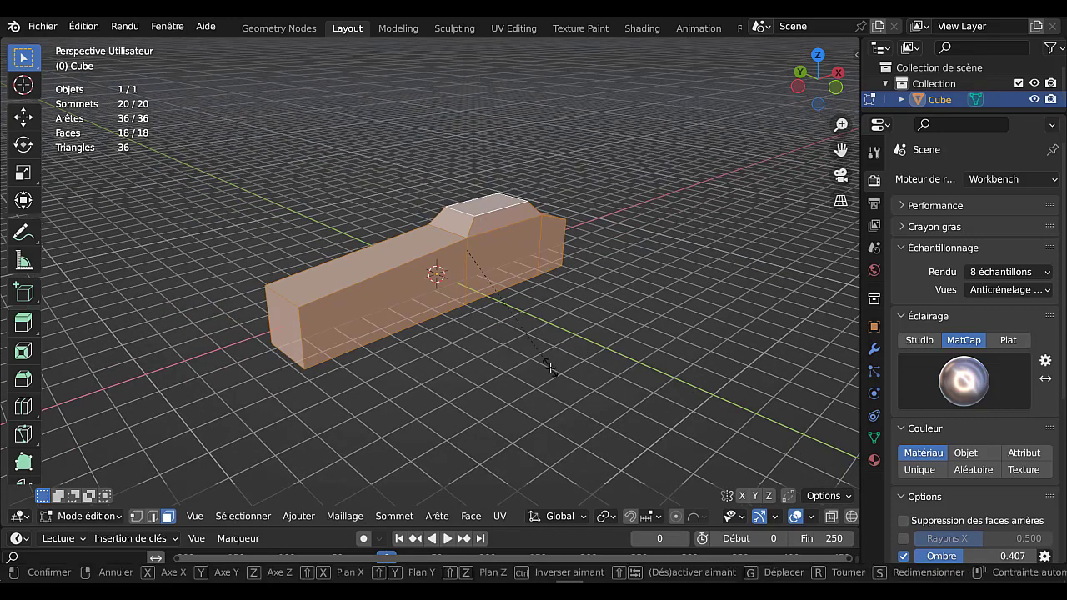
pyautogui.press('y')
pyautogui.click(772, 432)
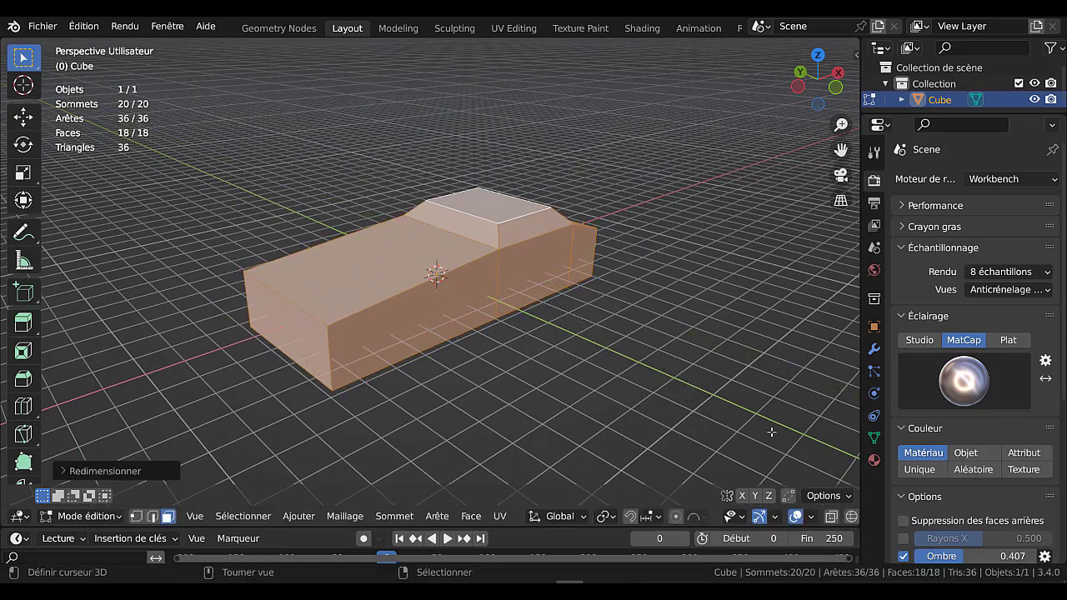
# Narrow the entire car body slightly by scaling all faces down along the Y axis
pyautogui.moveTo(636, 408); pyautogui.dragTo(565, 405, button='middle')
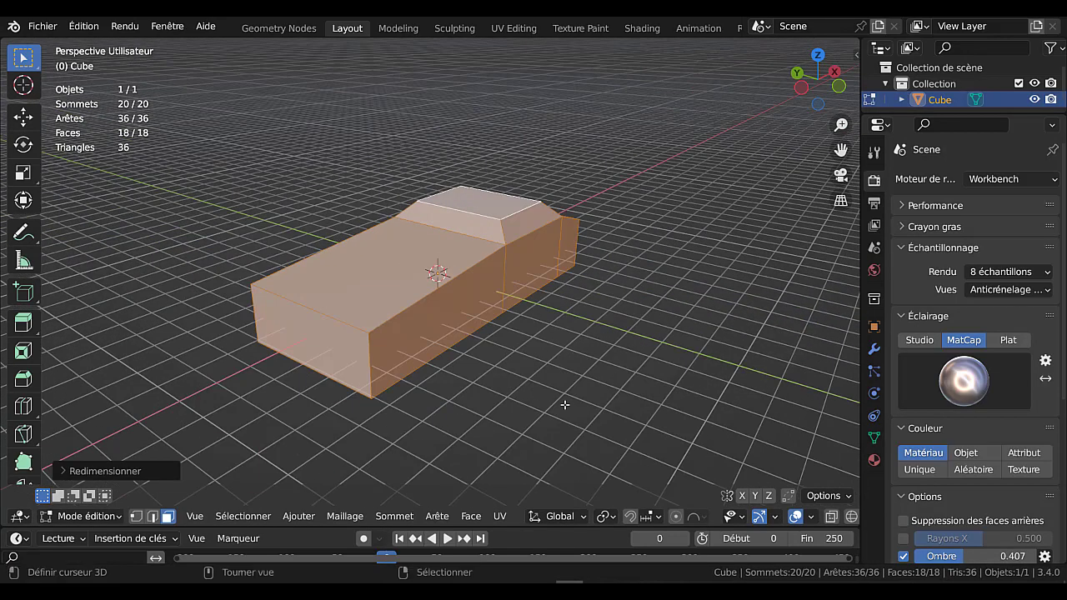
pyautogui.press('s')
pyautogui.press('y')
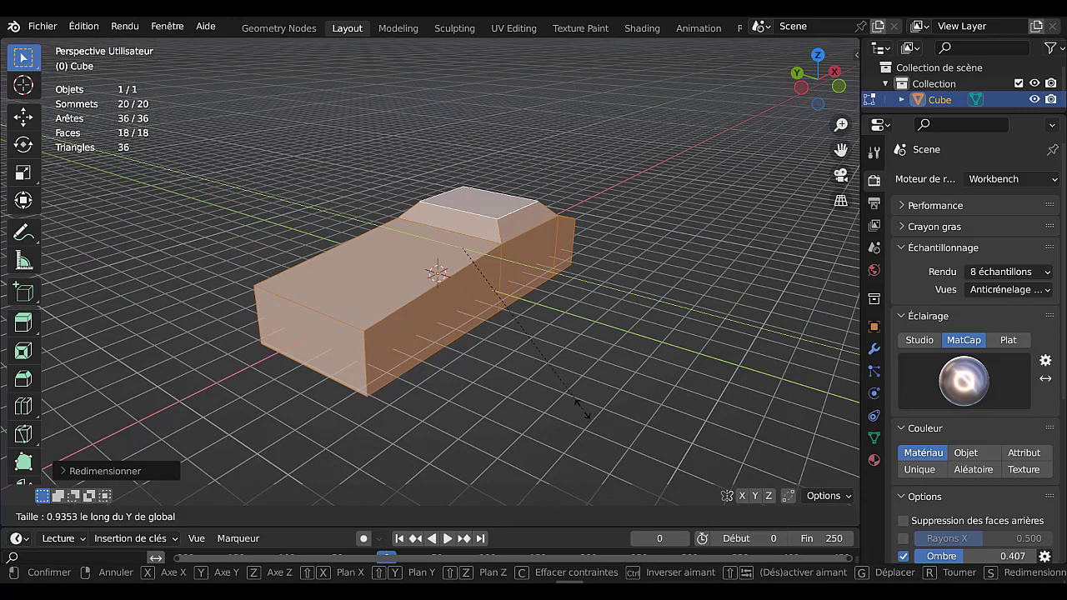
pyautogui.click(571, 396)
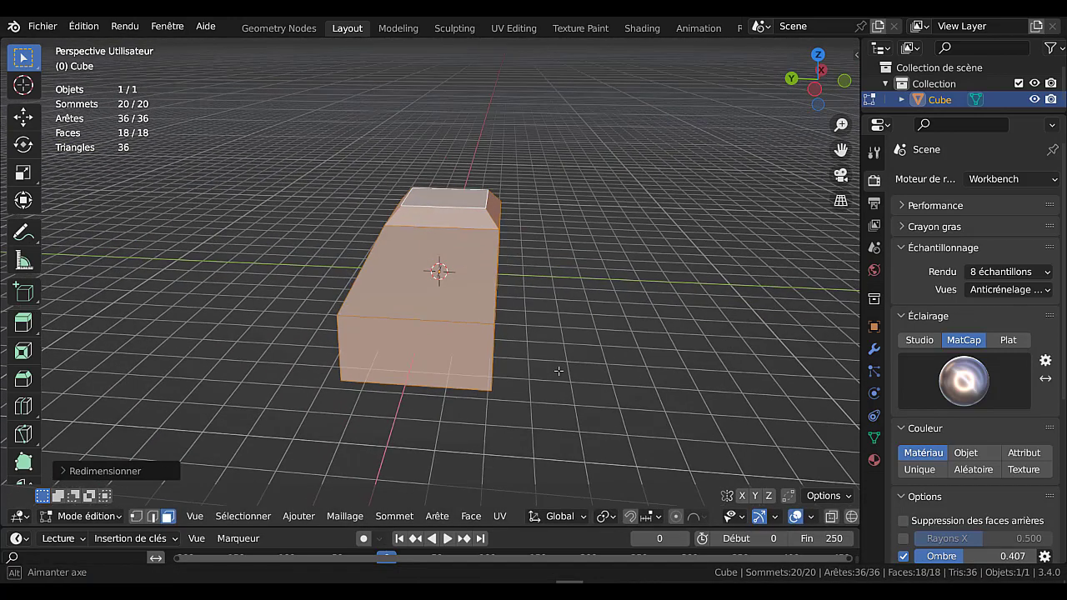
# Add a centred loop cut running lengthwise along the middle of the car body
pyautogui.moveTo(535, 368); pyautogui.dragTo(562, 373, button='middle')
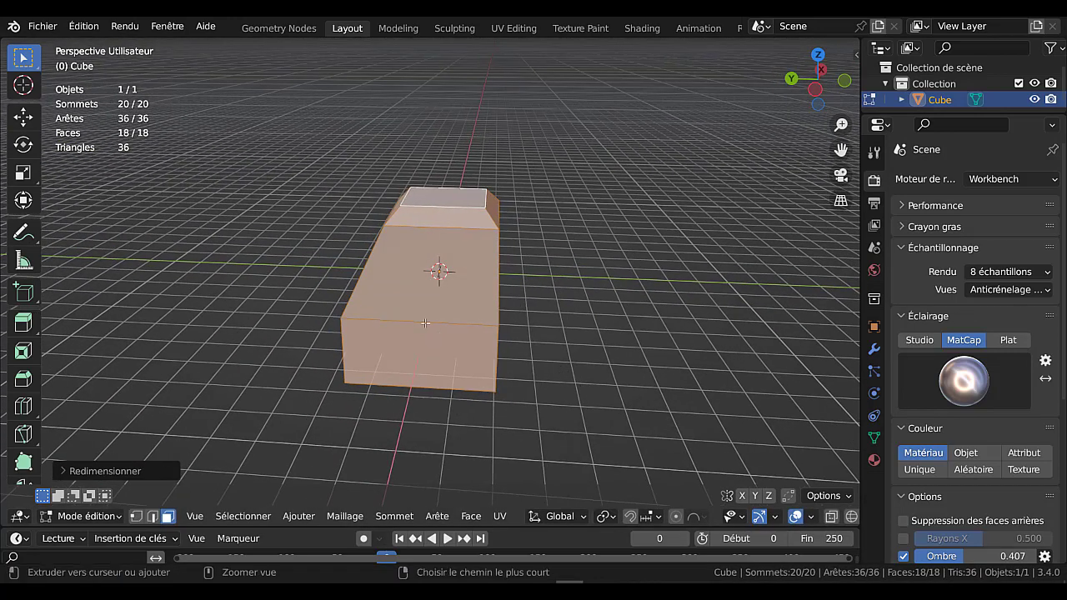
pyautogui.hotkey('ctrl', 'r')
pyautogui.click(425, 323)
pyautogui.rightClick(425, 322)
pyautogui.moveTo(610, 352); pyautogui.dragTo(579, 365, button='middle')
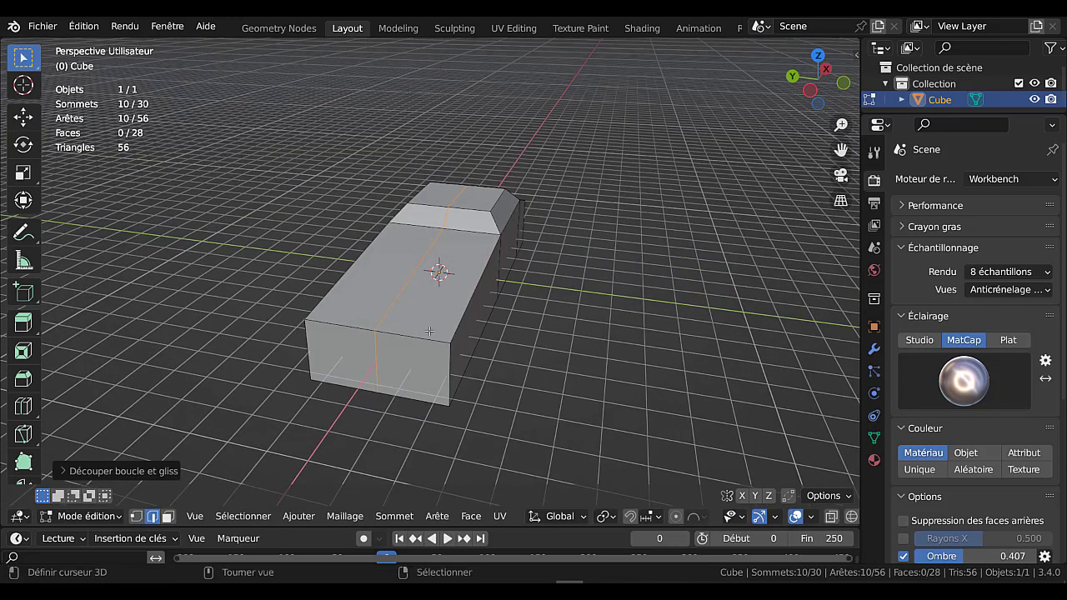
# Raise the hood's central lengthwise edge along Z to form a ridge down the hood
pyautogui.scroll(3, 429, 331)
pyautogui.click(413, 265)
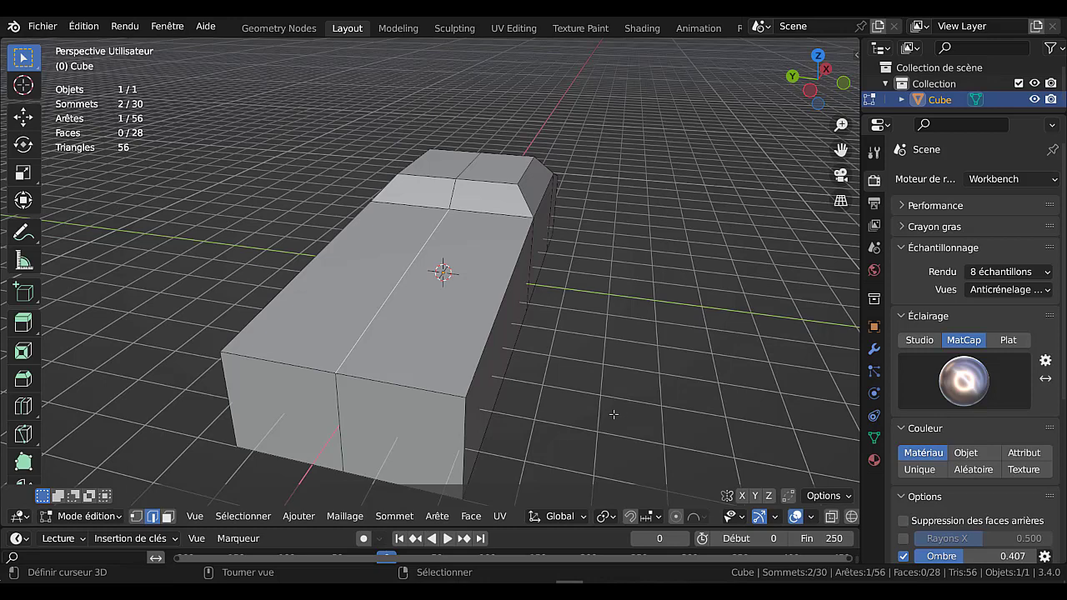
pyautogui.press('g')
pyautogui.press('z')
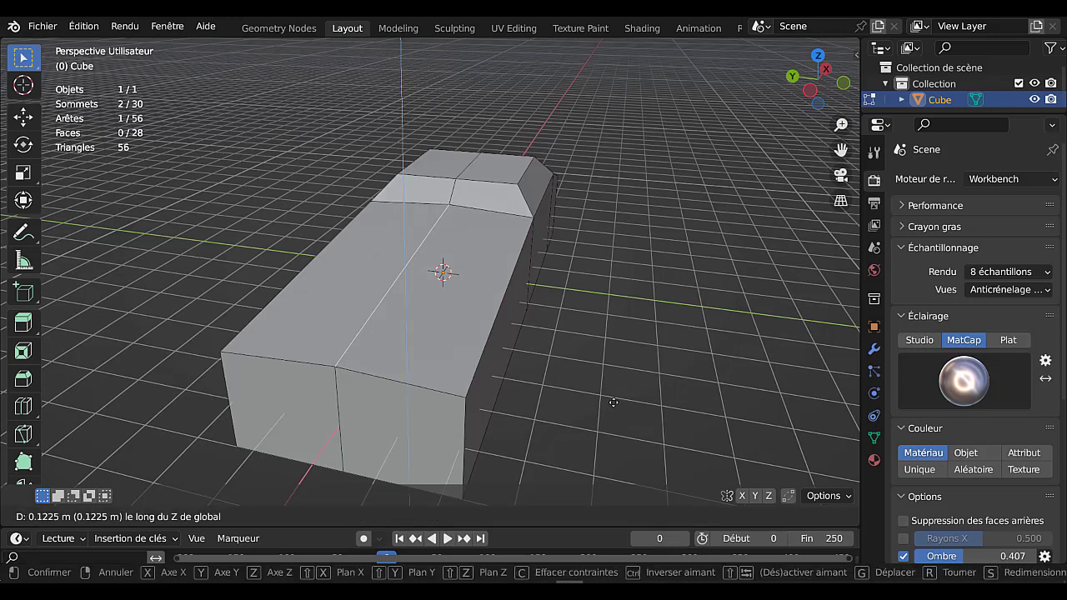
pyautogui.click(614, 398)
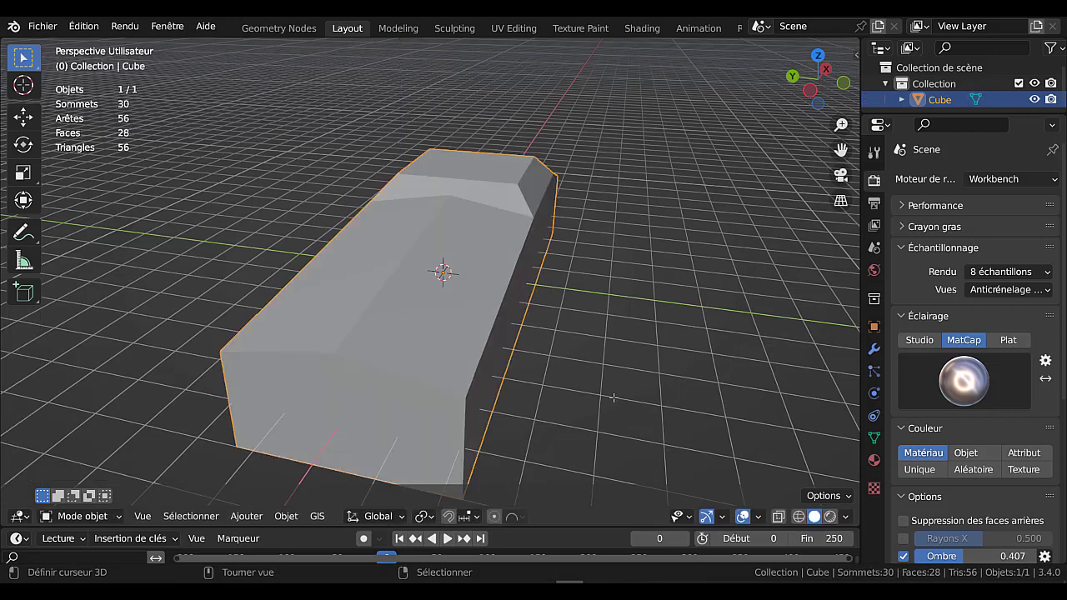
pyautogui.scroll(-3, 613, 397)
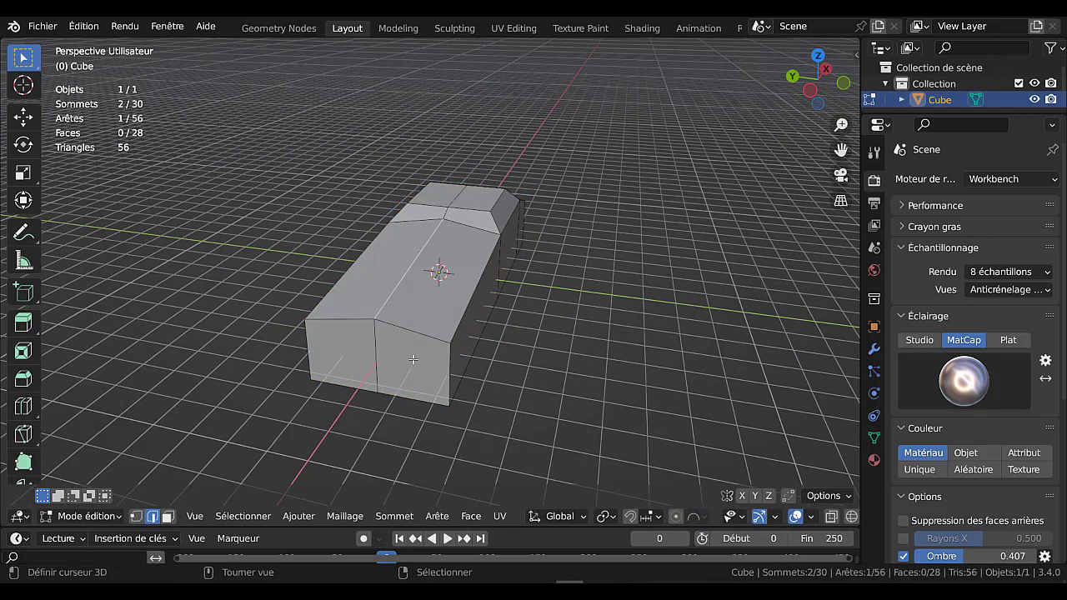
# Inset the two faces at the front end of the hood together by about 0.27 m
pyautogui.click(168, 516)
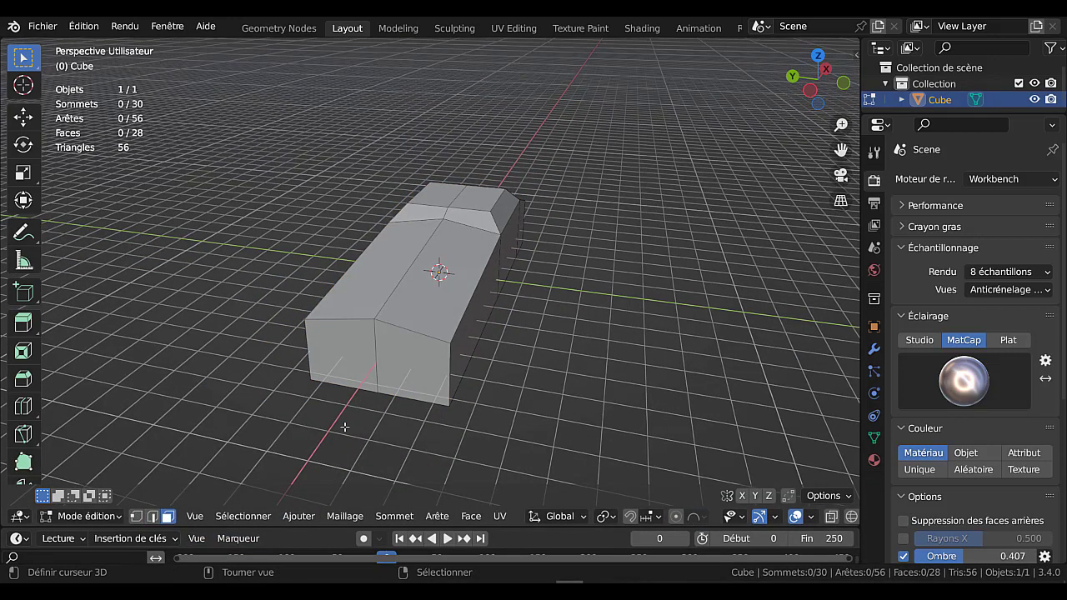
pyautogui.click(394, 371)
pyautogui.keyDown('shift'); pyautogui.click(342, 350); pyautogui.keyUp('shift')
pyautogui.moveTo(527, 409); pyautogui.dragTo(525, 405, button='middle')
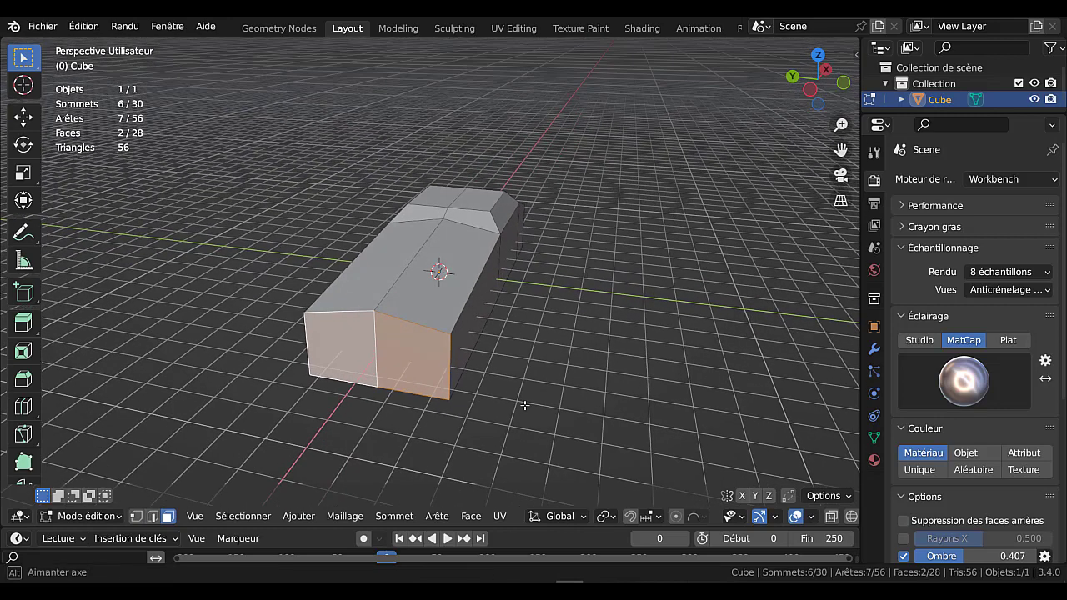
pyautogui.press('i')
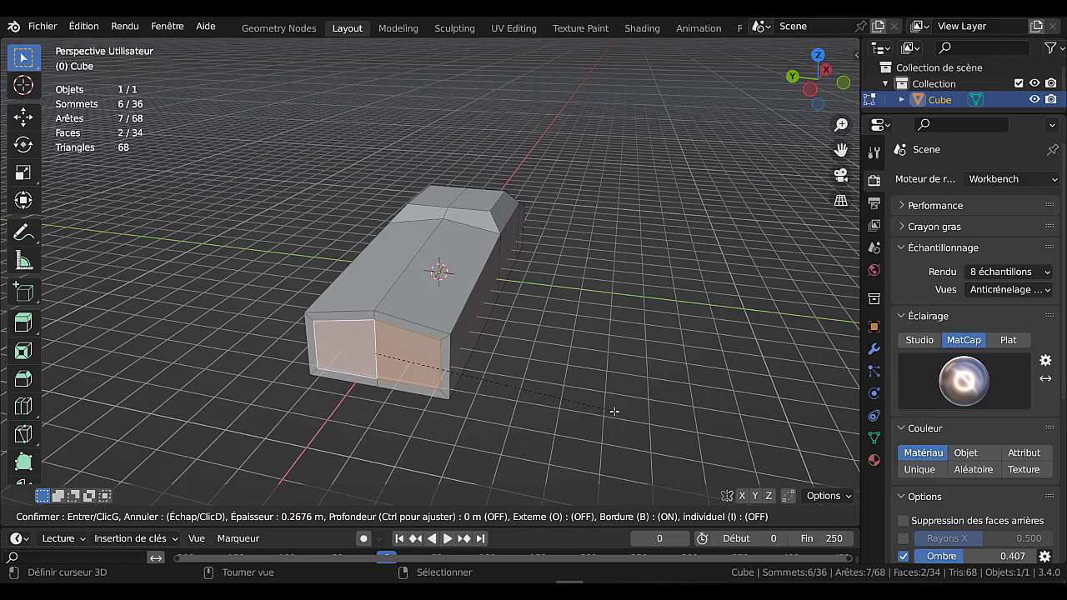
pyautogui.click(611, 414)
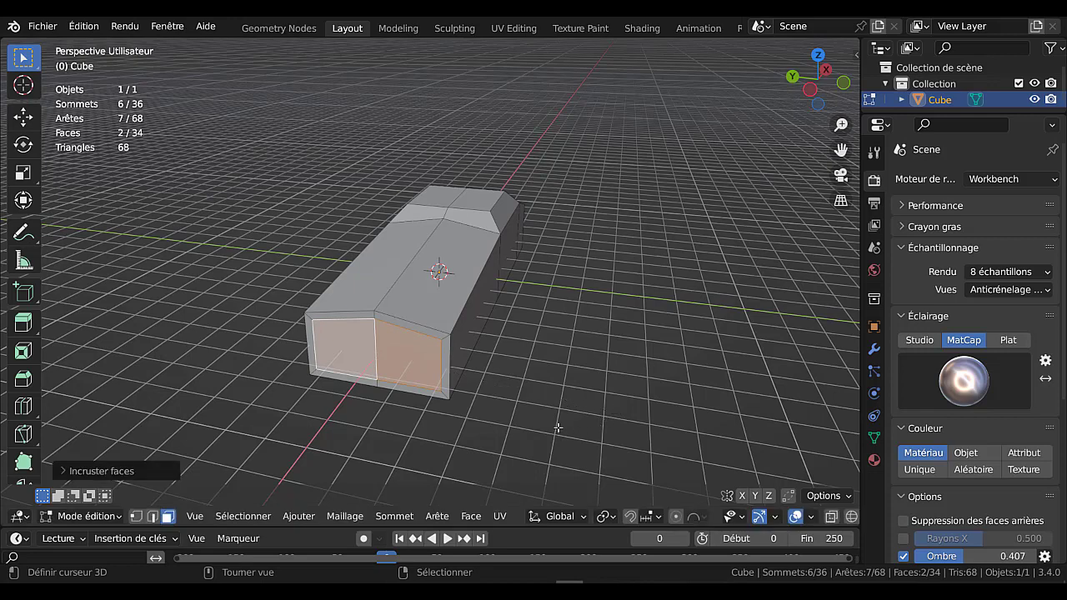
# Narrow the inset front faces to about 0.64 along Y and extrude them about 0.24 m outward as a grille block
pyautogui.press('s')
pyautogui.press('y')
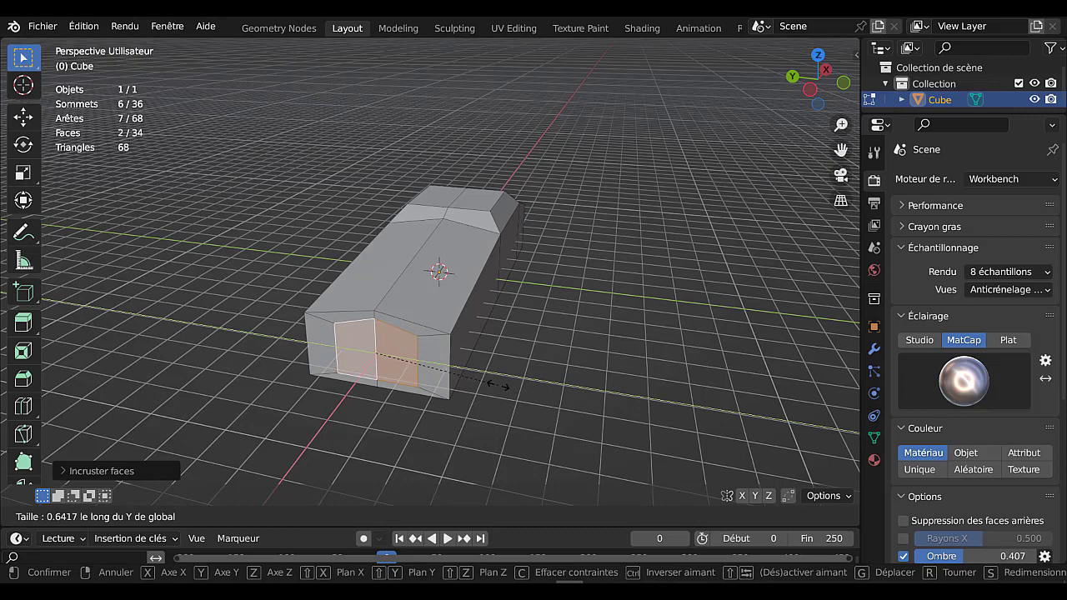
pyautogui.click(498, 385)
pyautogui.moveTo(527, 355); pyautogui.dragTo(474, 379, button='middle')
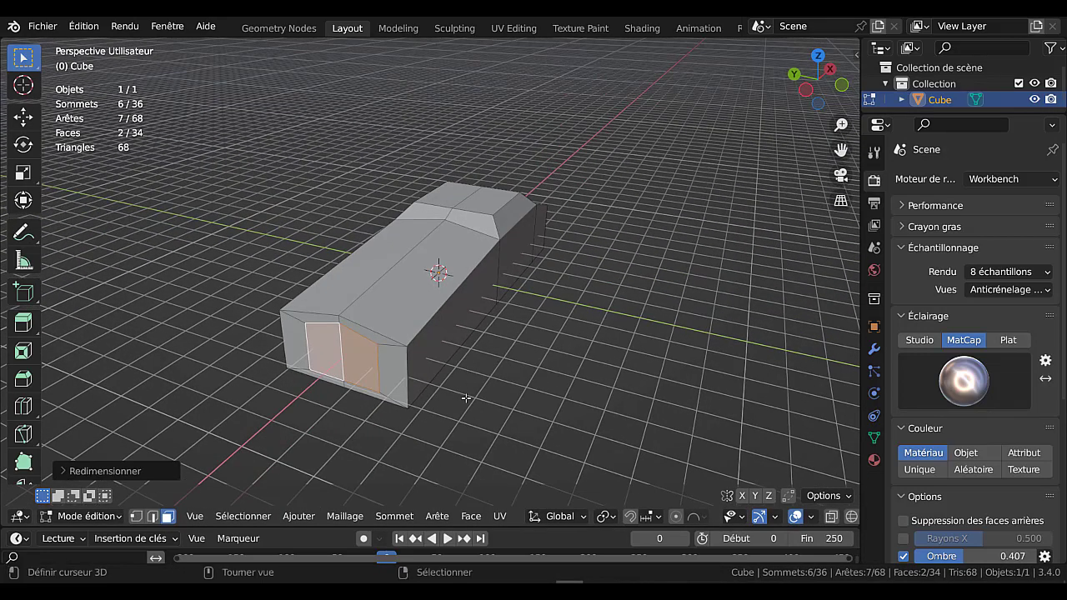
pyautogui.press('e')
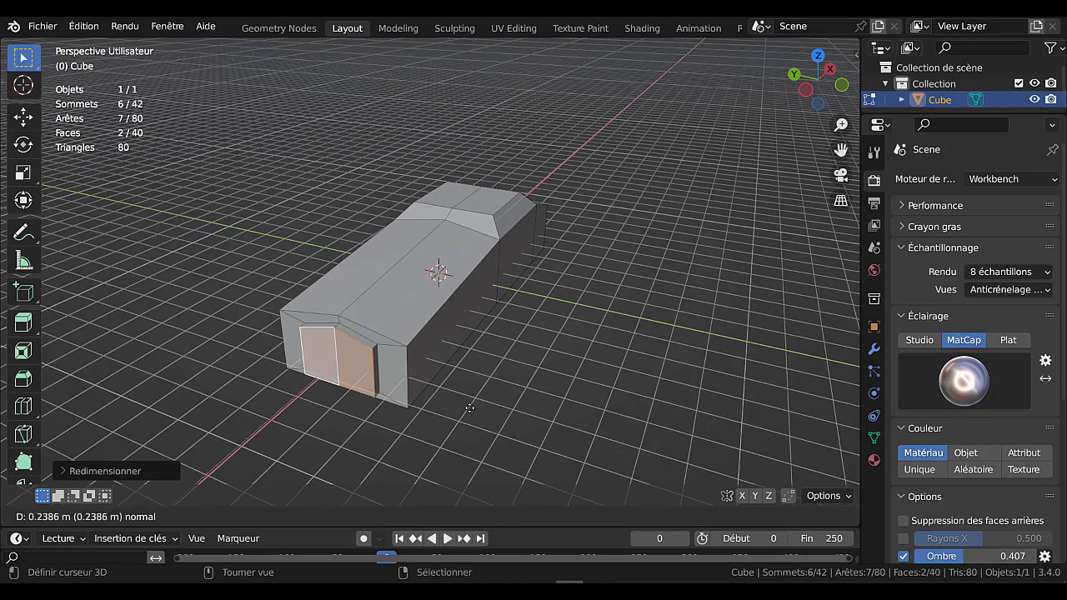
pyautogui.click(471, 408)
# Knife-cut a straight line across the grille block's front between its two upper outer corners, separating the peak
pyautogui.moveTo(475, 406); pyautogui.dragTo(459, 377, button='middle')
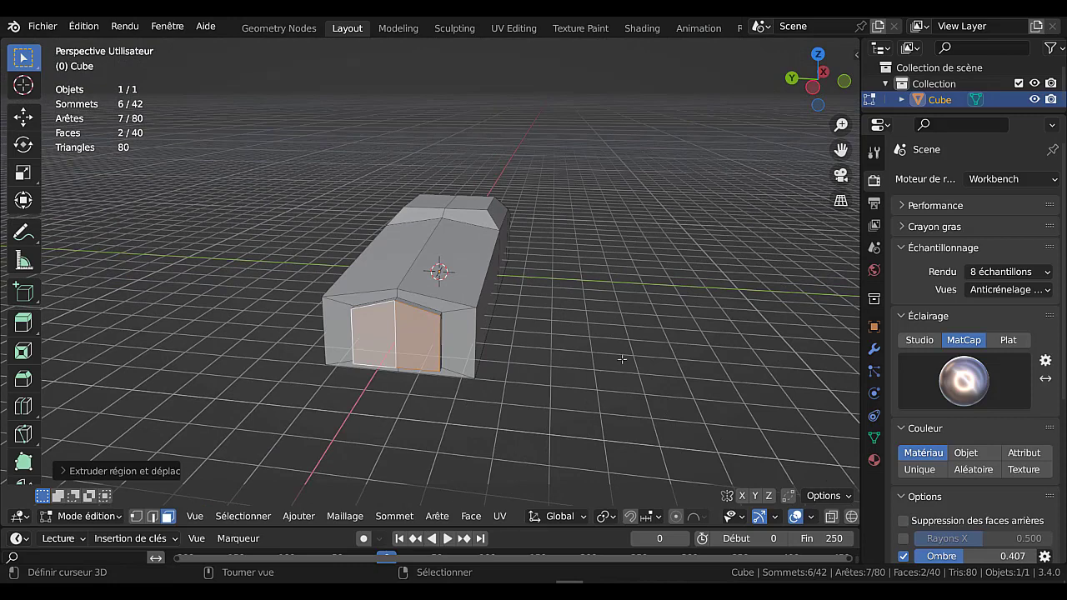
pyautogui.press('k')
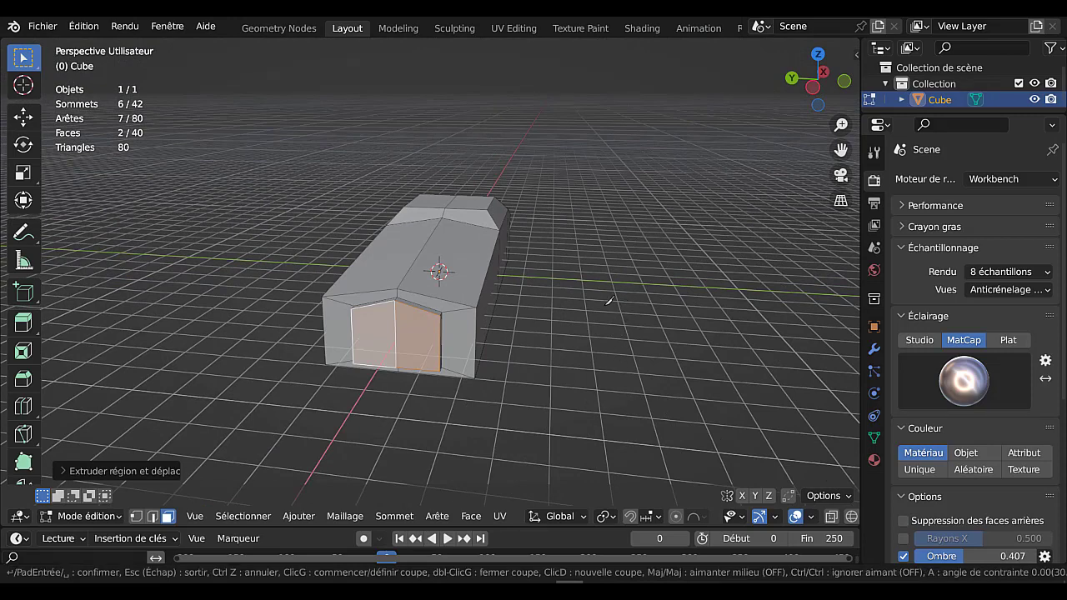
pyautogui.click(352, 308)
pyautogui.click(440, 314)
pyautogui.press('Return')
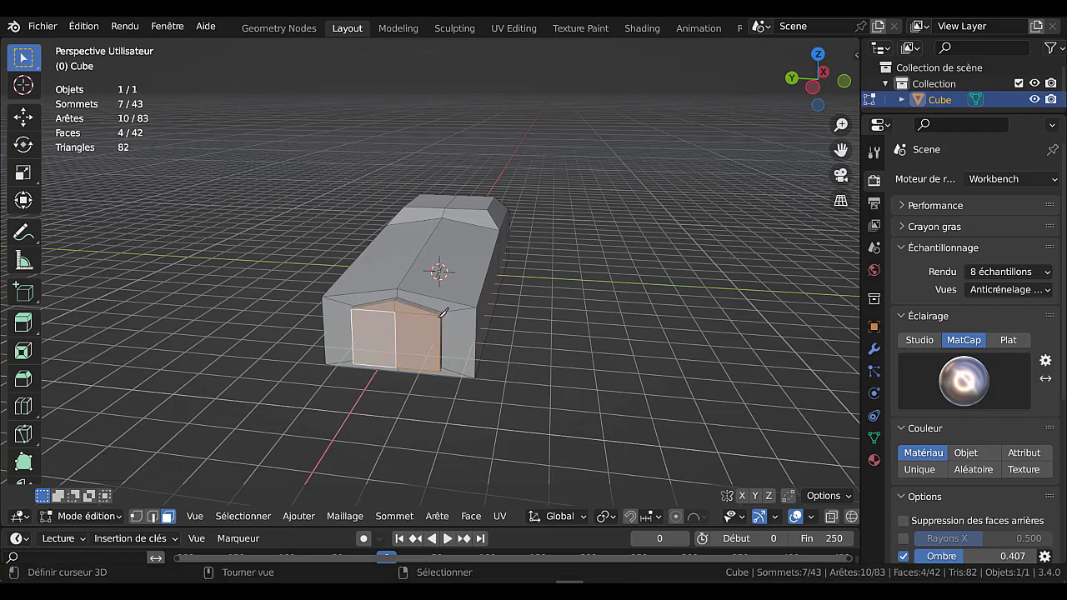
# Isolate the two rectangular grille faces below the cut by hiding all other faces of the car
pyautogui.scroll(2, 514, 361)
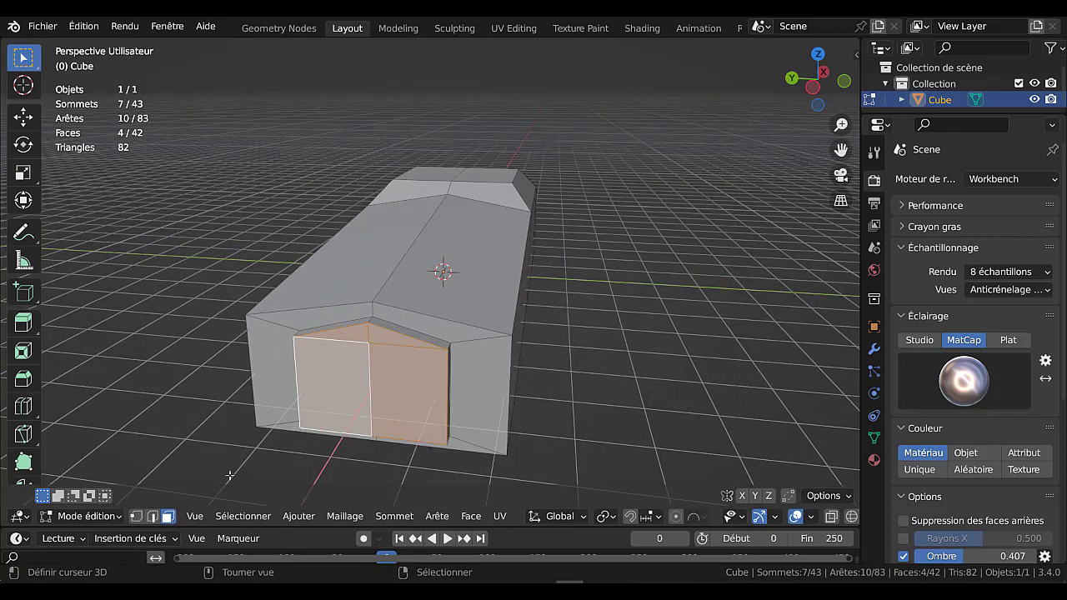
pyautogui.click(331, 408)
pyautogui.keyDown('shift'); pyautogui.click(376, 404); pyautogui.keyUp('shift')
pyautogui.scroll(-2, 416, 406)
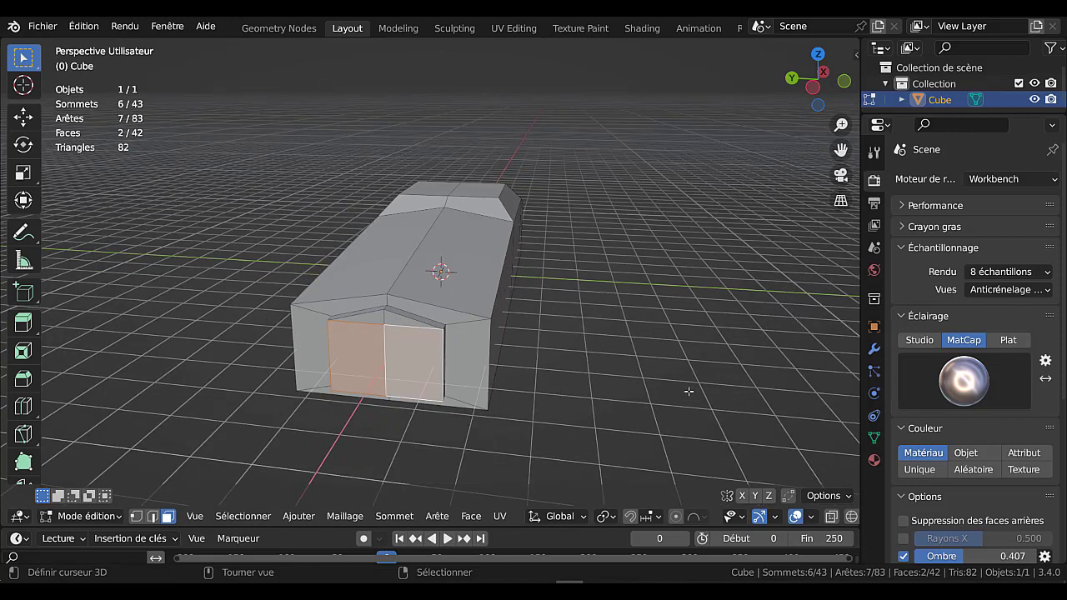
pyautogui.hotkey('ctrl', 'i')
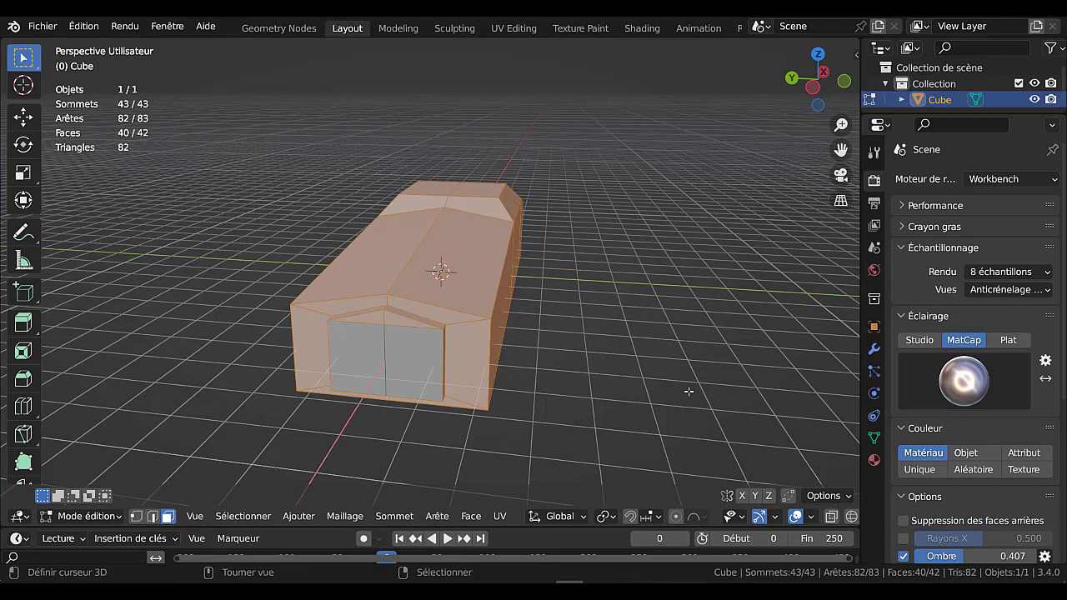
pyautogui.press('h')
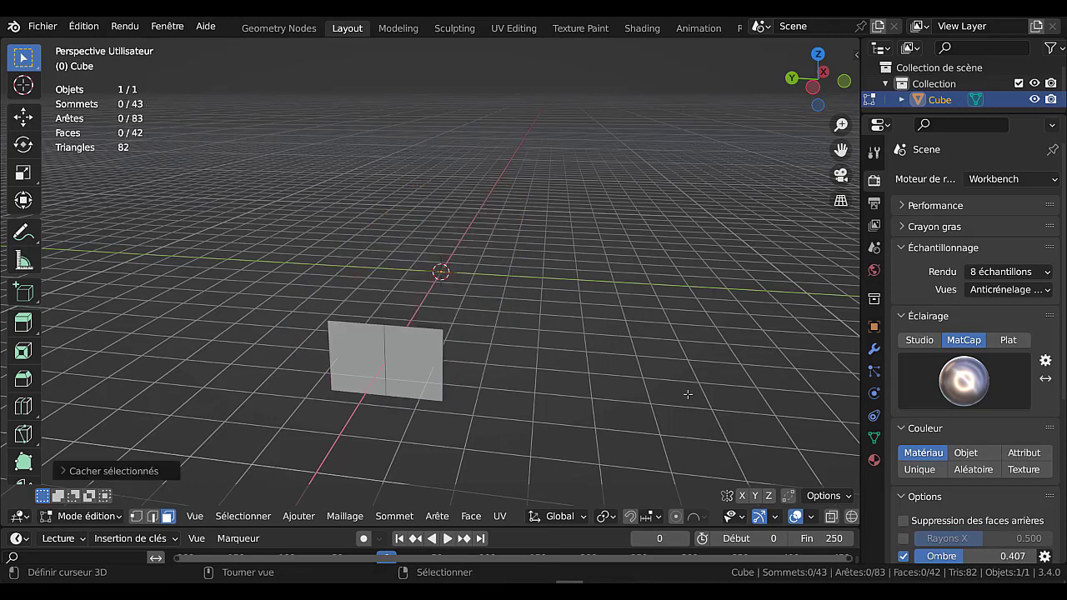
# Divide the grille panel's negative Y half with 8 evenly spaced vertical loop cuts
pyautogui.scroll(3, 505, 409)
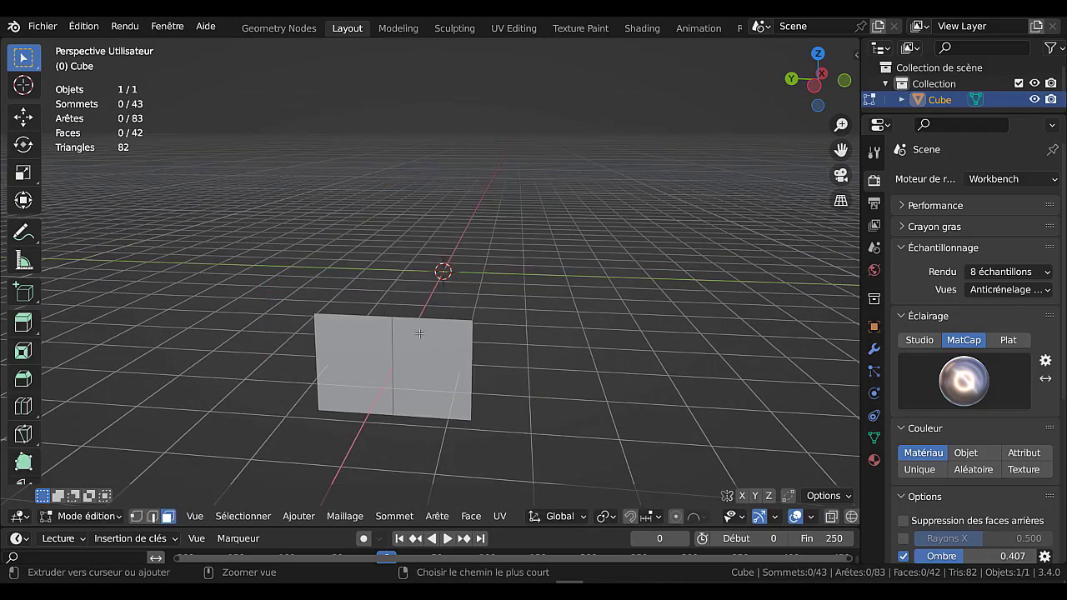
pyautogui.hotkey('ctrl', 'r')
pyautogui.scroll(6, 419, 334)
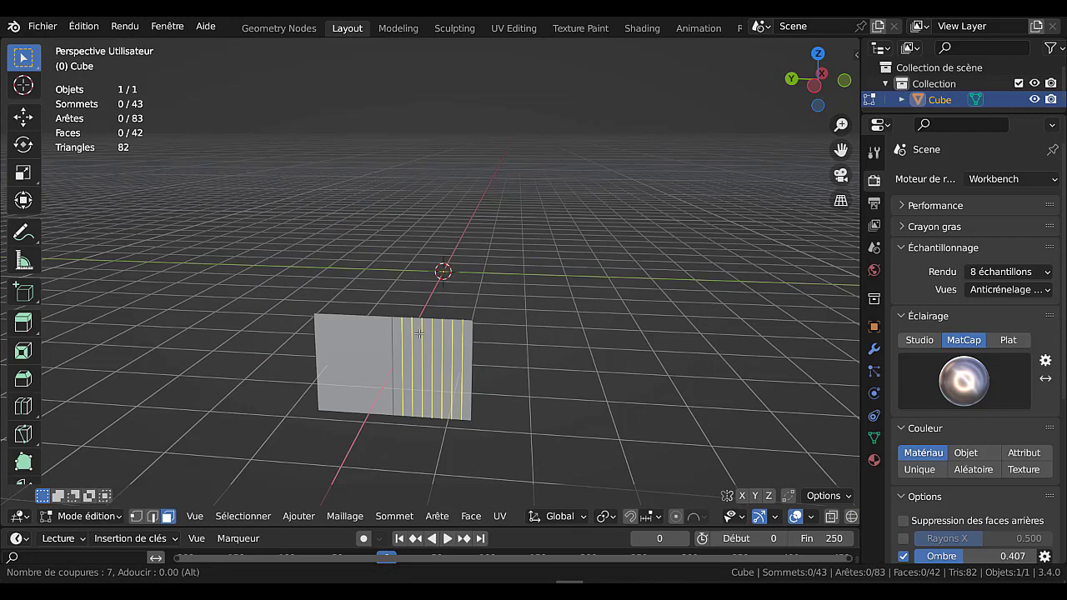
pyautogui.scroll(1, 419, 334)
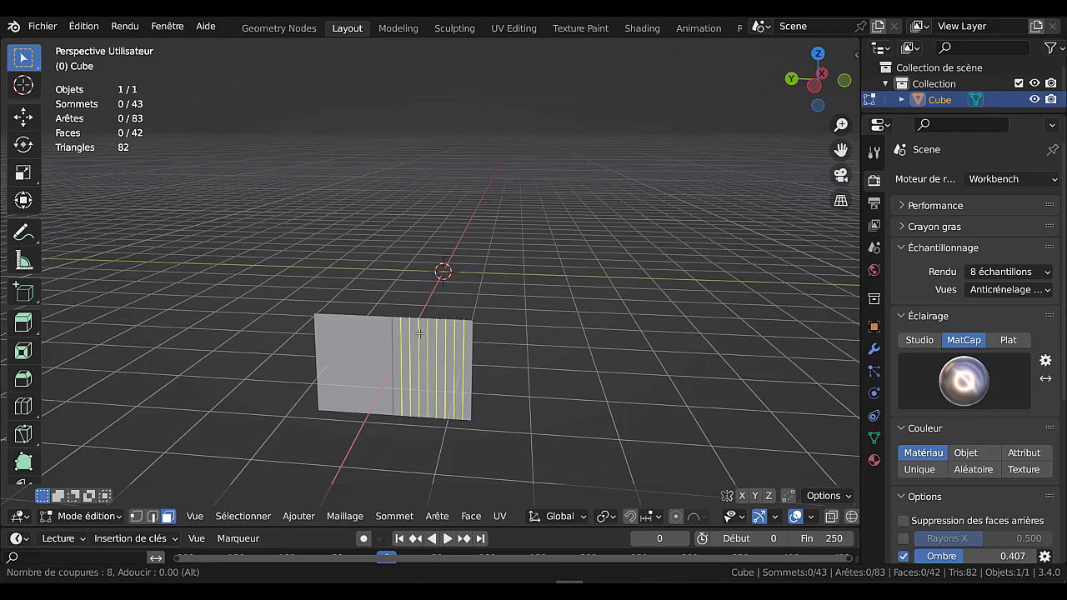
pyautogui.click(419, 333)
pyautogui.rightClick(419, 333)
# Divide the grille panel's positive Y half with 8 evenly spaced vertical loop cuts
pyautogui.hotkey('ctrl', 'r')
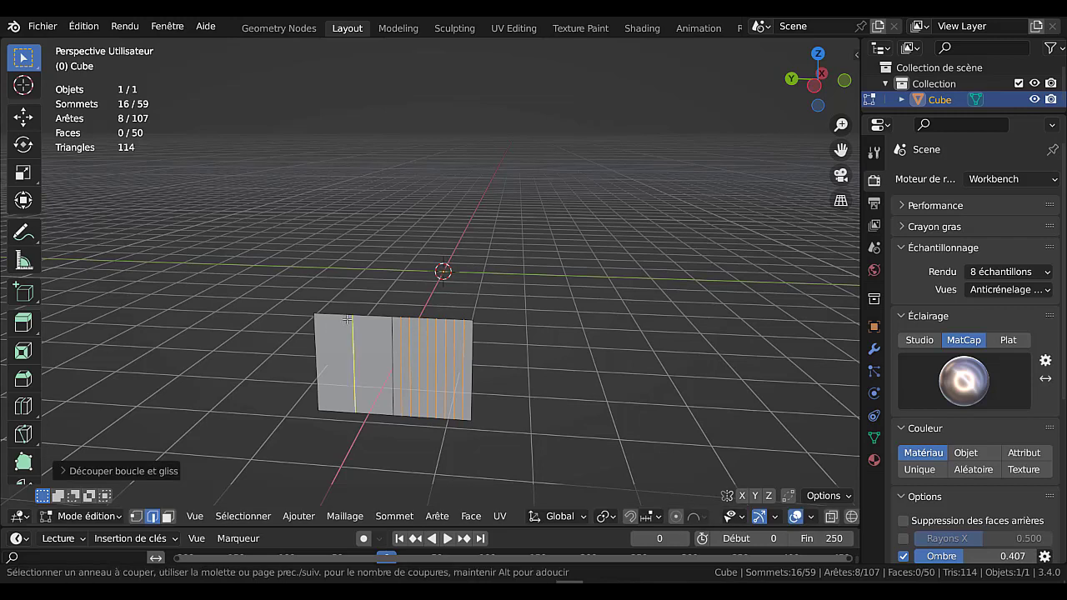
pyautogui.scroll(7, 348, 320)
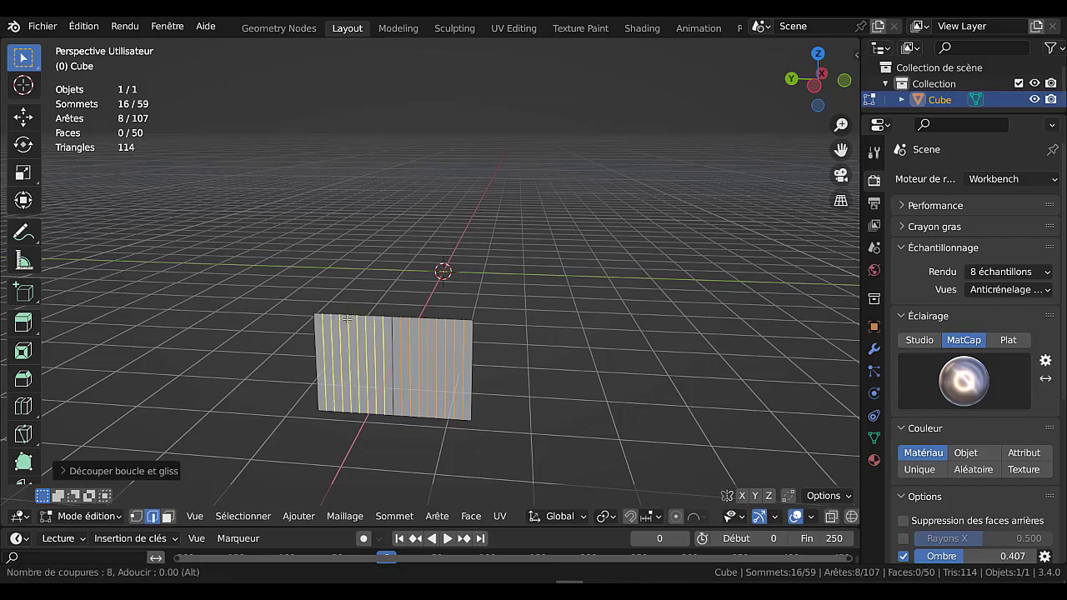
pyautogui.scroll(-3, 348, 319)
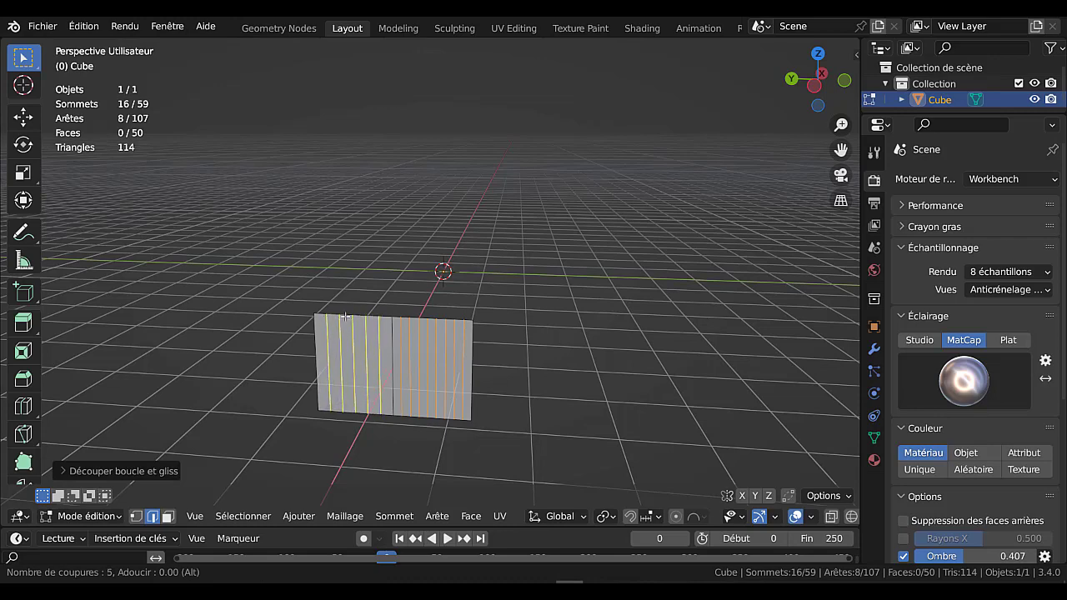
pyautogui.scroll(3, 346, 317)
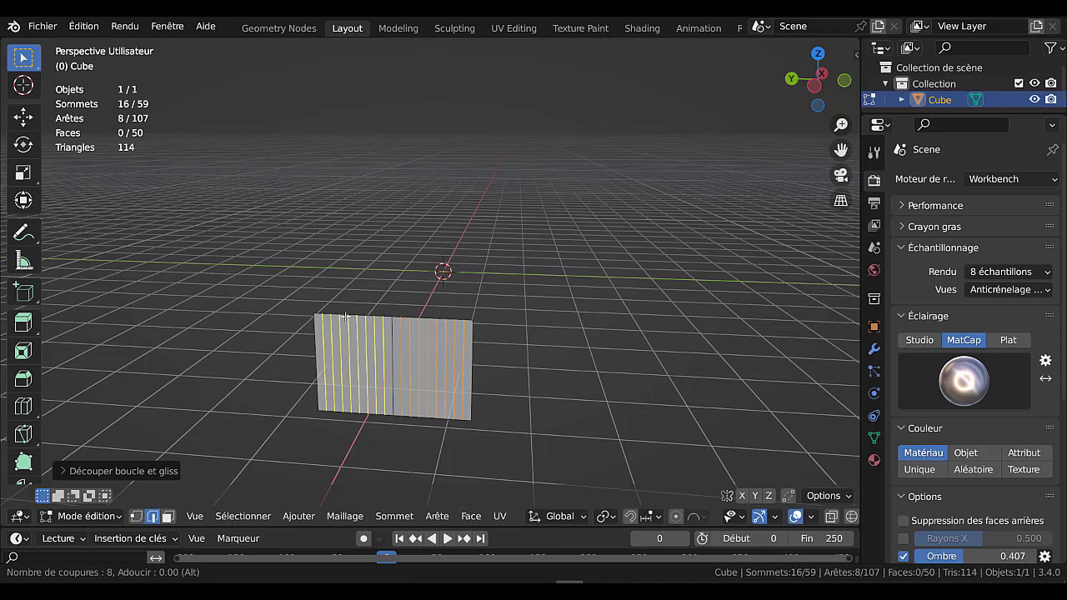
pyautogui.click(346, 317)
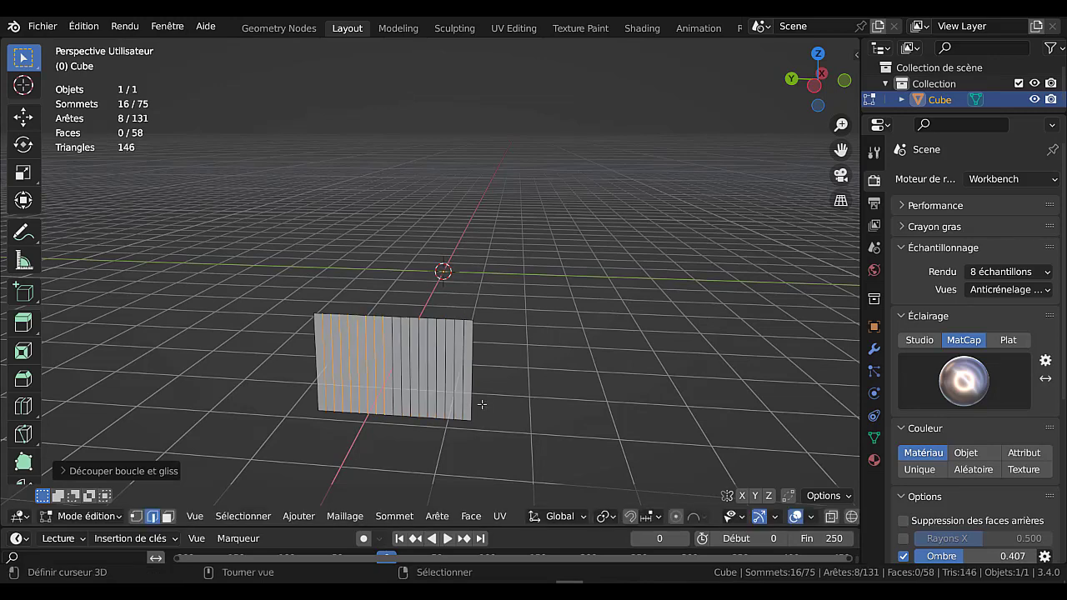
# Select all connected grille faces and inset them together to leave a thin border around the panel
pyautogui.hotkey('ctrl', 'l')
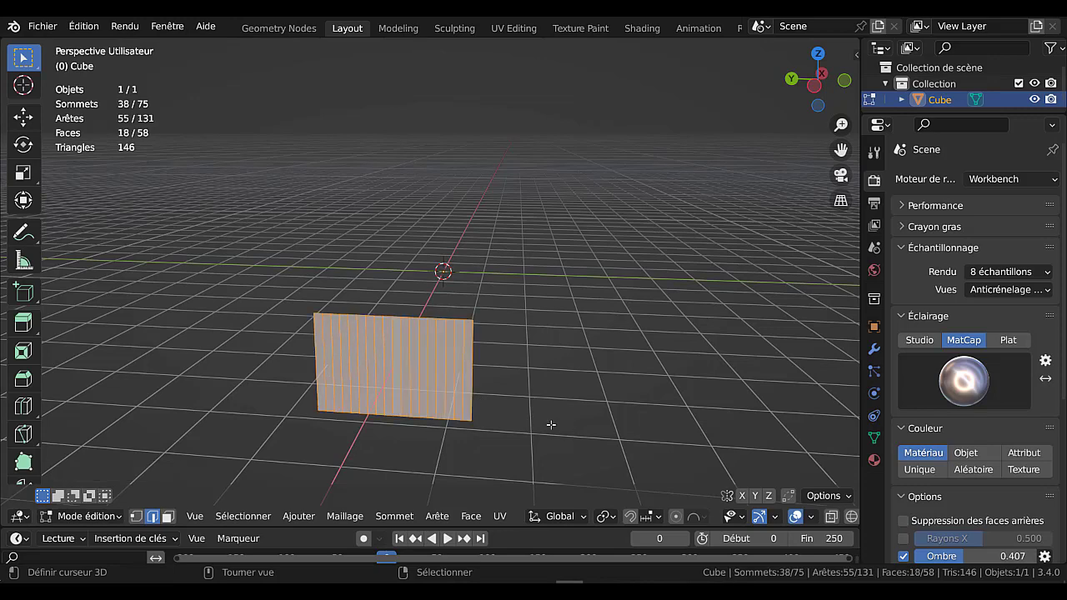
pyautogui.press('i')
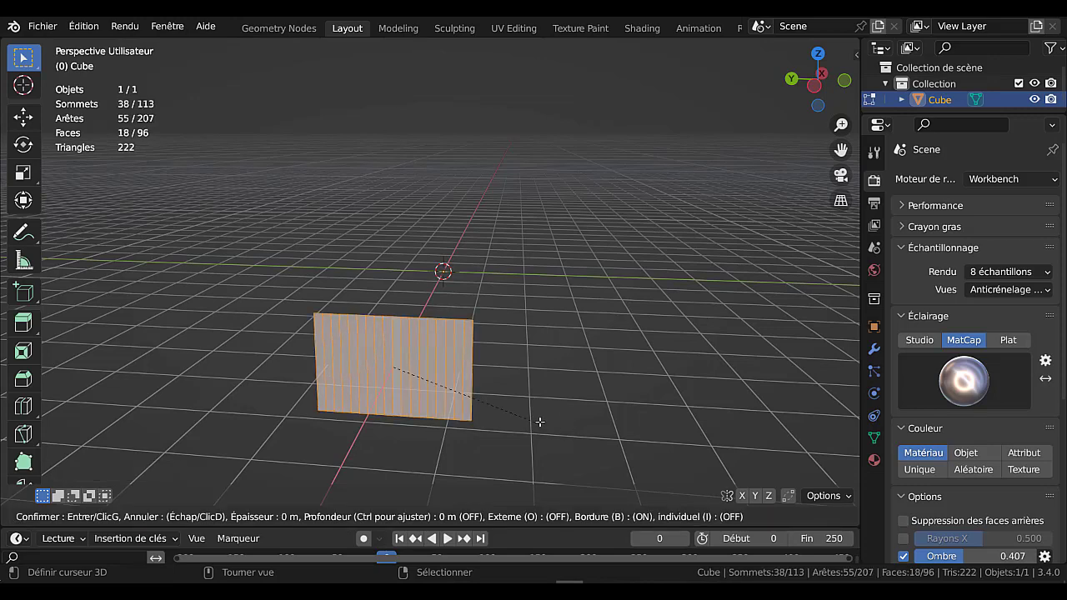
pyautogui.click(527, 416)
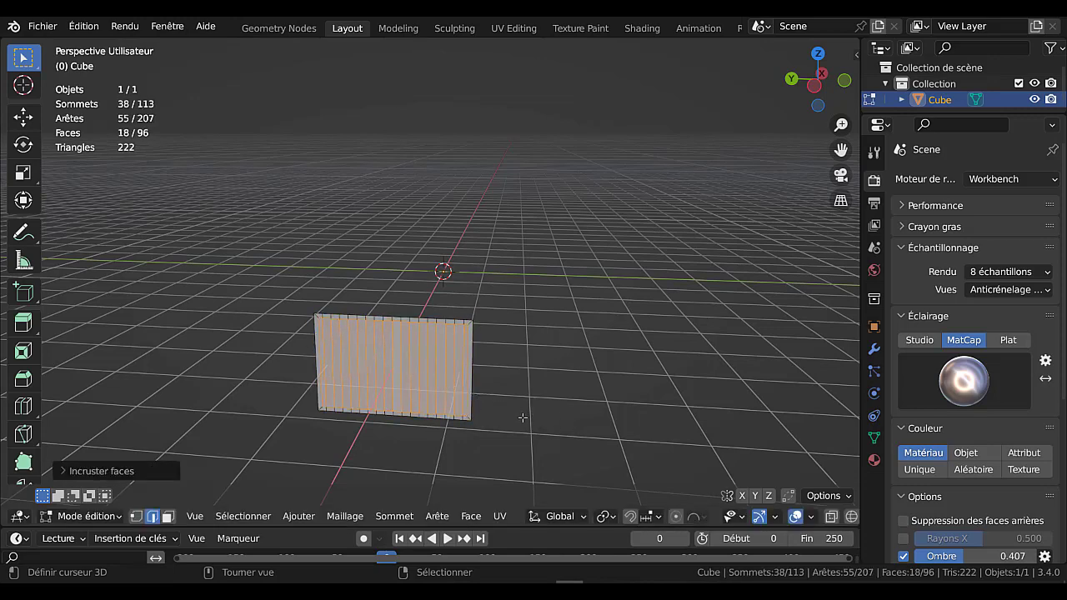
pyautogui.scroll(3, 525, 412)
pyautogui.scroll(-2, 526, 404)
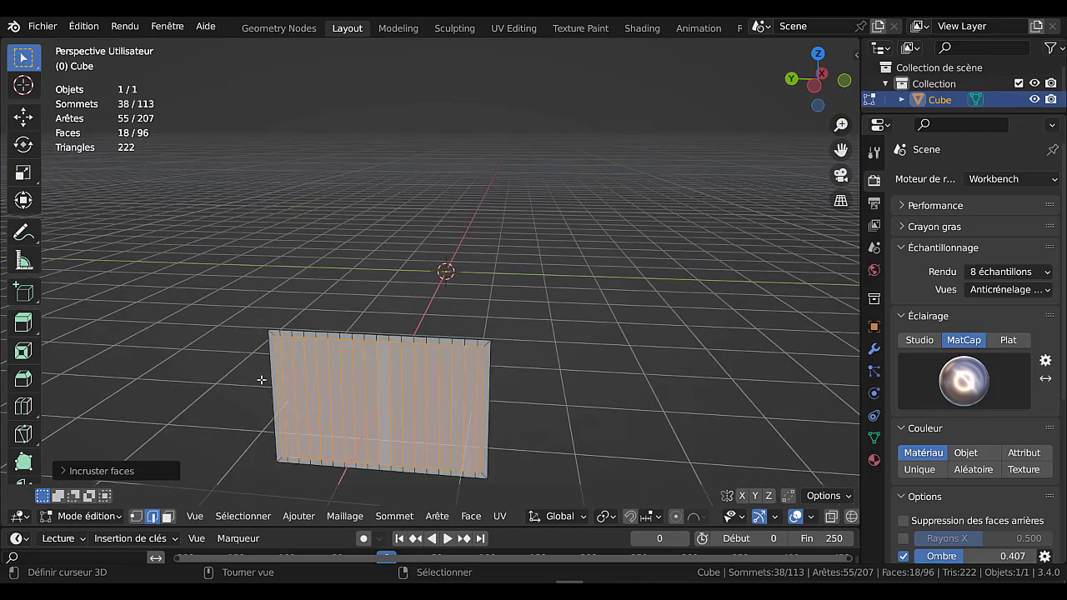
# Select the 16 vertical strips between the two outermost grille strips and inset each one individually by about 0.04 m
pyautogui.click(168, 516)
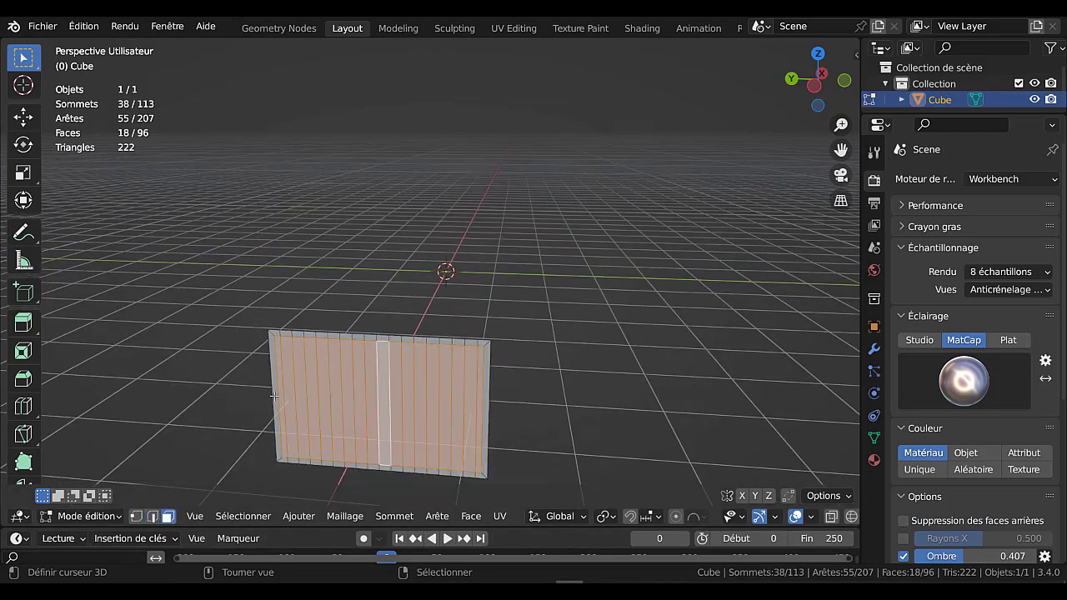
pyautogui.click(289, 381)
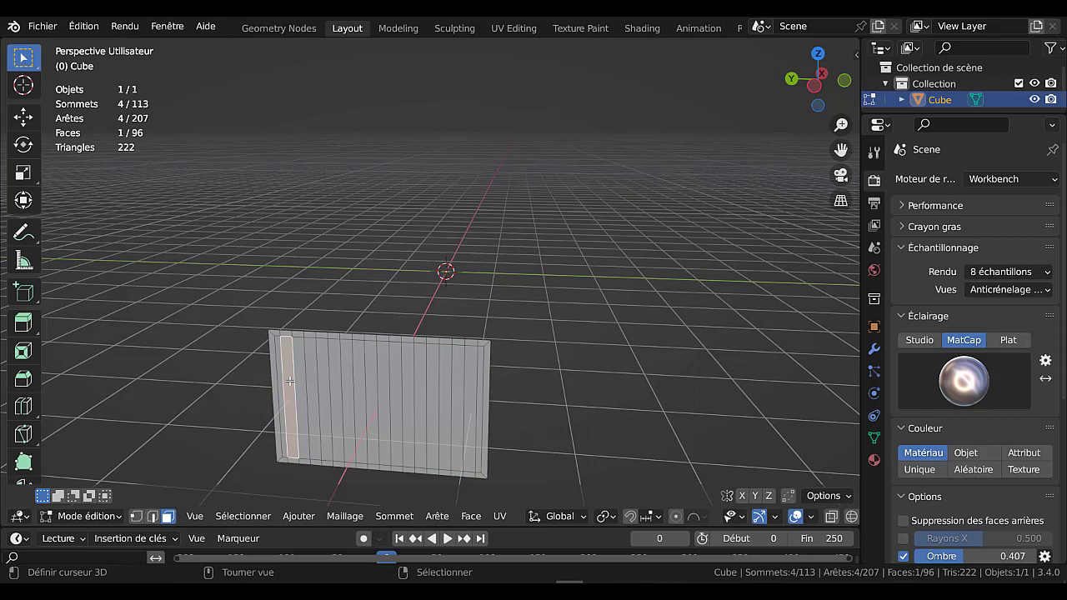
pyautogui.keyDown('ctrl'); pyautogui.click(467, 393); pyautogui.keyUp('ctrl')
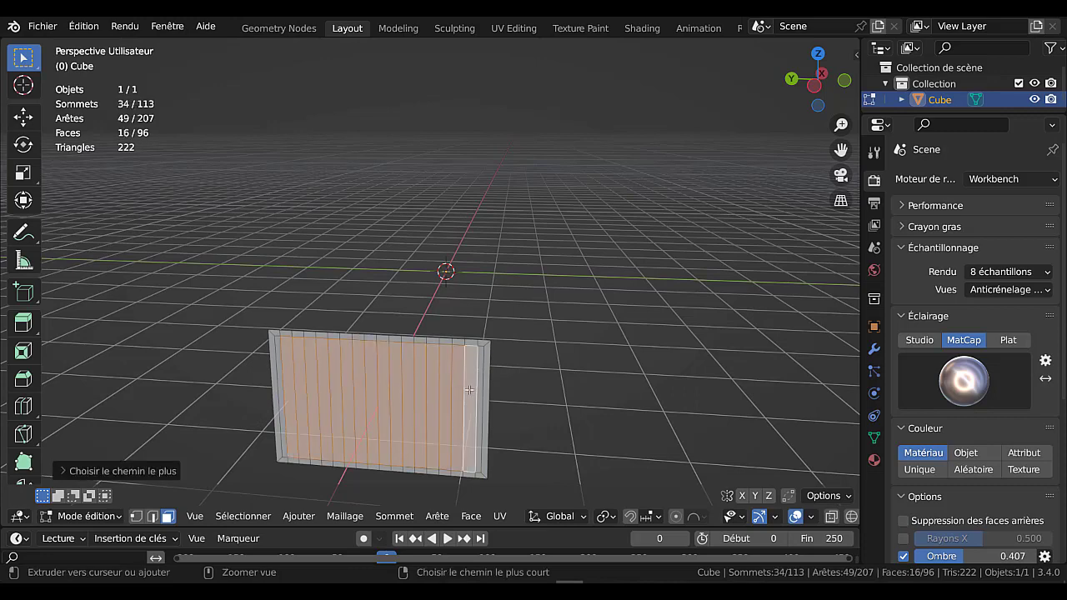
pyautogui.scroll(2, 615, 431)
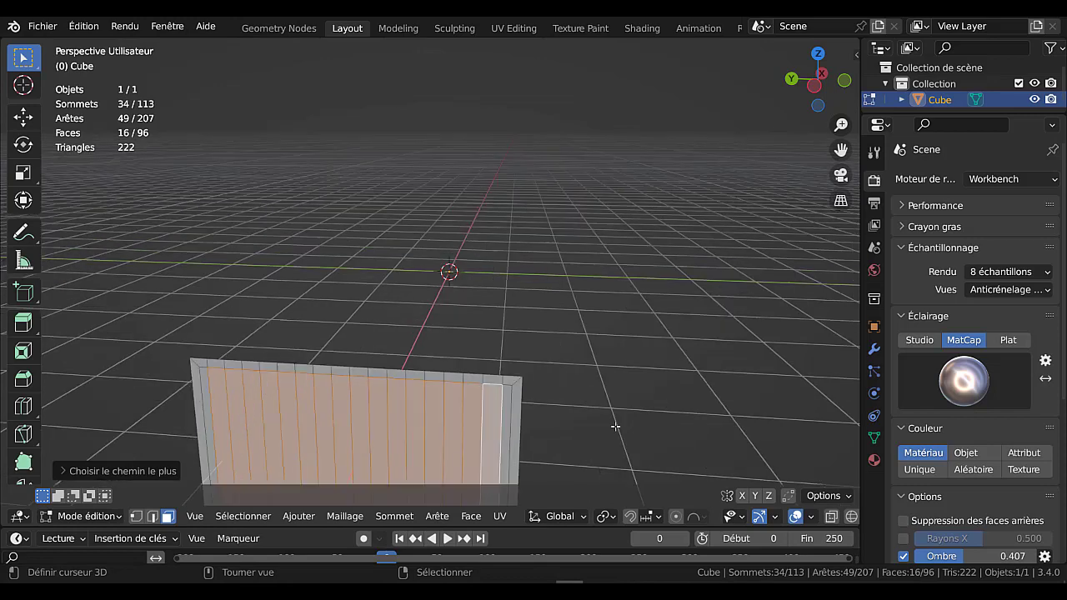
pyautogui.scroll(-2, 615, 427)
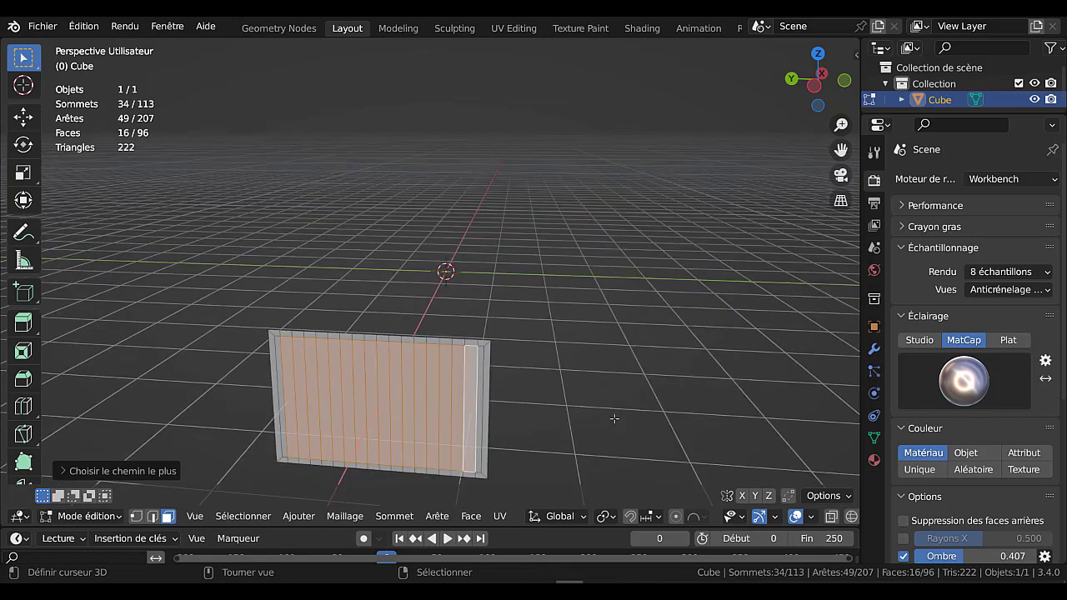
pyautogui.press('i')
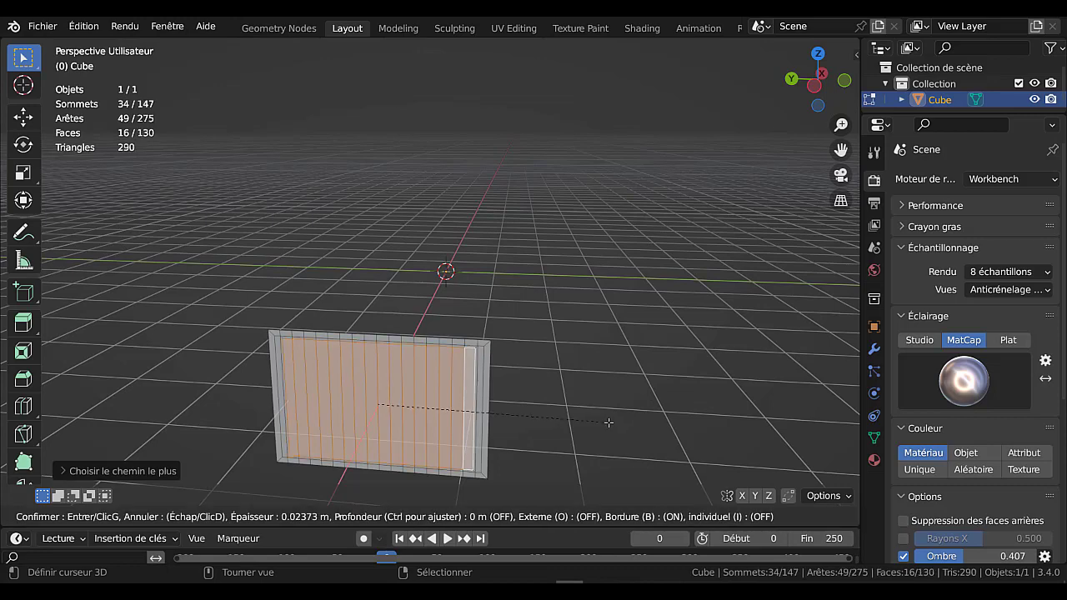
pyautogui.press('i')
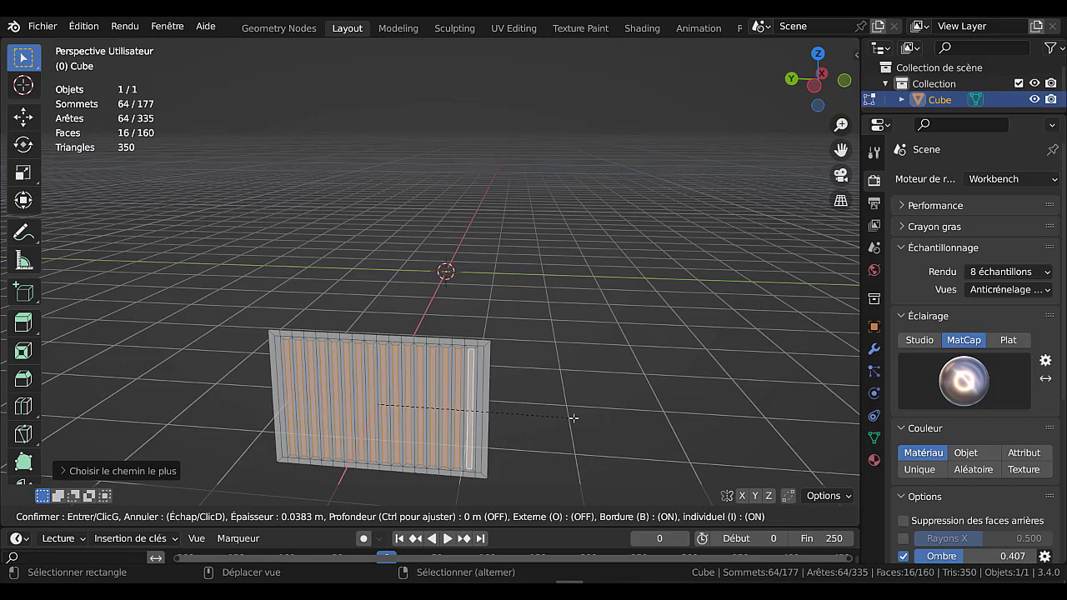
pyautogui.click(574, 418)
# Deselect the inset strip next to the grille's centre line and extrude the other 15 strips inward to form recessed slots
pyautogui.moveTo(573, 417); pyautogui.dragTo(639, 417, button='middle')
pyautogui.keyDown('shift'); pyautogui.click(391, 357); pyautogui.keyUp('shift')
pyautogui.keyDown('shift'); pyautogui.click(450, 361); pyautogui.keyUp('shift')
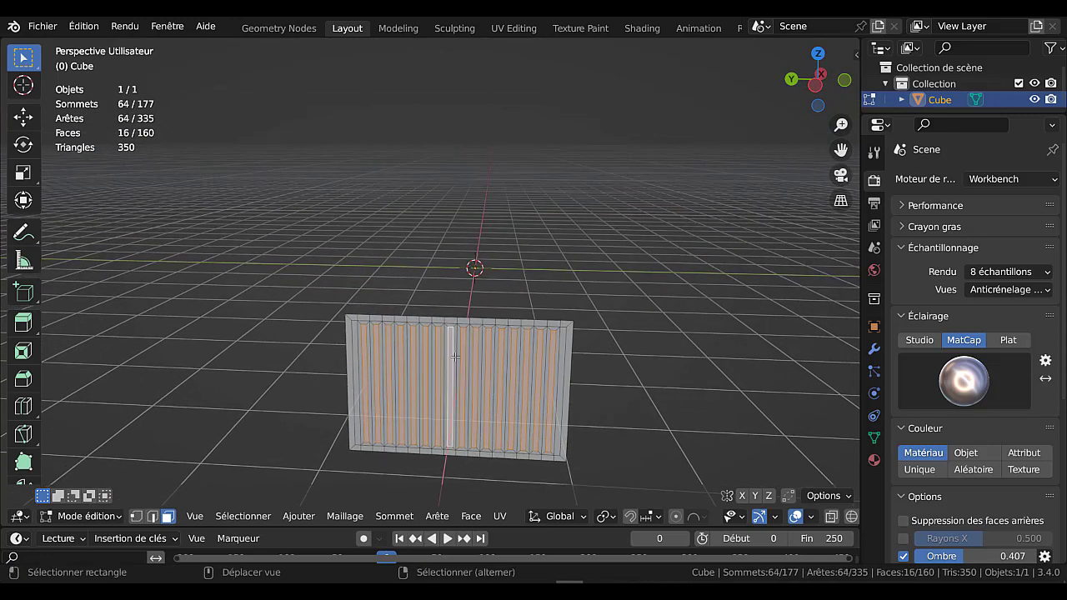
pyautogui.keyDown('shift'); pyautogui.click(461, 358); pyautogui.keyUp('shift')
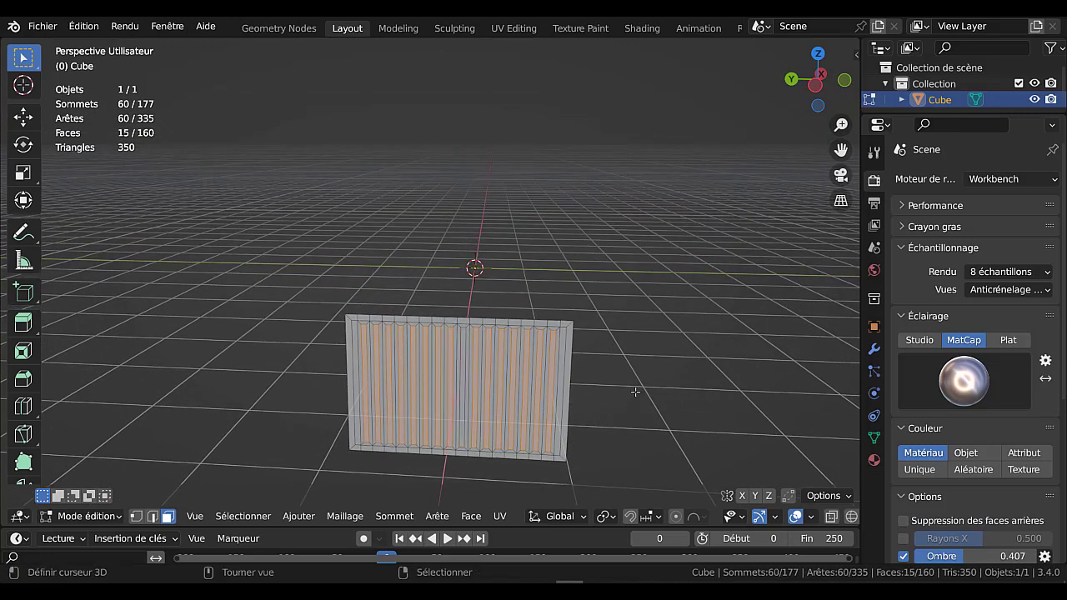
pyautogui.moveTo(636, 393); pyautogui.dragTo(509, 432, button='middle')
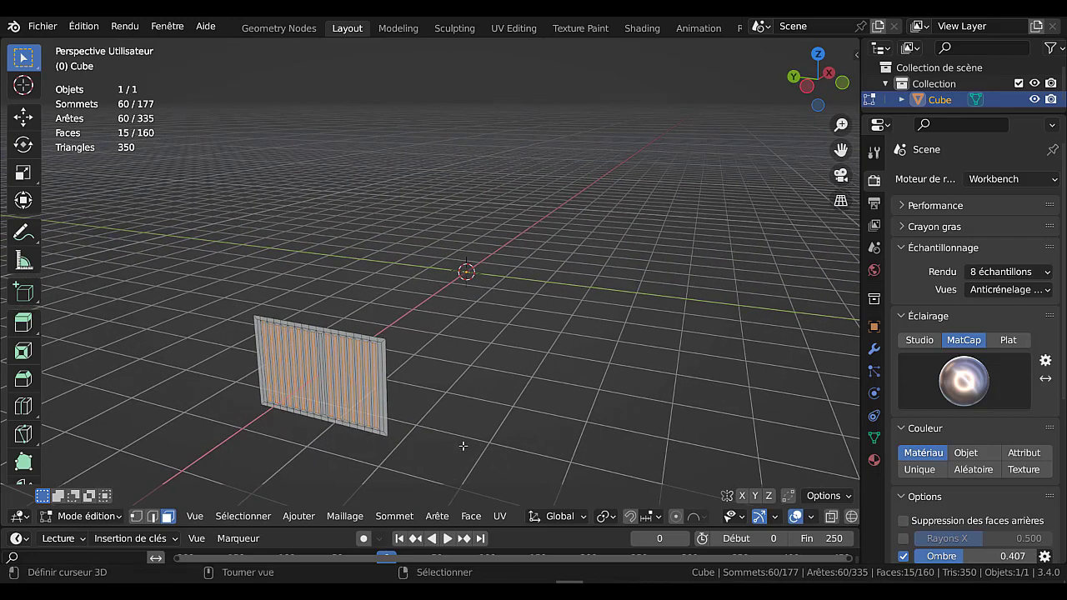
pyautogui.press('e')
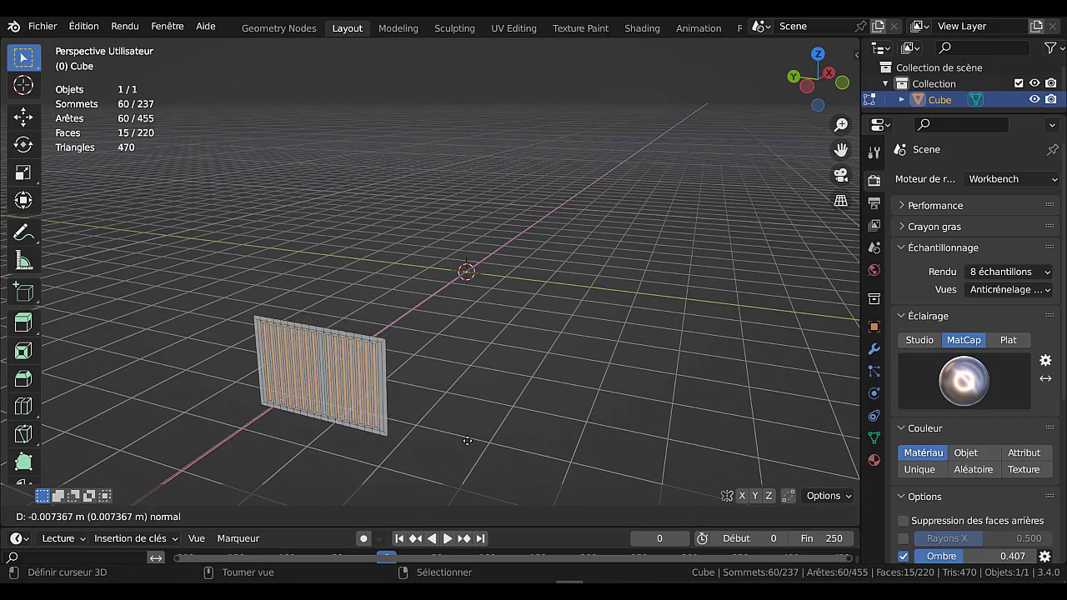
pyautogui.click(471, 436)
pyautogui.press('Tab')
pyautogui.scroll(-2, 471, 436)
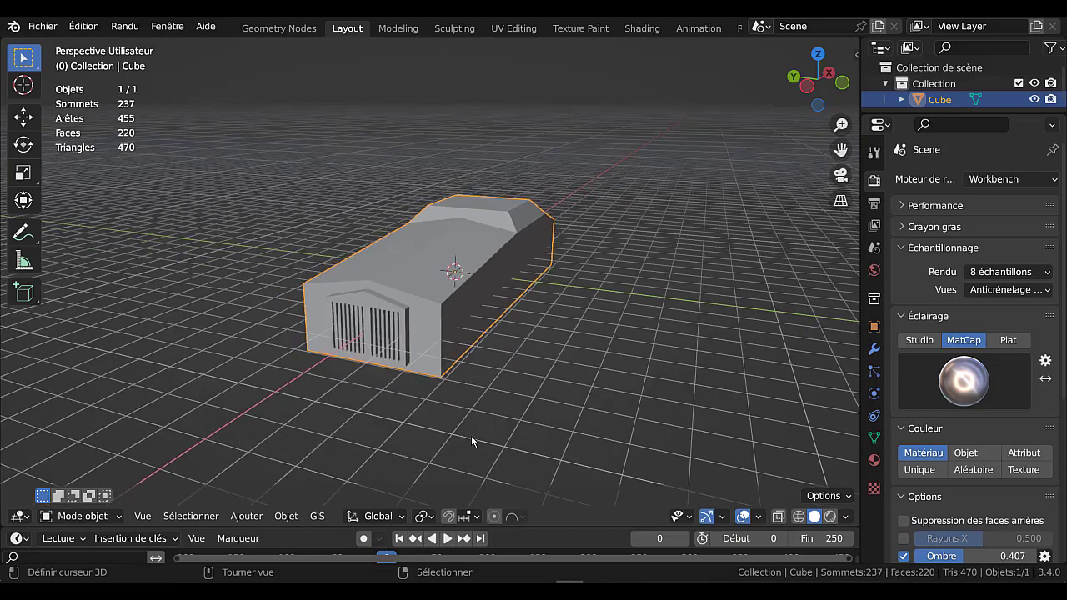
pyautogui.moveTo(471, 435); pyautogui.dragTo(502, 434, button='middle')
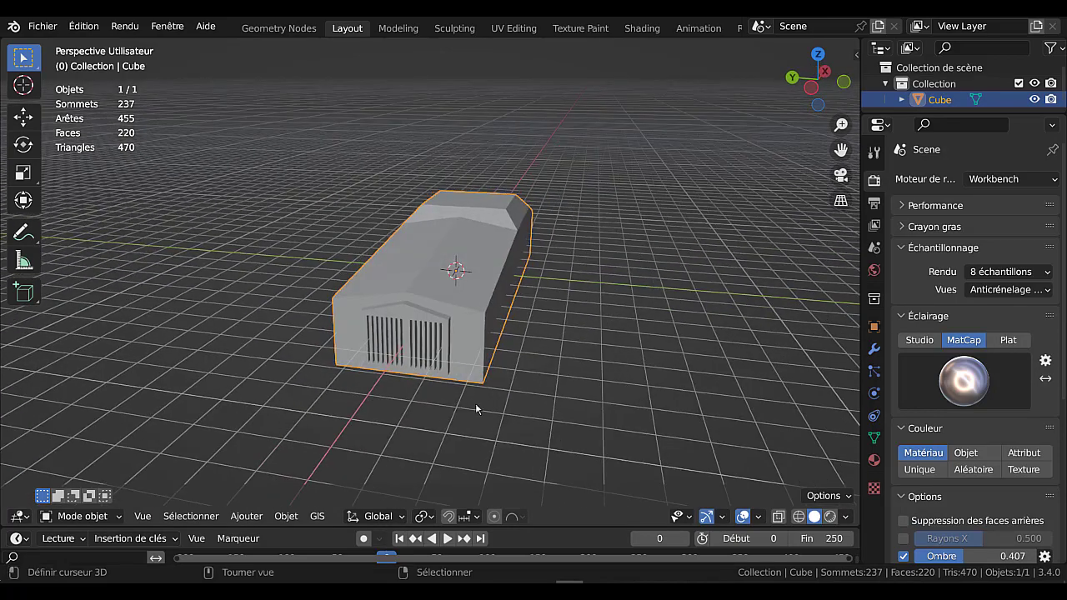
# Return to editing the mesh and reveal all the hidden faces of the car body
pyautogui.scroll(4, 473, 400)
pyautogui.press('Tab')
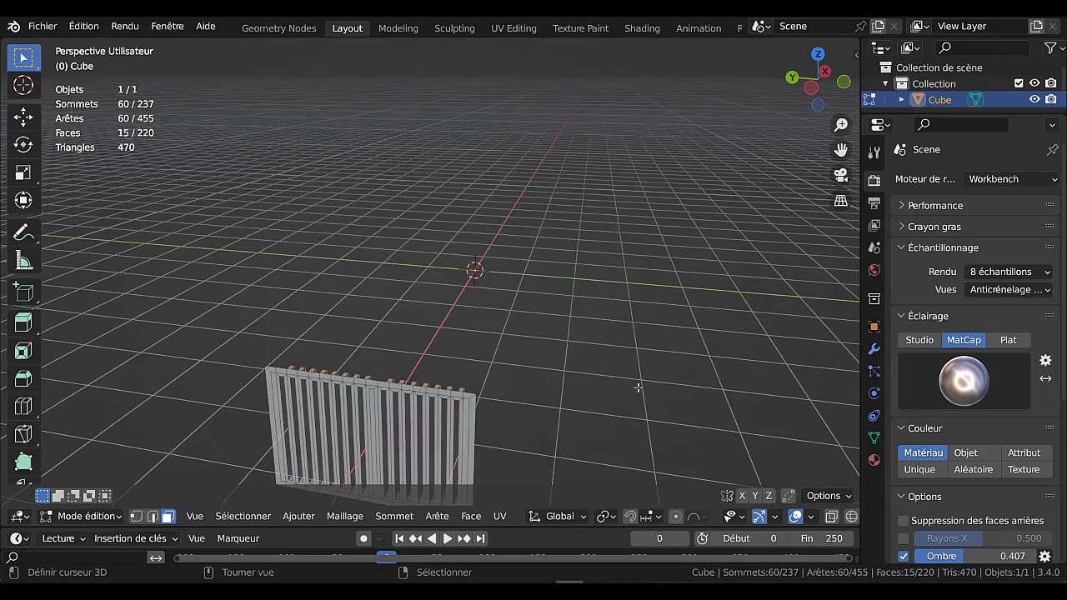
pyautogui.scroll(-2, 606, 395)
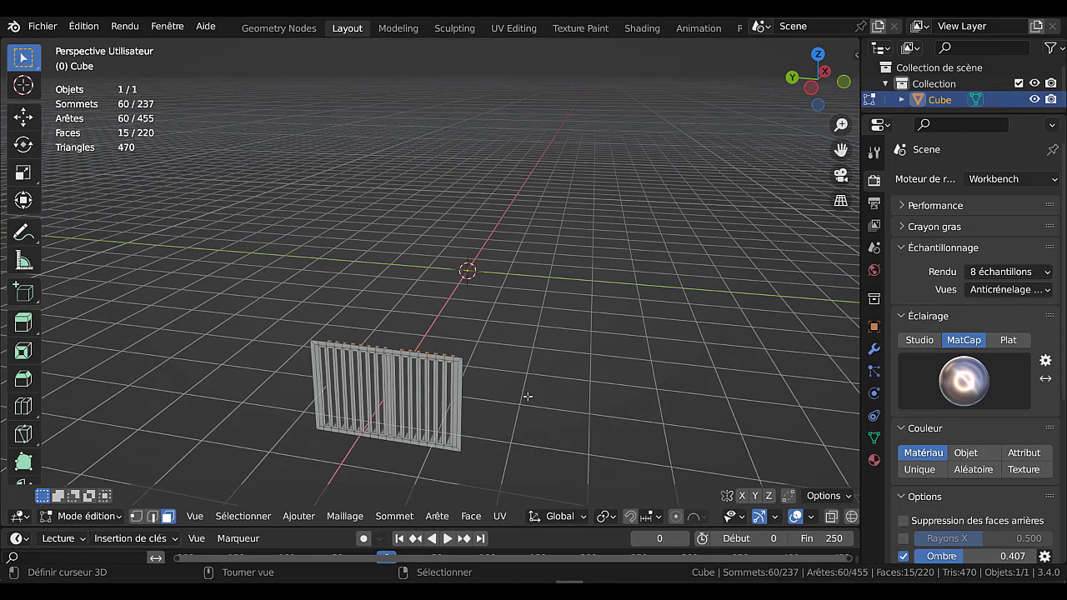
pyautogui.hotkey('alt', 'h')
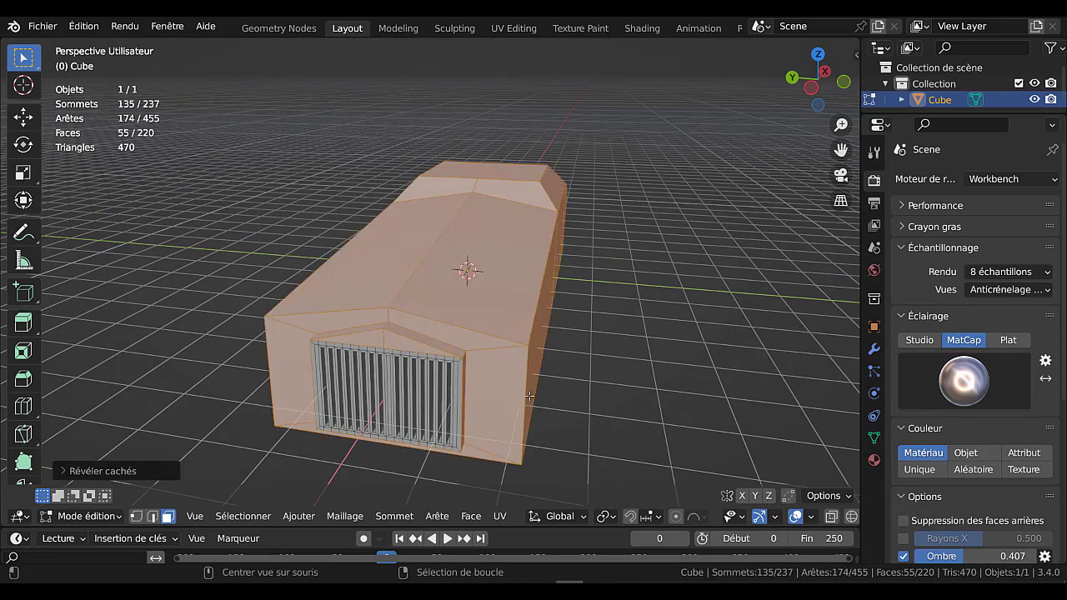
# Bevel the short edge at the peak above the grille with one segment, about 0.27 m wide
pyautogui.scroll(2, 444, 376)
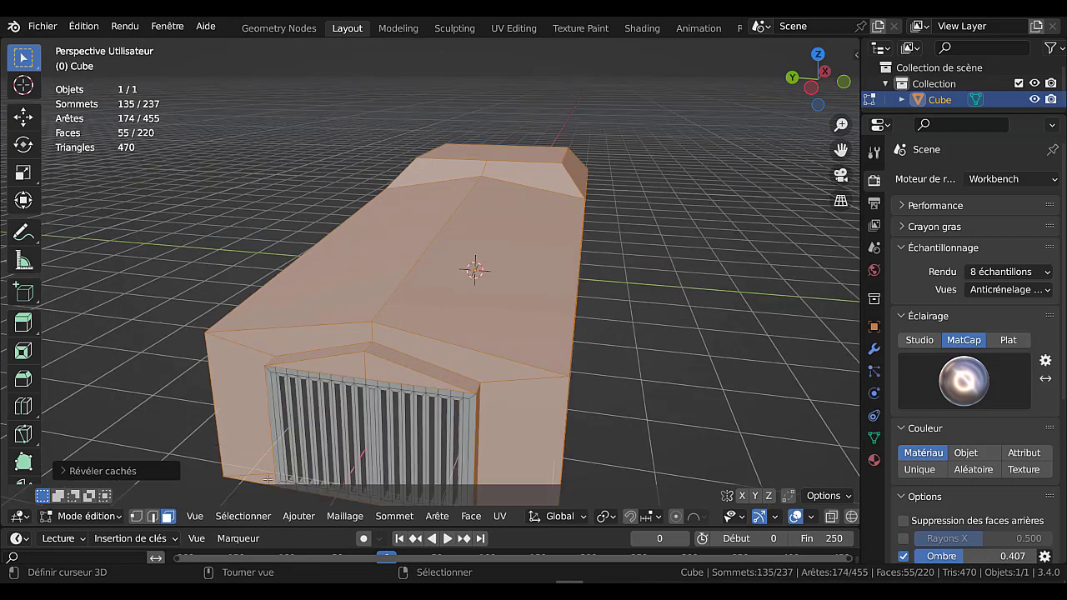
pyautogui.press('2')
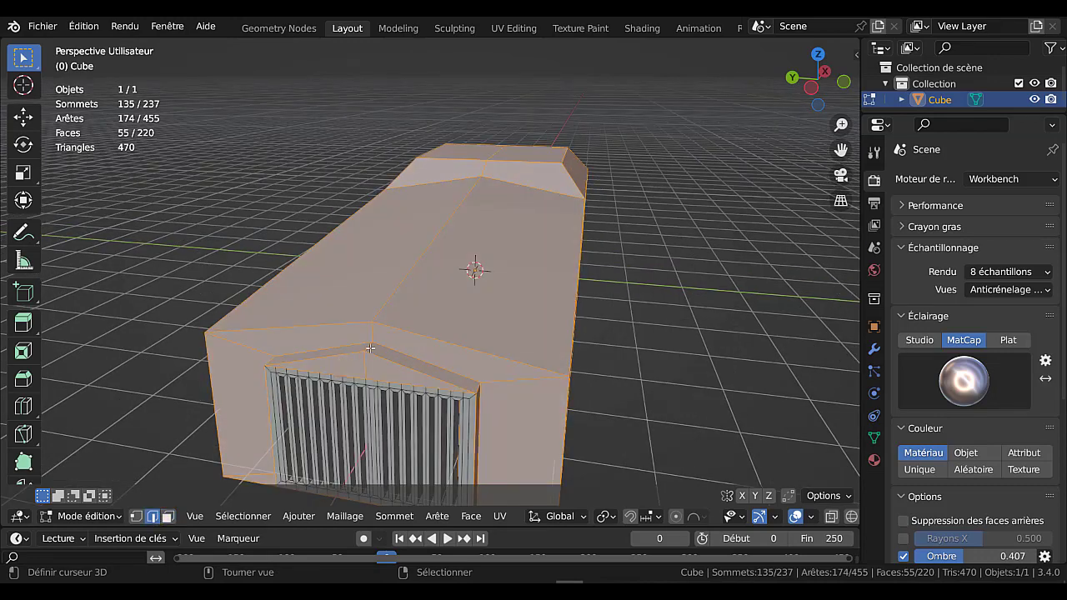
pyautogui.click(370, 348)
pyautogui.scroll(-2, 721, 378)
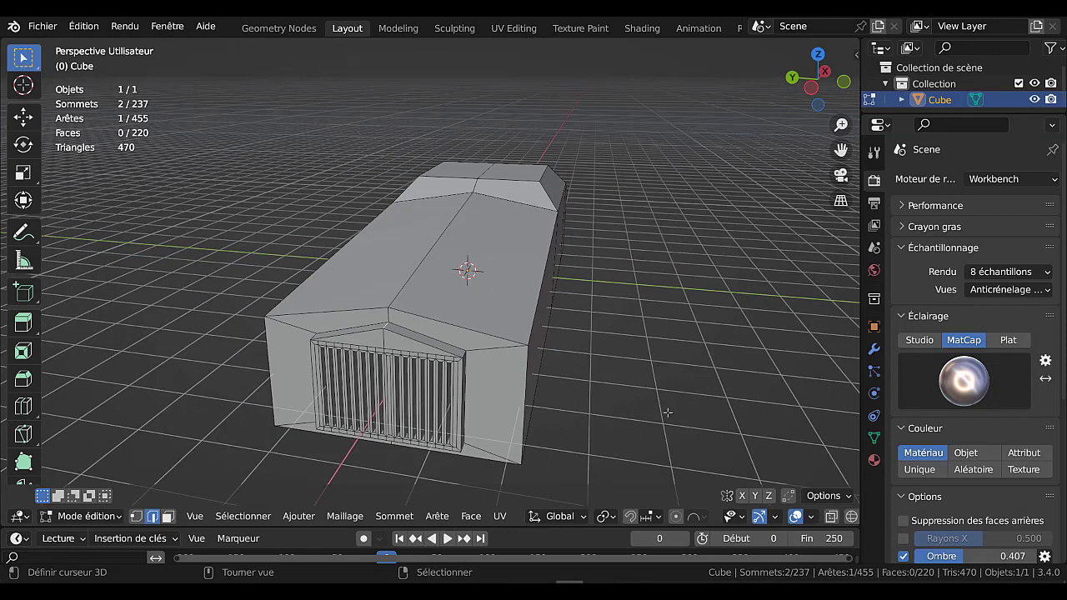
pyautogui.hotkey('ctrl', 'b')
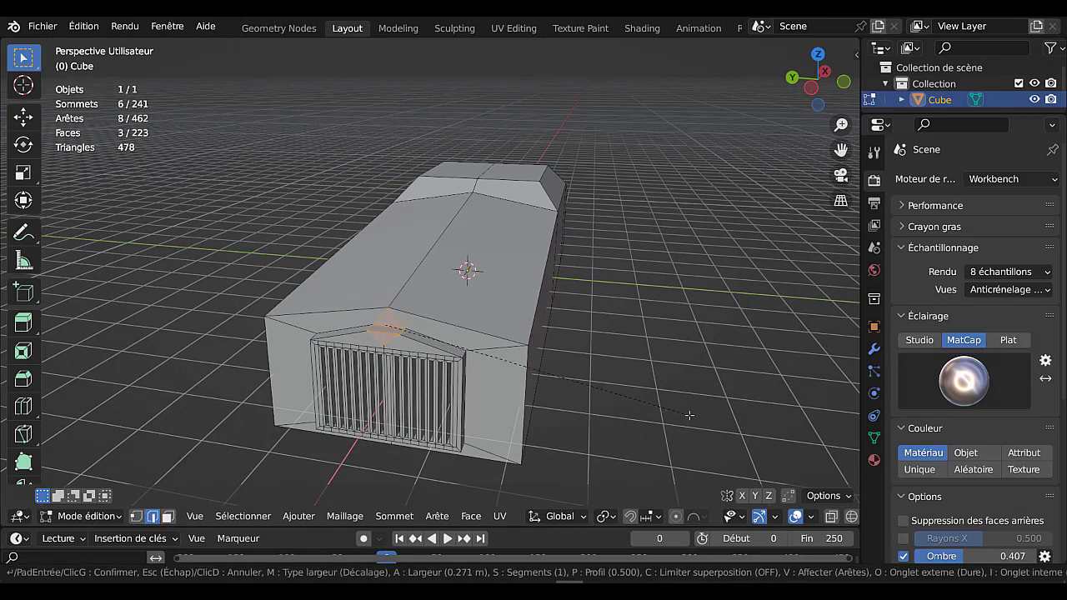
pyautogui.click(689, 415)
pyautogui.scroll(1, 413, 425)
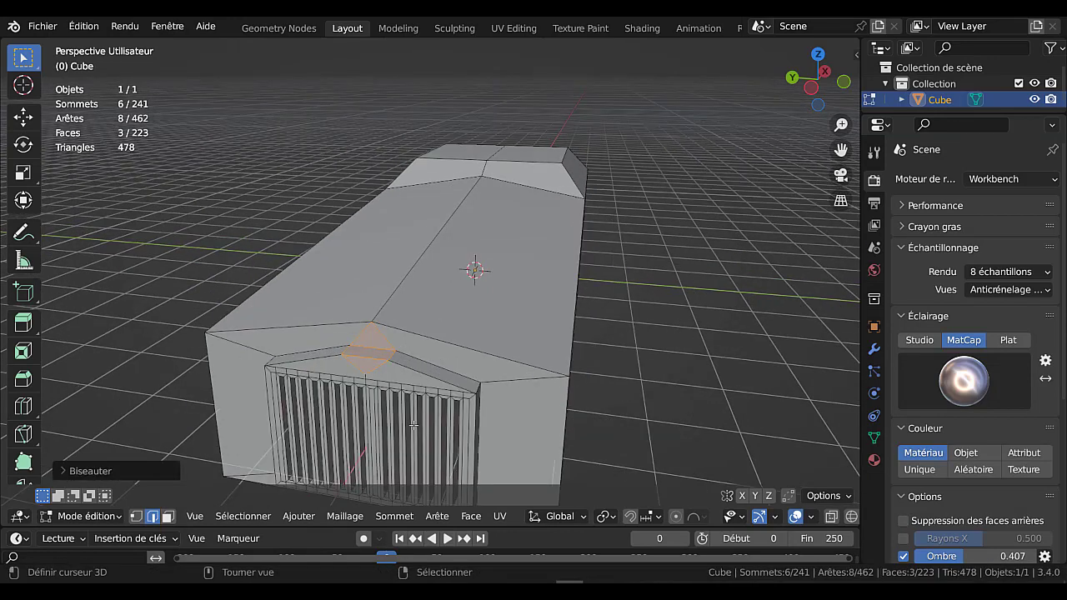
# Inset the small flat face at the grille's peak slightly and narrow the inner face along the Y axis
pyautogui.press('3')
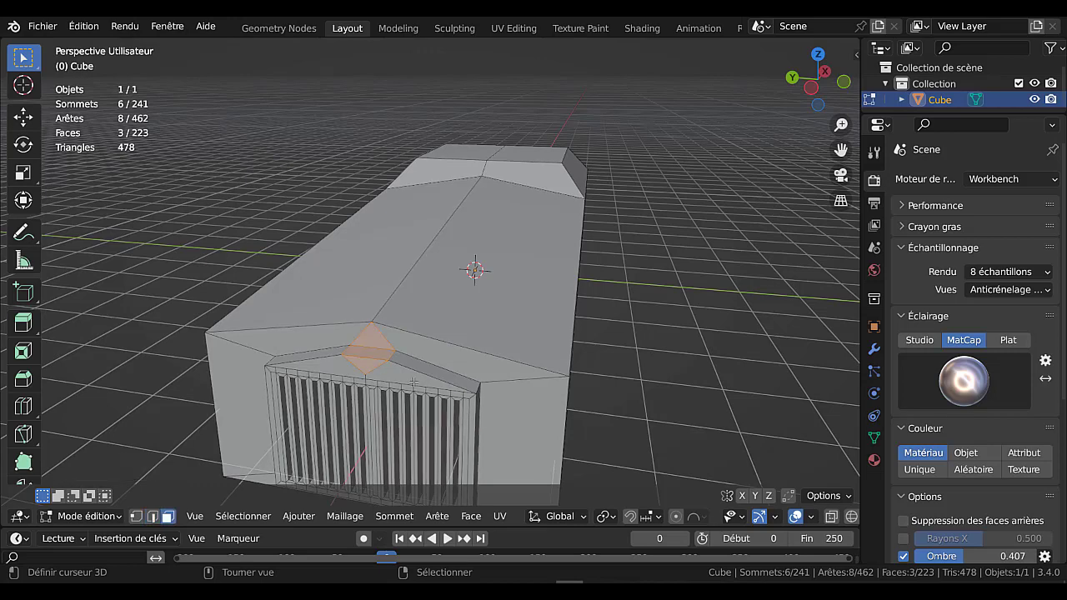
pyautogui.click(372, 352)
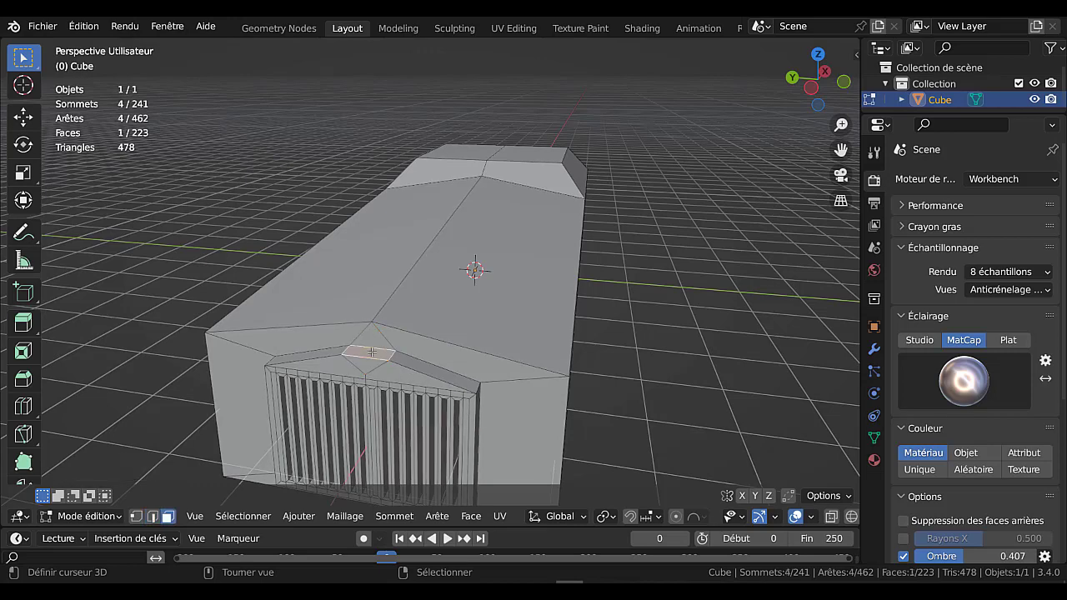
pyautogui.press('i')
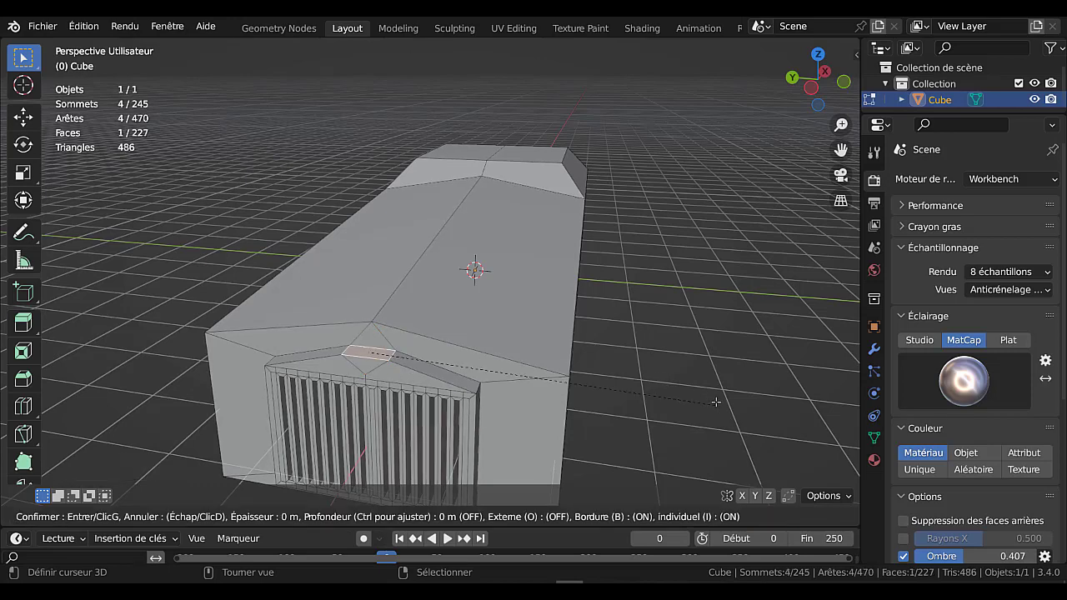
pyautogui.click(711, 394)
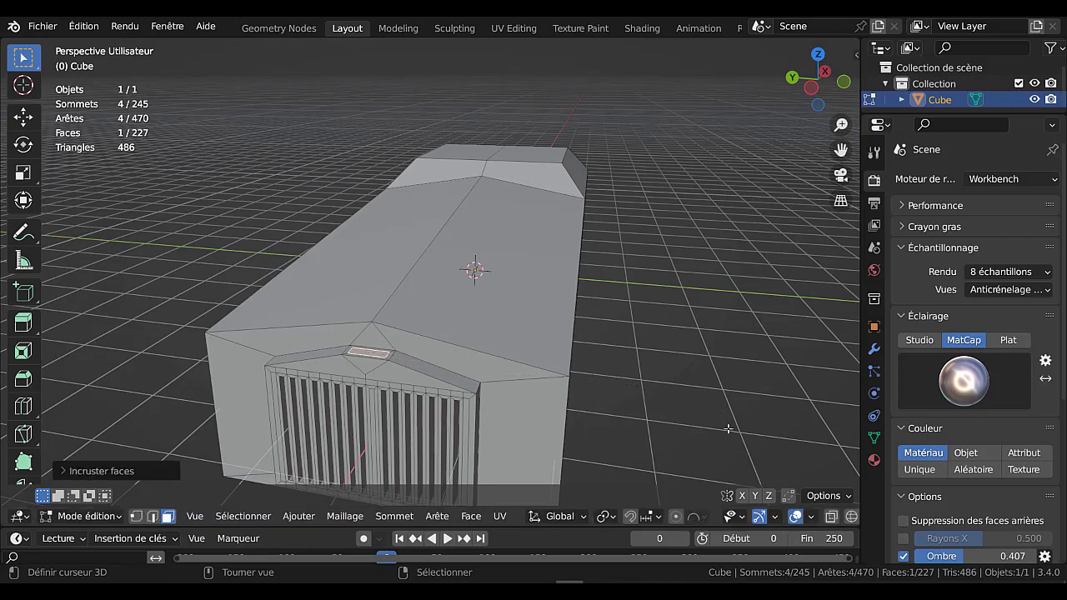
pyautogui.press('s')
pyautogui.press('y')
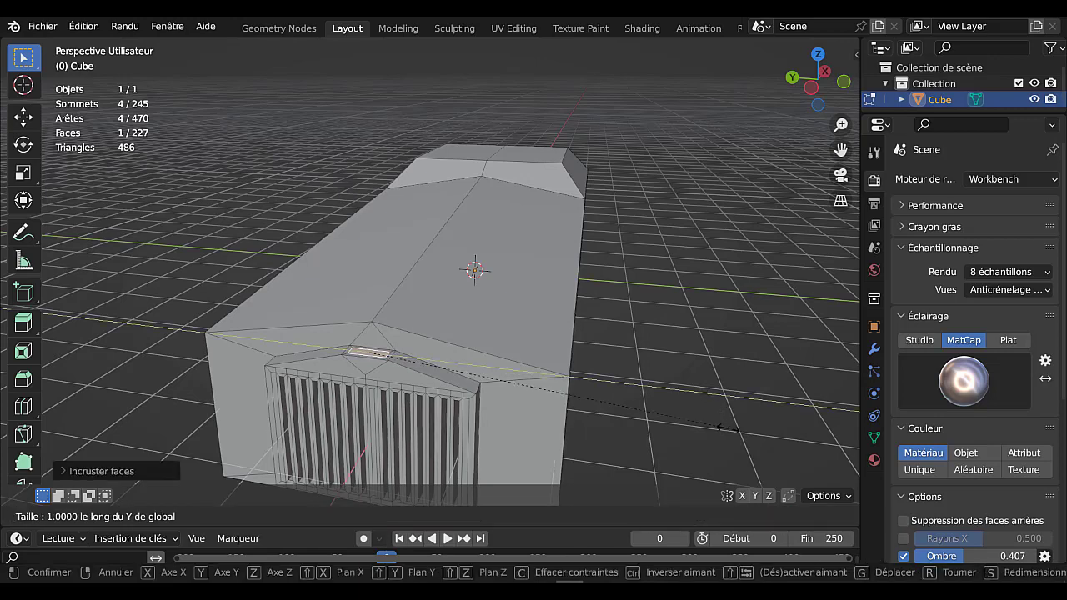
pyautogui.click(567, 396)
# Extrude the narrowed face upward about 0.37 m and shrink its top to less than half size as a tapered hood ornament
pyautogui.press('e')
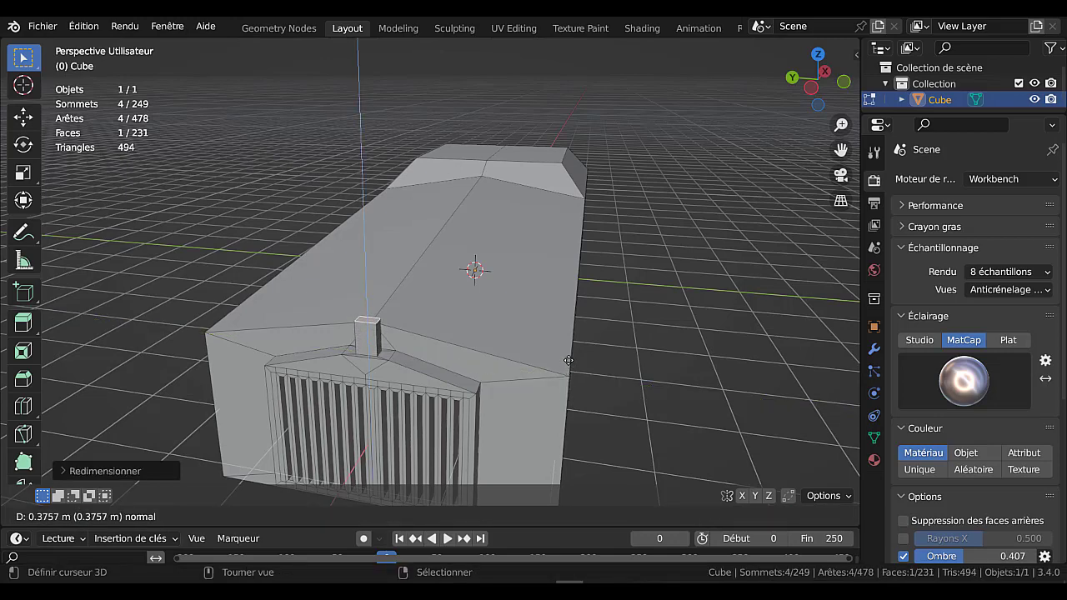
pyautogui.click(570, 367)
pyautogui.press('s')
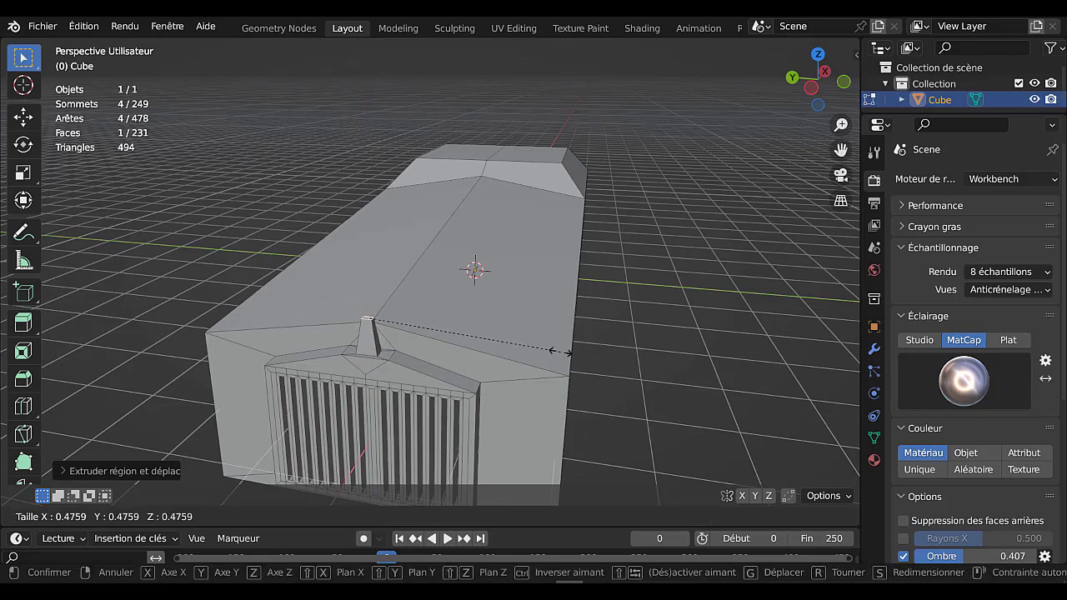
pyautogui.click(535, 355)
pyautogui.press('Tab')
pyautogui.scroll(-3, 536, 364)
pyautogui.moveTo(537, 365)
pyautogui.mouseDown(button='middle')
pyautogui.moveTo(597, 341)
pyautogui.moveTo(563, 317)
pyautogui.moveTo(533, 365)
pyautogui.mouseUp(button='middle')
pyautogui.scroll(2, 415, 380)
pyautogui.scroll(-5, 416, 381)
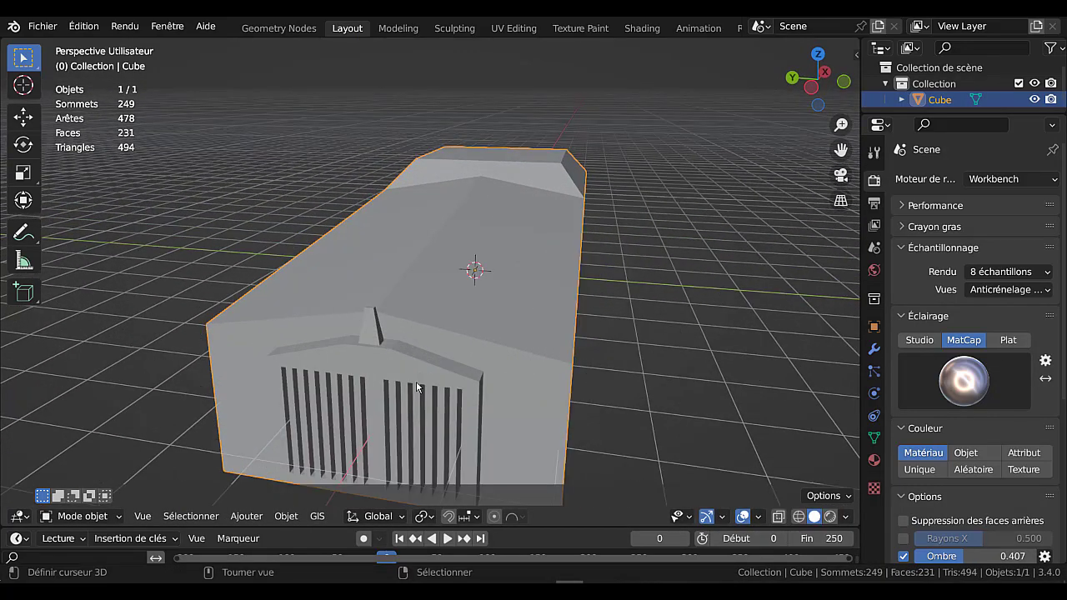
# Bevel both vertical front corner edges of the car body with one segment, about 0.63 m wide
pyautogui.moveTo(417, 367); pyautogui.dragTo(435, 325, button='middle')
pyautogui.press('Tab')
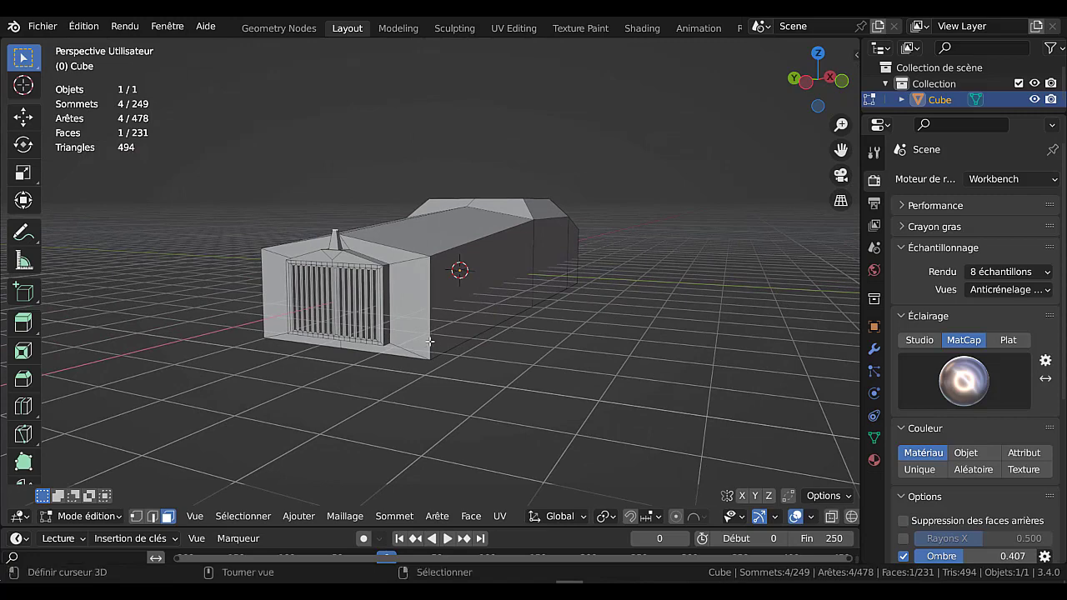
pyautogui.moveTo(430, 342); pyautogui.dragTo(422, 366, button='middle')
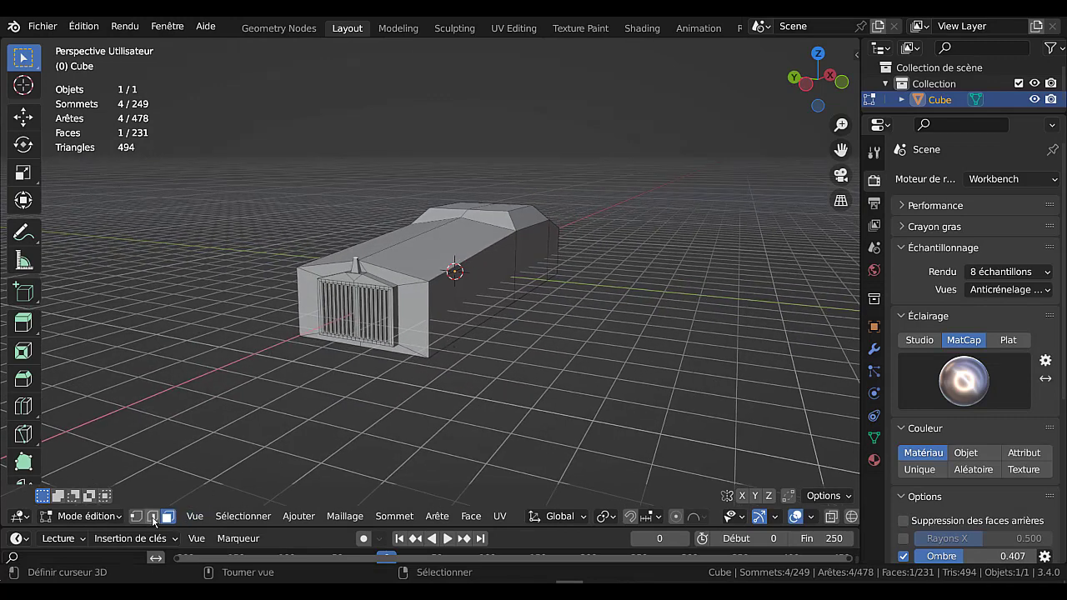
pyautogui.click(153, 516)
pyautogui.keyDown('shift'); pyautogui.click(427, 322); pyautogui.keyUp('shift')
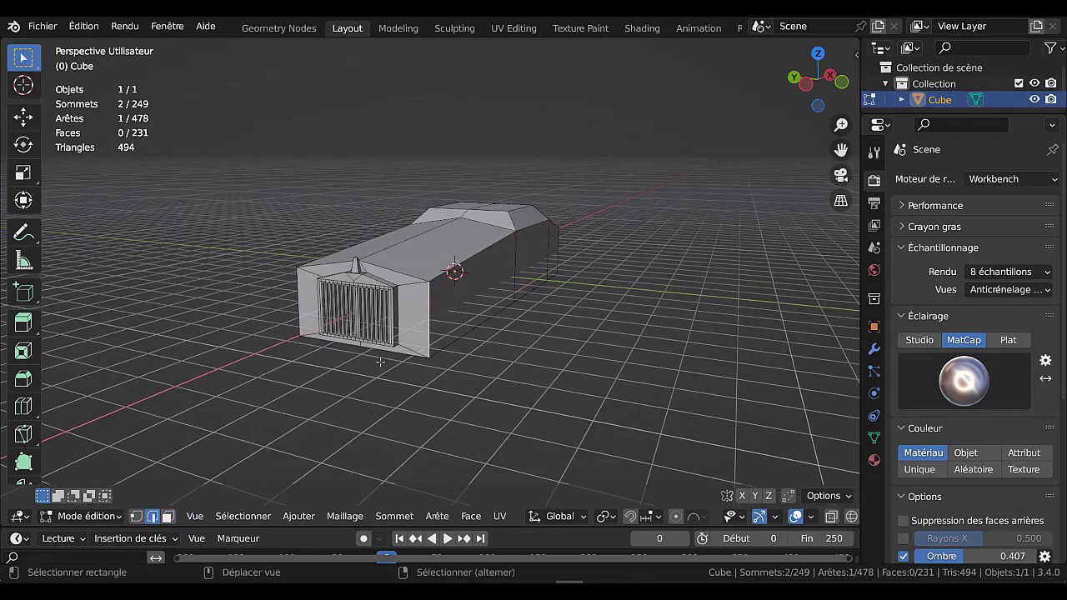
pyautogui.keyDown('shift'); pyautogui.click(292, 299); pyautogui.keyUp('shift')
pyautogui.scroll(2, 439, 392)
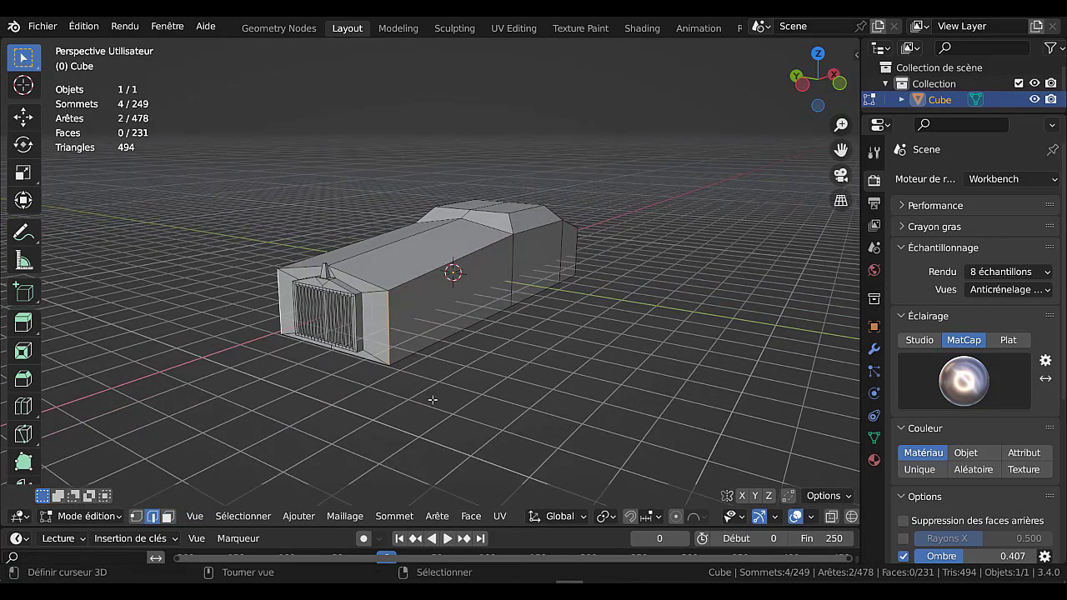
pyautogui.hotkey('ctrl', 'b')
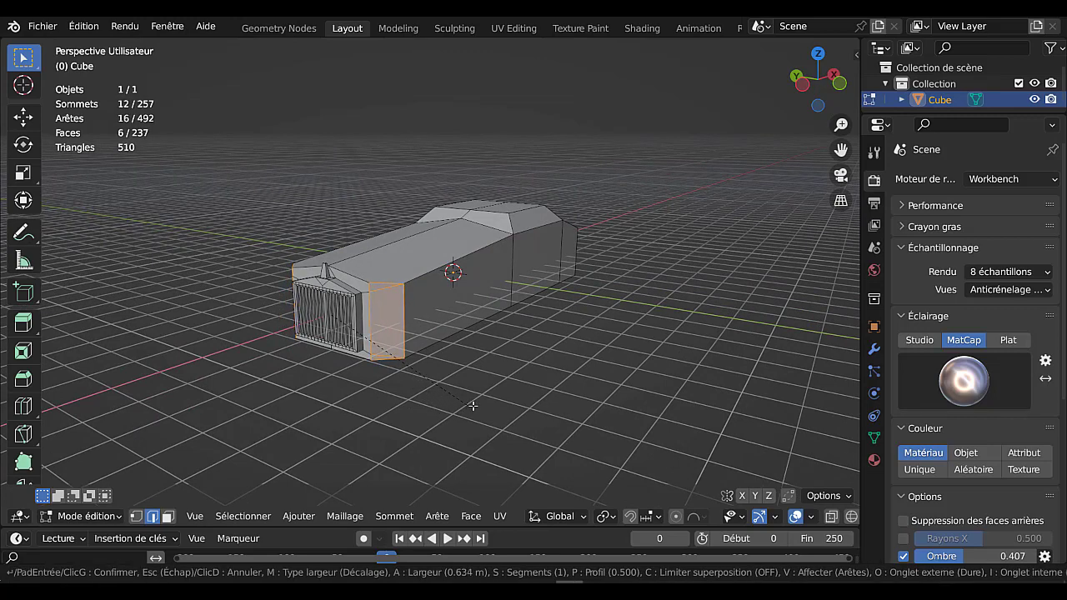
pyautogui.click(471, 407)
pyautogui.press('Tab')
pyautogui.moveTo(502, 413); pyautogui.dragTo(467, 404, button='middle')
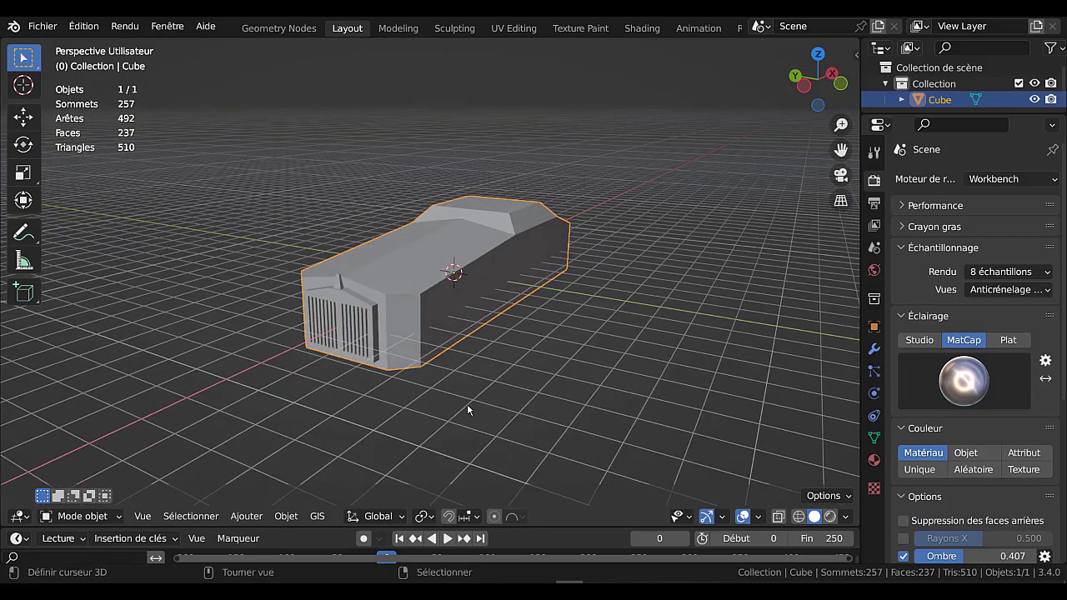
# Extrude all six faces of the car body's underside downward about 0.3 m to form a lower band
pyautogui.scroll(3, 467, 403)
pyautogui.press('Tab')
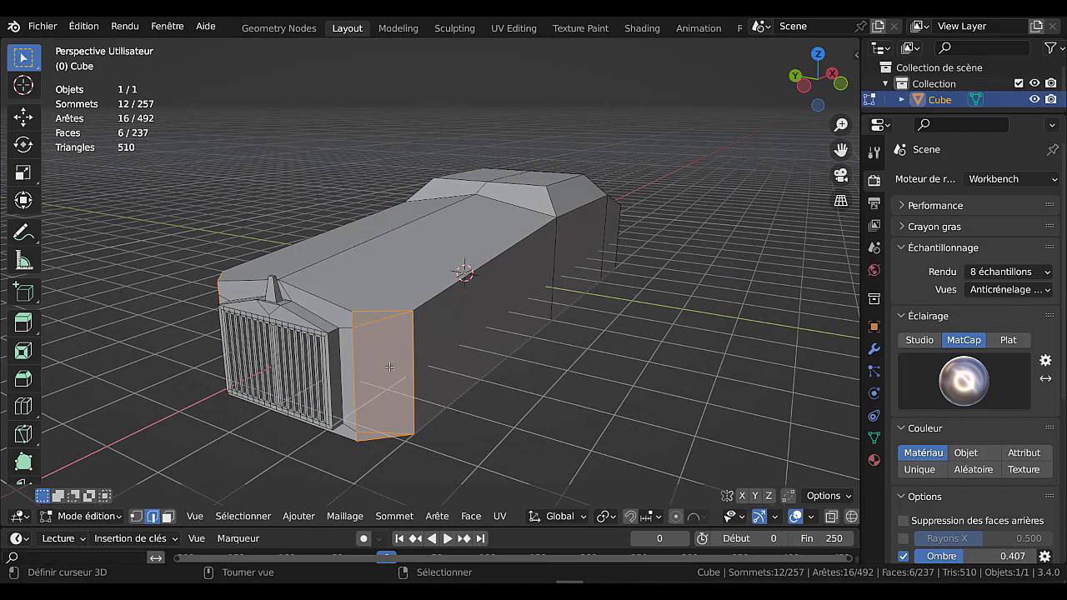
pyautogui.moveTo(389, 367); pyautogui.dragTo(389, 310, button='middle')
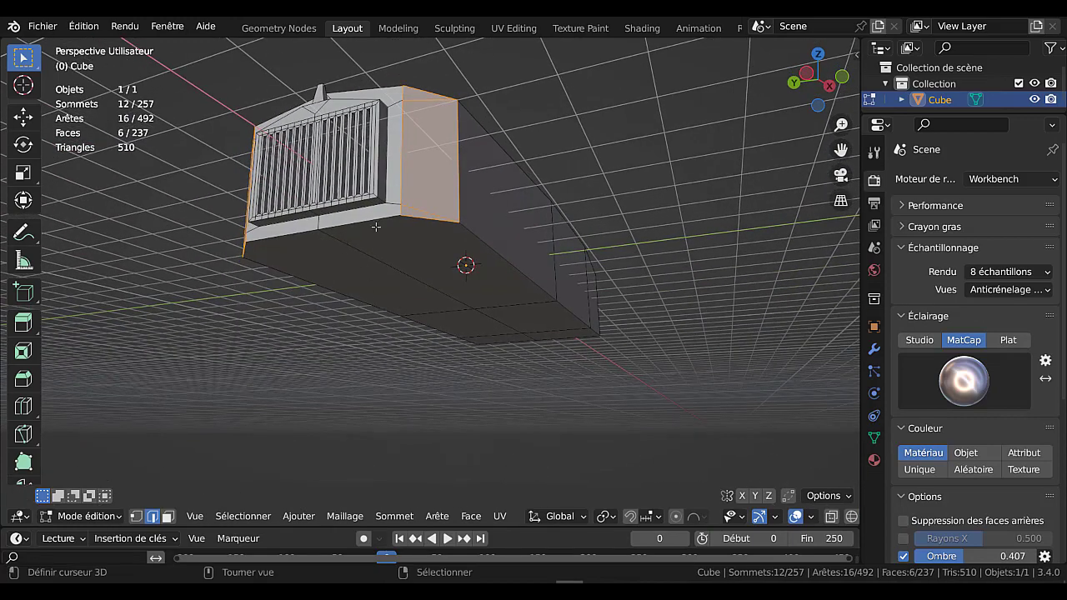
pyautogui.click(401, 248)
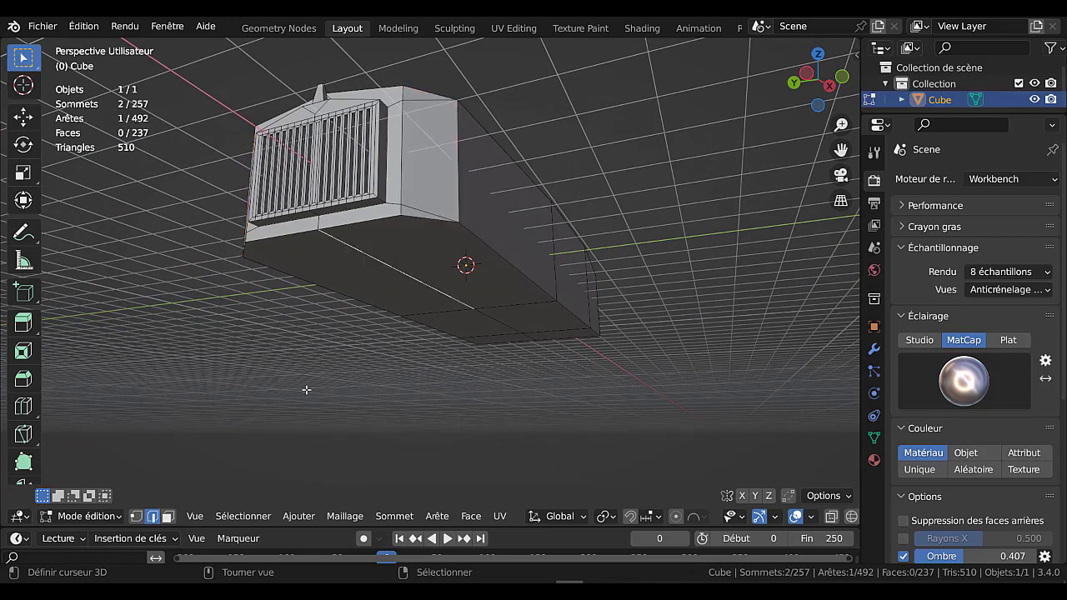
pyautogui.click(170, 518)
pyautogui.click(358, 258)
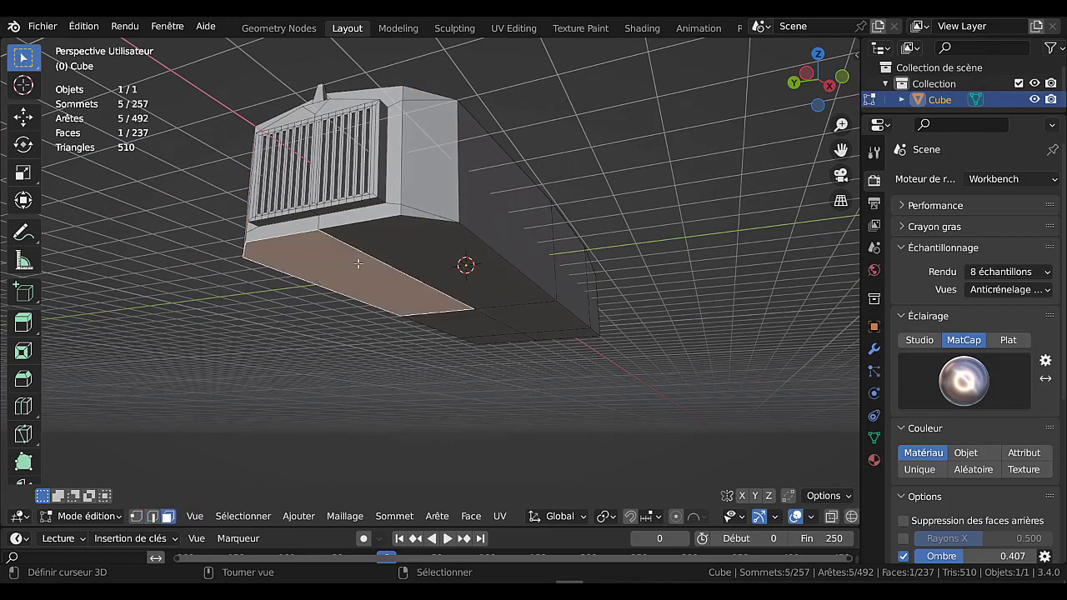
pyautogui.keyDown('shift'); pyautogui.click(478, 290); pyautogui.keyUp('shift')
pyautogui.keyDown('shift'); pyautogui.click(505, 324); pyautogui.keyUp('shift')
pyautogui.keyDown('shift'); pyautogui.click(483, 334); pyautogui.keyUp('shift')
pyautogui.moveTo(483, 332); pyautogui.dragTo(416, 311, button='middle')
pyautogui.keyDown('shift'); pyautogui.click(657, 298); pyautogui.keyUp('shift')
pyautogui.keyDown('shift'); pyautogui.click(634, 322); pyautogui.keyUp('shift')
pyautogui.moveTo(634, 321); pyautogui.dragTo(541, 408, button='middle')
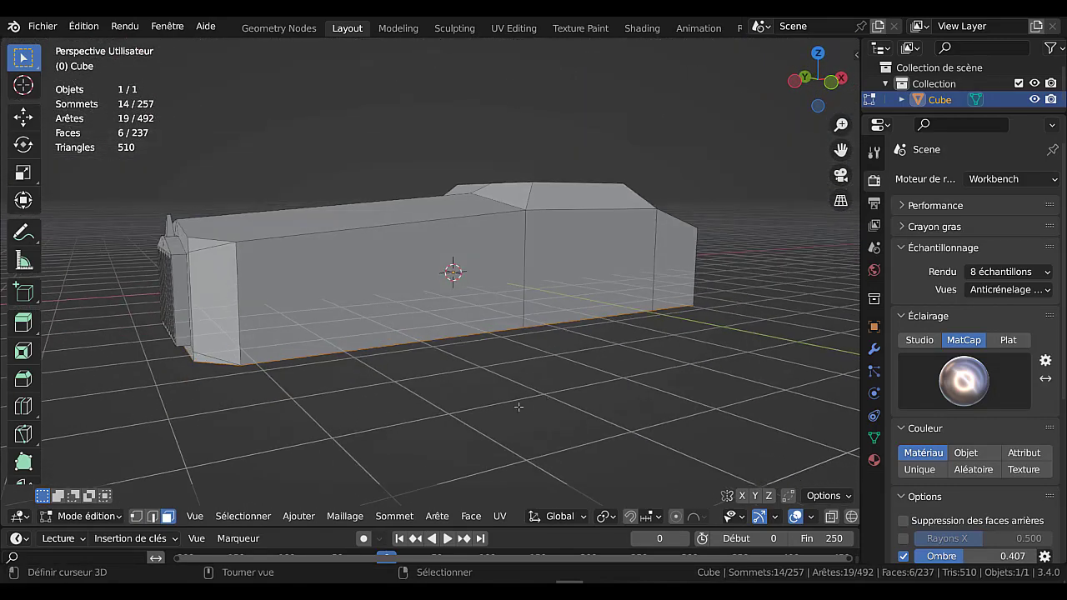
pyautogui.press('e')
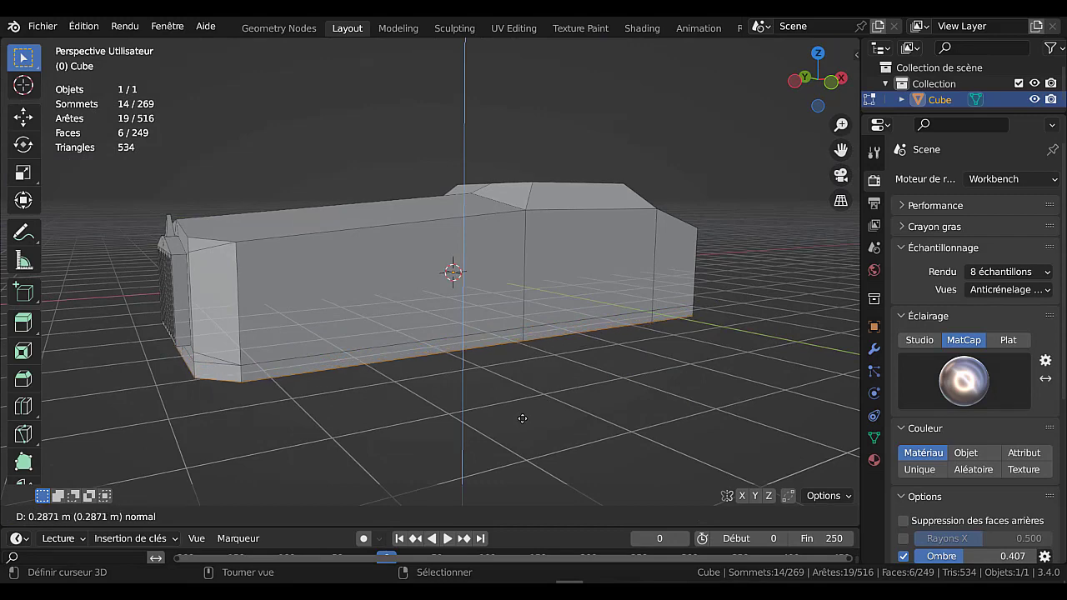
pyautogui.click(522, 421)
pyautogui.press('Tab')
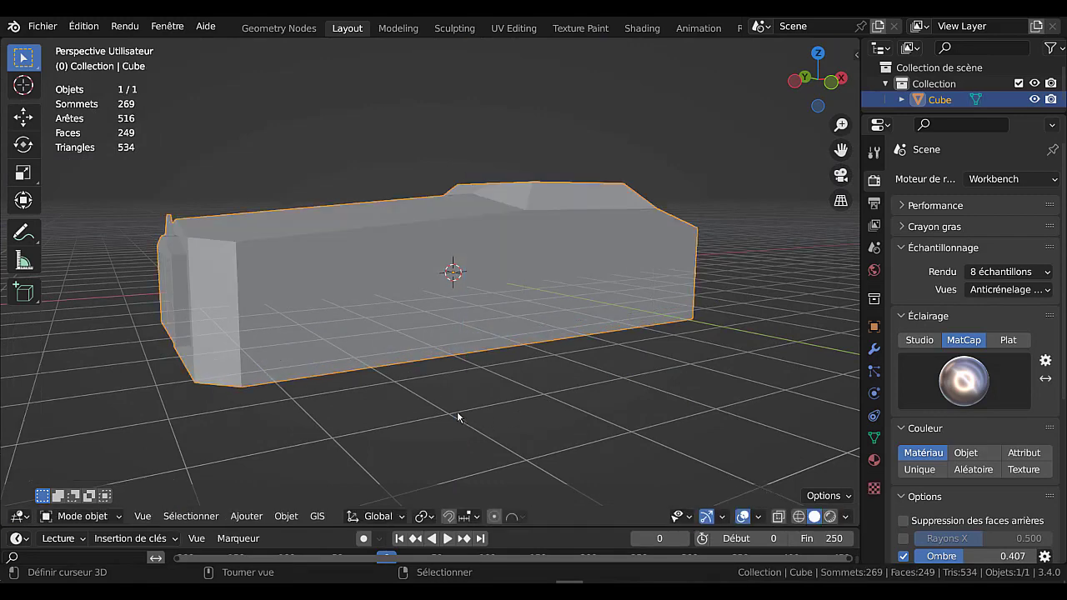
# Extrude the lower band's front and chamfered corner faces in place and fatten them outward about 0.2 m as a front bumper
pyautogui.moveTo(458, 417); pyautogui.dragTo(506, 422, button='middle')
pyautogui.press('Tab')
pyautogui.click(426, 391)
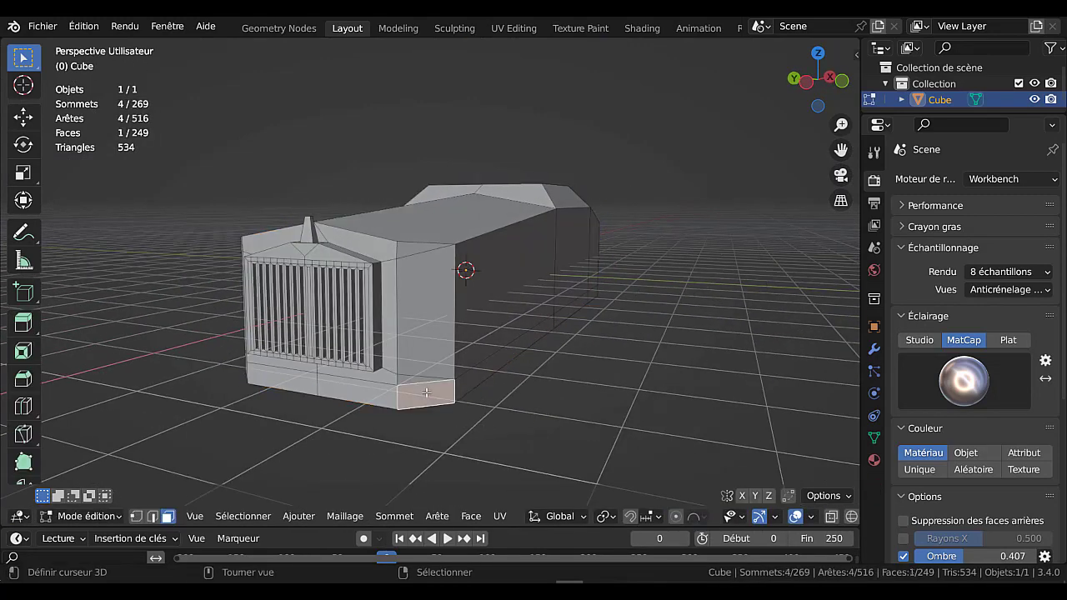
pyautogui.keyDown('shift'); pyautogui.click(346, 395); pyautogui.keyUp('shift')
pyautogui.keyDown('shift'); pyautogui.click(310, 389); pyautogui.keyUp('shift')
pyautogui.moveTo(310, 389); pyautogui.dragTo(471, 412, button='middle')
pyautogui.keyDown('shift'); pyautogui.click(502, 386); pyautogui.keyUp('shift')
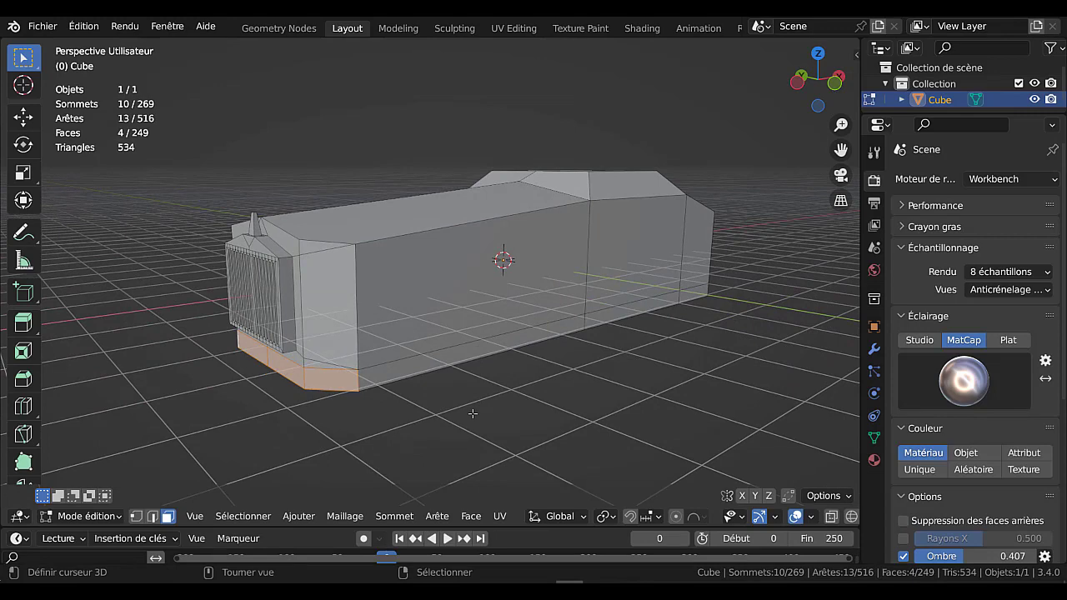
pyautogui.press('e')
pyautogui.rightClick(472, 413)
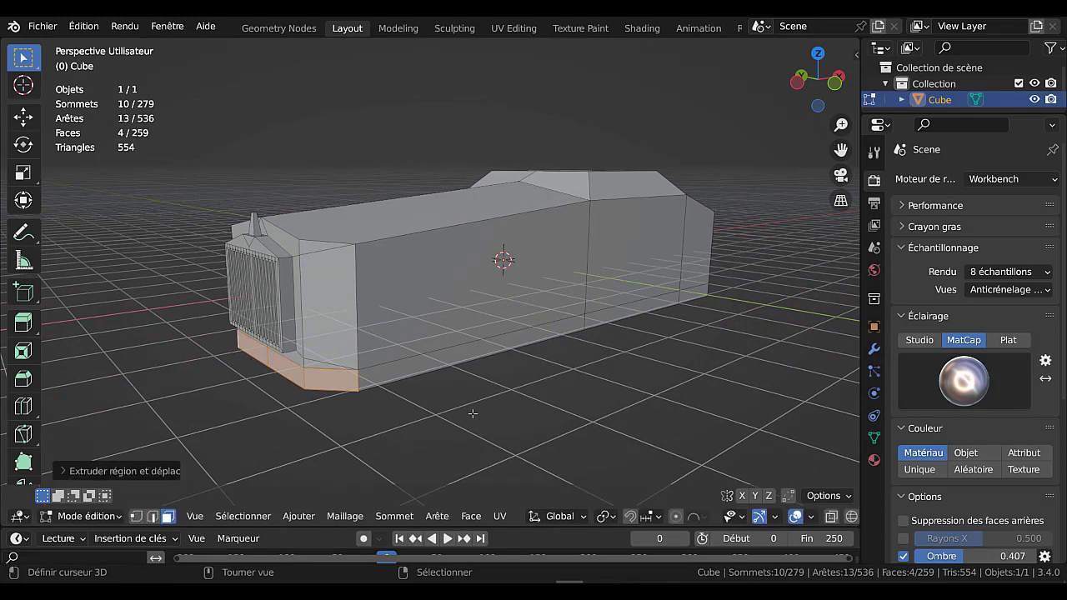
pyautogui.hotkey('alt', 's')
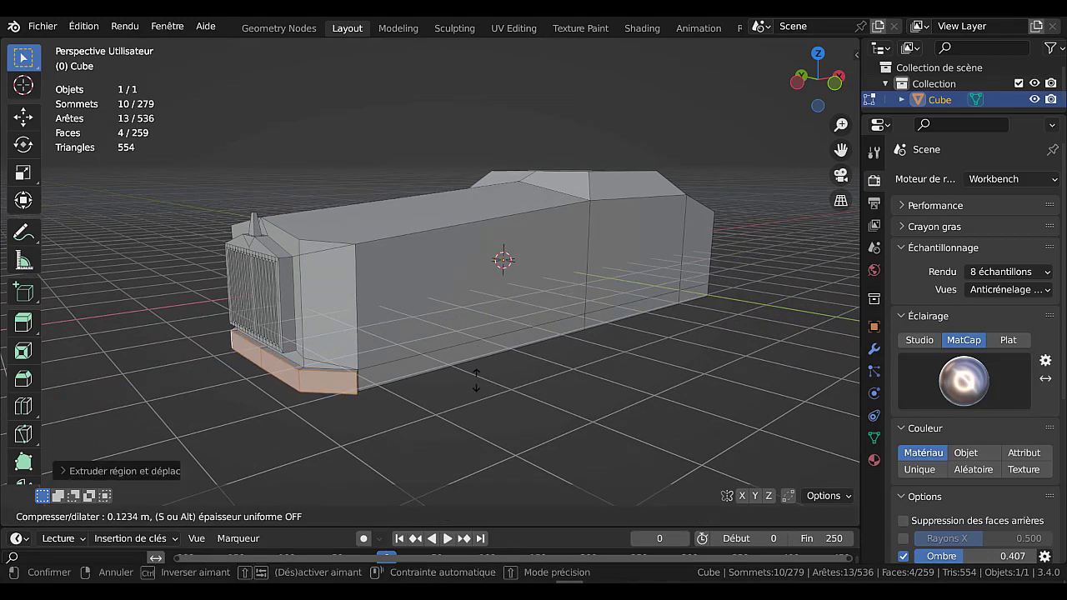
pyautogui.click(481, 359)
pyautogui.press('Tab')
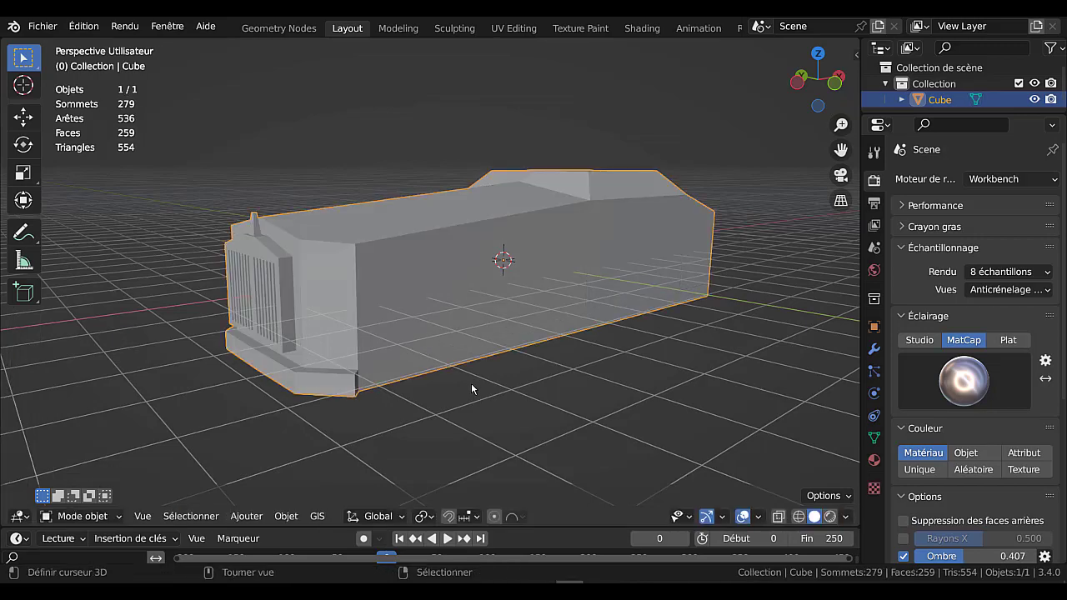
# Add a vertical loop cut around the trunk section and slide it toward the rear end of the car
pyautogui.moveTo(469, 386); pyautogui.dragTo(312, 384, button='middle')
pyautogui.press('Tab')
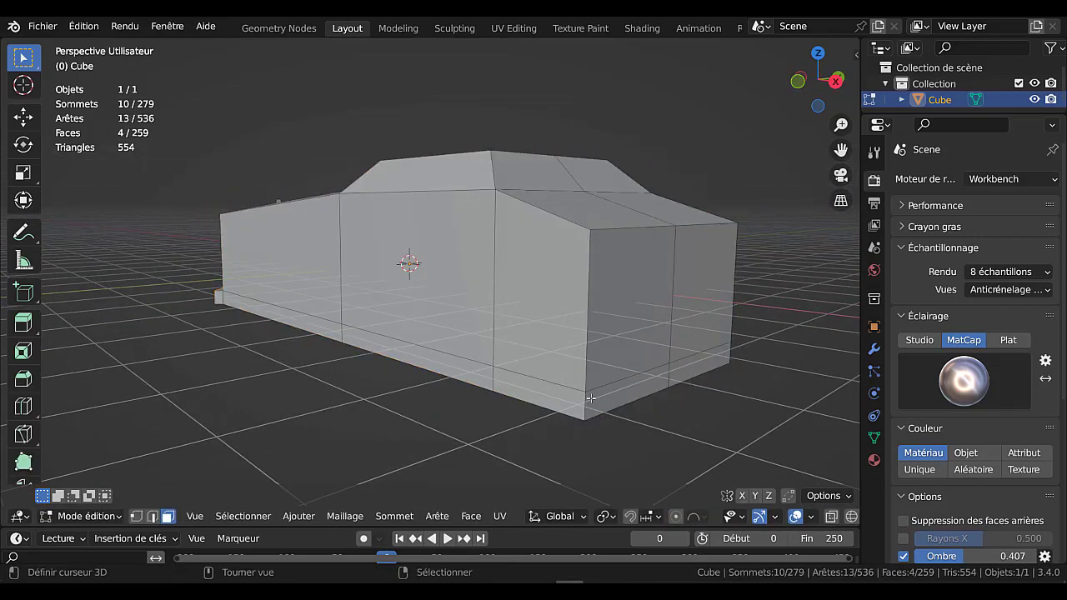
pyautogui.moveTo(590, 399); pyautogui.dragTo(669, 216, button='middle')
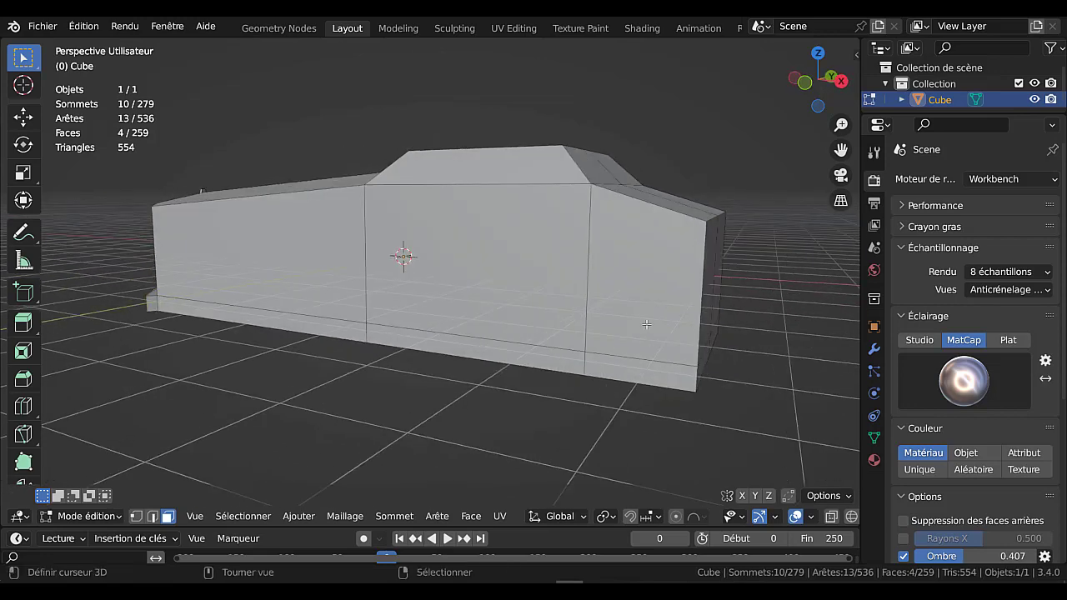
pyautogui.hotkey('ctrl', 'r')
pyautogui.click(661, 214)
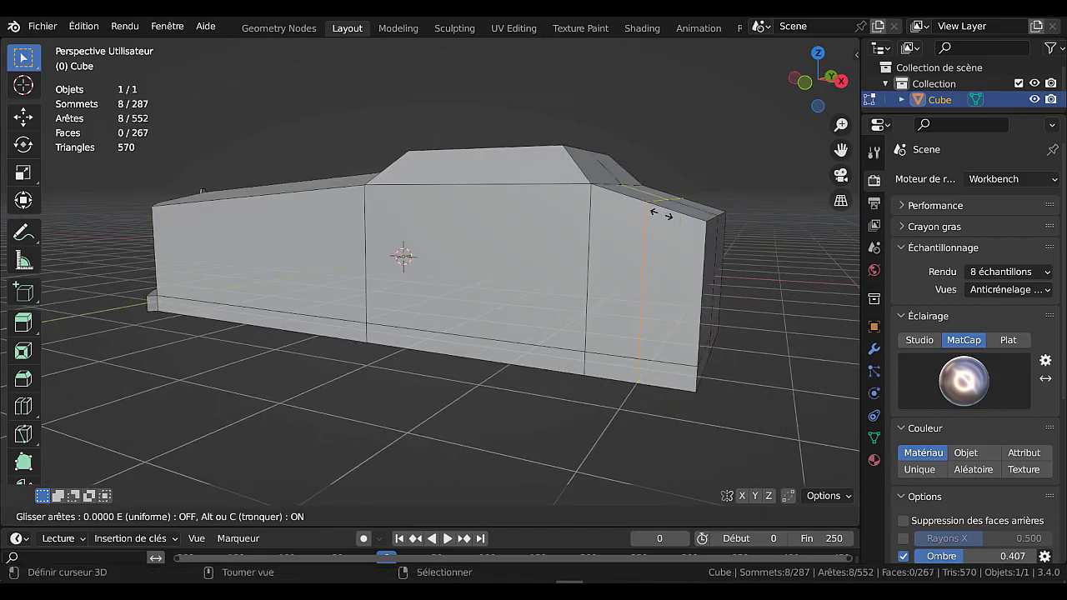
pyautogui.click(682, 217)
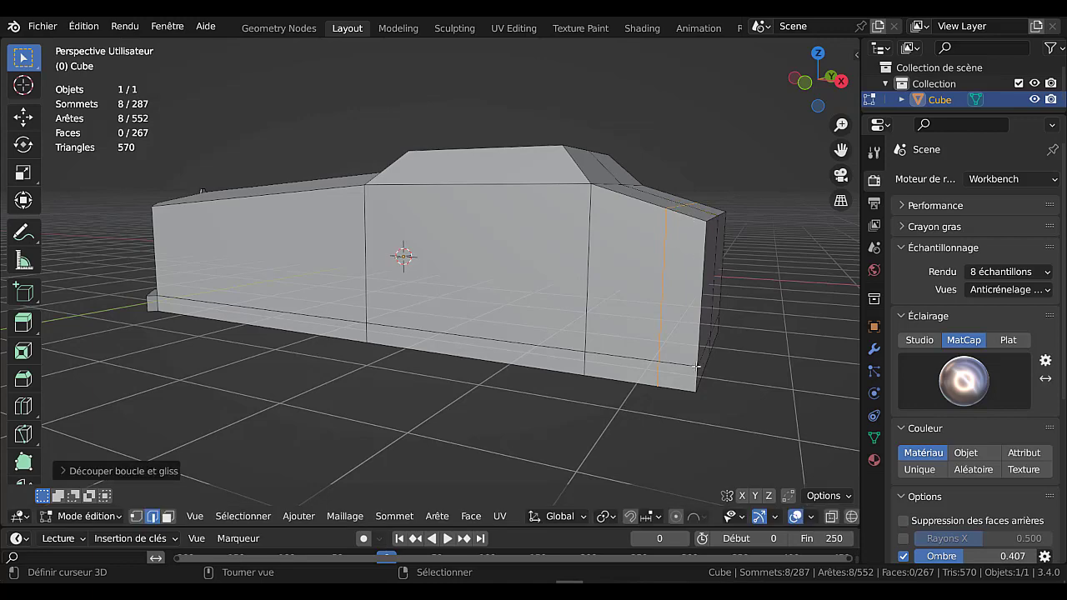
# Extrude the lower band's rear faces and short side returns in place and fatten them outward about 0.2 m as a rear bumper
pyautogui.click(696, 375)
pyautogui.press('3')
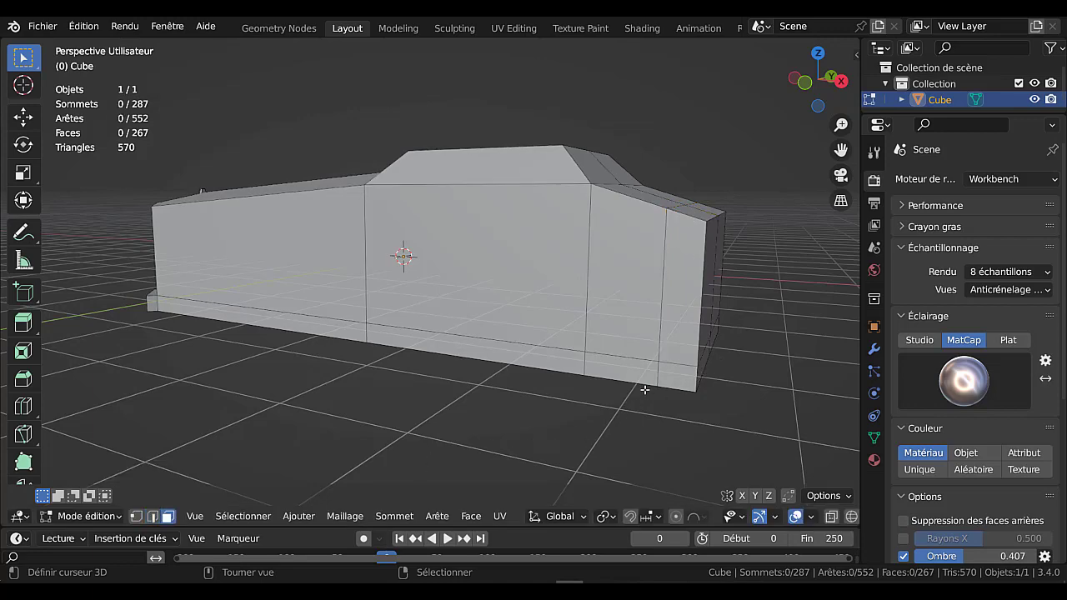
pyautogui.click(671, 377)
pyautogui.moveTo(671, 377); pyautogui.dragTo(515, 389, button='middle')
pyautogui.keyDown('shift'); pyautogui.click(517, 390); pyautogui.keyUp('shift')
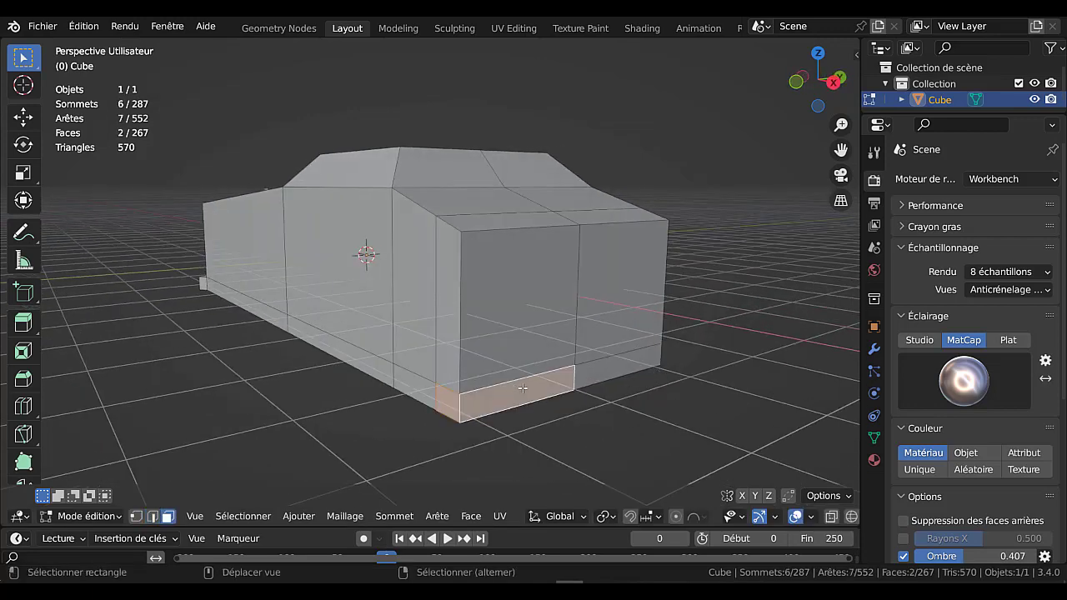
pyautogui.keyDown('shift'); pyautogui.click(590, 384); pyautogui.keyUp('shift')
pyautogui.moveTo(609, 382); pyautogui.dragTo(408, 401, button='middle')
pyautogui.keyDown('shift'); pyautogui.click(372, 364); pyautogui.keyUp('shift')
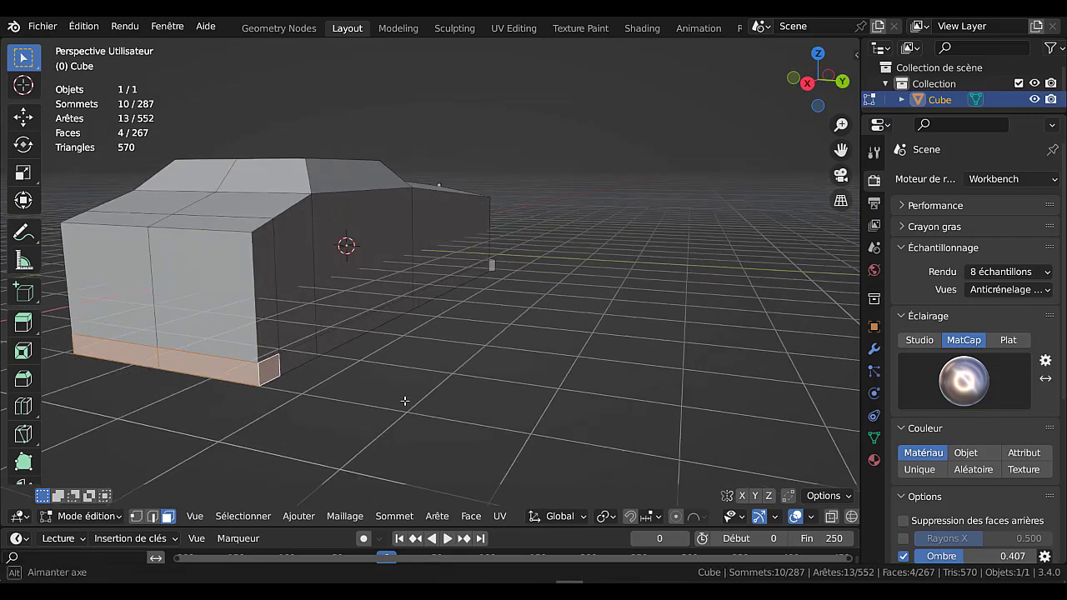
pyautogui.press('e')
pyautogui.rightClick(530, 415)
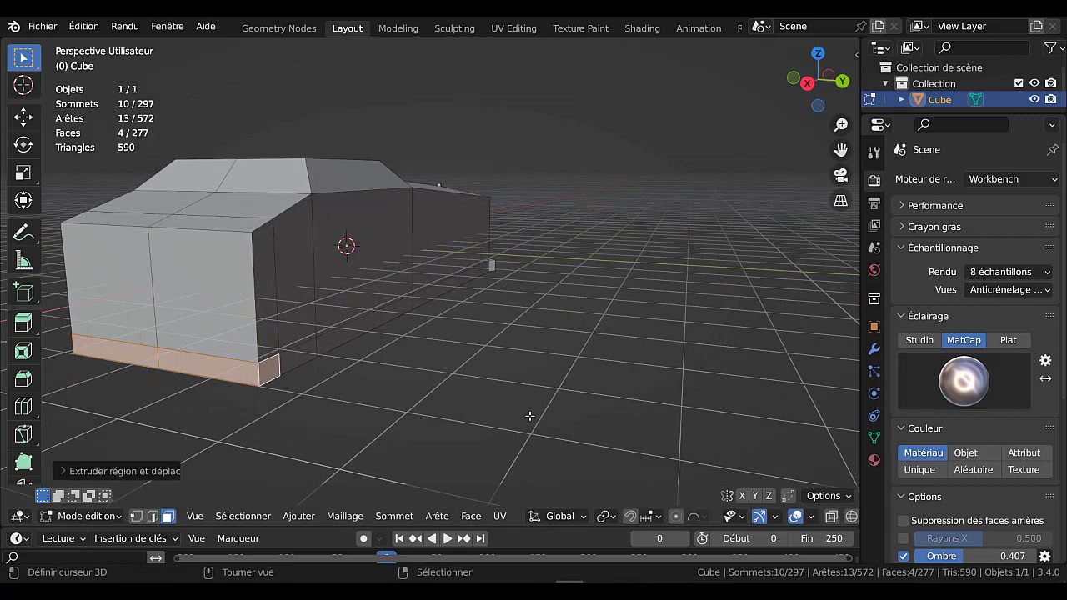
pyautogui.hotkey('alt', 's')
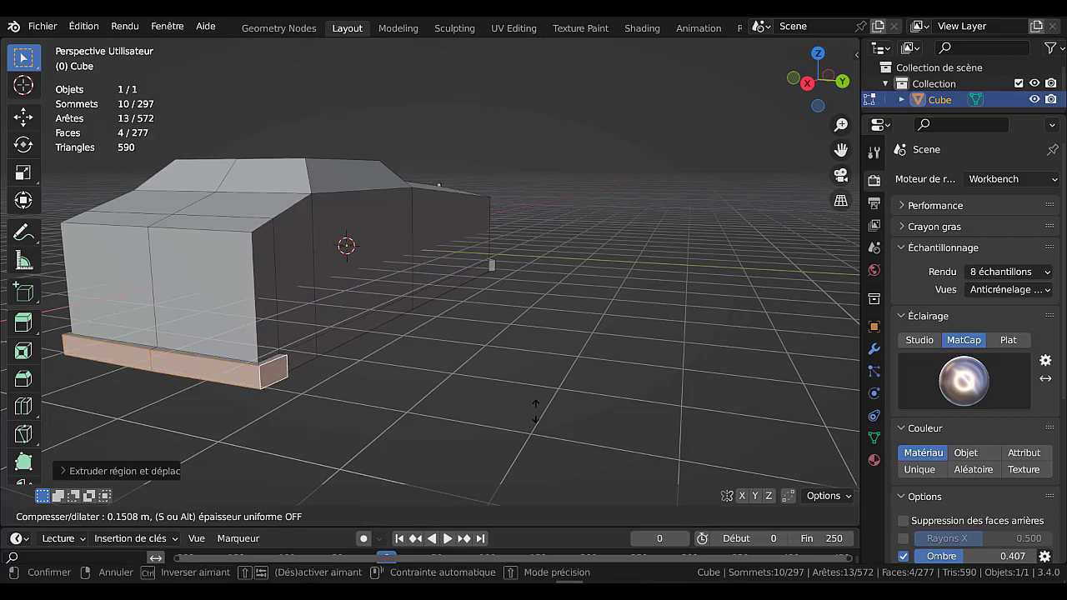
pyautogui.click(577, 389)
pyautogui.press('Tab')
pyautogui.scroll(-2, 500, 389)
pyautogui.moveTo(478, 386); pyautogui.dragTo(761, 410, button='middle')
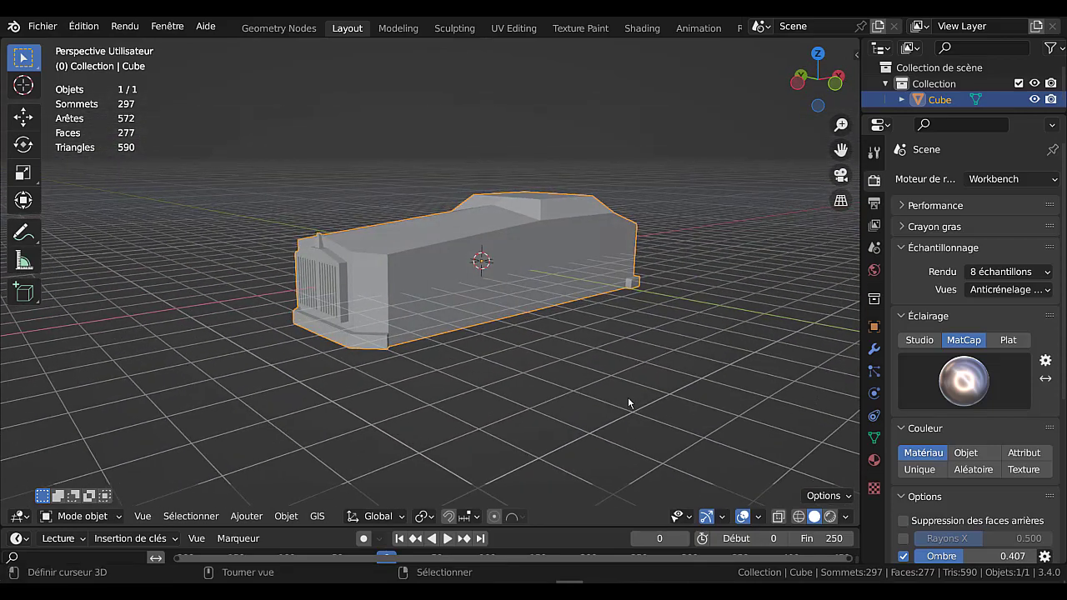
# Switch to the orthographic front view of the scene and snap the 3D cursor to the world origin
pyautogui.moveTo(568, 387); pyautogui.dragTo(431, 371, button='middle')
pyautogui.press('Tab')
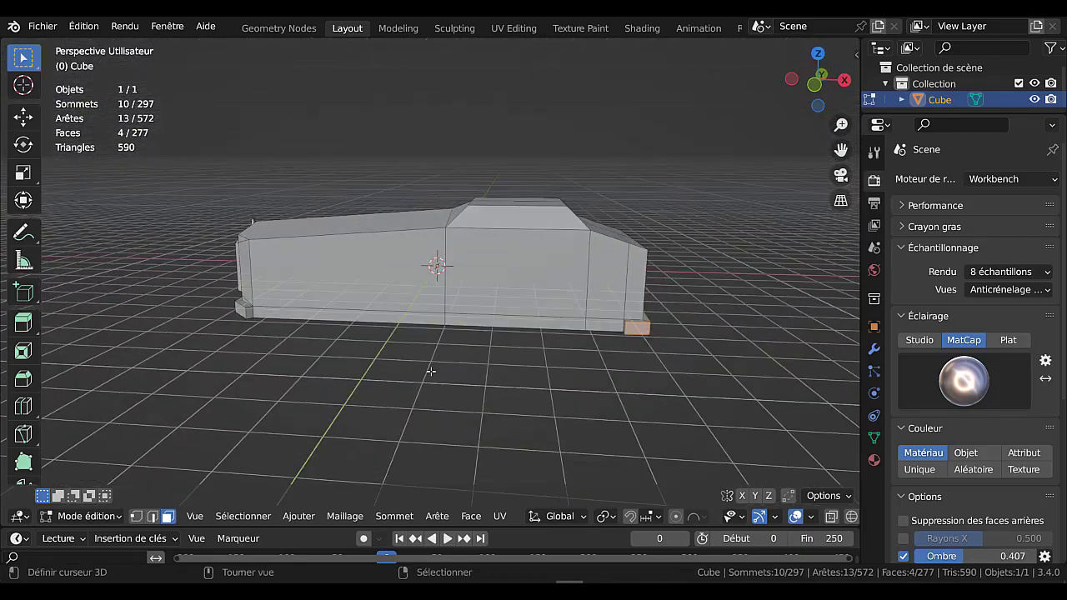
pyautogui.press('Tab')
pyautogui.press('KP_1')
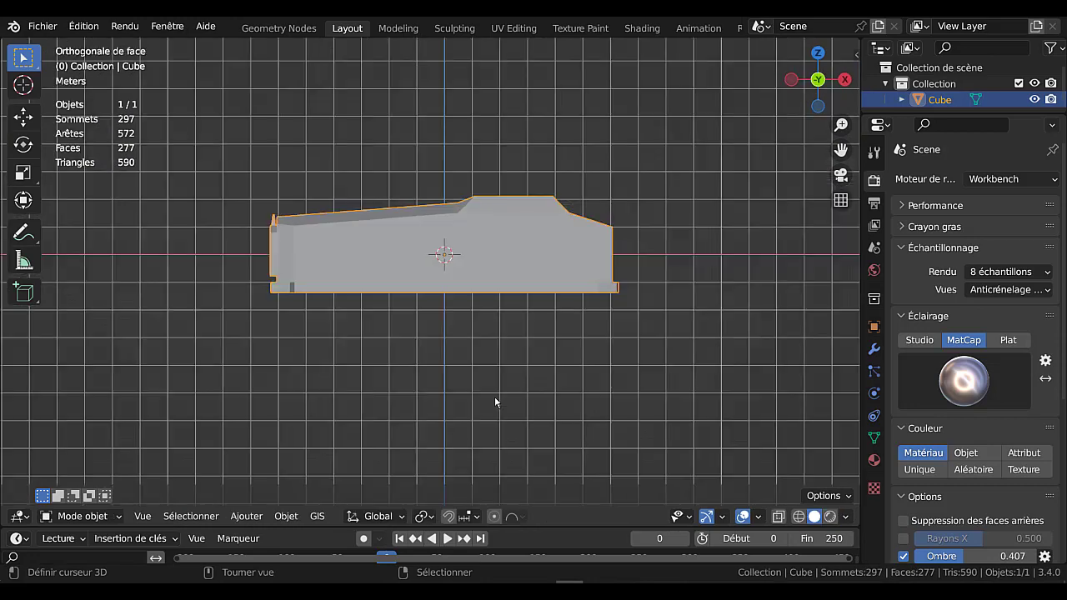
pyautogui.keyDown('shift'); pyautogui.moveTo(510, 397); pyautogui.dragTo(534, 408, button='middle'); pyautogui.keyUp('shift')
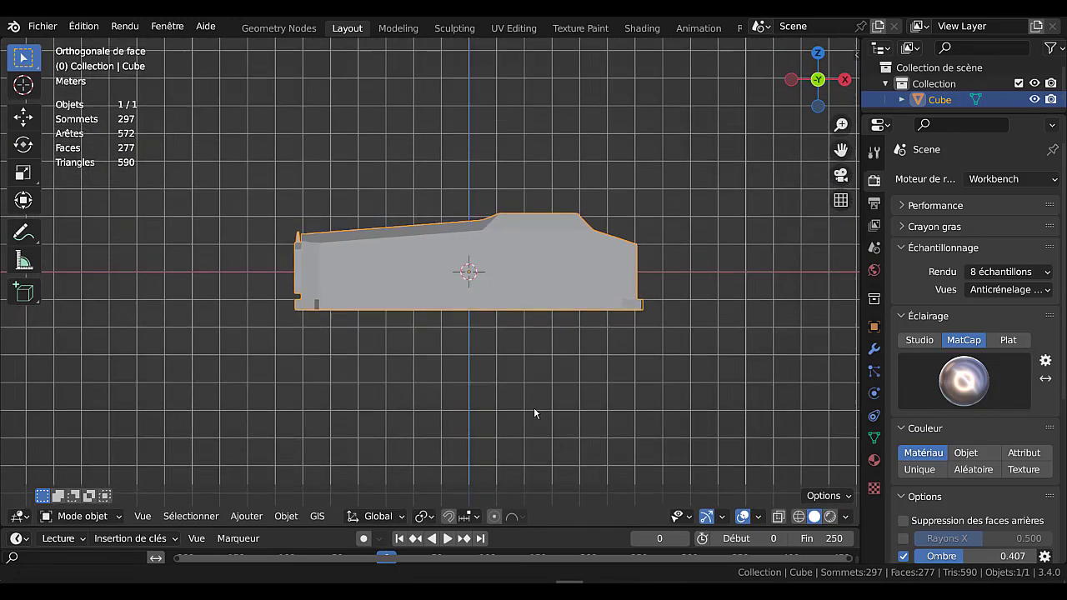
pyautogui.hotkey('shift', 's')
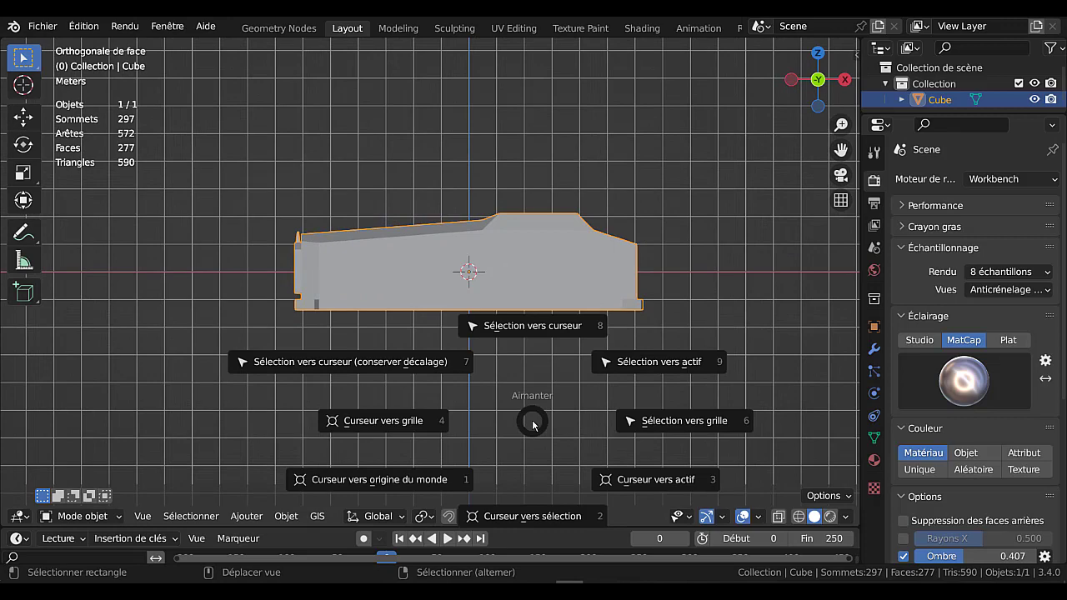
pyautogui.click(372, 484)
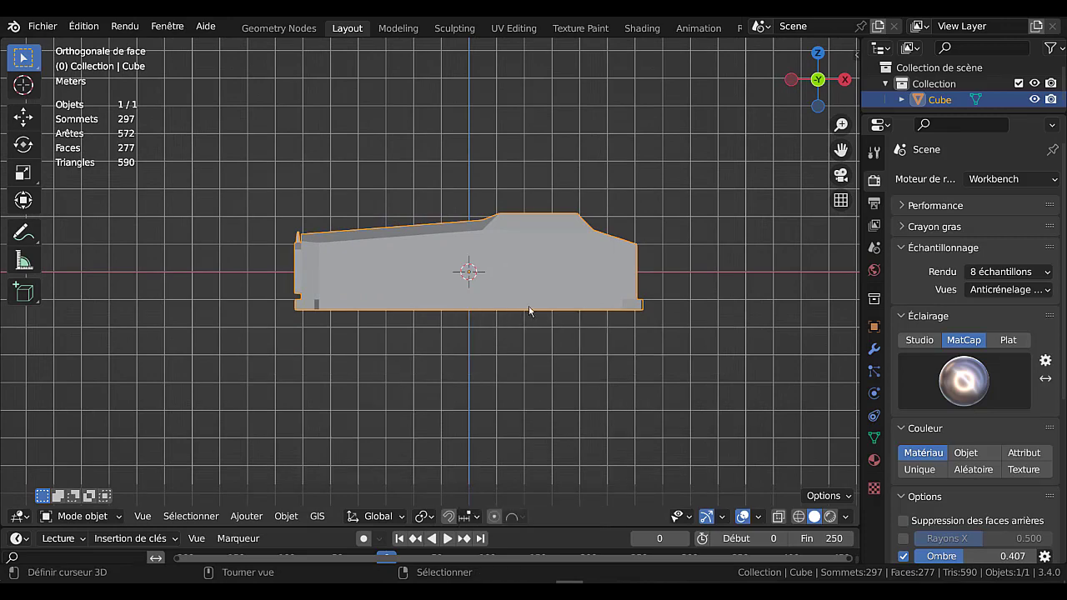
# Add a cylinder mesh at the 3D cursor and rotate it 90° about the X axis
pyautogui.click(250, 516)
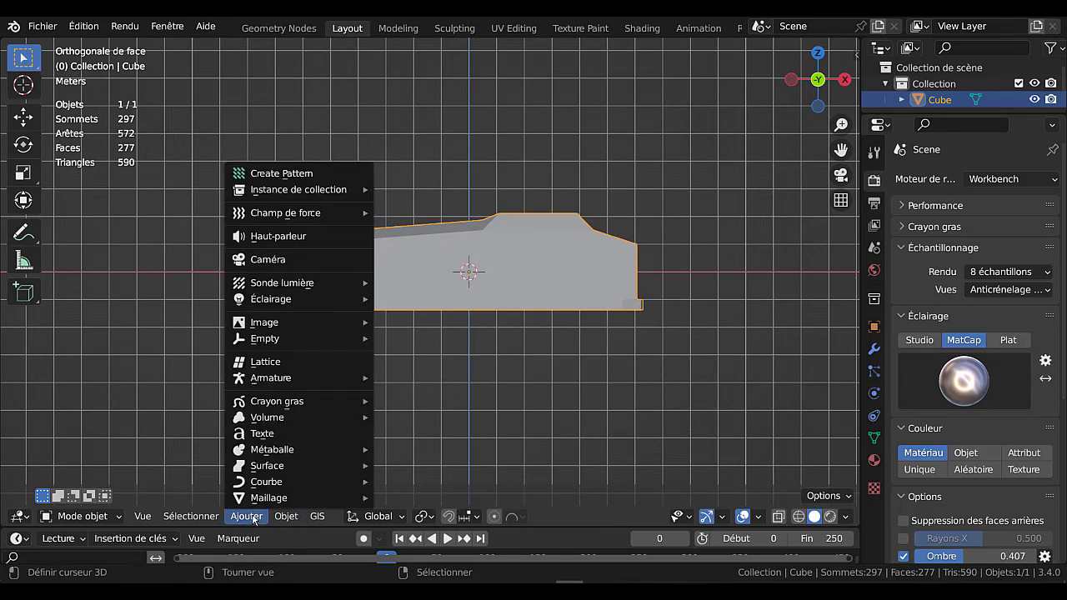
pyautogui.moveTo(251, 501)
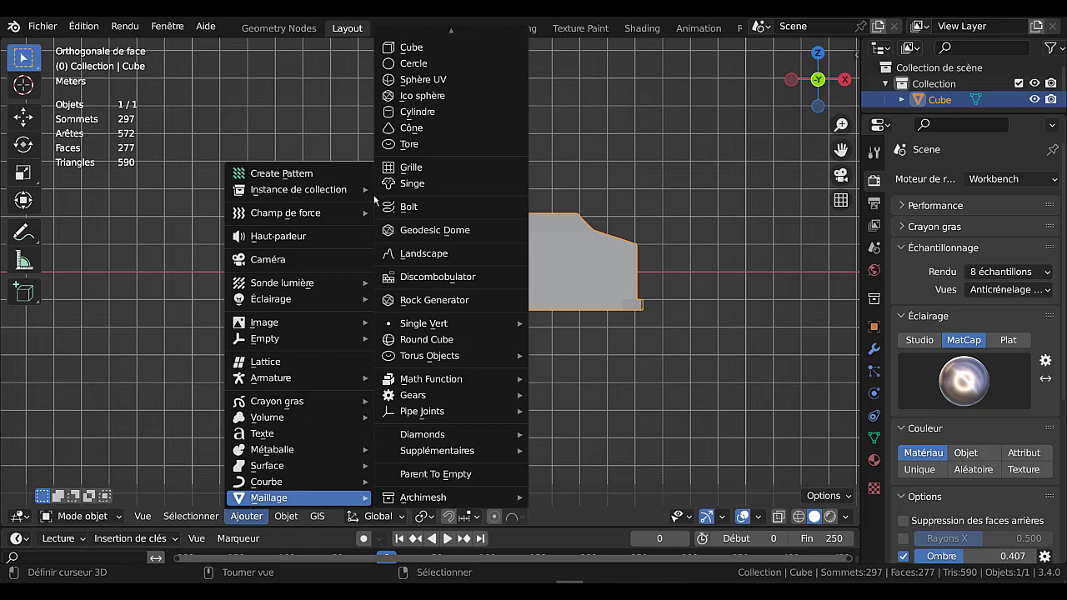
pyautogui.click(419, 115)
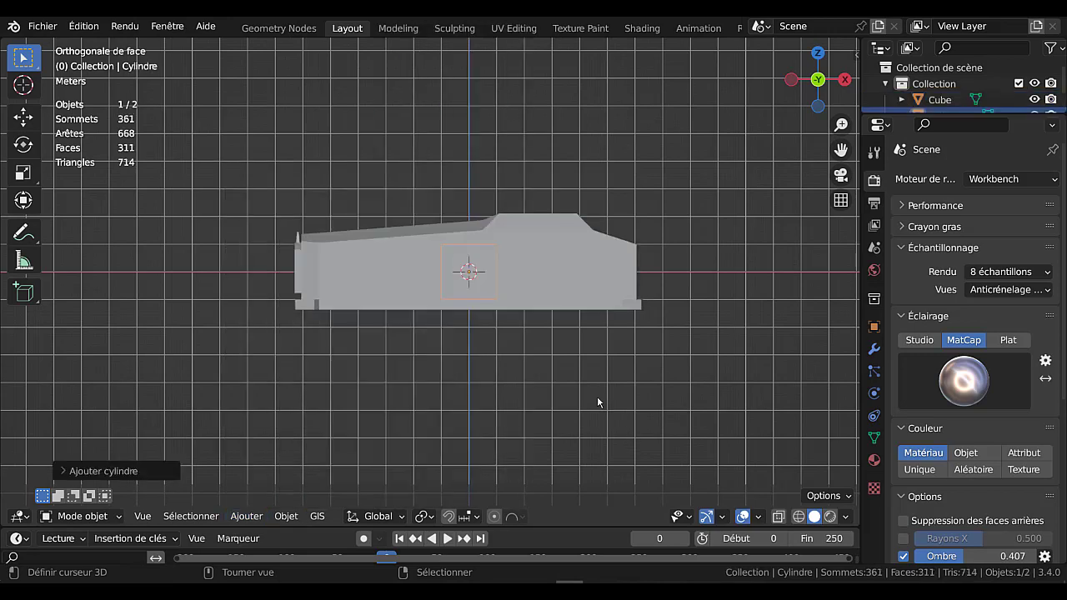
pyautogui.write('rx90')
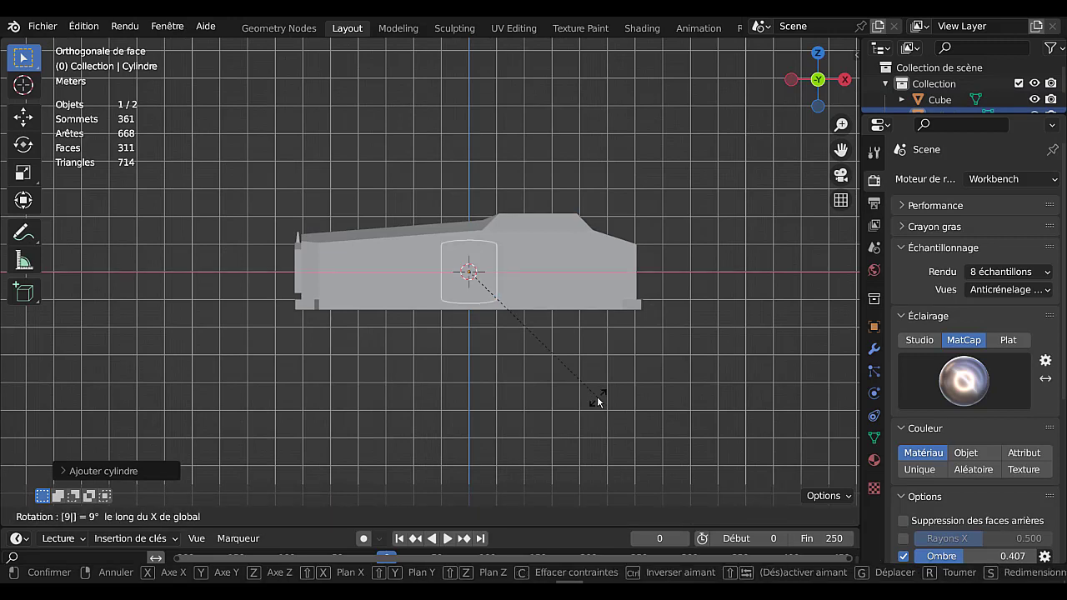
pyautogui.press('Return')
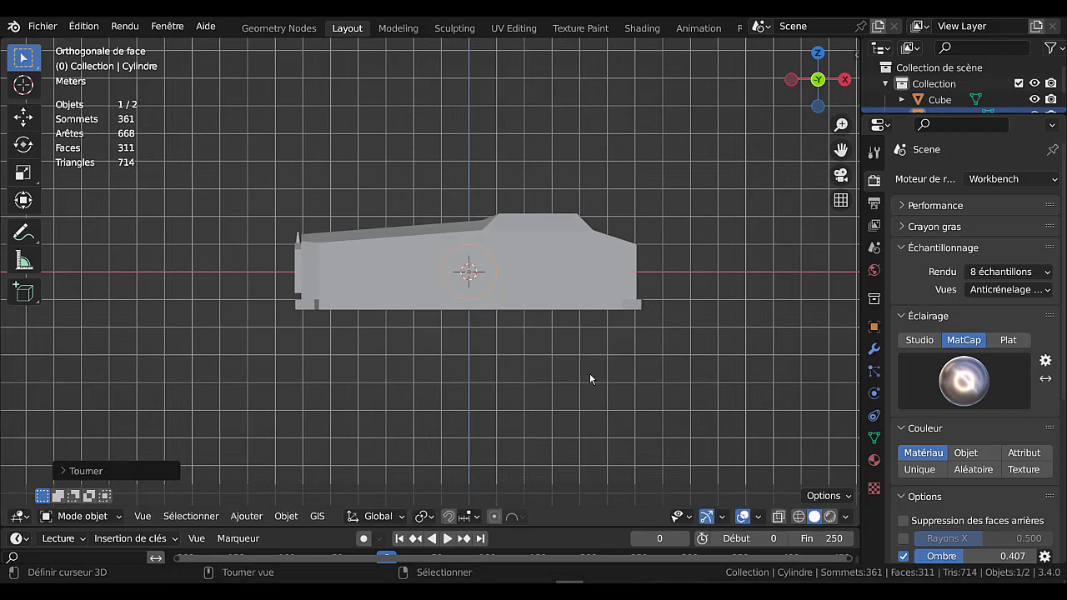
# Move the cylinder about 4 m toward the grille and 1 m down to the front wheel position, and open its mesh for editing
pyautogui.press('g')
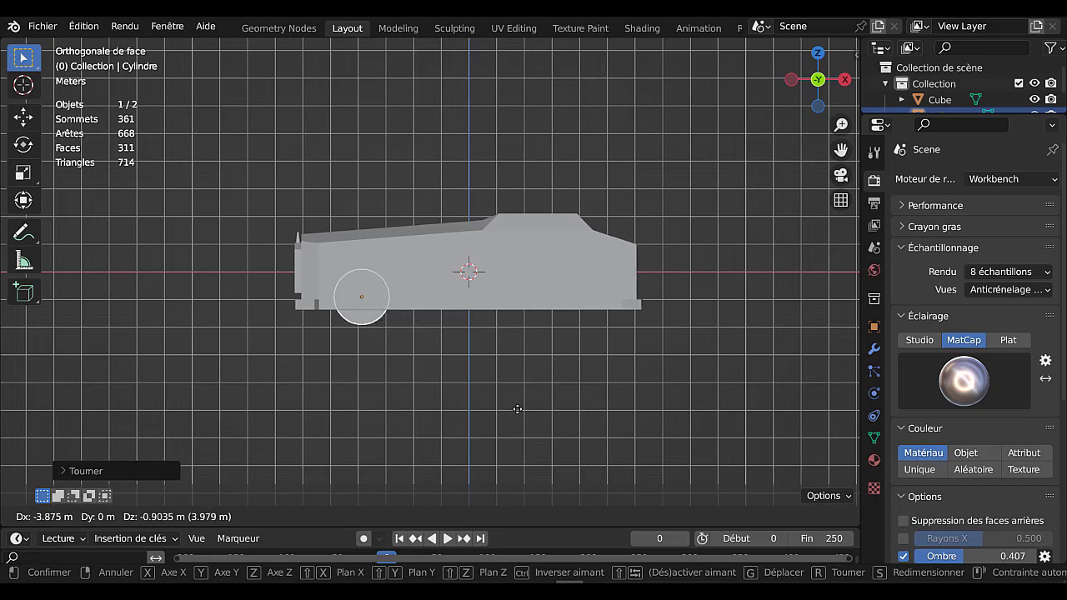
pyautogui.click(514, 415)
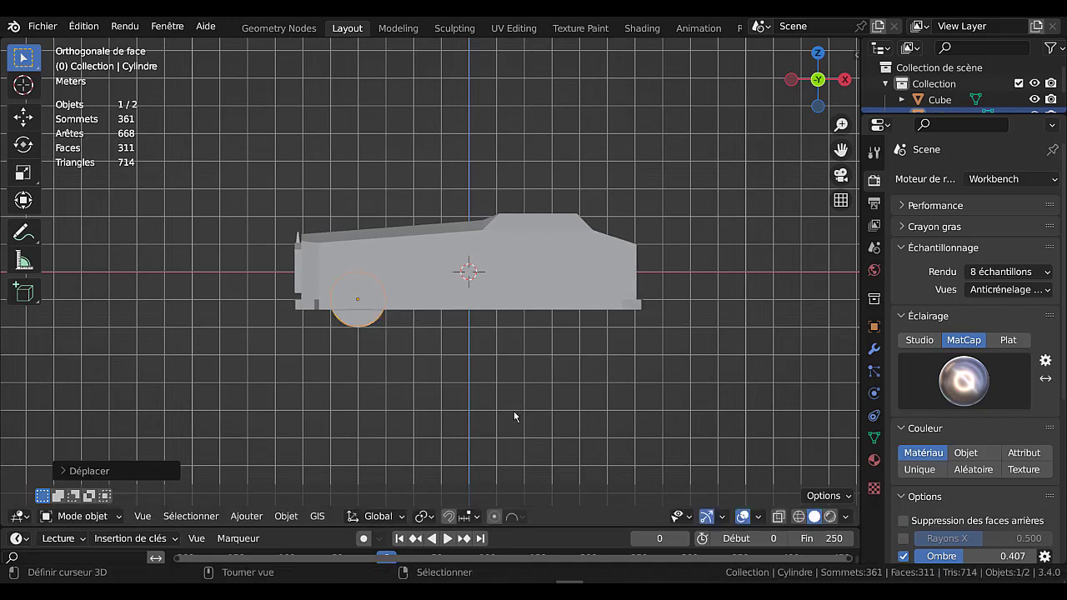
pyautogui.press('Tab')
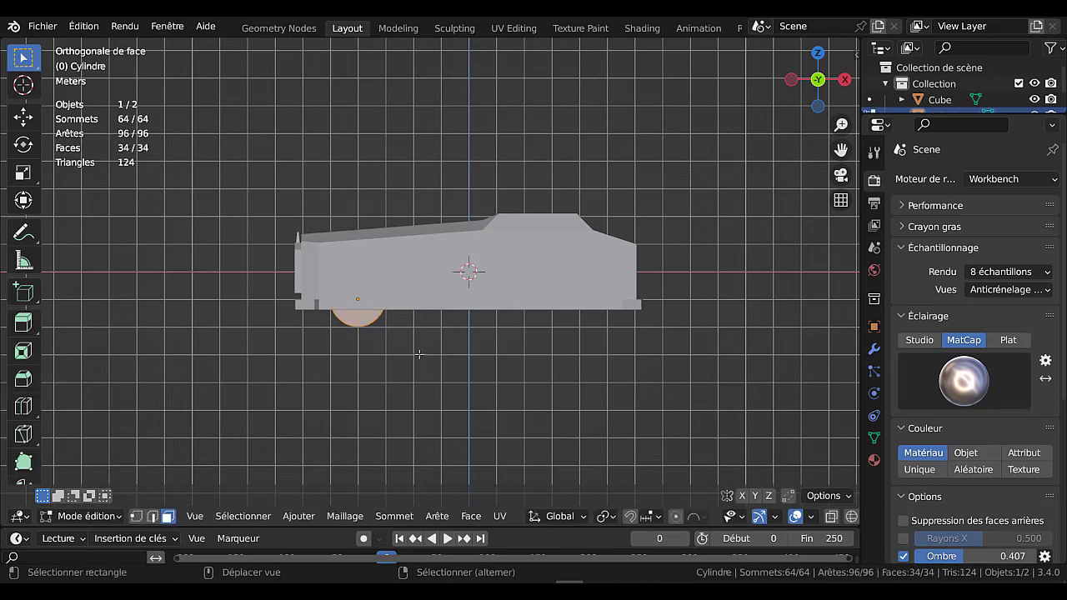
# Duplicate the front wheel cylinder and place the copy about 8.25 m along X at the rear wheel position
pyautogui.hotkey('shift', 'd')
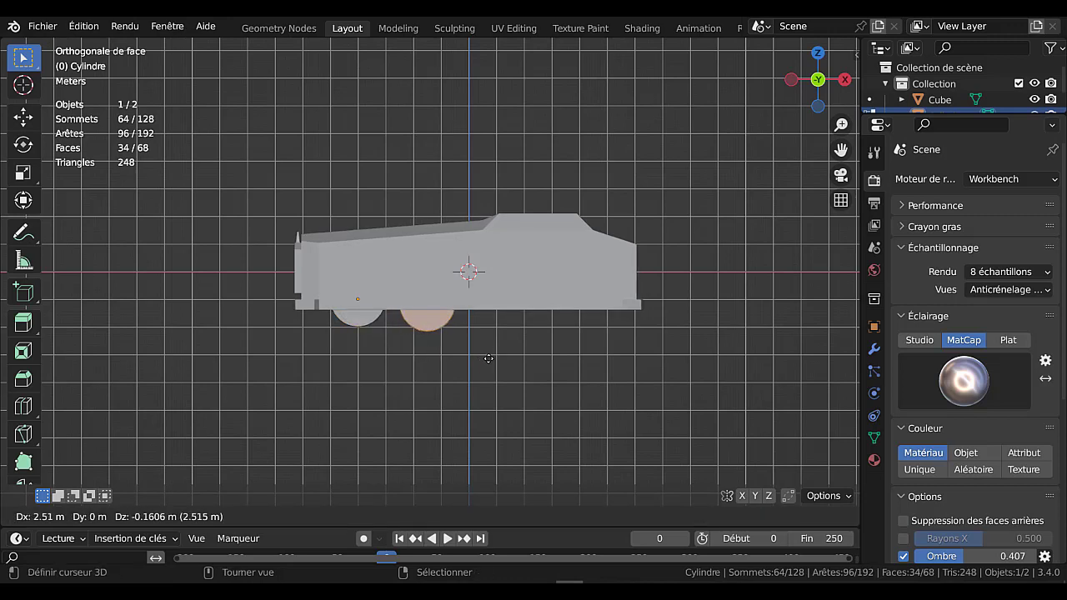
pyautogui.press('x')
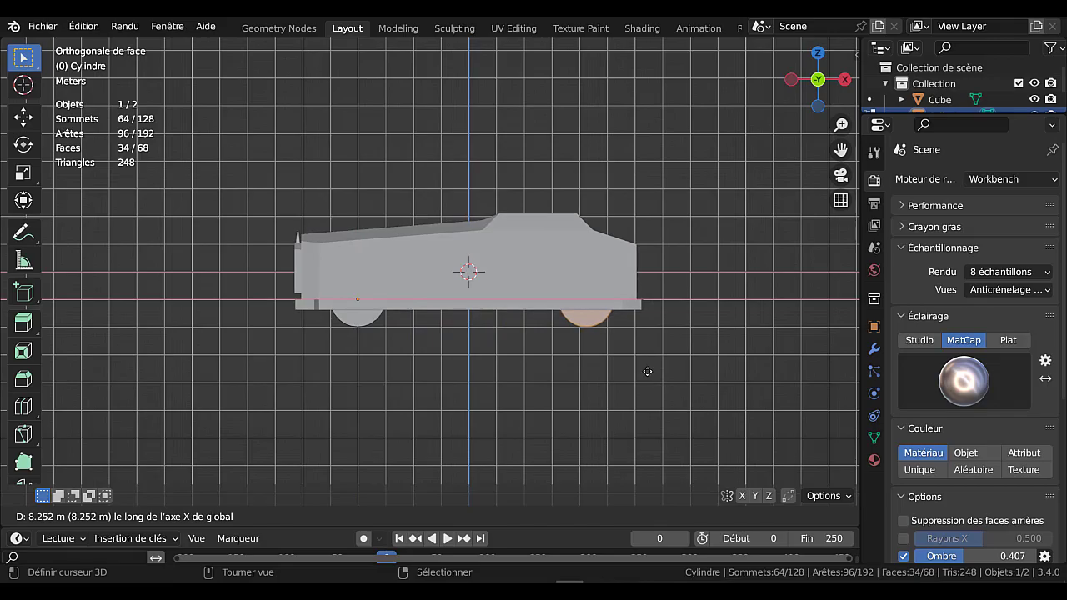
pyautogui.click(643, 369)
# Widen both wheel cylinders along the Y axis until their ends stick out past the sides of the car body
pyautogui.moveTo(643, 370); pyautogui.dragTo(642, 296, button='middle')
pyautogui.press('a')
pyautogui.moveTo(600, 323); pyautogui.dragTo(595, 340, button='middle')
pyautogui.press('s')
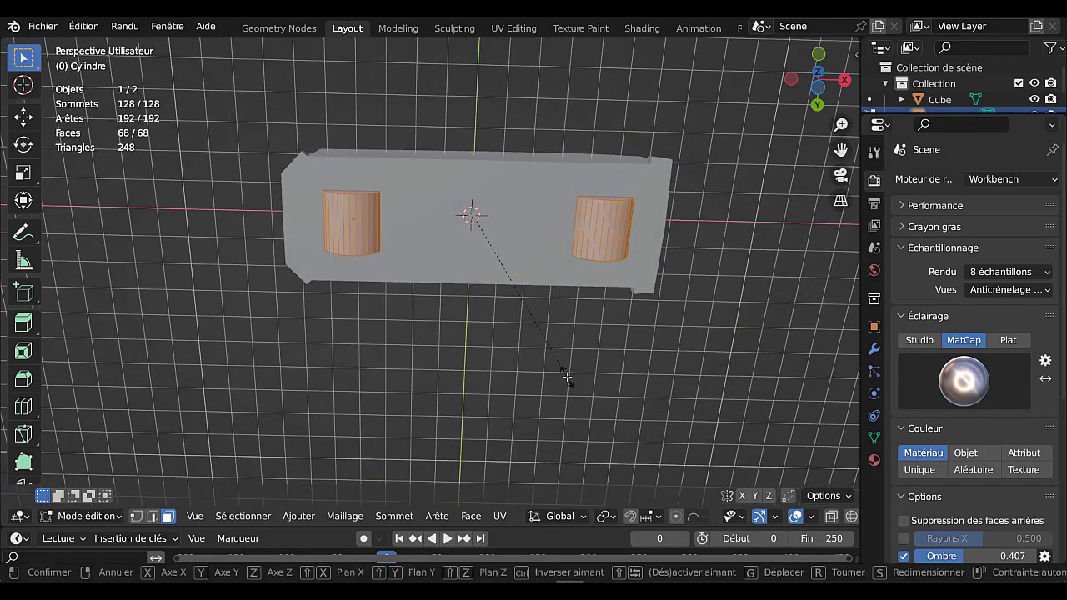
pyautogui.press('y')
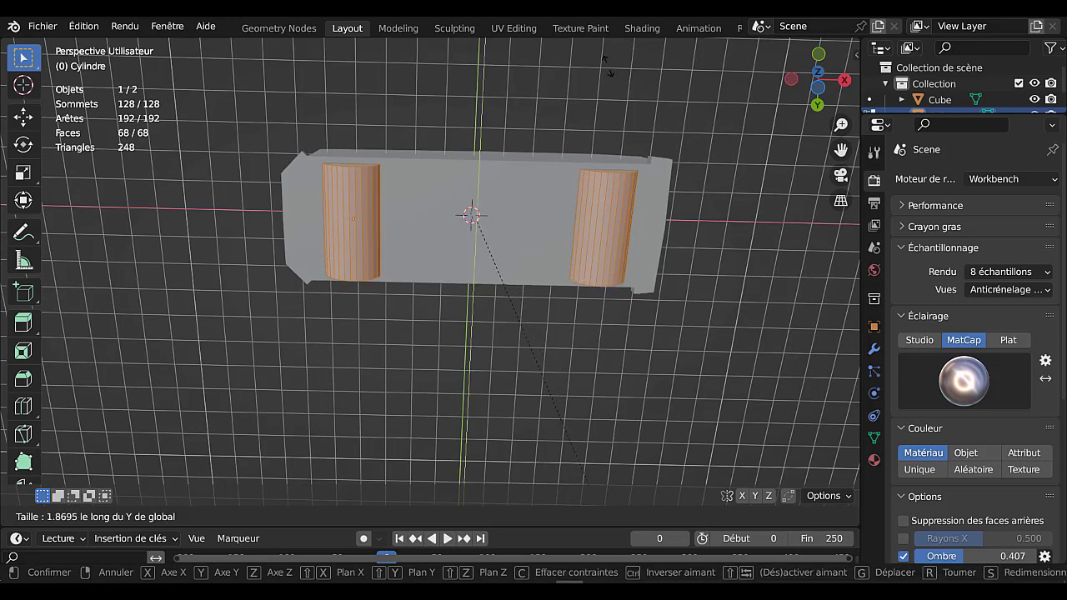
pyautogui.click(560, 245)
pyautogui.moveTo(531, 200); pyautogui.dragTo(464, 320, button='middle')
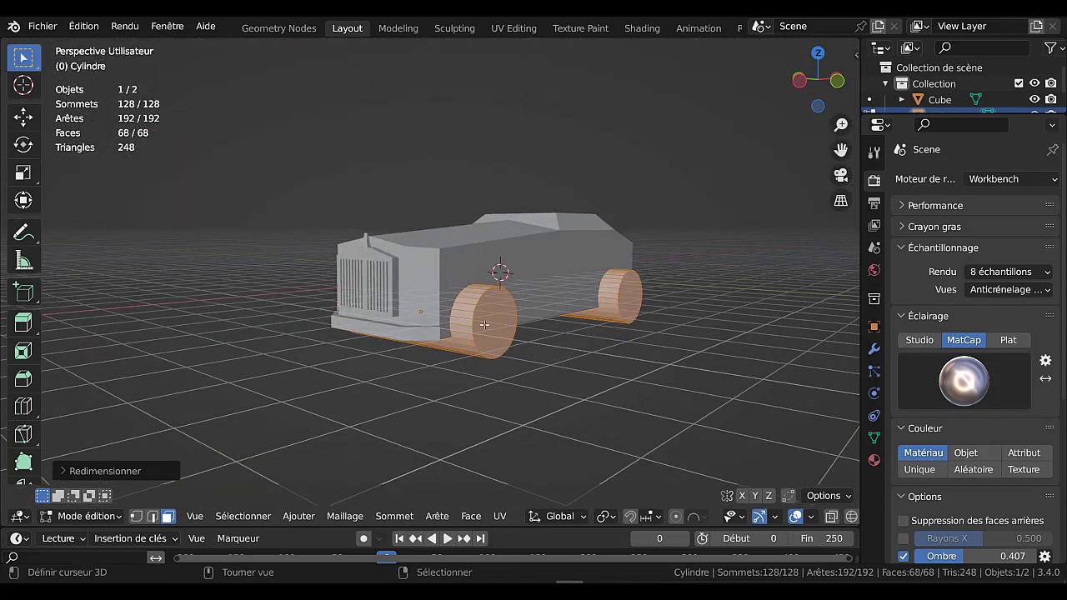
# Add a centred loop cut around the middle of each of the two wheel cylinders
pyautogui.moveTo(492, 315); pyautogui.dragTo(518, 244, button='middle')
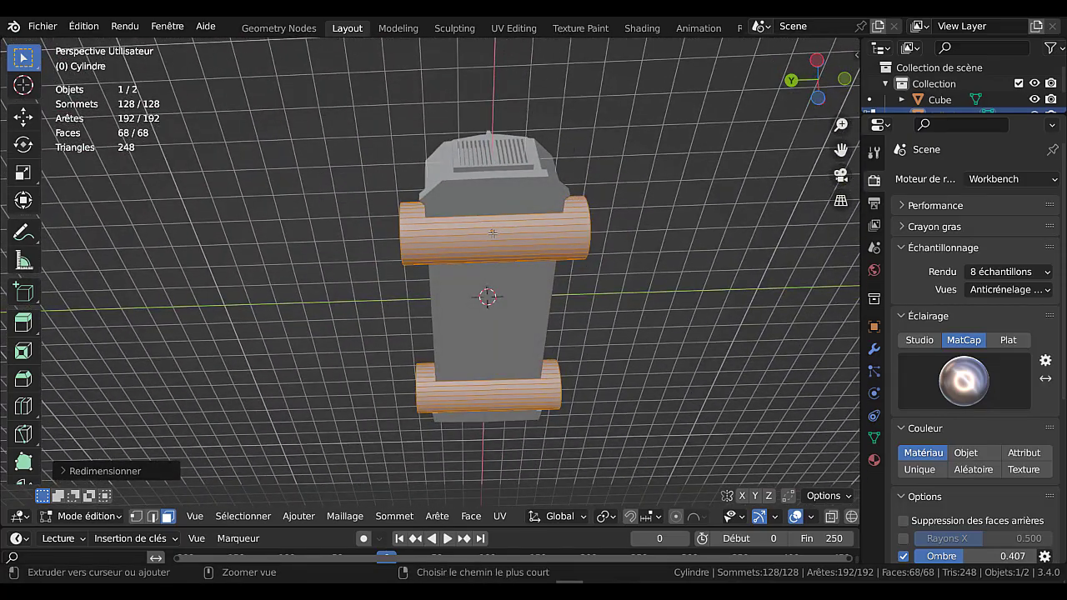
pyautogui.hotkey('ctrl', 'r')
pyautogui.click(496, 232)
pyautogui.rightClick(496, 232)
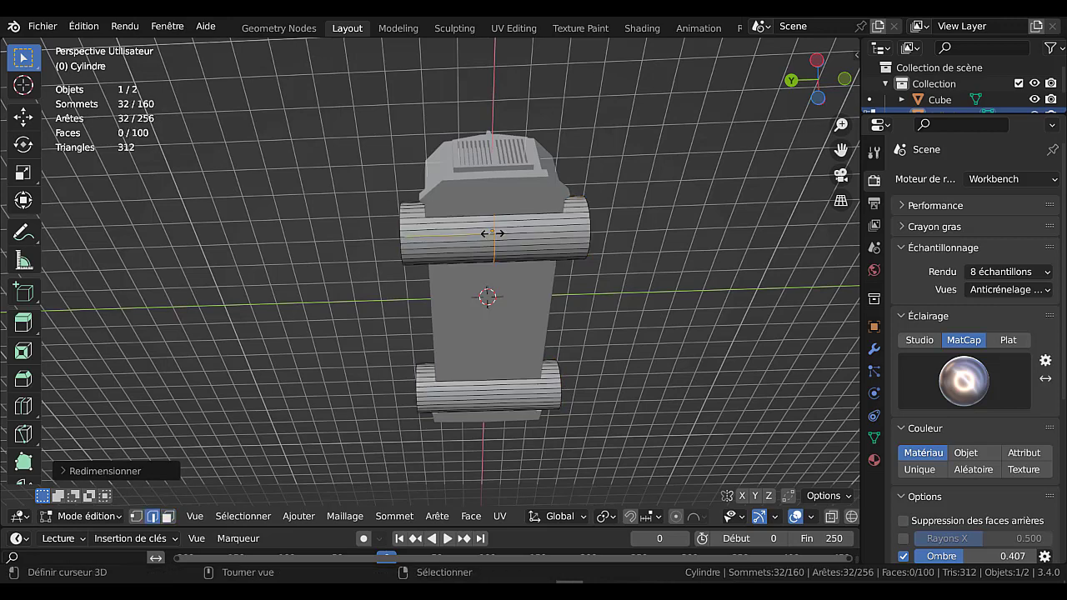
pyautogui.hotkey('ctrl', 'r')
pyautogui.click(489, 392)
pyautogui.rightClick(490, 392)
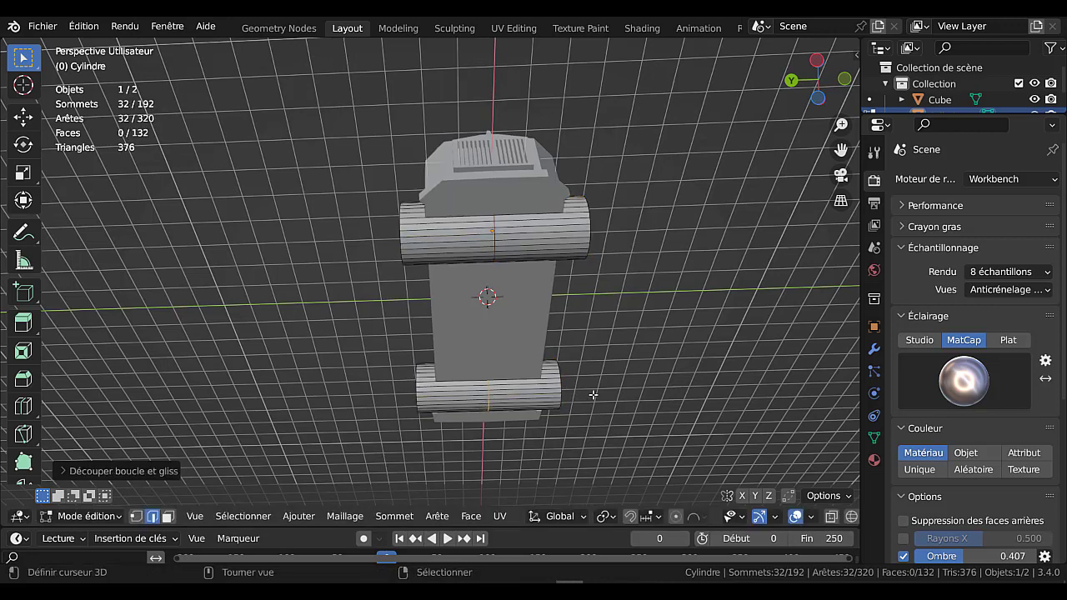
# Bevel the middle edge loops of both cylinders together by about 1.97 m to separate the wheels from the axle section
pyautogui.keyDown('shift'); pyautogui.moveTo(613, 388); pyautogui.dragTo(576, 385, button='middle'); pyautogui.keyUp('shift')
pyautogui.scroll(4, 534, 291)
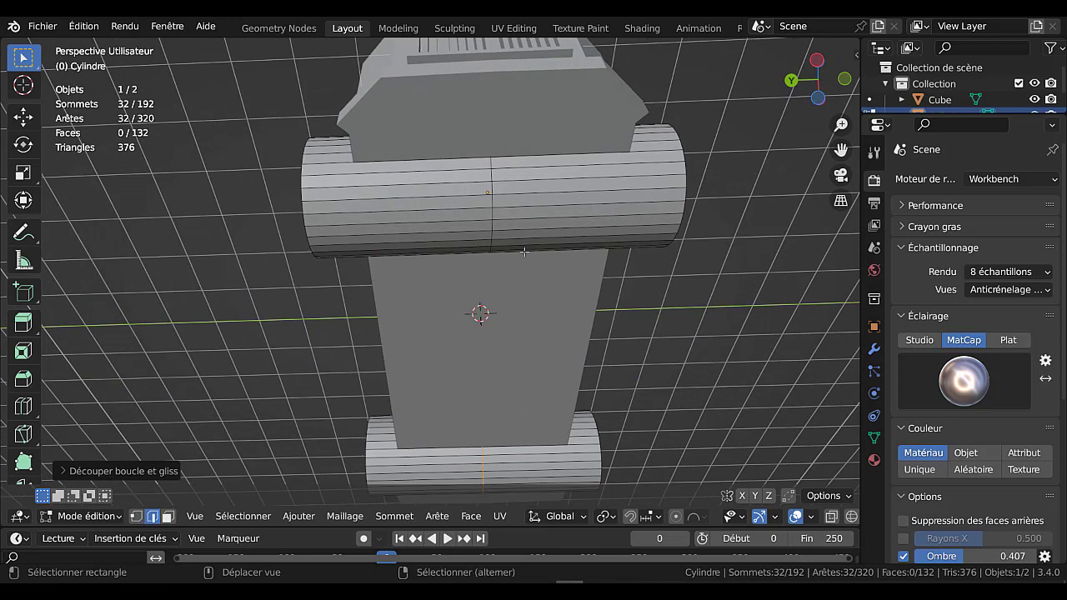
pyautogui.keyDown('alt'); pyautogui.keyDown('shift'); pyautogui.click(495, 190); pyautogui.keyUp('shift'); pyautogui.keyUp('alt')
pyautogui.scroll(-3, 589, 252)
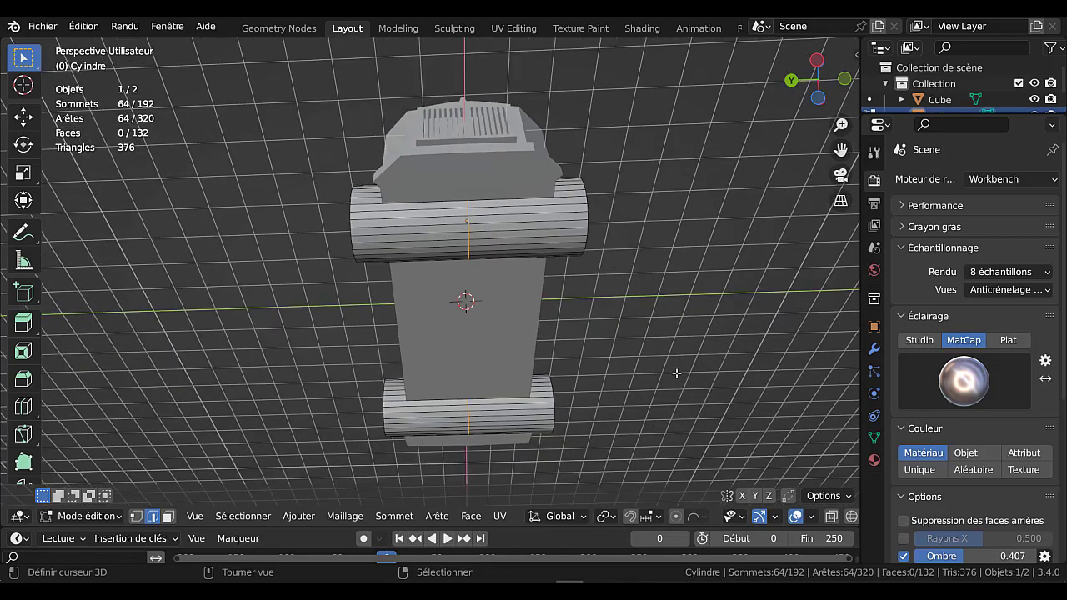
pyautogui.hotkey('ctrl', 'b')
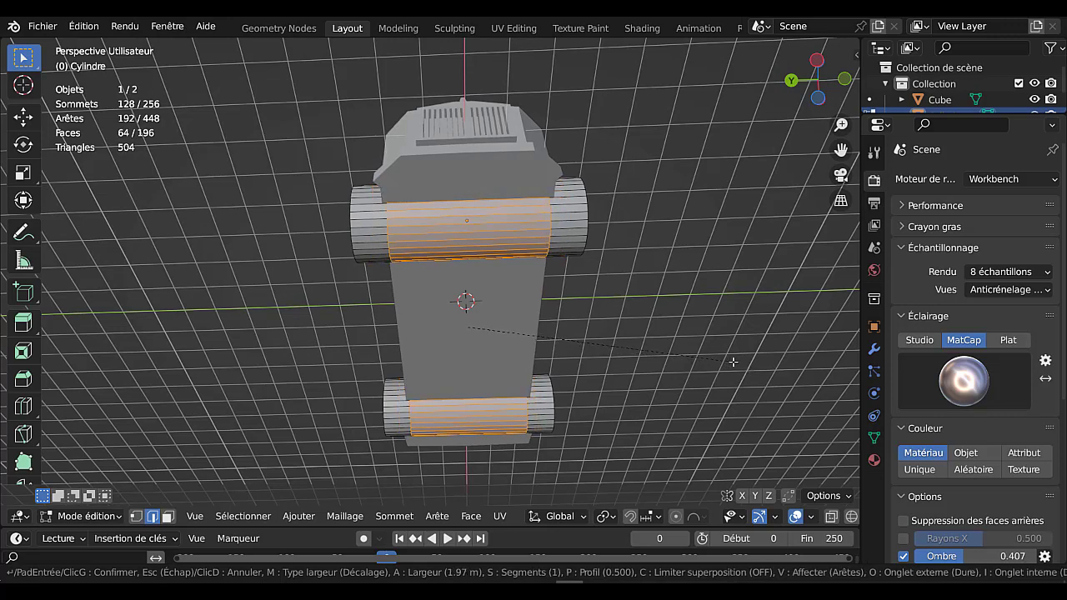
pyautogui.click(733, 360)
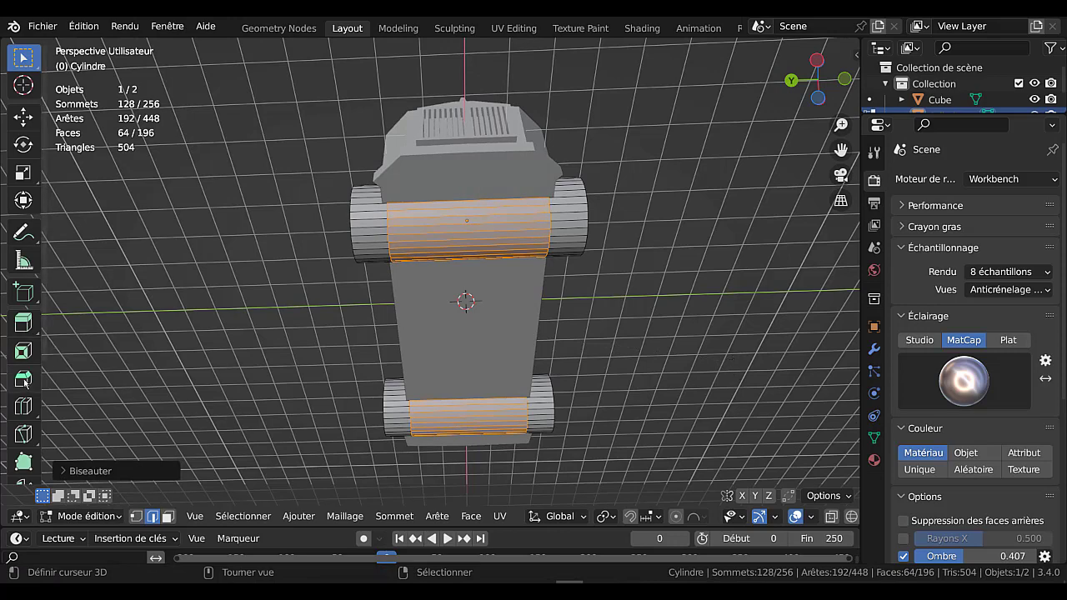
# Extrude the central bands along their normals about 0.51 m inward to form thin axles, and switch to the Cursor tool
pyautogui.click(22, 321)
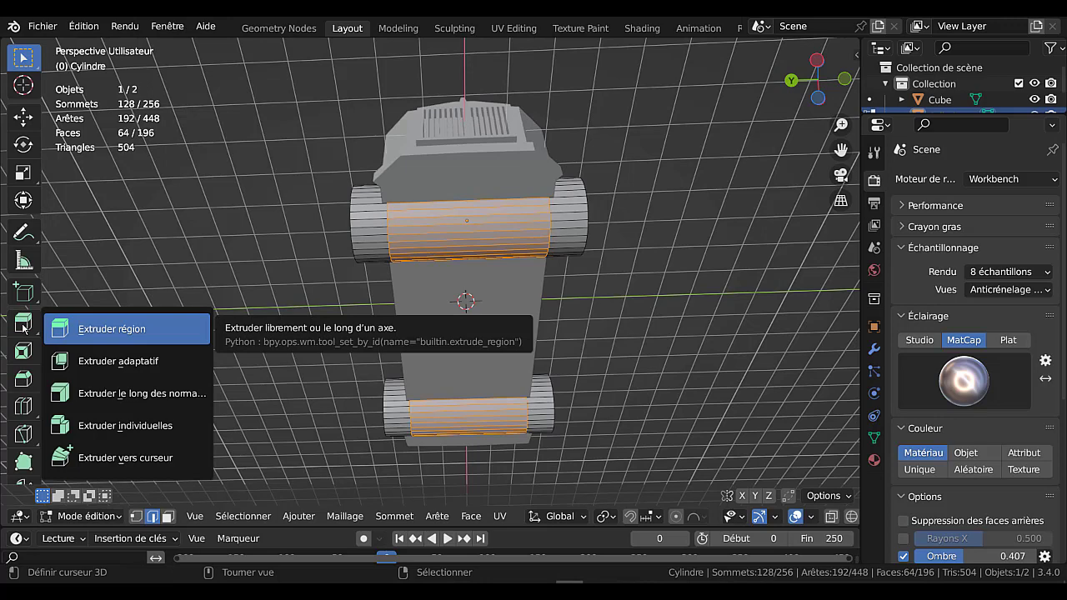
pyautogui.click(114, 396)
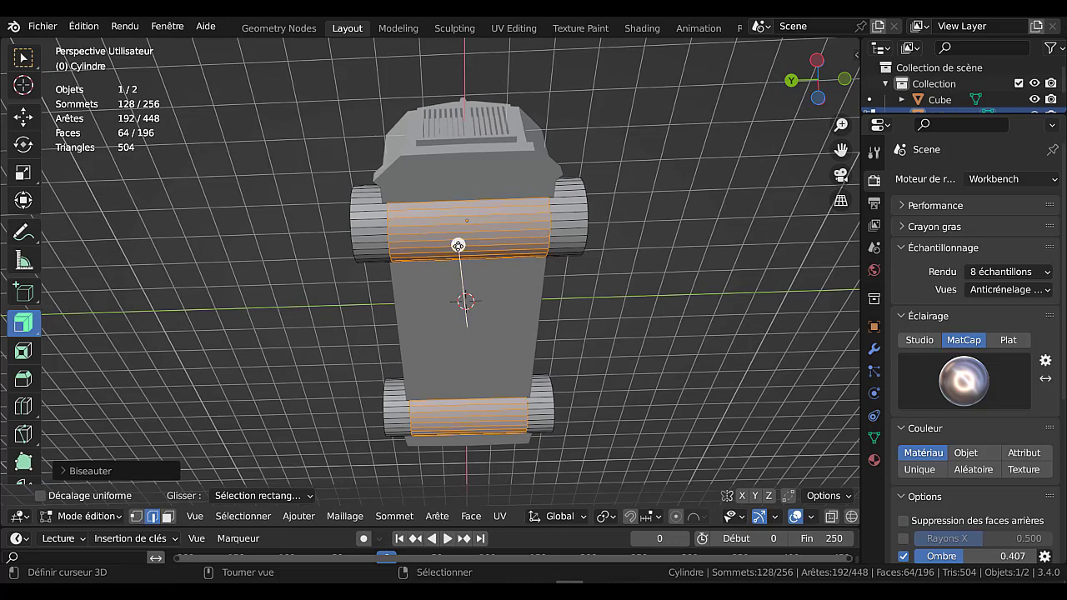
pyautogui.moveTo(458, 245); pyautogui.dragTo(453, 251)
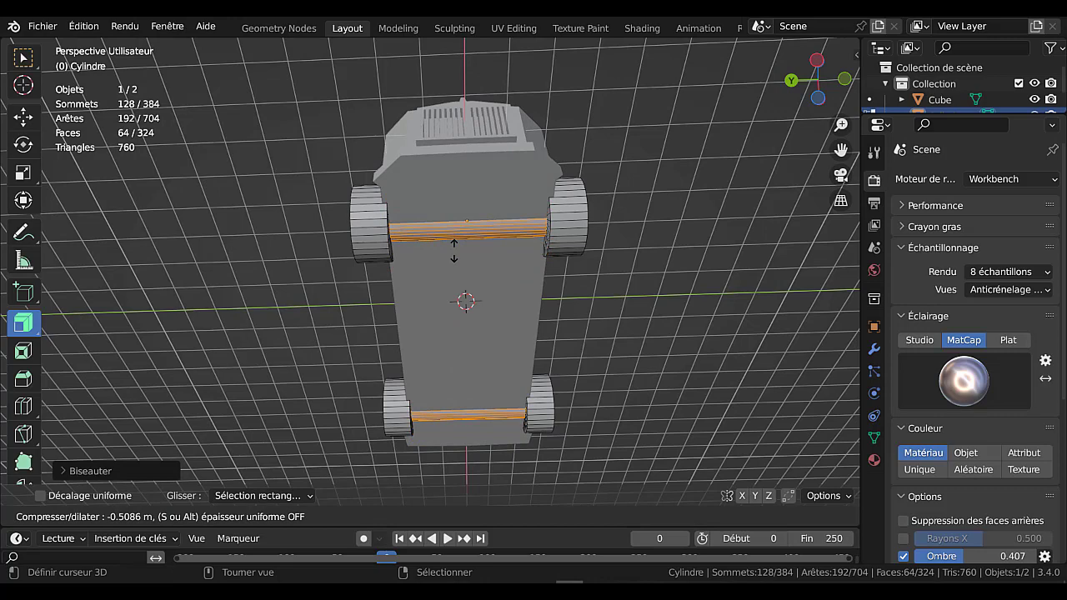
pyautogui.moveTo(453, 250); pyautogui.dragTo(454, 252)
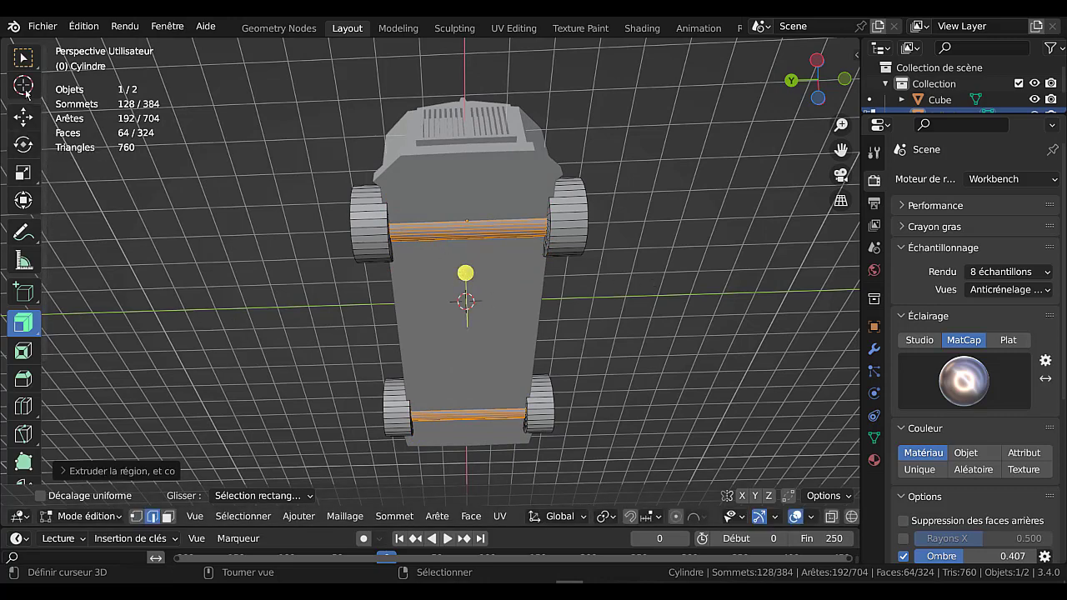
pyautogui.click(23, 84)
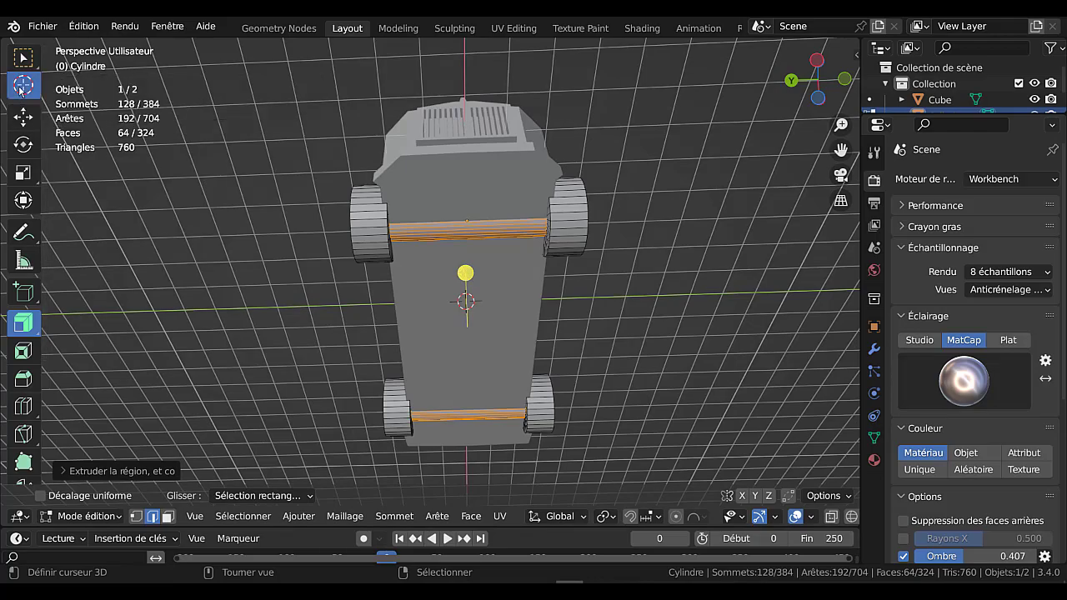
pyautogui.moveTo(688, 315); pyautogui.dragTo(648, 324, button='middle')
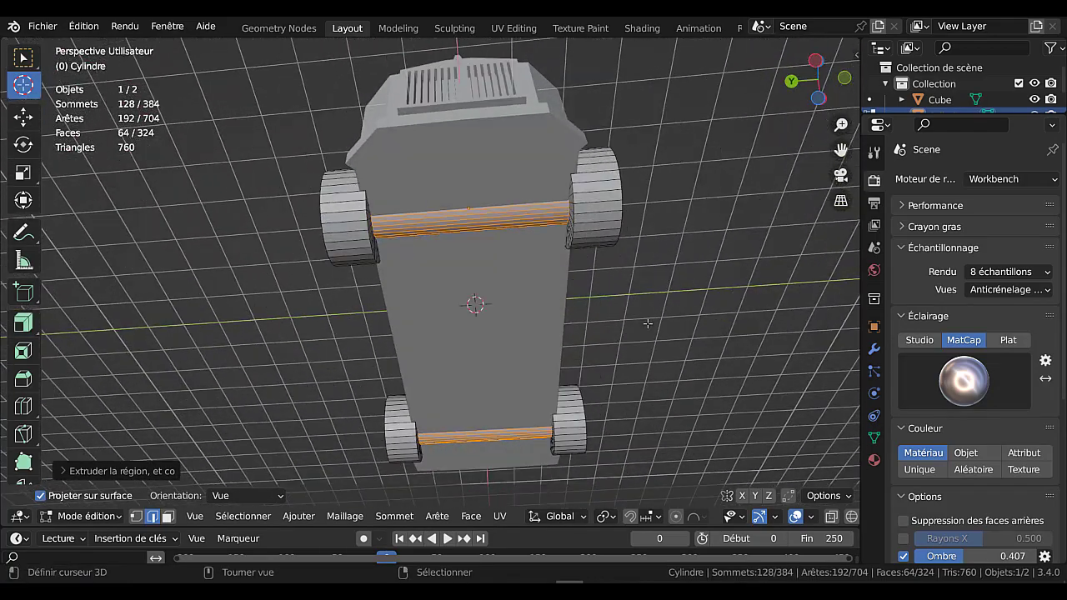
pyautogui.scroll(1, 648, 323)
pyautogui.scroll(-1, 647, 324)
pyautogui.moveTo(530, 365); pyautogui.dragTo(544, 276, button='middle')
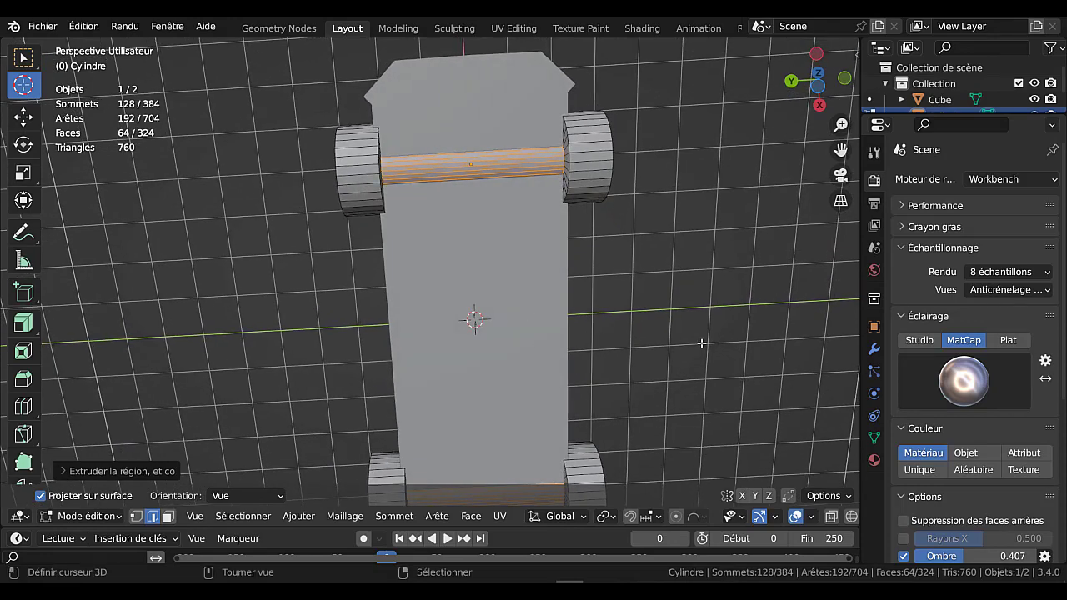
pyautogui.press('ctrl')
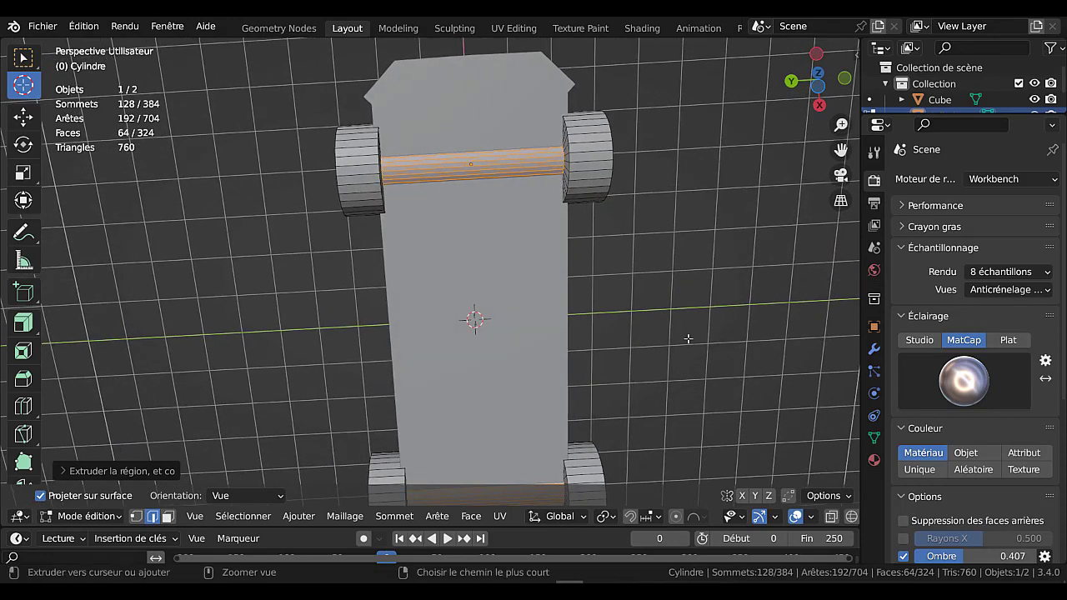
pyautogui.hotkey('ctrl', 'i')
# Select the outer circular faces of all four wheels in face mode and inset them about 0.17 m
pyautogui.moveTo(668, 265); pyautogui.dragTo(517, 331, button='middle')
pyautogui.click(484, 305)
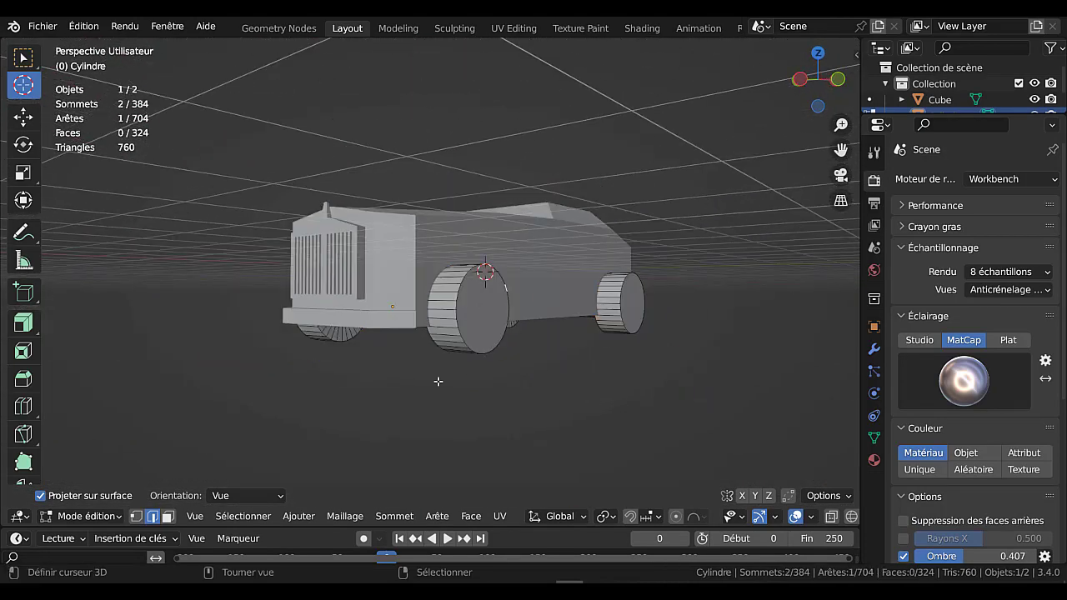
pyautogui.click(167, 516)
pyautogui.click(487, 286)
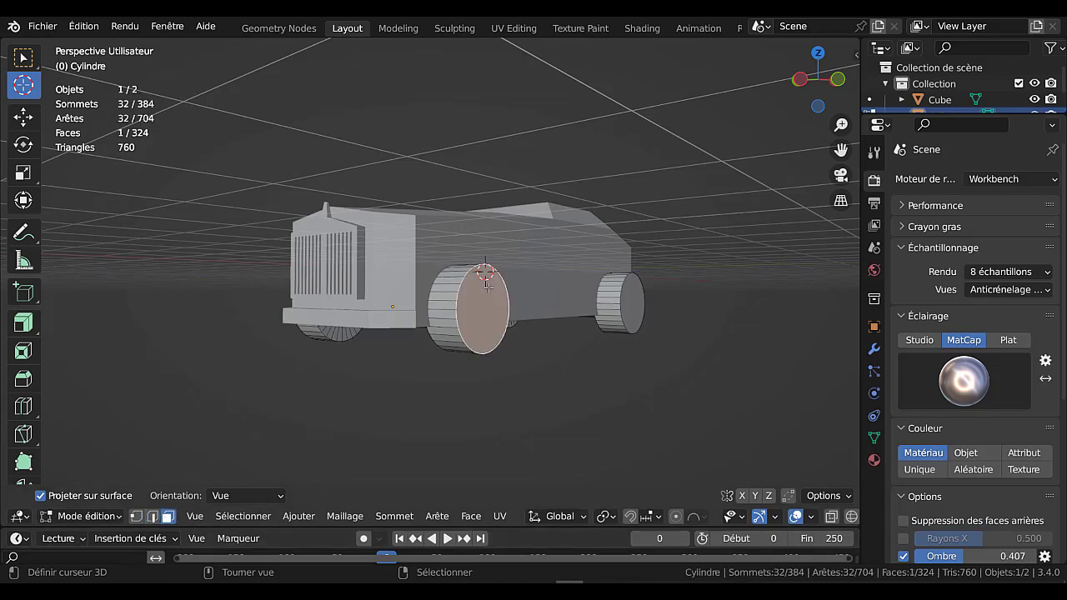
pyautogui.keyDown('shift'); pyautogui.click(635, 310); pyautogui.keyUp('shift')
pyautogui.moveTo(635, 310); pyautogui.dragTo(506, 300, button='middle')
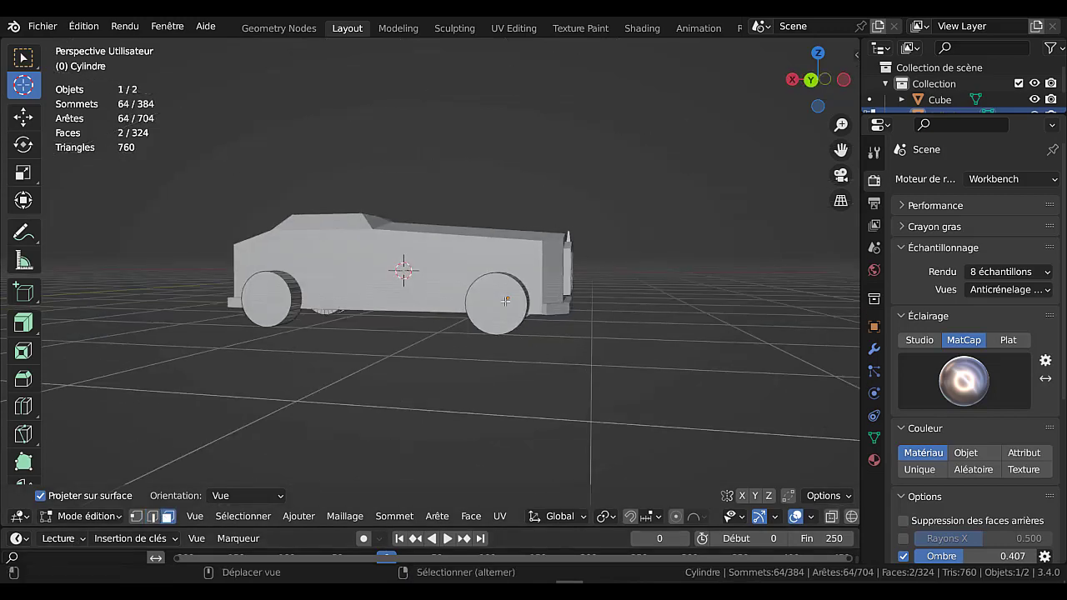
pyautogui.keyDown('shift'); pyautogui.click(506, 301); pyautogui.keyUp('shift')
pyautogui.keyDown('shift'); pyautogui.click(273, 301); pyautogui.keyUp('shift')
pyautogui.moveTo(273, 300); pyautogui.dragTo(567, 363, button='middle')
pyautogui.scroll(3, 575, 367)
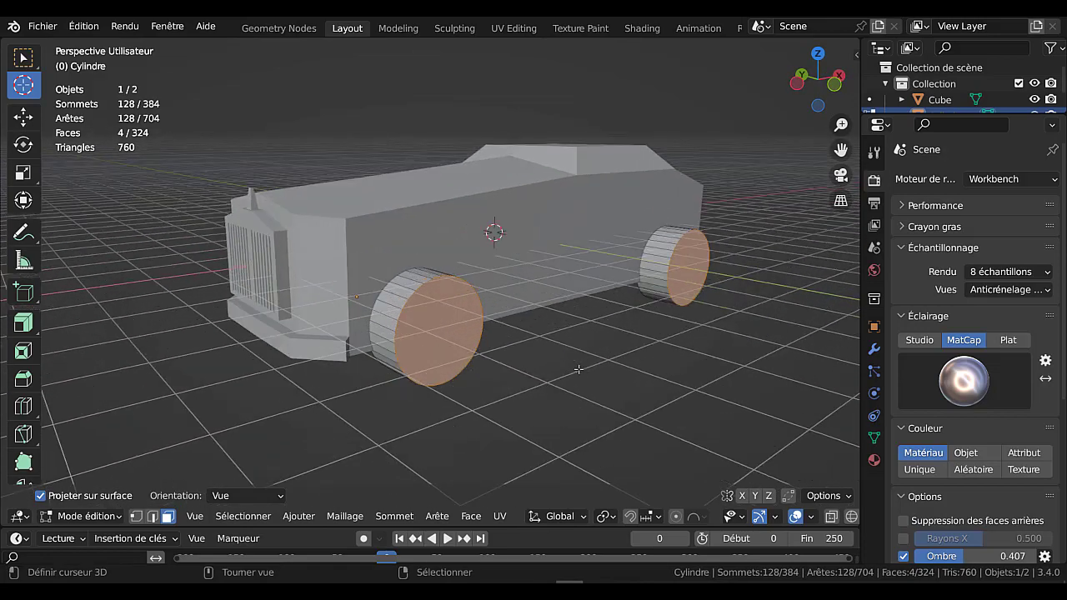
pyautogui.press('i')
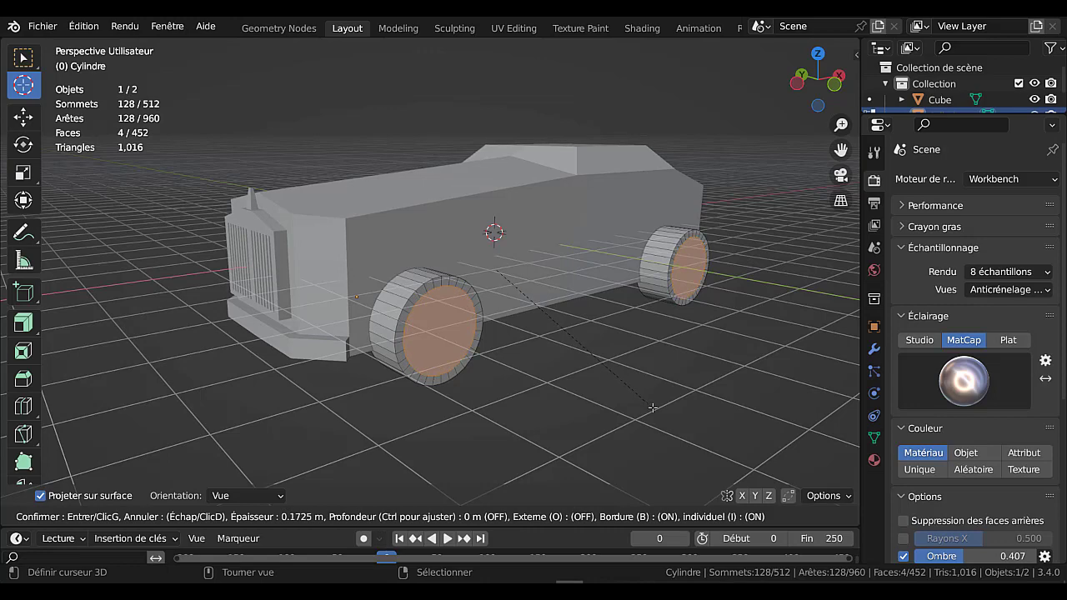
pyautogui.click(653, 408)
# Extrude the four inset wheel faces in place and sink them about 0.15 m inward to form the rims
pyautogui.moveTo(663, 406); pyautogui.dragTo(700, 407, button='middle')
pyautogui.press('e')
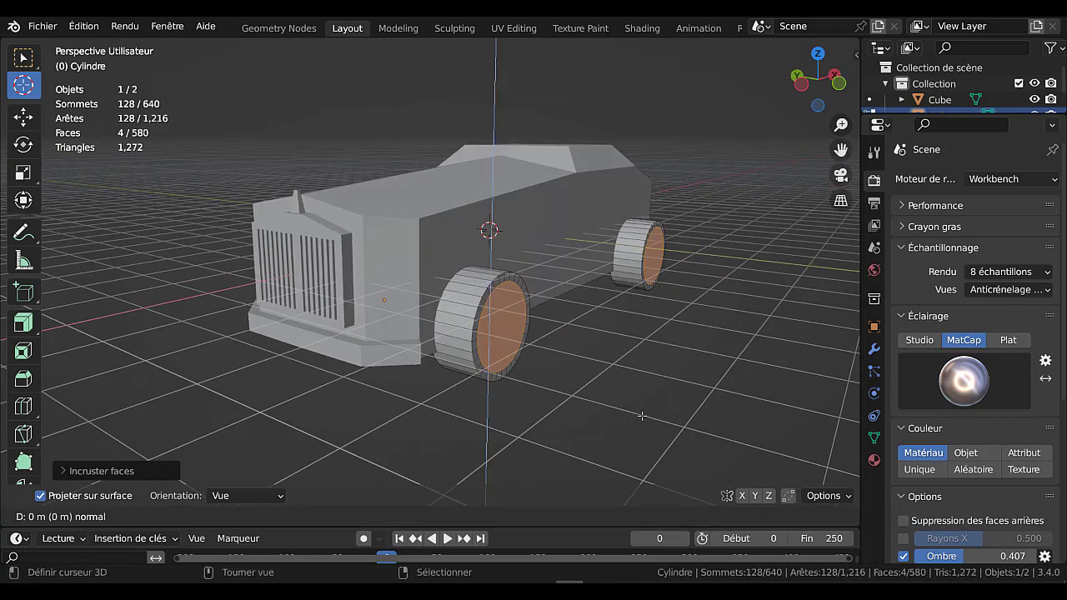
pyautogui.rightClick(642, 416)
pyautogui.hotkey('alt', 's')
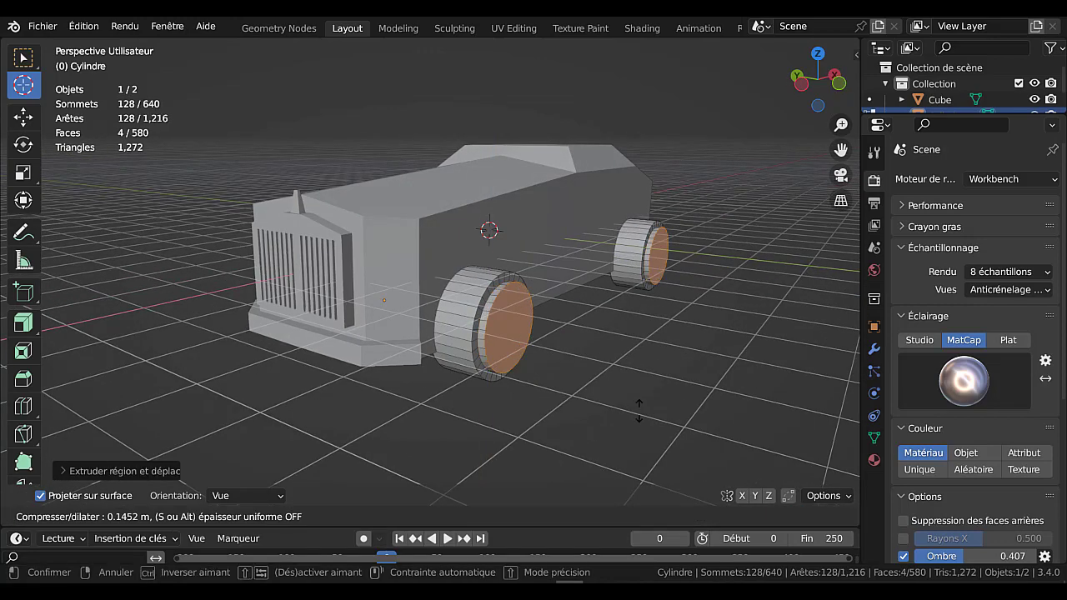
pyautogui.press('s')
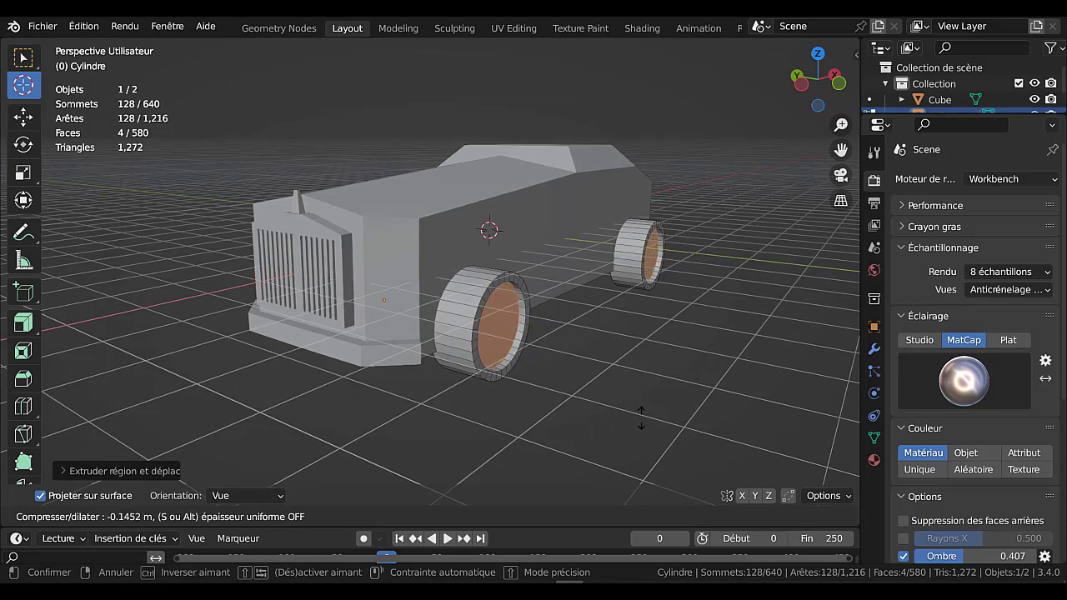
pyautogui.press('s')
pyautogui.press('s')
pyautogui.click(641, 417)
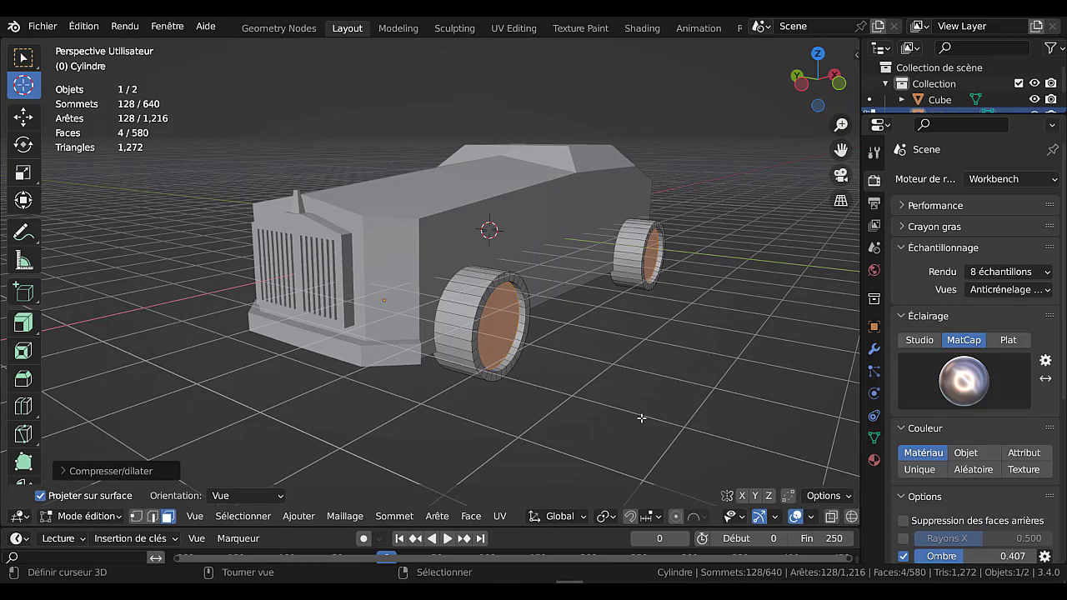
# Inset the four recessed wheel faces about 0.03 m
pyautogui.moveTo(620, 412); pyautogui.dragTo(603, 408, button='middle')
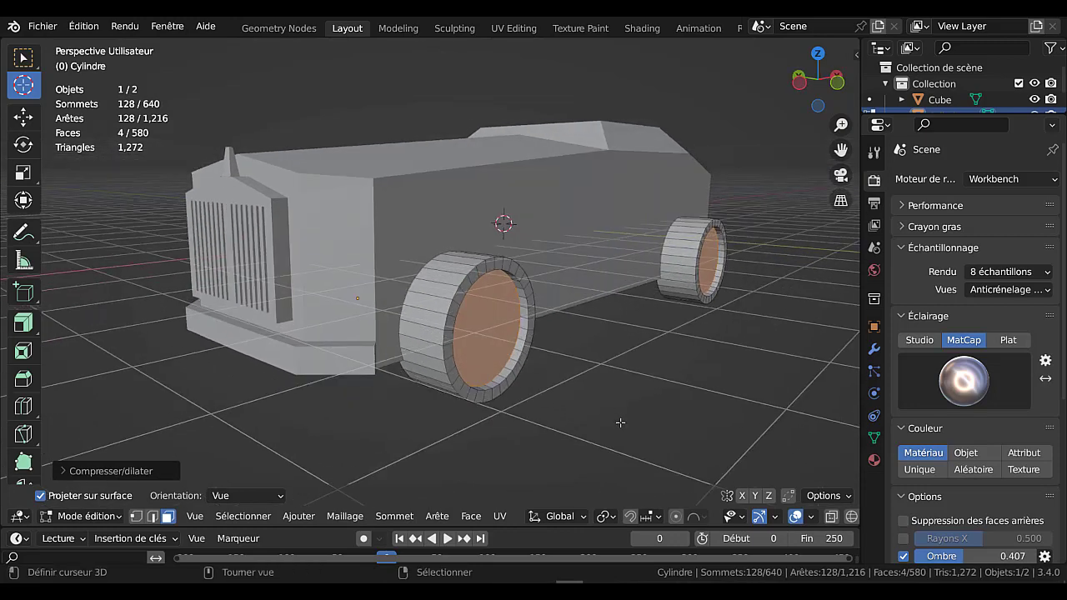
pyautogui.press('i')
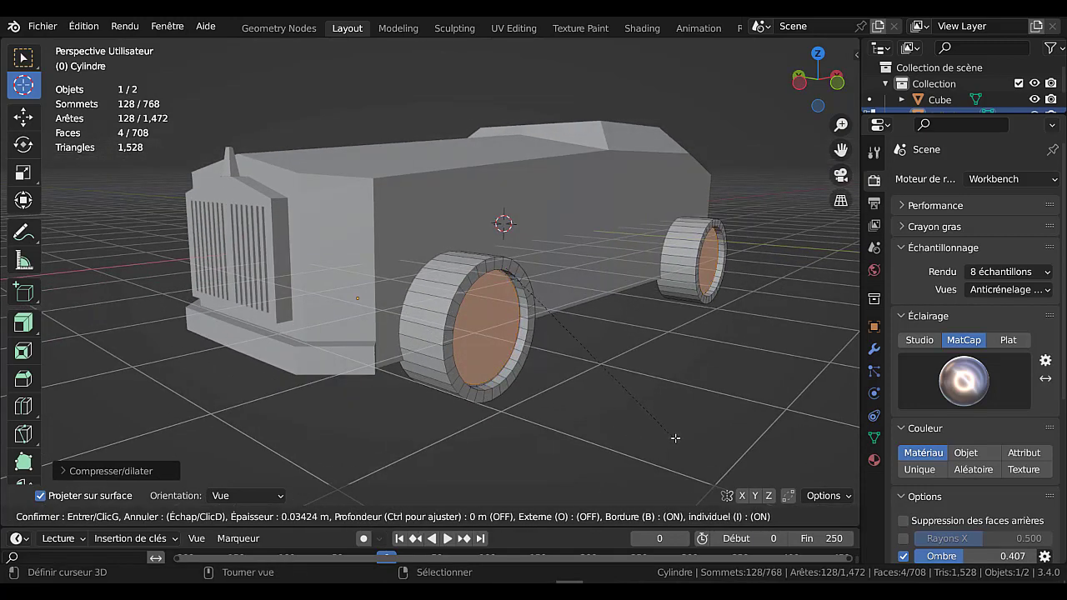
pyautogui.click(676, 438)
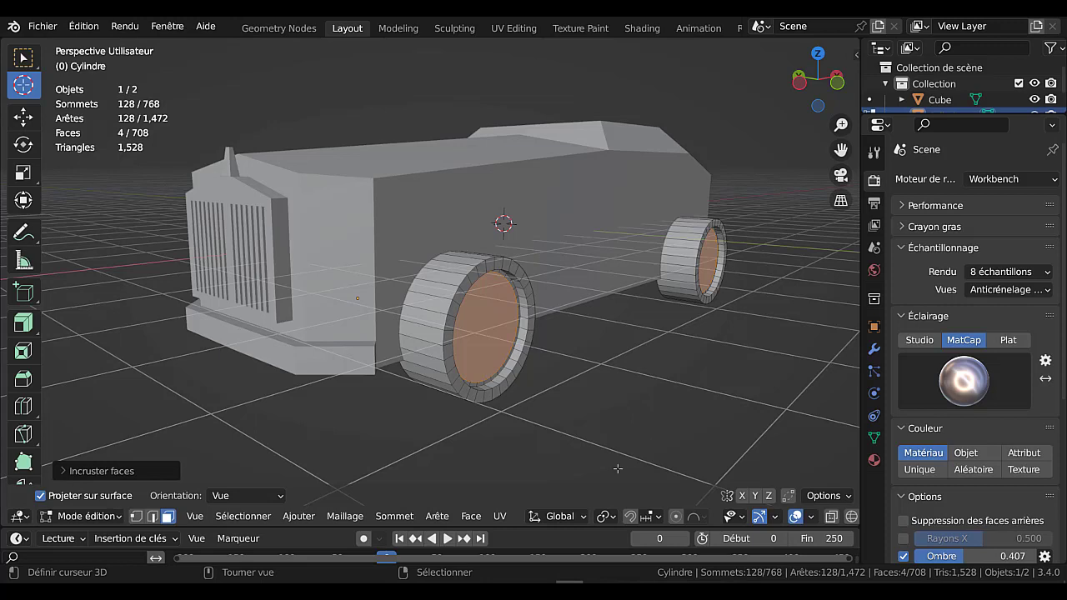
# Set the transform pivot to individual origins and scale the four inner wheel faces to about 0.53
pyautogui.click(606, 517)
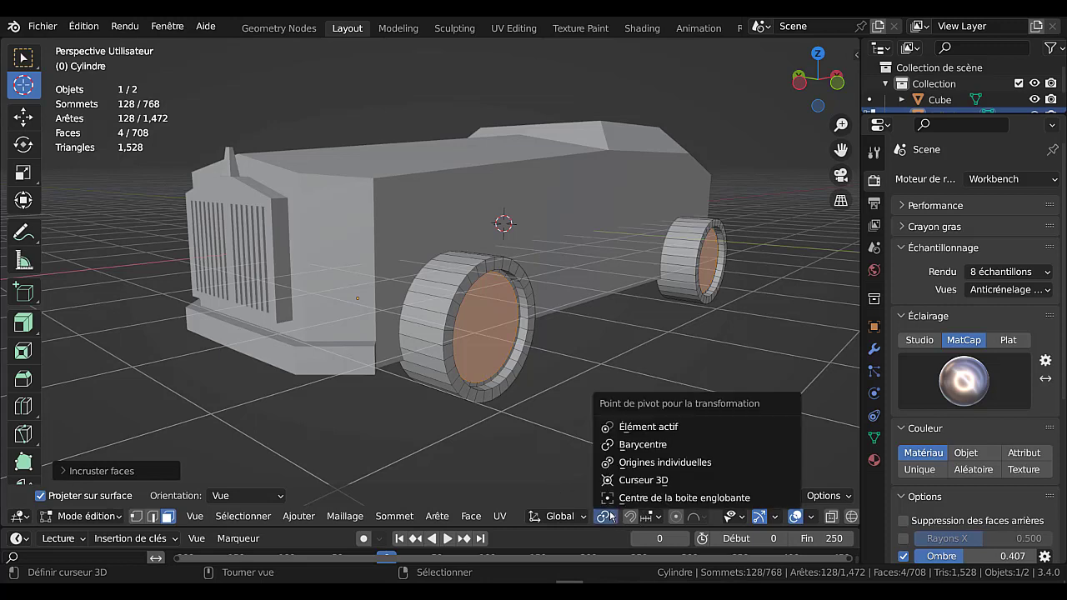
pyautogui.click(651, 463)
pyautogui.press('s')
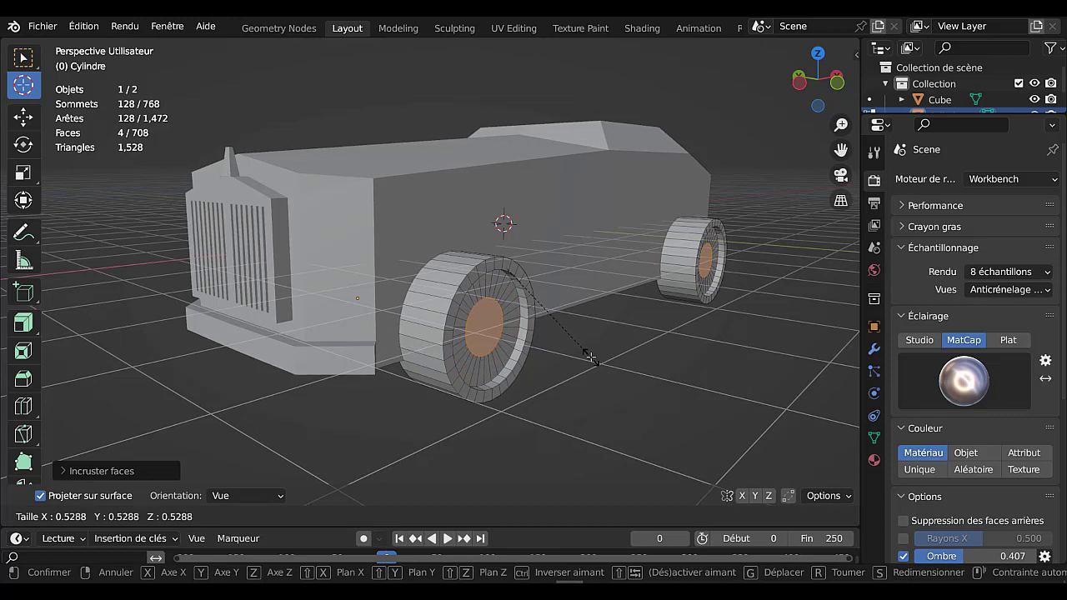
pyautogui.click(590, 357)
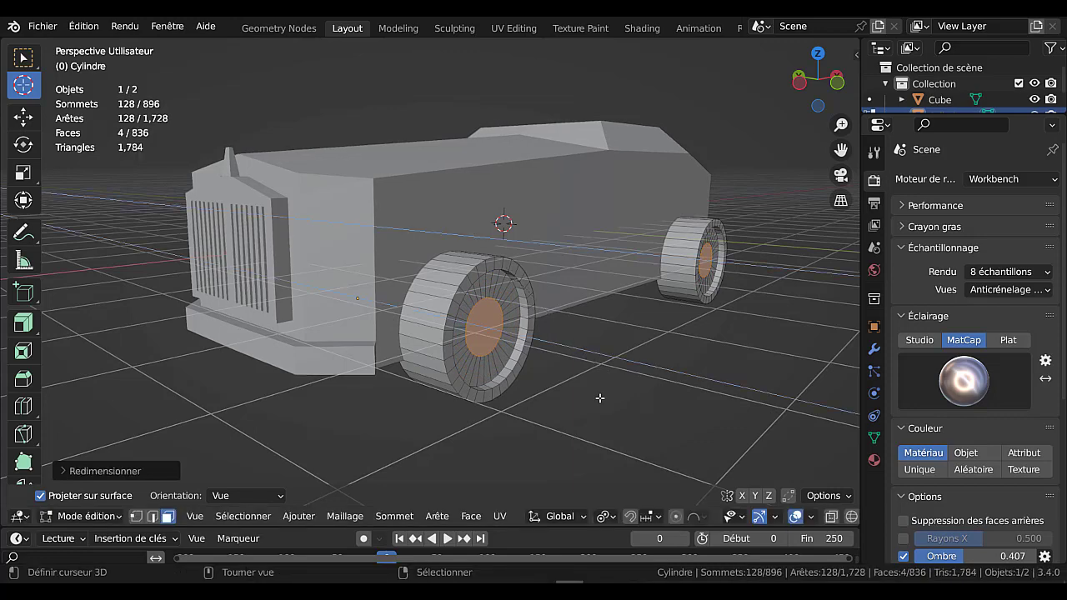
# Extrude the four inner wheel faces outward about 0.085 m and scale them down individually to form tapered hub caps
pyautogui.press('e')
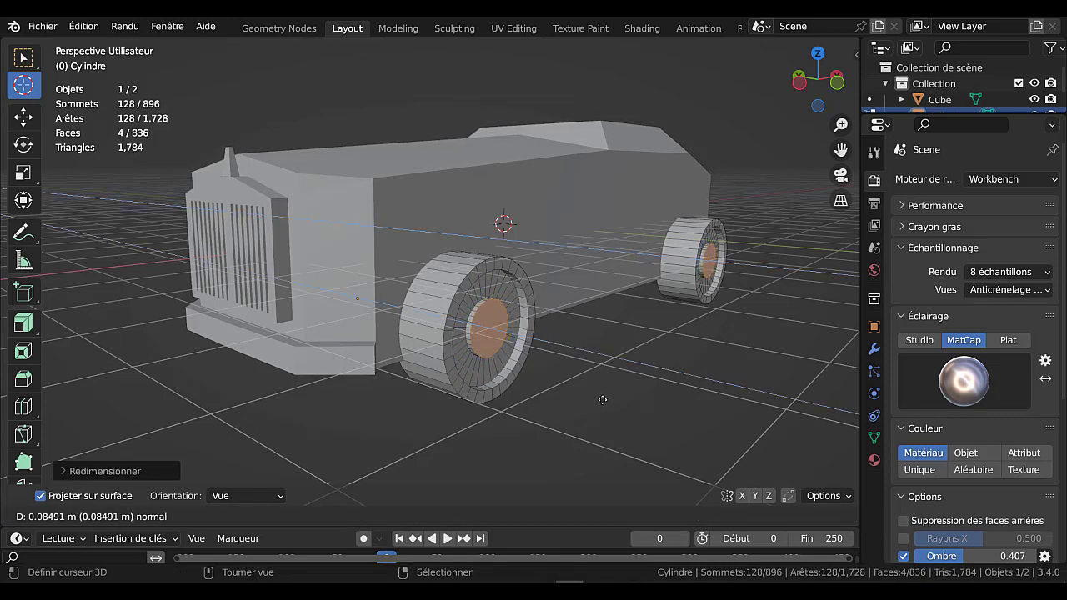
pyautogui.click(602, 400)
pyautogui.moveTo(567, 416)
pyautogui.mouseDown(button='middle')
pyautogui.moveTo(748, 430)
pyautogui.moveTo(567, 420)
pyautogui.mouseUp(button='middle')
pyautogui.scroll(2, 560, 420)
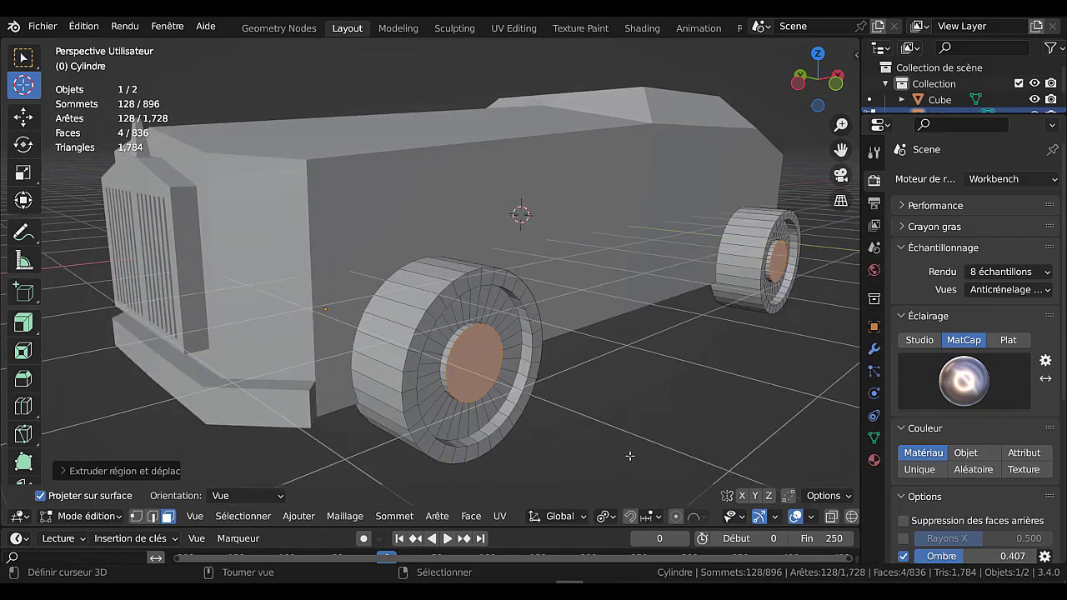
pyautogui.press('s')
pyautogui.click(593, 392)
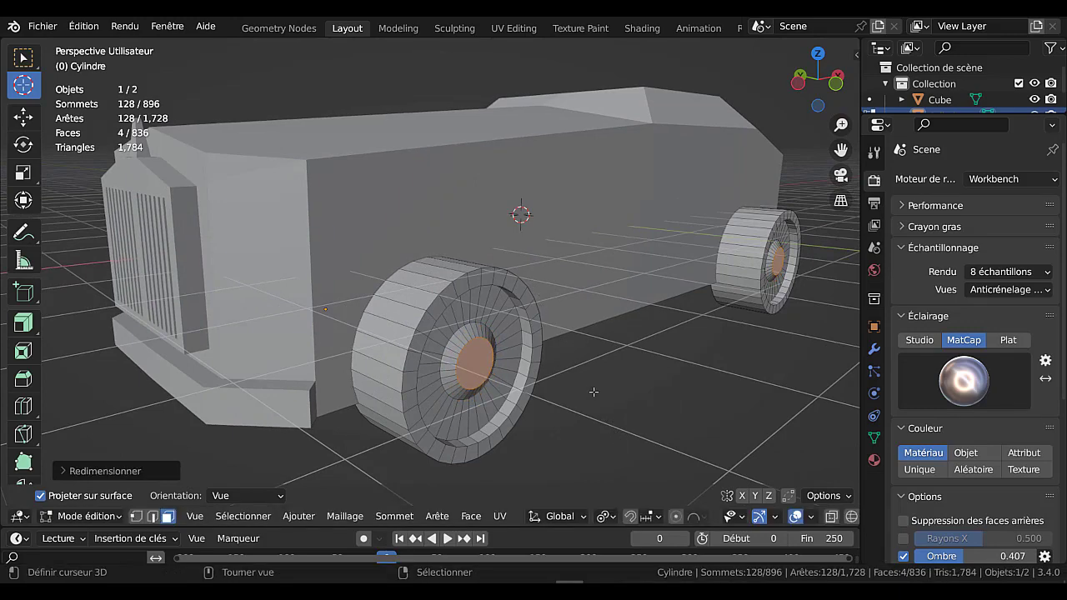
pyautogui.press('Tab')
pyautogui.press('Tab')
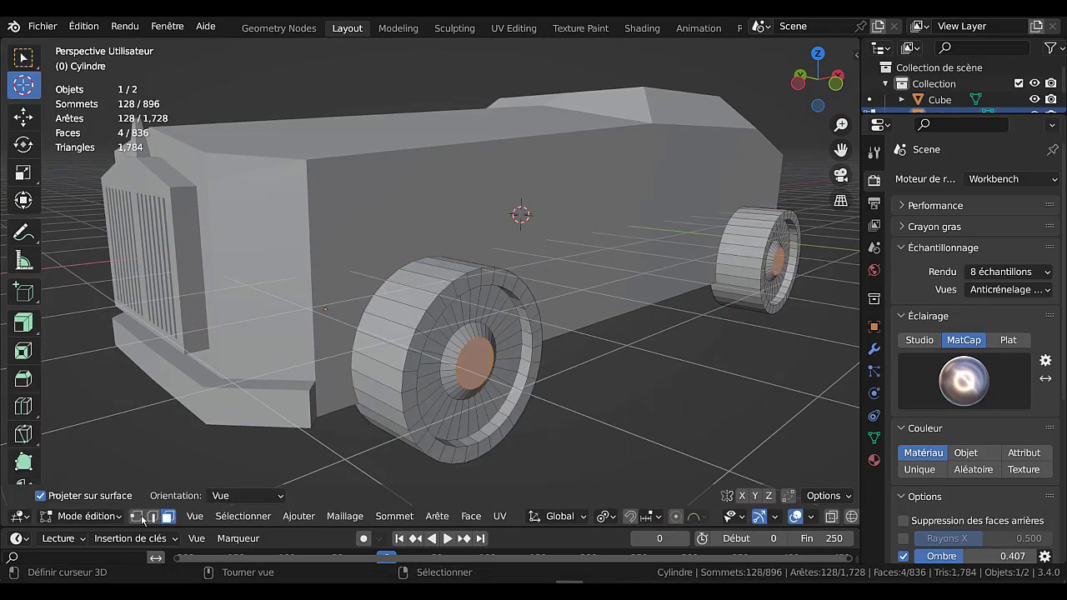
# Bevel the outer rim edge loops of all four wheels by about 0.115 m with 6 segments and return to Object Mode
pyautogui.click(152, 517)
pyautogui.keyDown('alt'); pyautogui.click(433, 304); pyautogui.keyUp('alt')
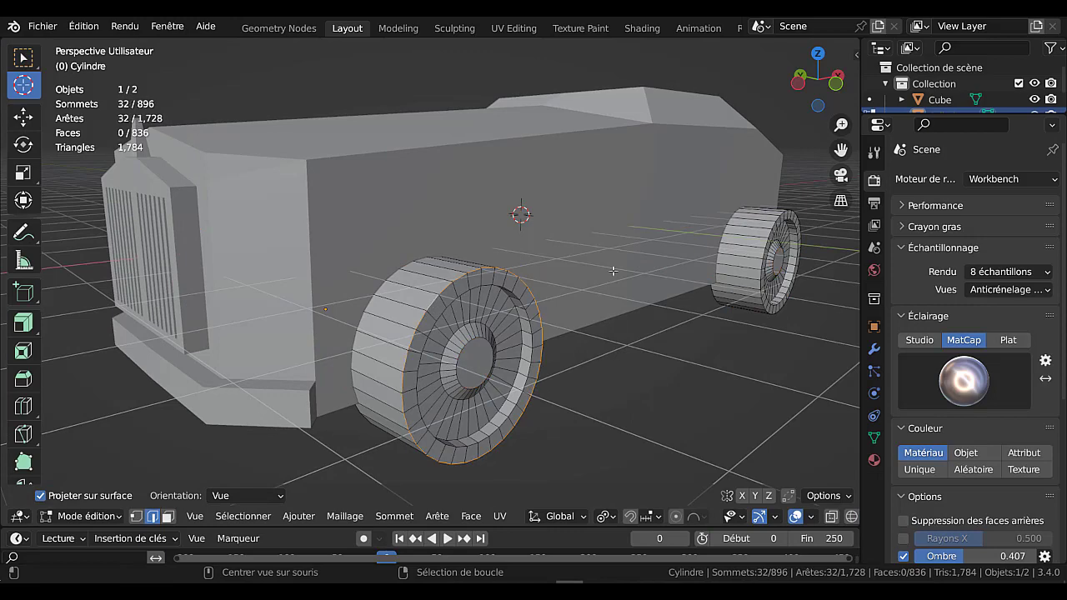
pyautogui.keyDown('alt'); pyautogui.keyDown('shift'); pyautogui.click(767, 233); pyautogui.keyUp('shift'); pyautogui.keyUp('alt')
pyautogui.moveTo(766, 234); pyautogui.dragTo(528, 363, button='middle')
pyautogui.keyDown('alt'); pyautogui.keyDown('shift'); pyautogui.click(465, 334); pyautogui.keyUp('shift'); pyautogui.keyUp('alt')
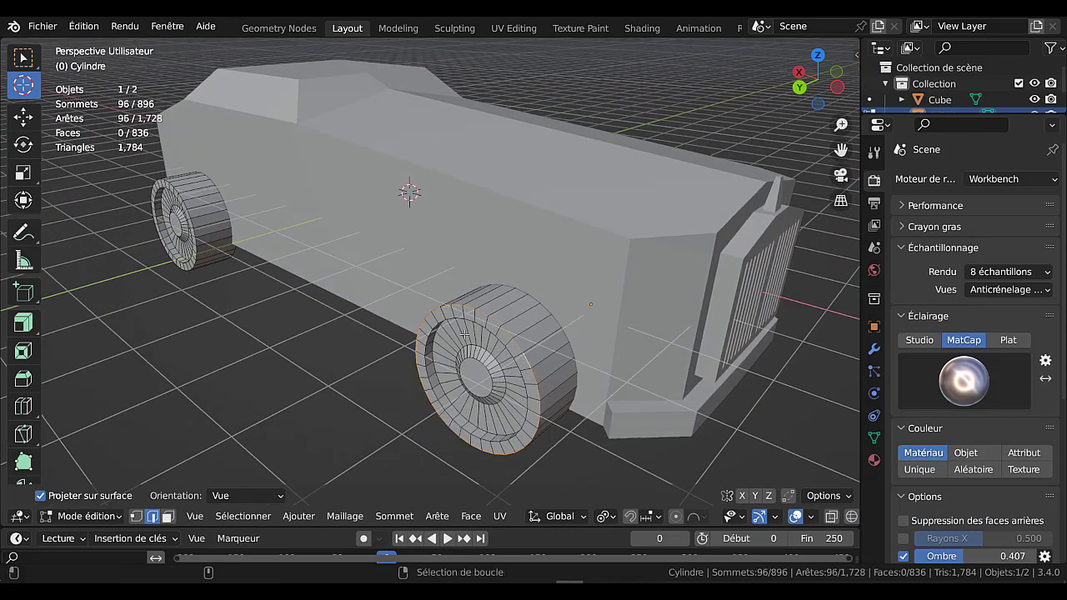
pyautogui.keyDown('alt'); pyautogui.keyDown('shift'); pyautogui.click(184, 204); pyautogui.keyUp('shift'); pyautogui.keyUp('alt')
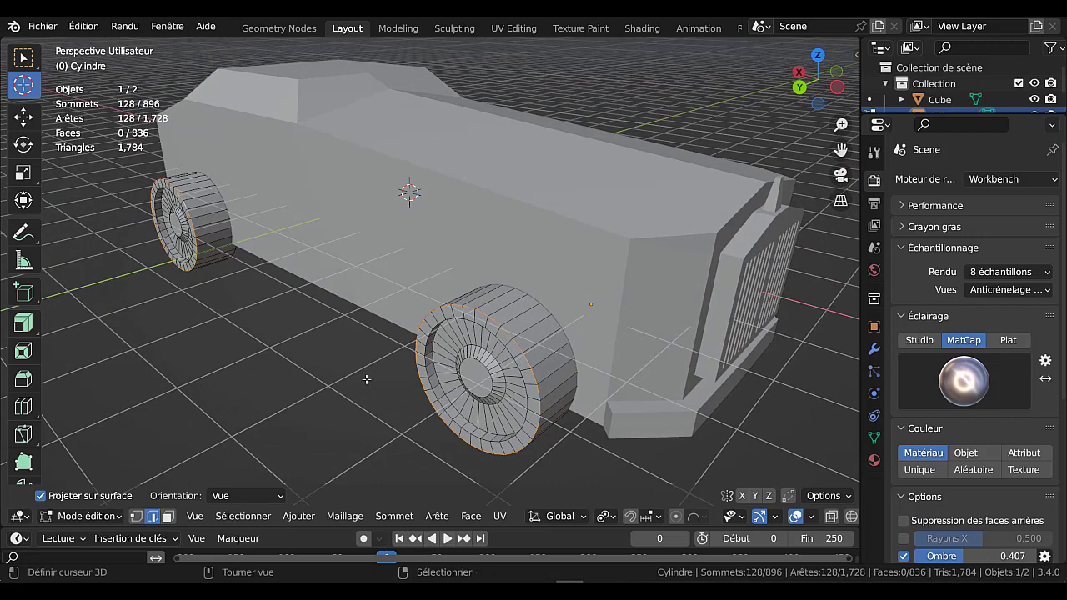
pyautogui.hotkey('ctrl', 'b')
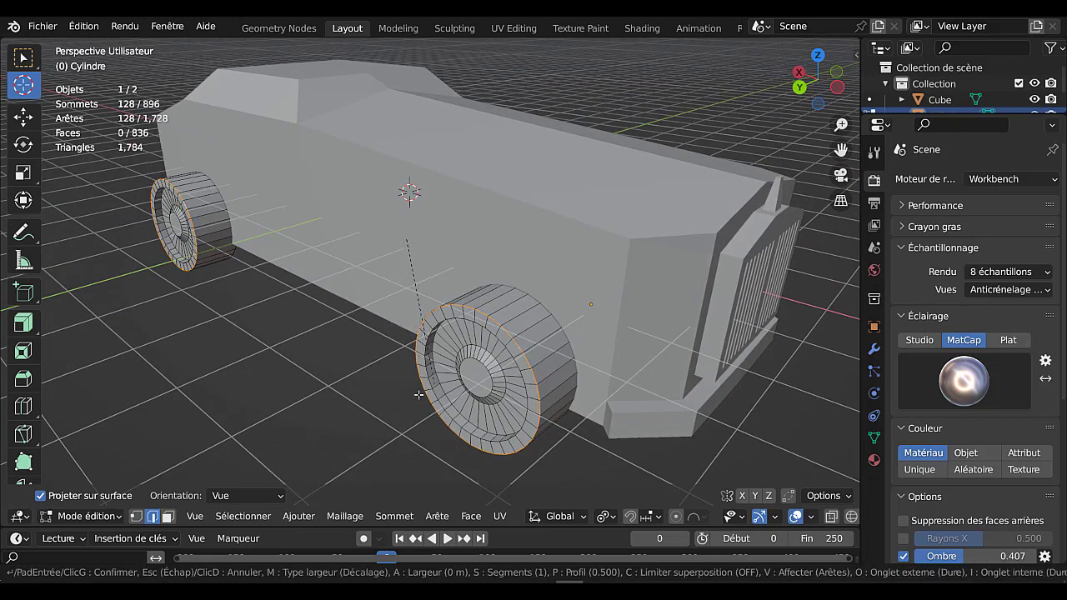
pyautogui.scroll(3, 328, 429)
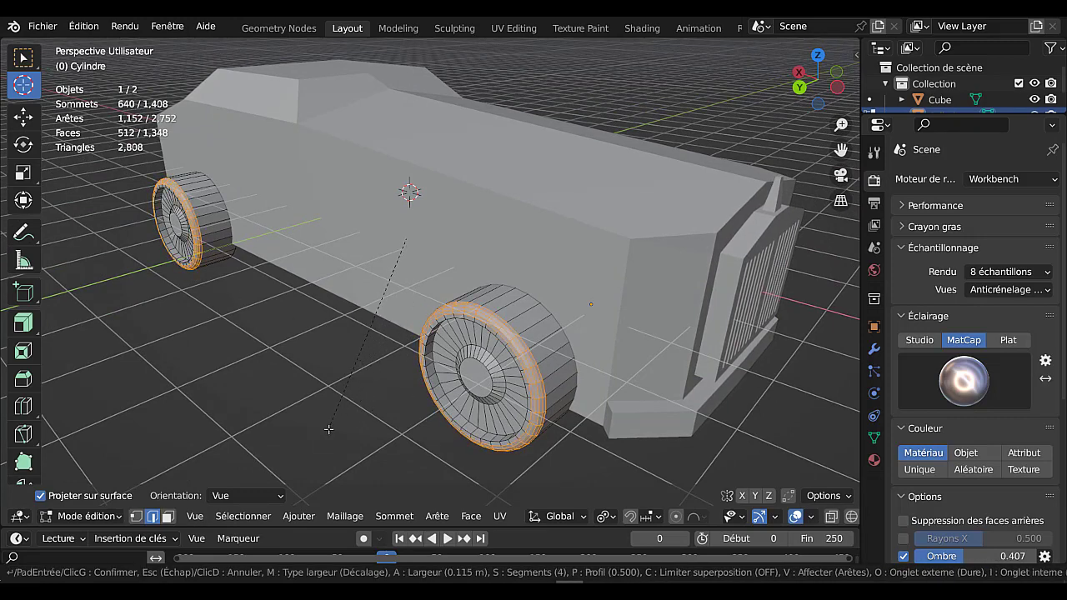
pyautogui.scroll(2, 328, 430)
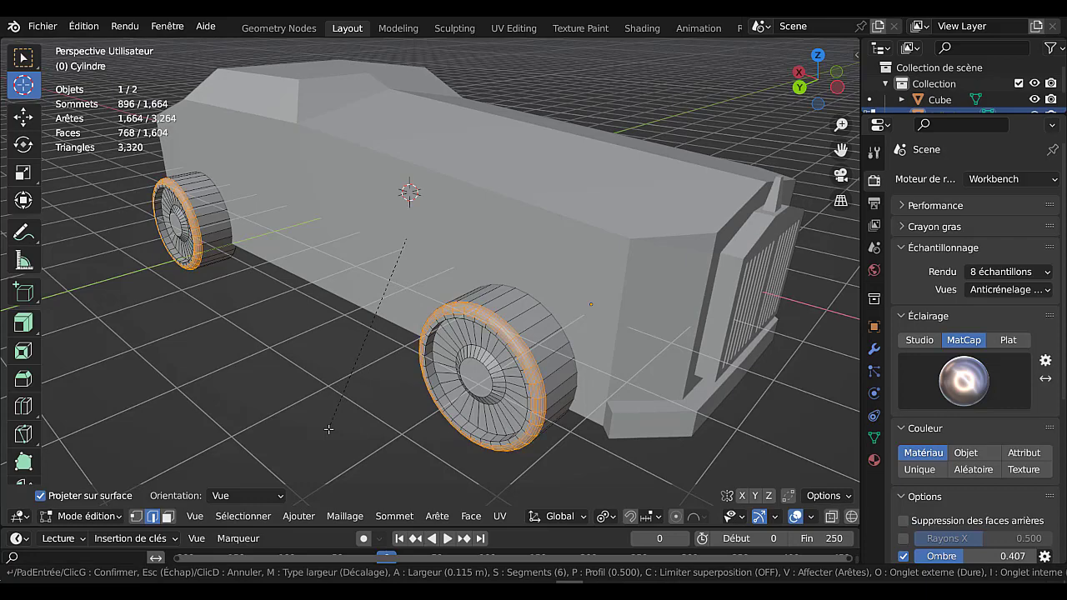
pyautogui.click(329, 430)
pyautogui.press('Tab')
pyautogui.hotkey('alt', 'z')
pyautogui.moveTo(327, 404); pyautogui.dragTo(374, 376, button='middle')
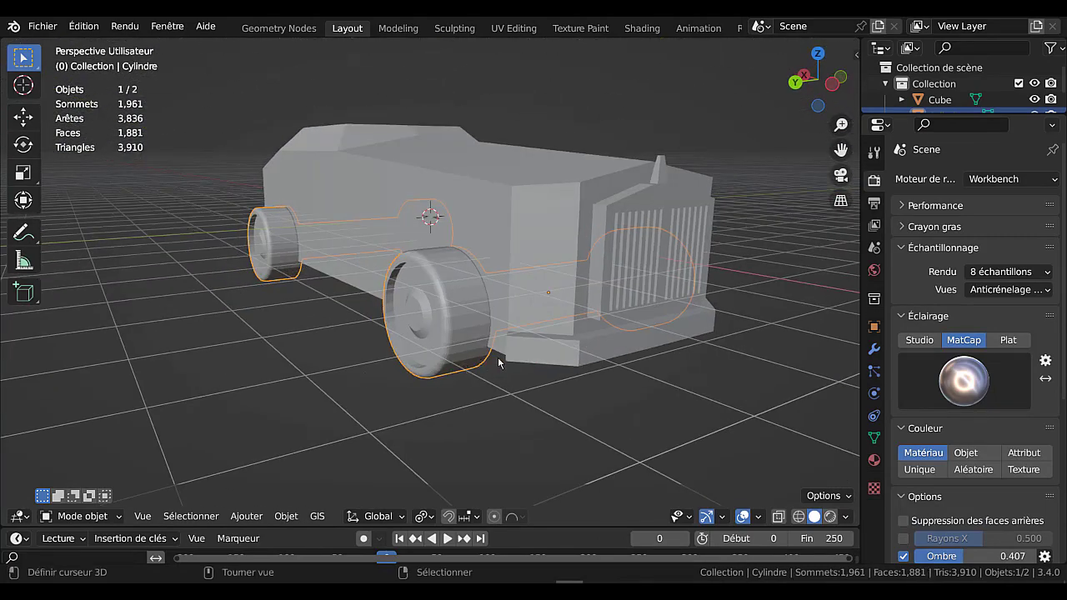
pyautogui.moveTo(612, 360); pyautogui.dragTo(474, 386, button='middle')
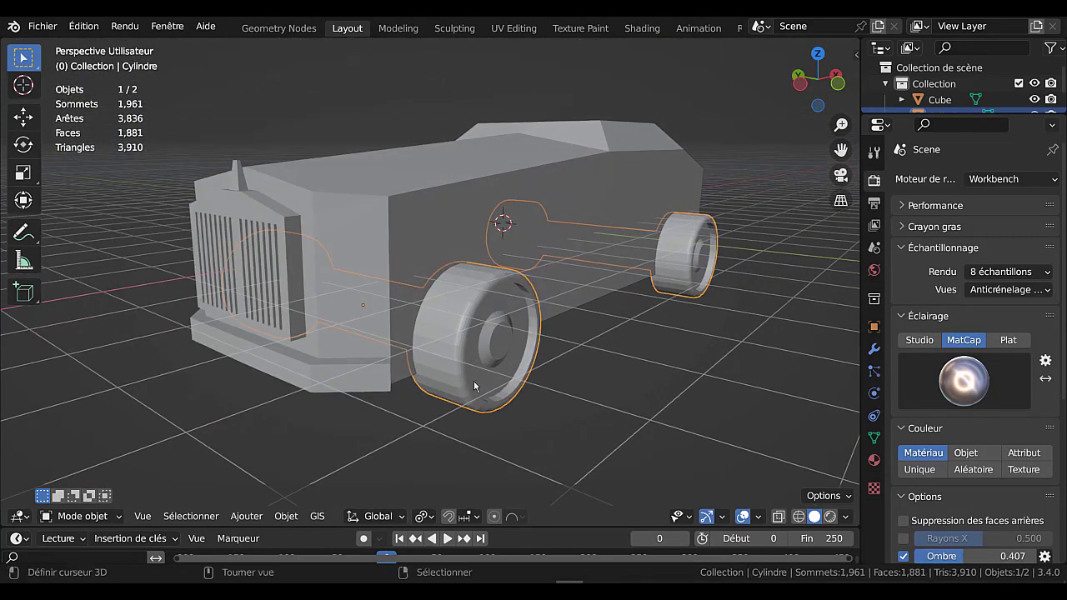
# Enable auto smooth normals at 30° for the wheel object and apply auto smooth shading to it
pyautogui.click(874, 438)
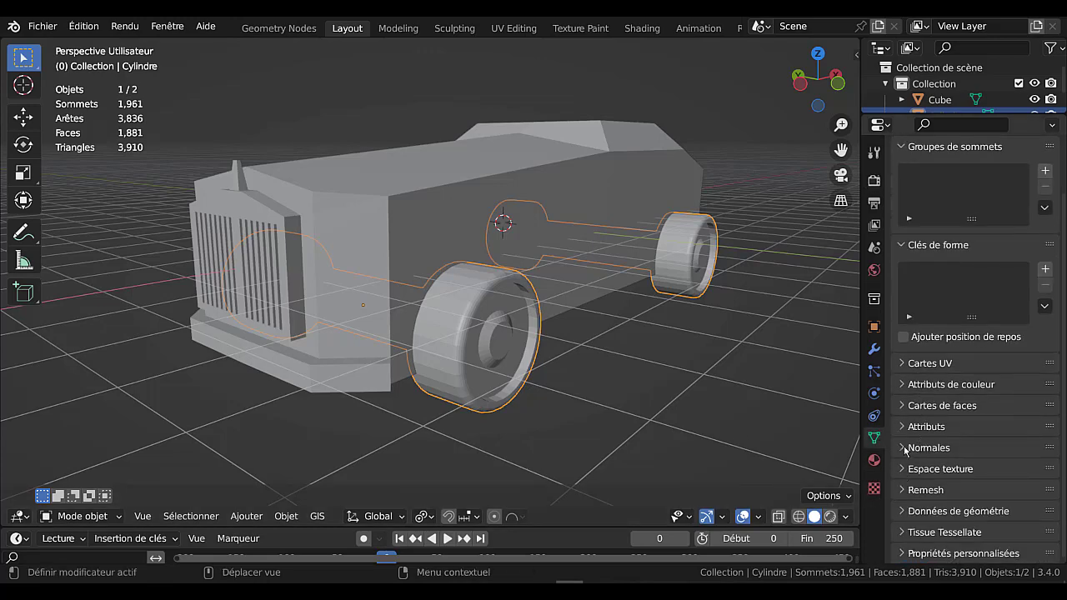
pyautogui.click(906, 449)
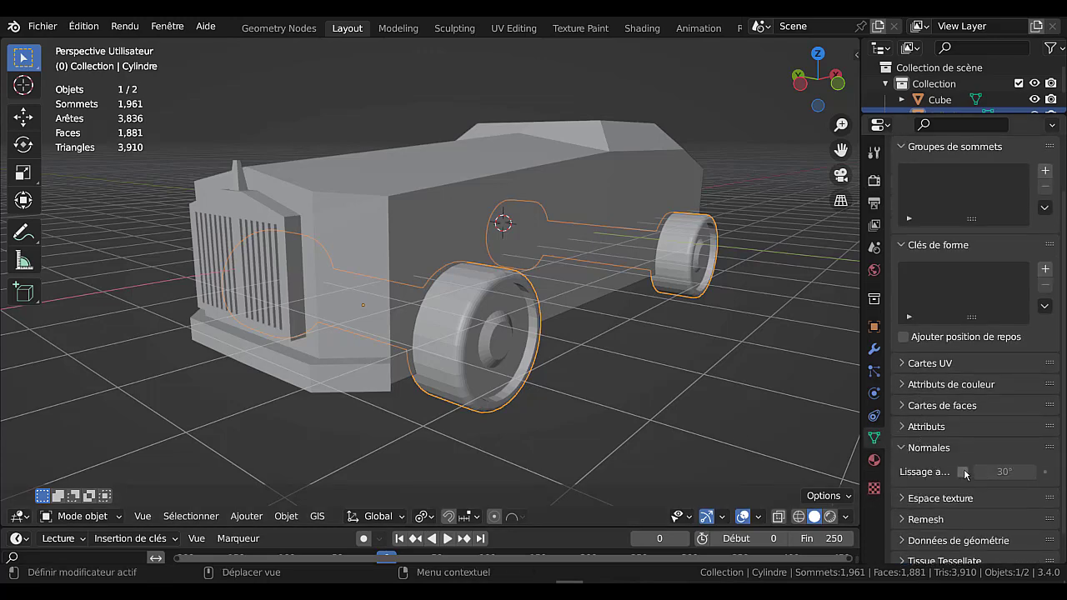
pyautogui.click(964, 472)
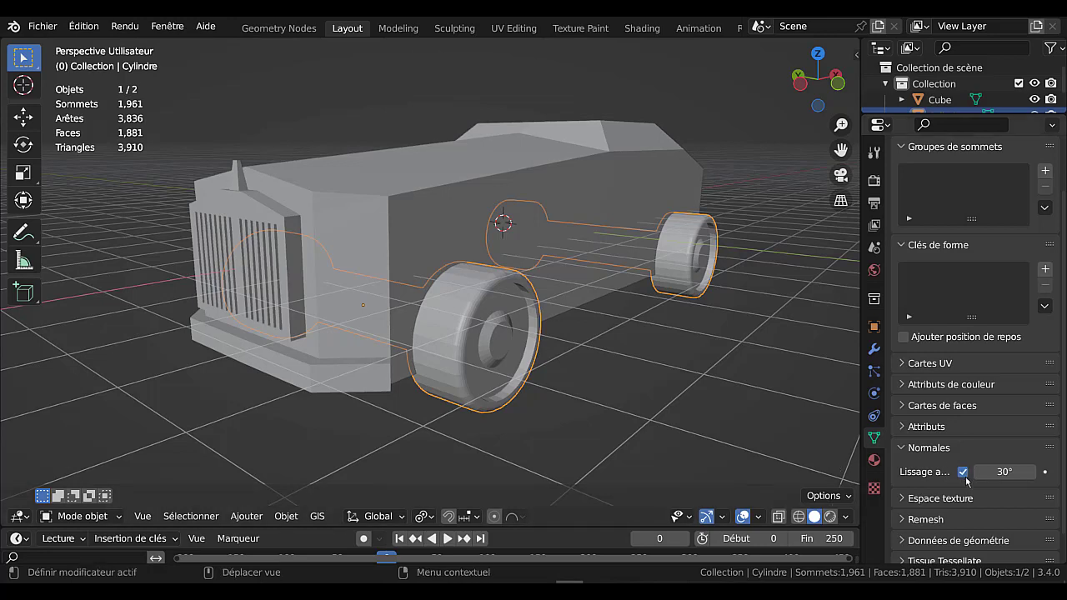
pyautogui.press('q')
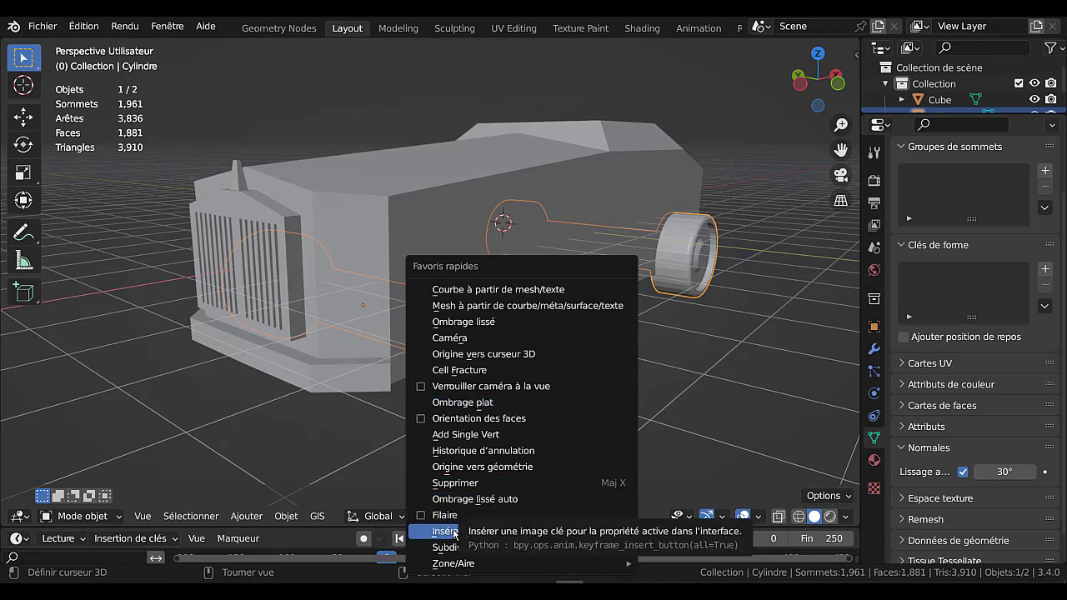
pyautogui.click(488, 499)
pyautogui.press('Tab')
pyautogui.press('Tab')
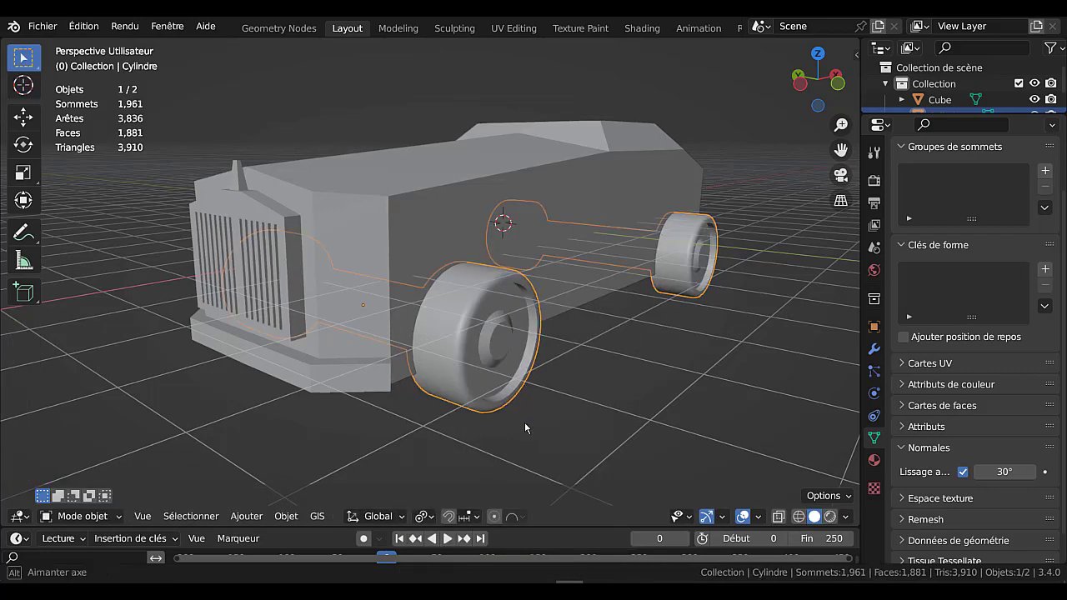
pyautogui.moveTo(525, 428); pyautogui.dragTo(529, 366, button='middle')
pyautogui.press('Tab')
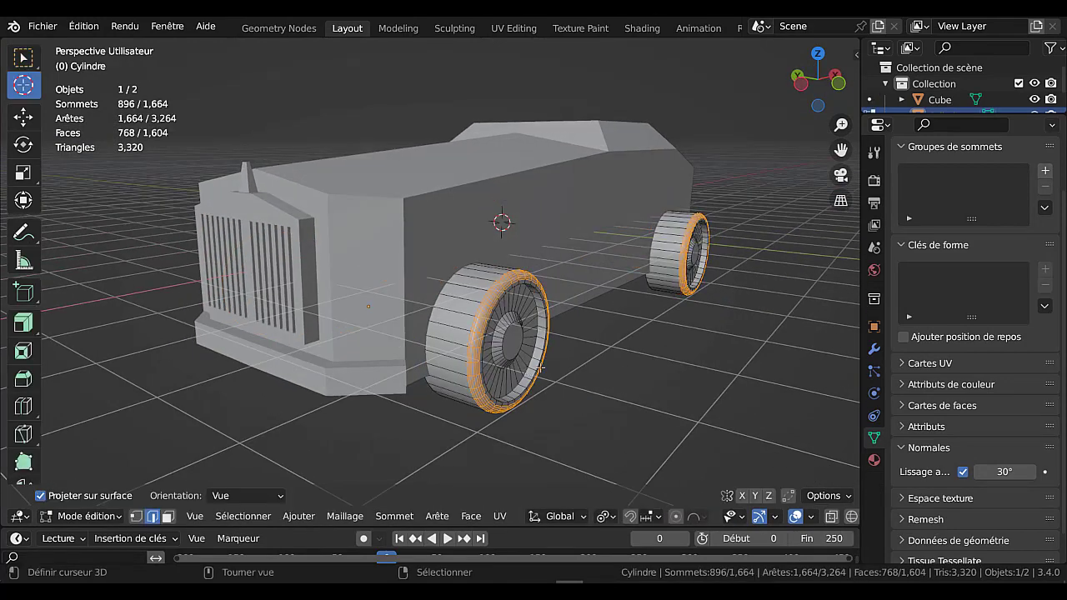
pyautogui.press('Tab')
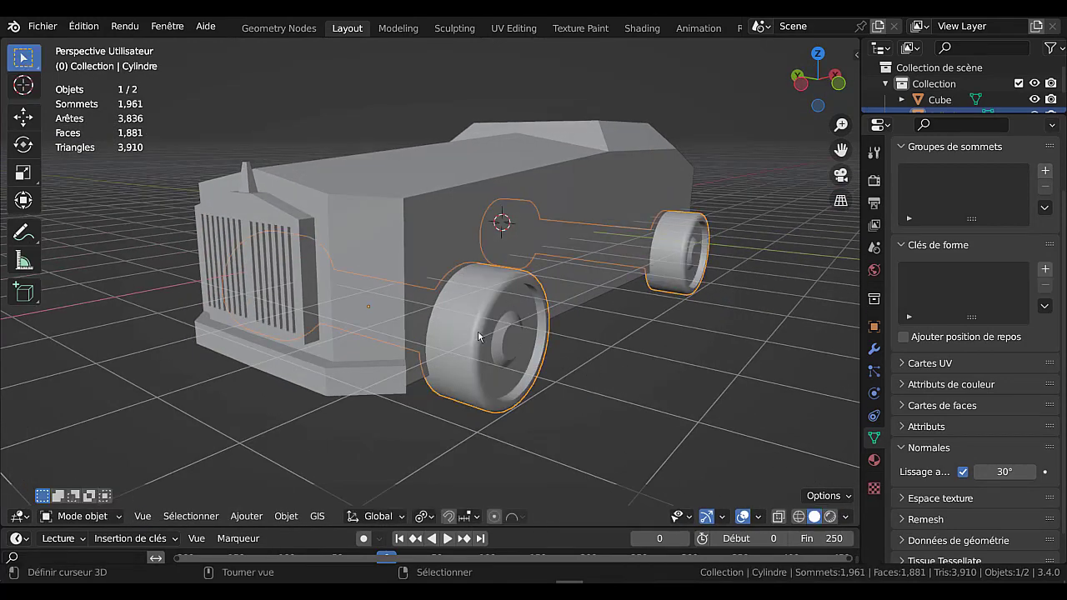
pyautogui.press('g')
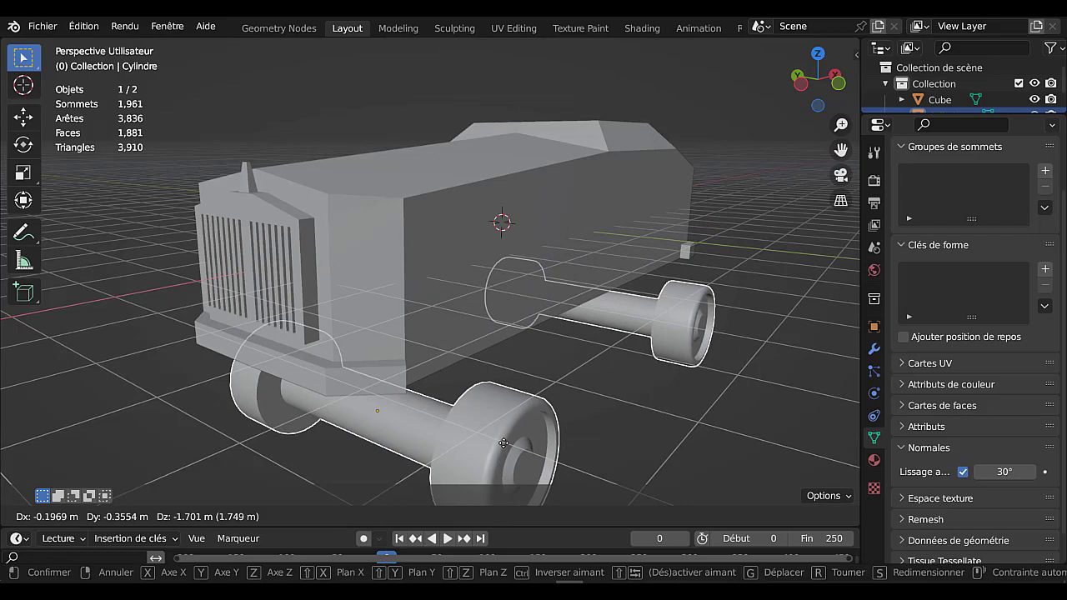
pyautogui.rightClick(503, 443)
pyautogui.moveTo(504, 442); pyautogui.dragTo(501, 397, button='middle')
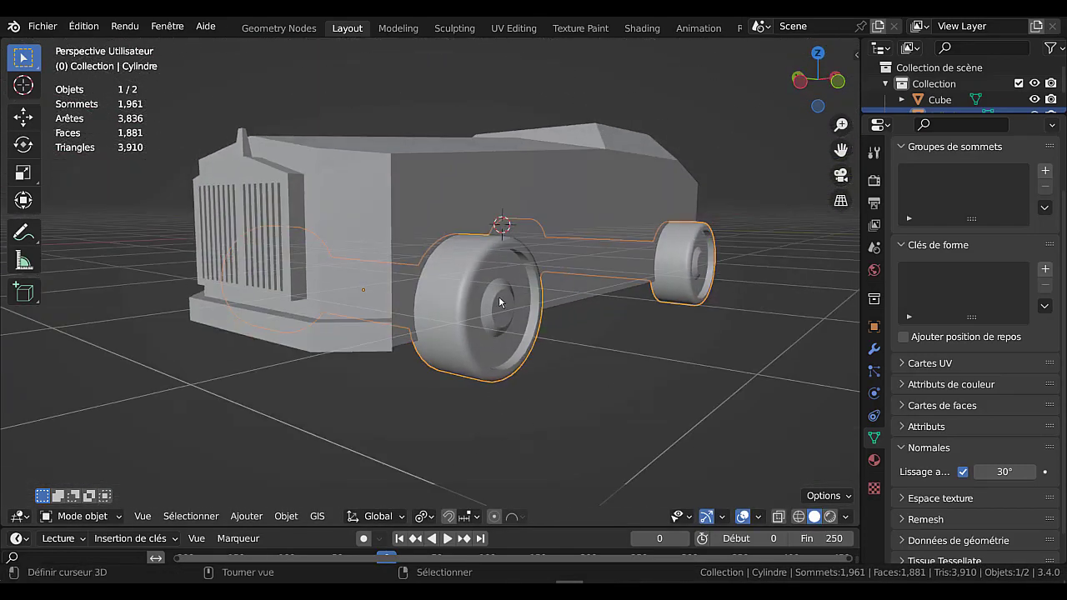
# Duplicate the wheel-and-axle object in place and subtract the copy from the car body with a Boolean difference
pyautogui.hotkey('shift', 'd')
pyautogui.rightClick(630, 411)
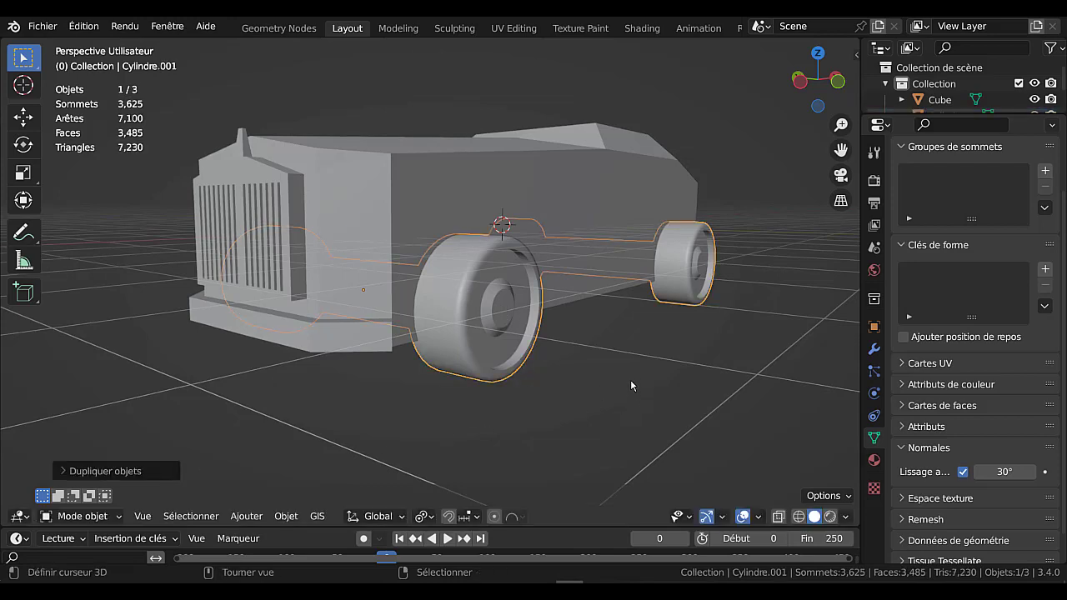
pyautogui.moveTo(631, 385); pyautogui.dragTo(627, 401, button='middle')
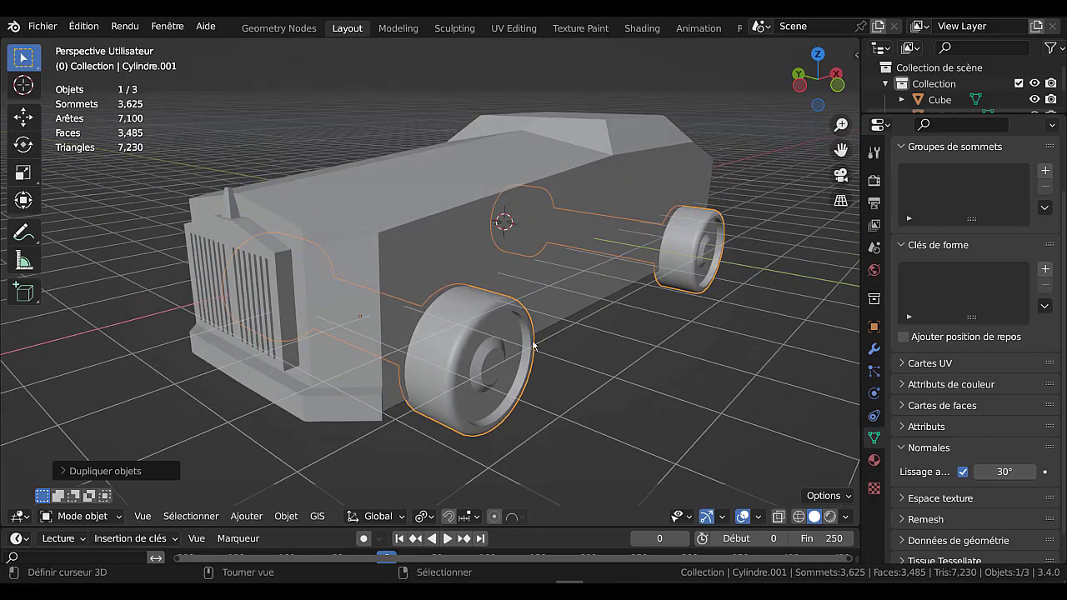
pyautogui.keyDown('shift'); pyautogui.click(511, 237); pyautogui.keyUp('shift')
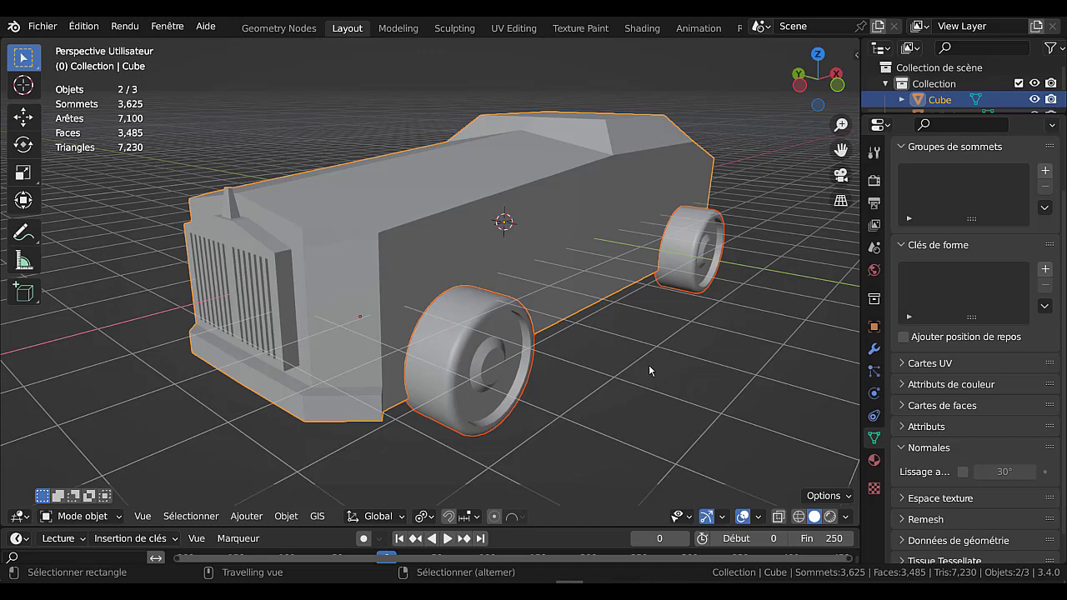
pyautogui.press('ctrl+shift+KP_Subtract')
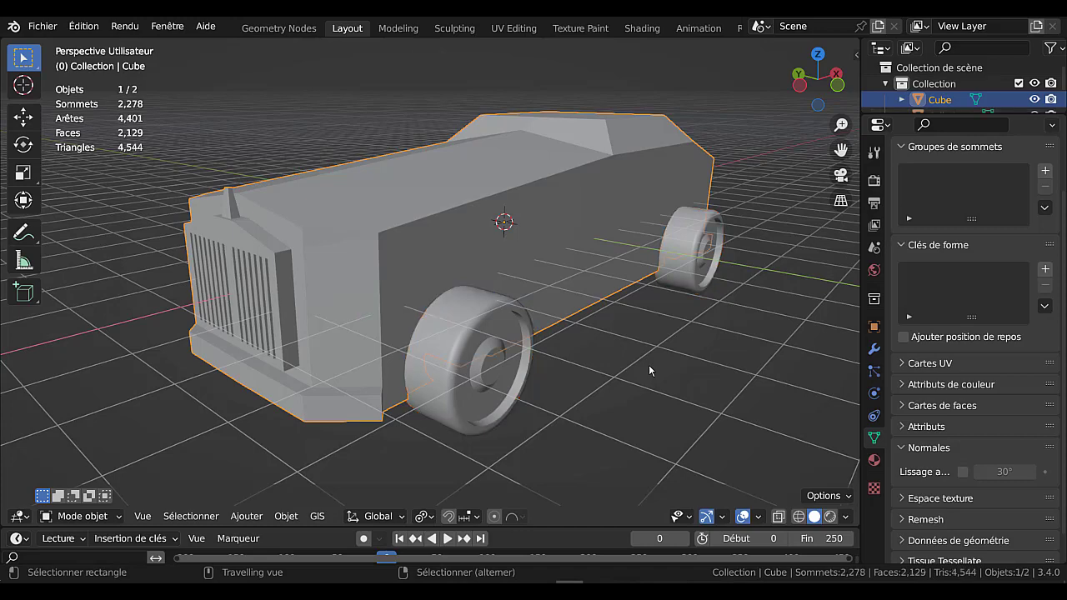
# Edit the remaining wheel-and-axle object in face mode, select the face loops of both axles, and invert the selection so only the four wheels are selected
pyautogui.click(490, 352)
pyautogui.press('g')
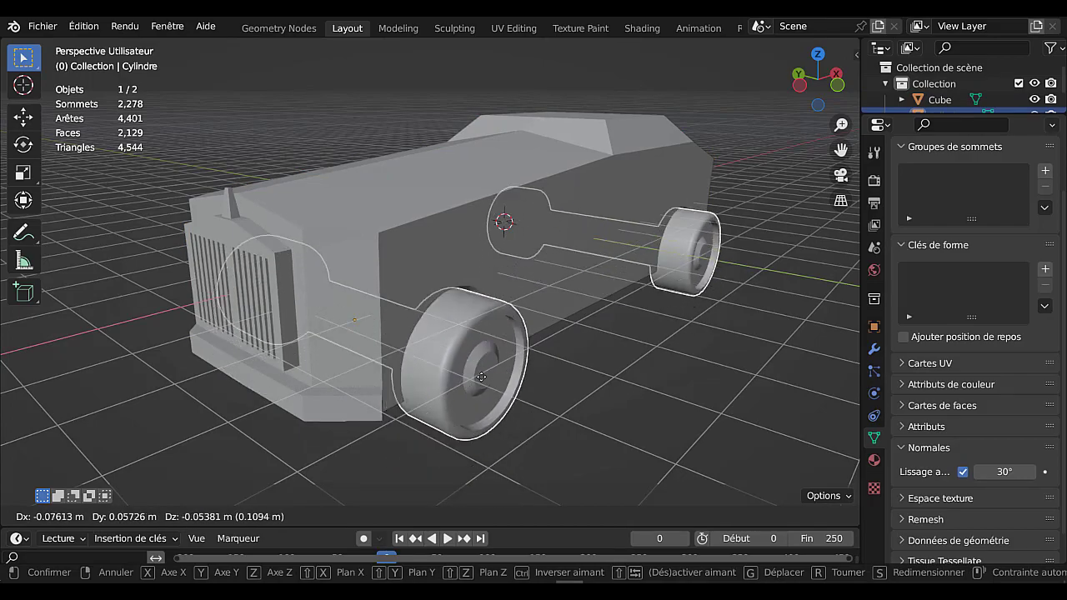
pyautogui.click(479, 347)
pyautogui.moveTo(479, 348); pyautogui.dragTo(561, 229, button='middle')
pyautogui.scroll(-1, 561, 231)
pyautogui.press('Tab')
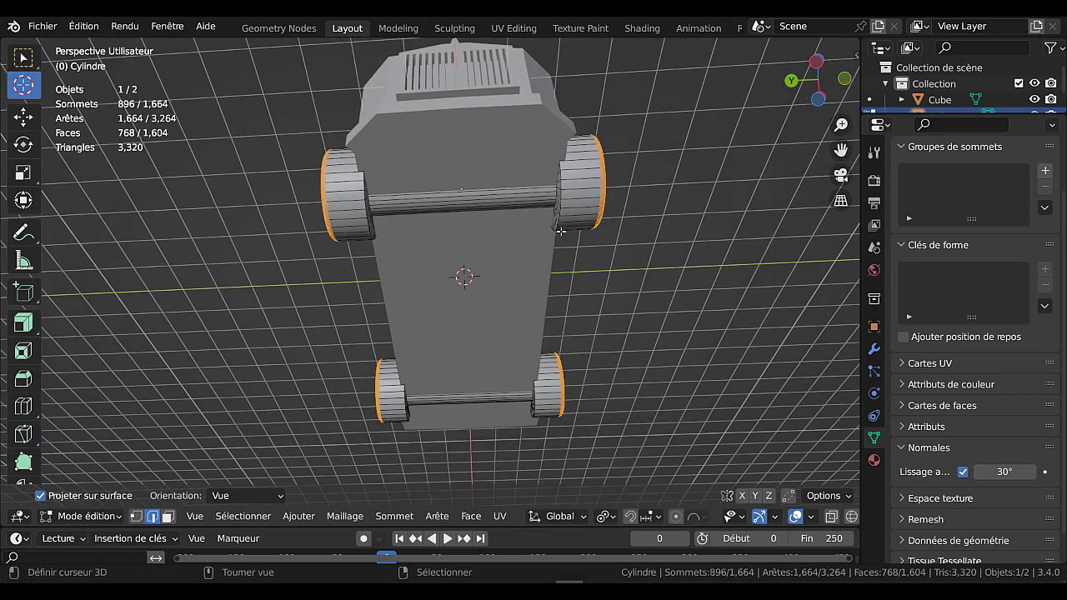
pyautogui.keyDown('shift'); pyautogui.moveTo(537, 297); pyautogui.dragTo(528, 343, button='middle'); pyautogui.keyUp('shift')
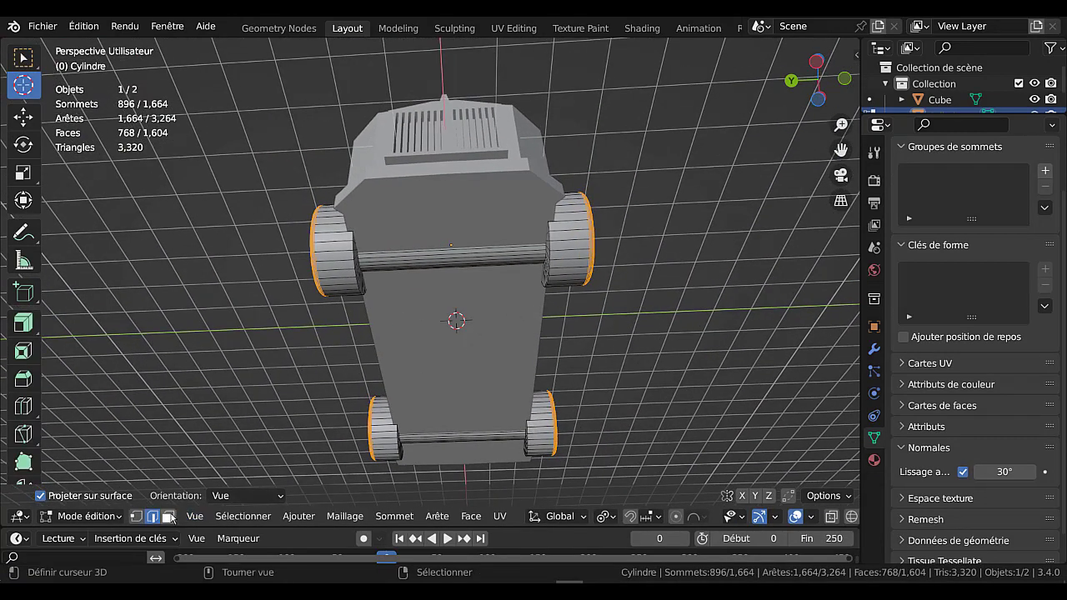
pyautogui.click(168, 518)
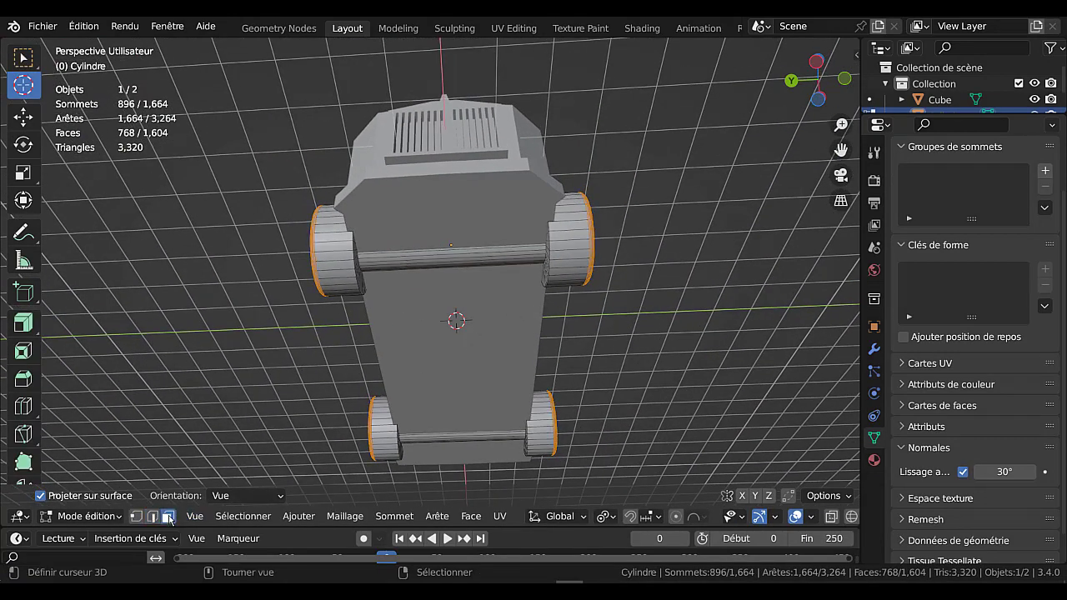
pyautogui.keyDown('alt'); pyautogui.click(450, 257); pyautogui.keyUp('alt')
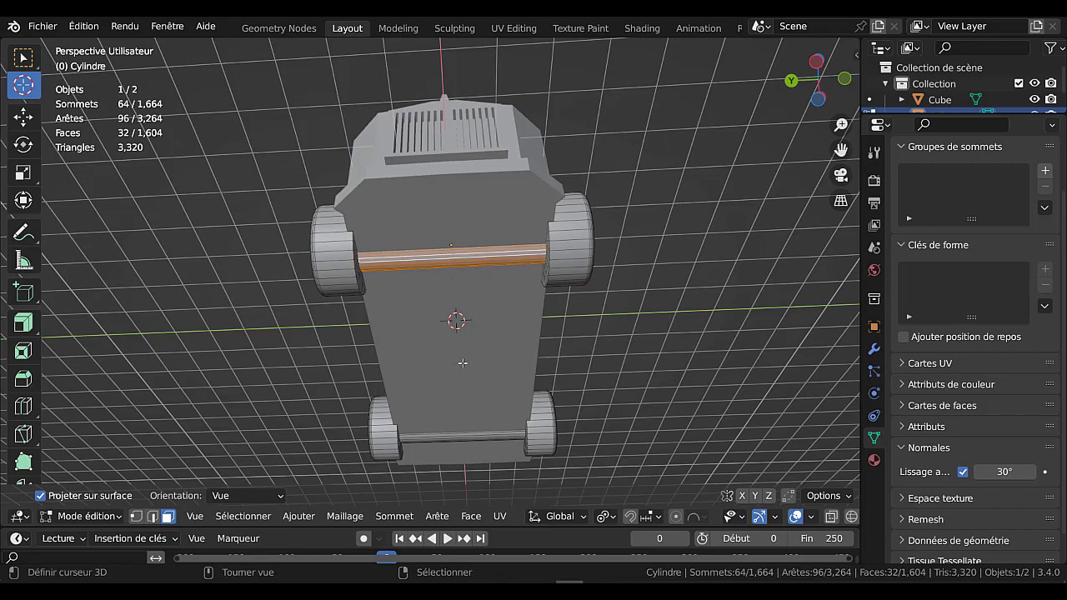
pyautogui.keyDown('alt'); pyautogui.keyDown('shift'); pyautogui.click(458, 440); pyautogui.keyUp('shift'); pyautogui.keyUp('alt')
pyautogui.moveTo(500, 366); pyautogui.dragTo(551, 337, button='middle')
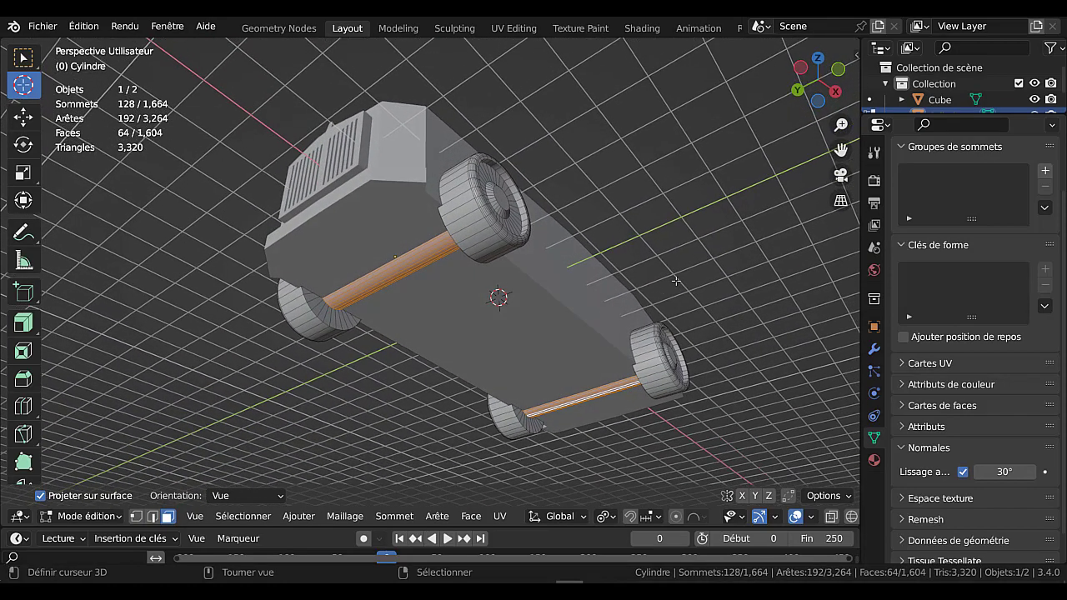
pyautogui.hotkey('ctrl', 'l')
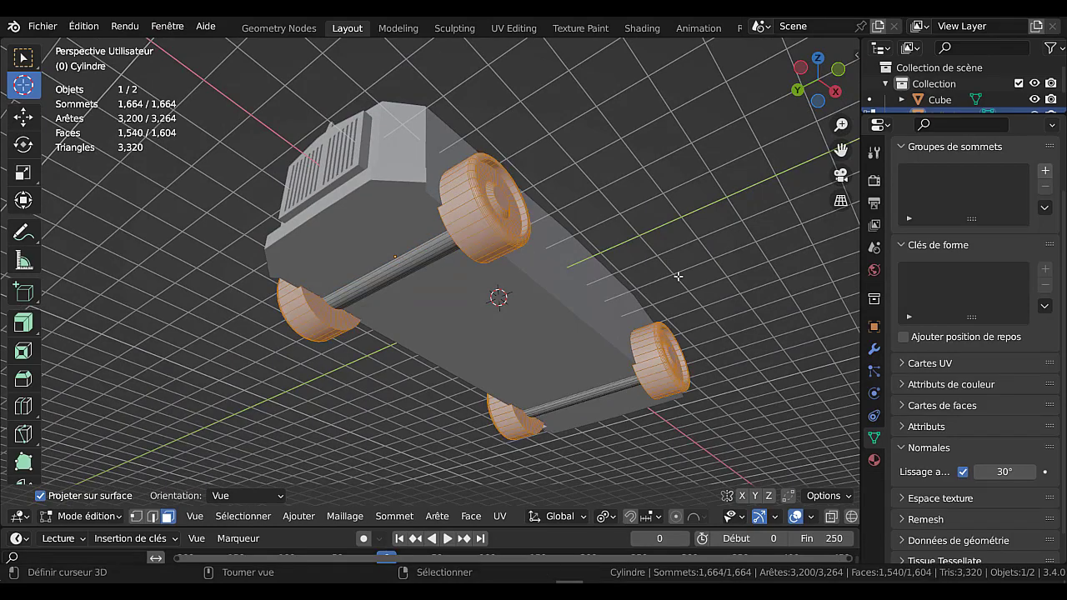
# Scale the four selected wheels down to about 0.91 around their individual origins and return to Object Mode
pyautogui.moveTo(671, 247); pyautogui.dragTo(605, 306, button='middle')
pyautogui.scroll(2, 604, 305)
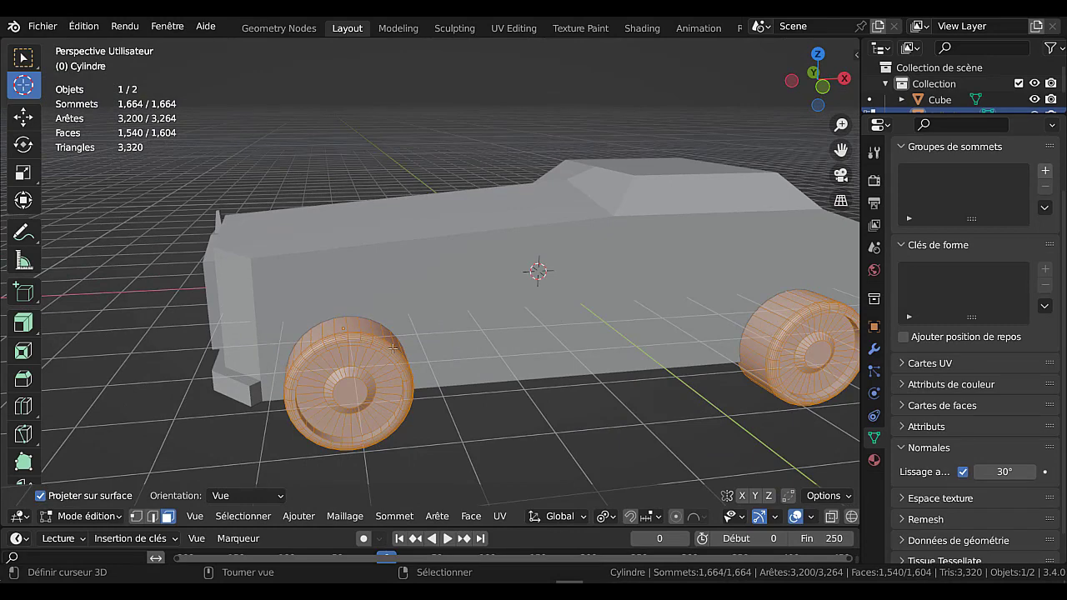
pyautogui.click(607, 517)
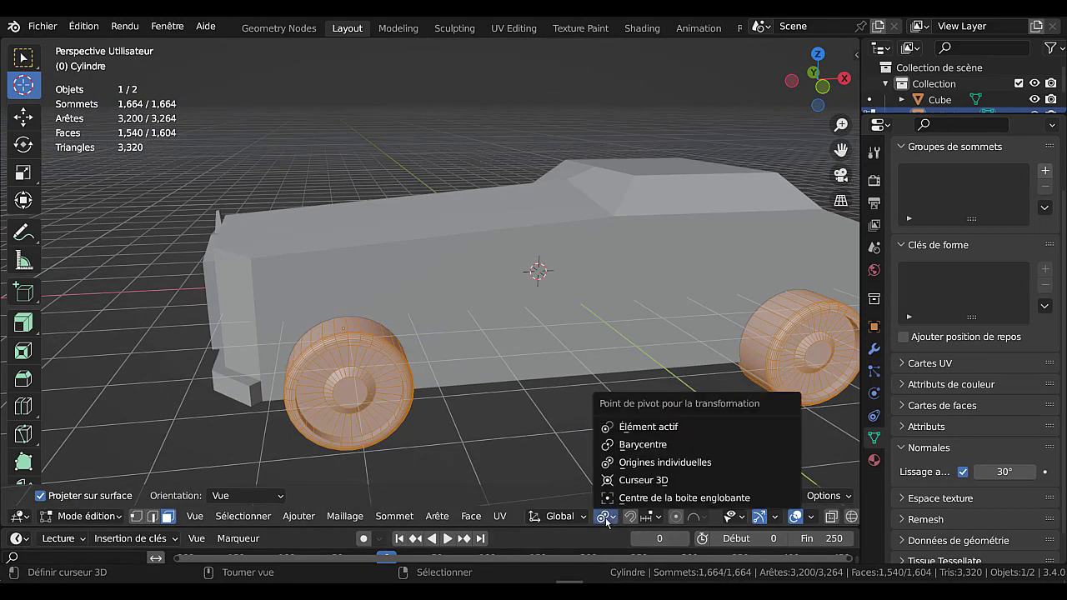
pyautogui.click(658, 458)
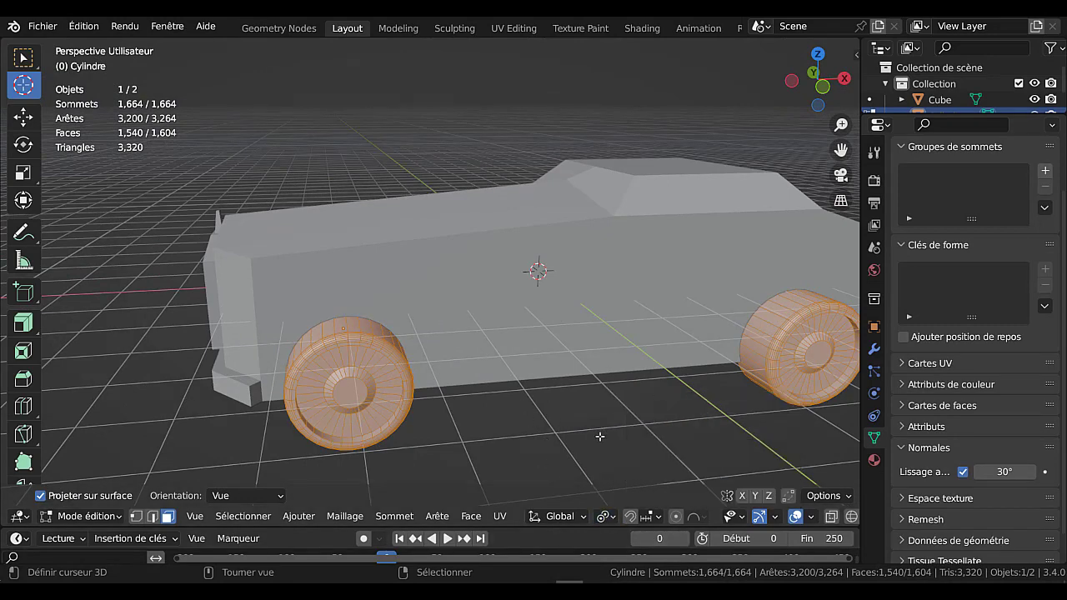
pyautogui.press('s')
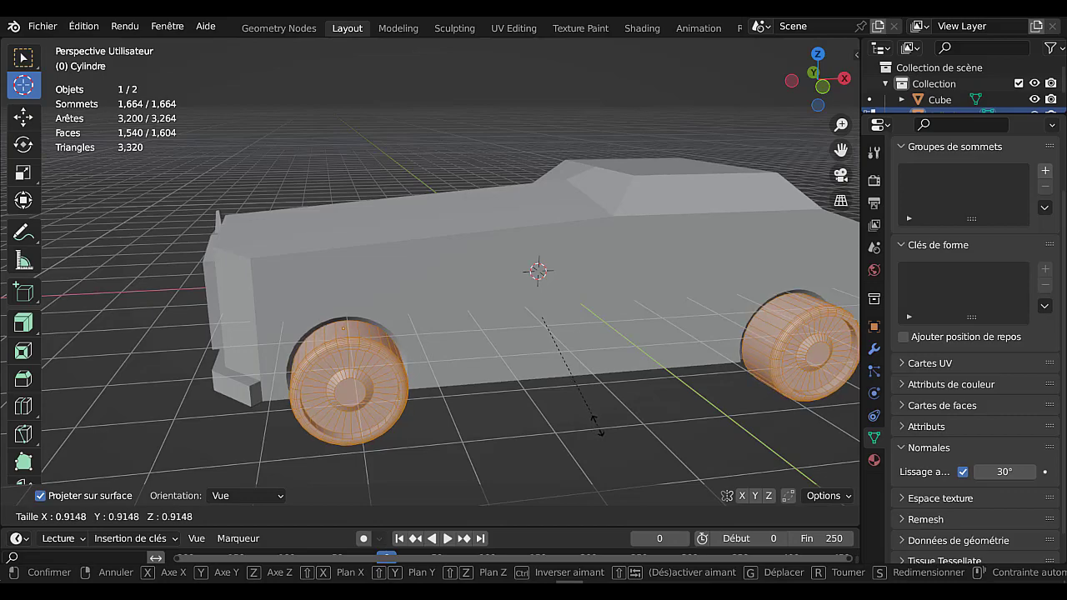
pyautogui.click(596, 426)
pyautogui.press('Tab')
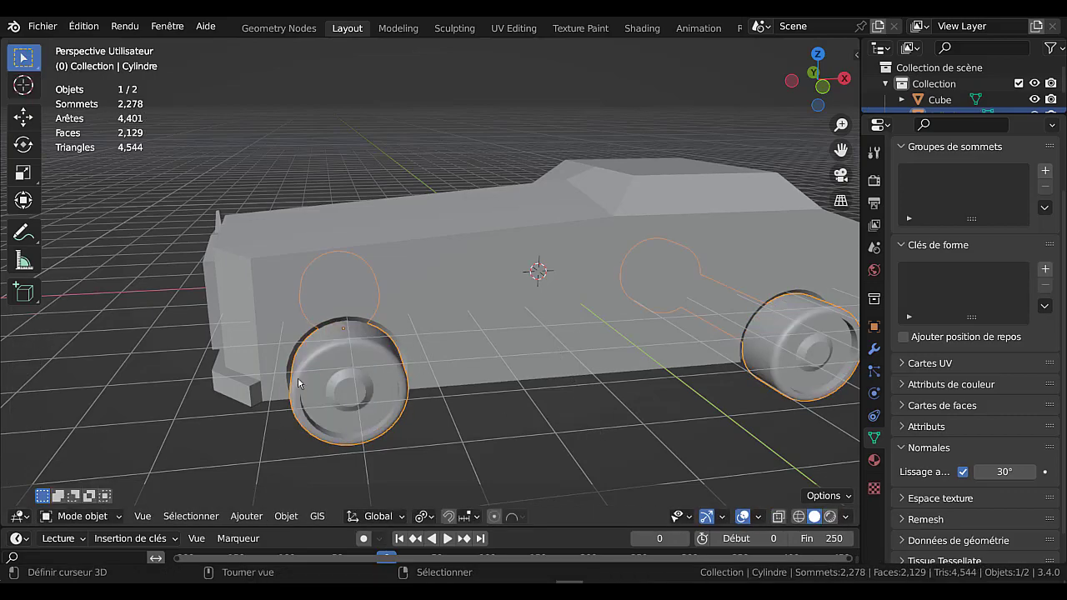
pyautogui.moveTo(297, 377); pyautogui.dragTo(475, 381, button='middle')
pyautogui.press('Tab')
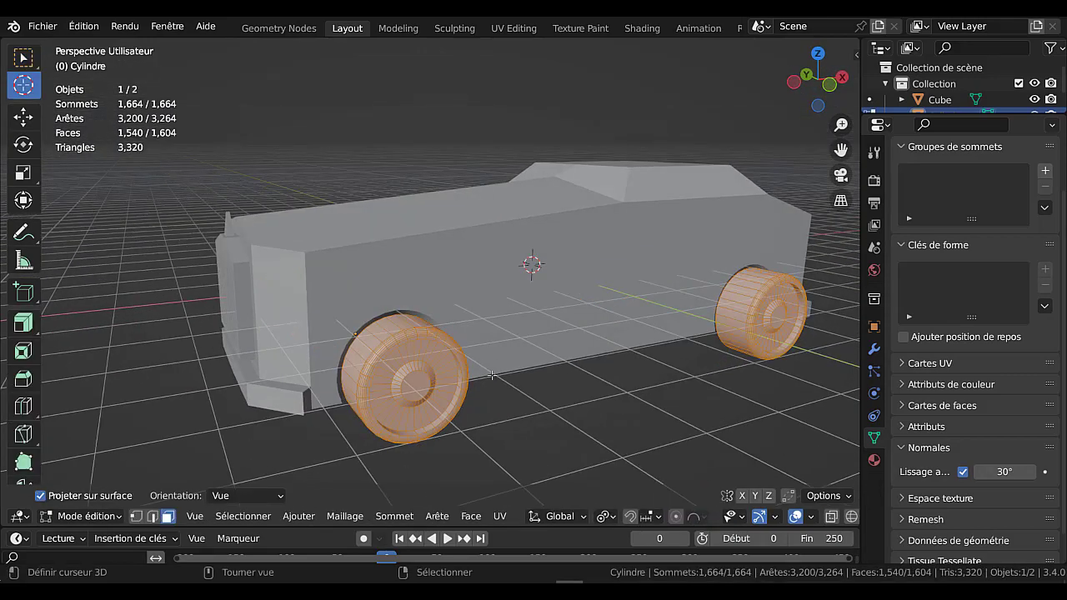
pyautogui.press('Tab')
# Edit the car body and select the three side faces around the front wheel arch on both sides of the car
pyautogui.moveTo(536, 311)
pyautogui.mouseDown(button='middle')
pyautogui.moveTo(540, 300)
pyautogui.moveTo(605, 313)
pyautogui.moveTo(543, 293)
pyautogui.mouseUp(button='middle')
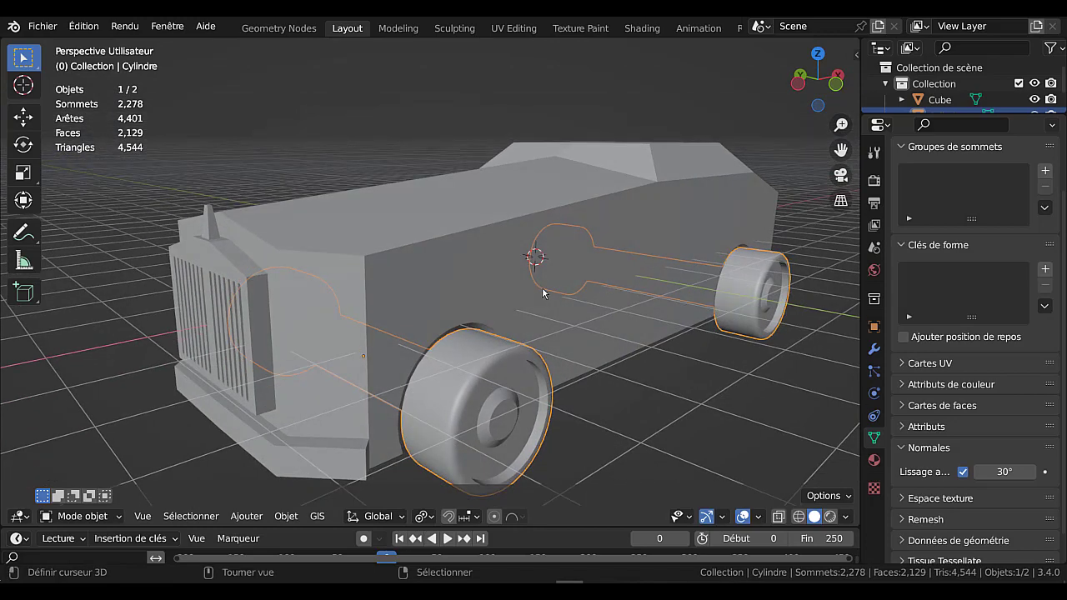
pyautogui.click(511, 285)
pyautogui.press('Tab')
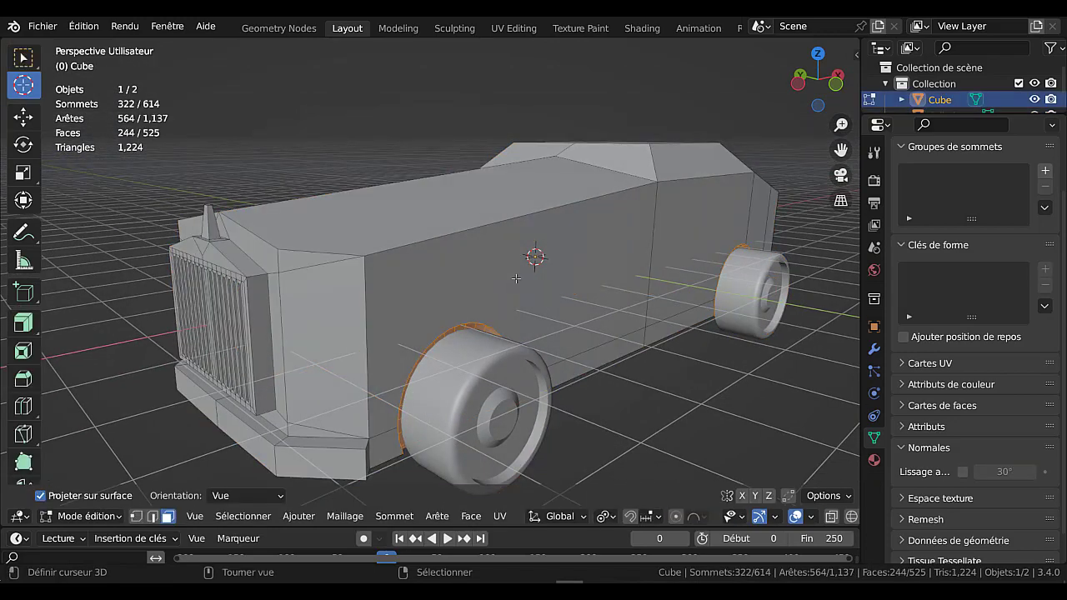
pyautogui.scroll(2, 525, 287)
pyautogui.scroll(-2, 527, 297)
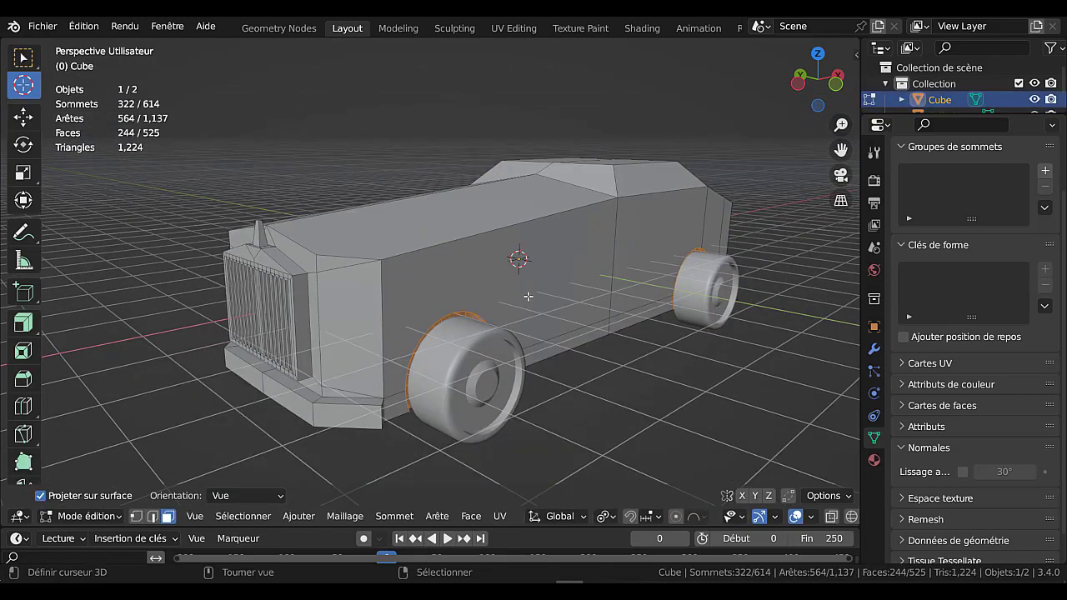
pyautogui.keyDown('shift'); pyautogui.moveTo(407, 406); pyautogui.dragTo(397, 367, button='middle'); pyautogui.keyUp('shift')
pyautogui.click(382, 344)
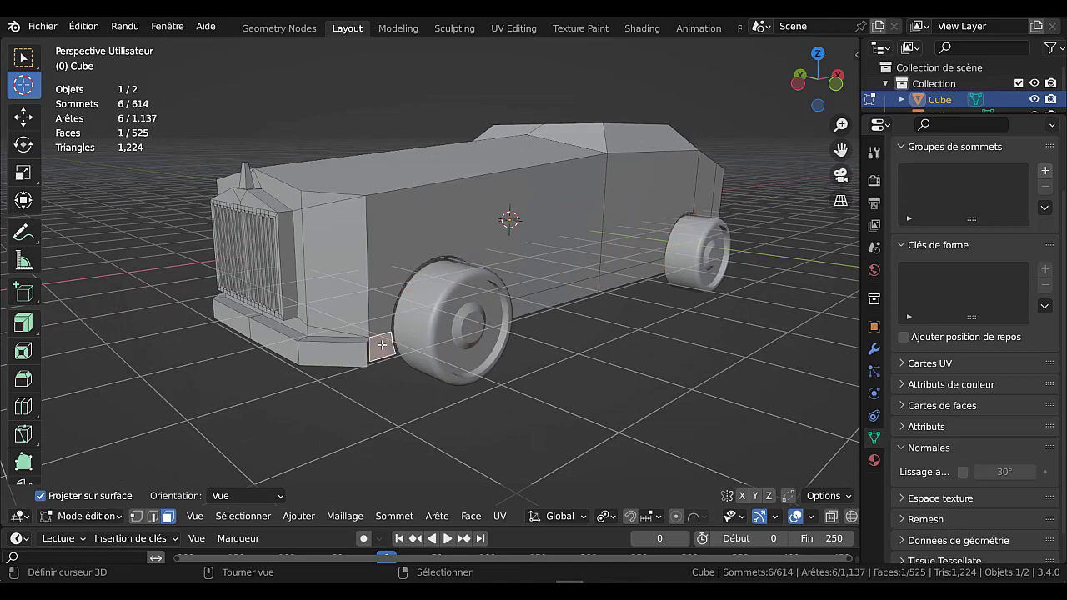
pyautogui.keyDown('shift'); pyautogui.click(388, 292); pyautogui.keyUp('shift')
pyautogui.keyDown('shift'); pyautogui.click(543, 300); pyautogui.keyUp('shift')
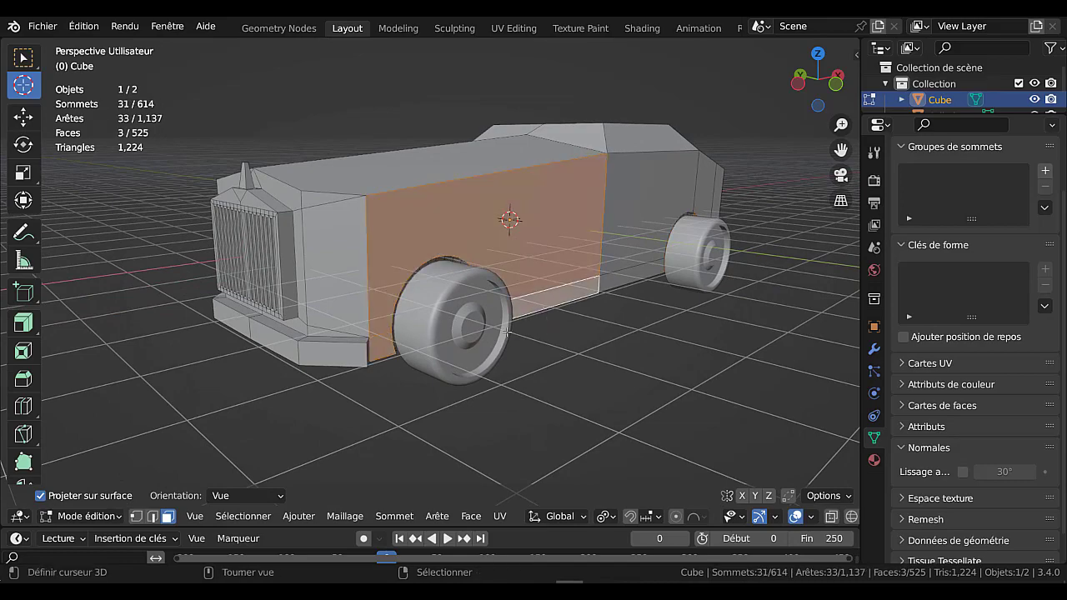
pyautogui.moveTo(316, 338); pyautogui.dragTo(563, 349, button='middle')
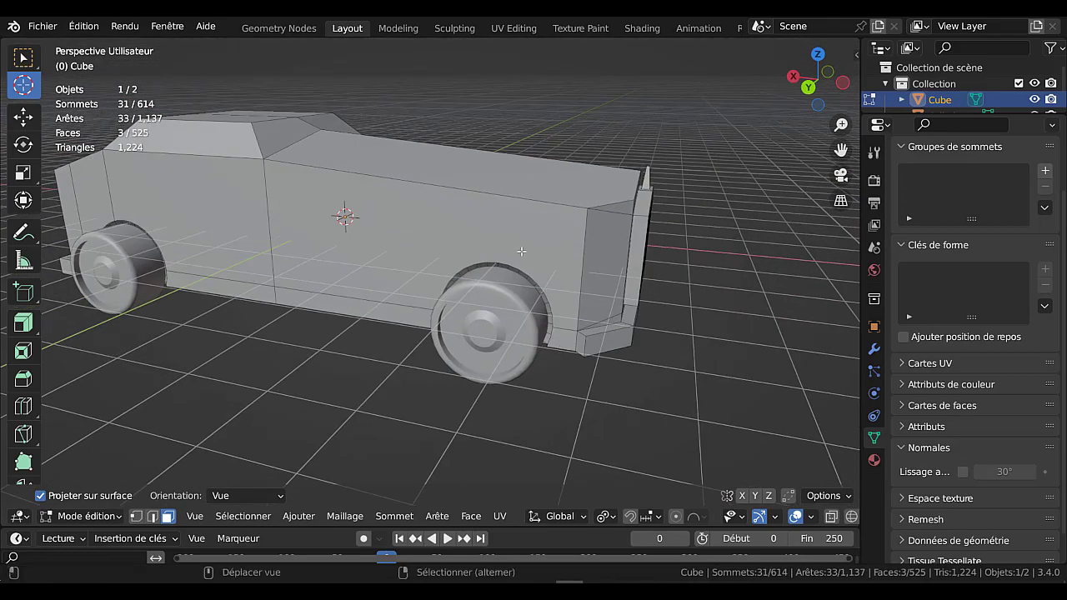
pyautogui.keyDown('shift'); pyautogui.click(552, 330); pyautogui.keyUp('shift')
pyautogui.keyDown('shift'); pyautogui.click(554, 334); pyautogui.keyUp('shift')
pyautogui.keyDown('shift'); pyautogui.click(426, 319); pyautogui.keyUp('shift')
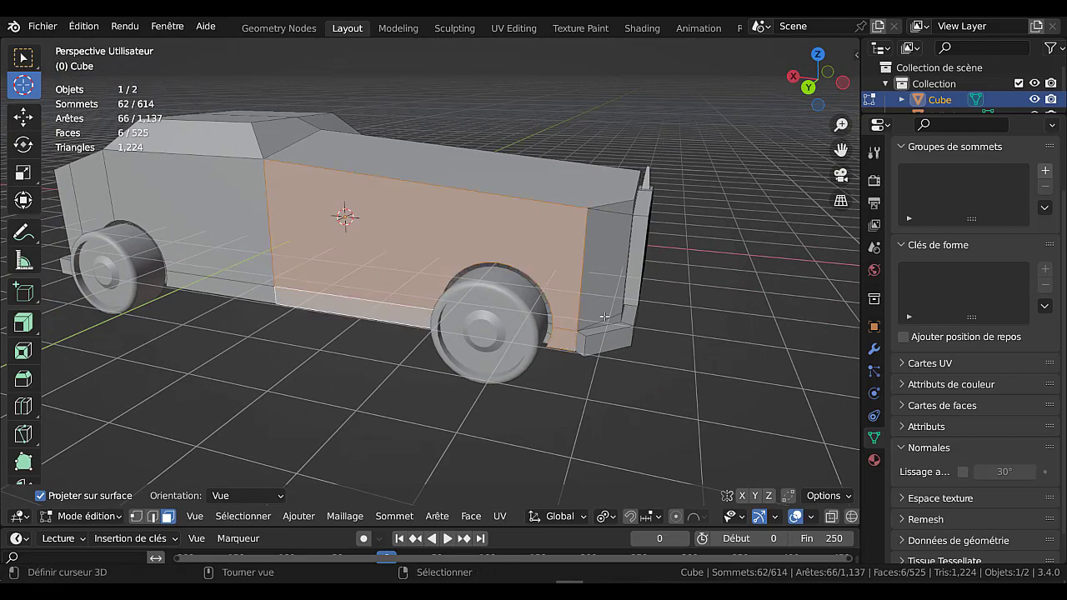
# Inset the selected front side faces by about 0.083 m as joined regions, with the individual option off
pyautogui.moveTo(430, 322); pyautogui.dragTo(589, 395, button='middle')
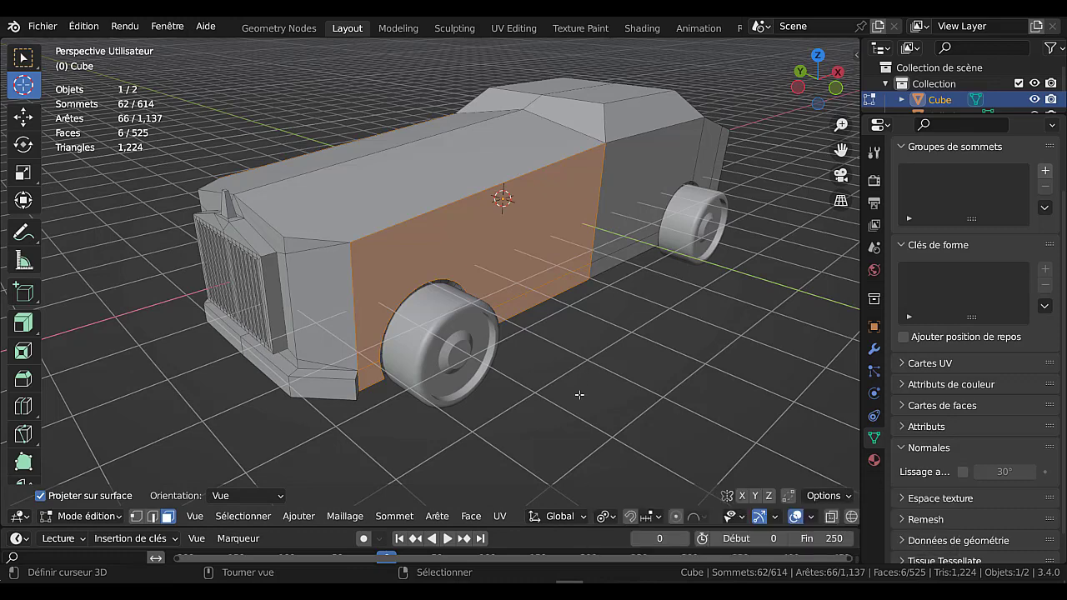
pyautogui.press('i')
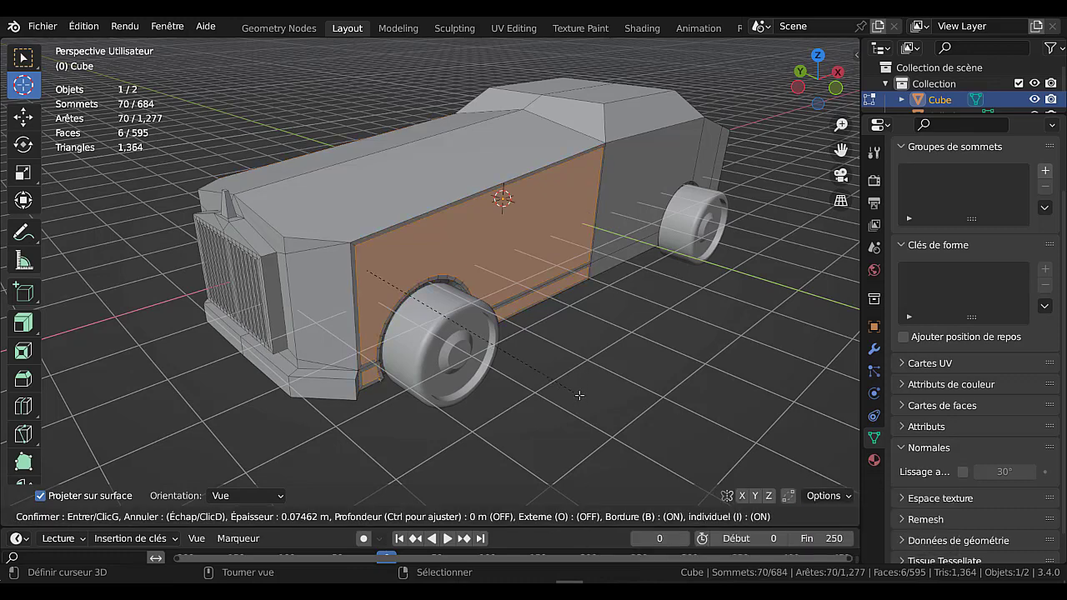
pyautogui.press('i')
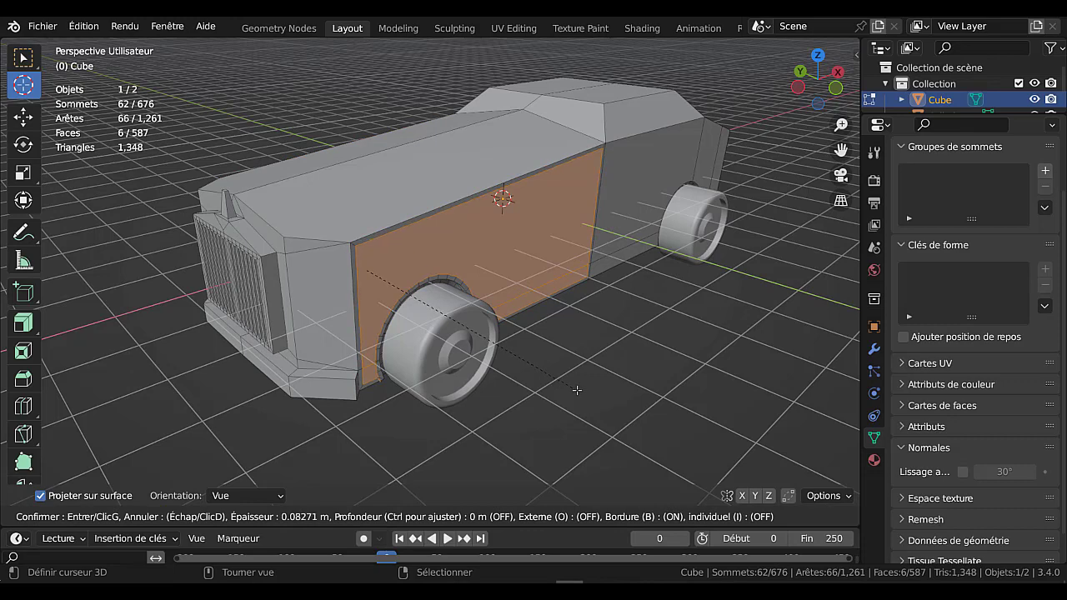
pyautogui.click(577, 390)
# Extrude the inset side faces in place and push them outward along their normals by about 0.46 m
pyautogui.moveTo(587, 389); pyautogui.dragTo(592, 391, button='middle')
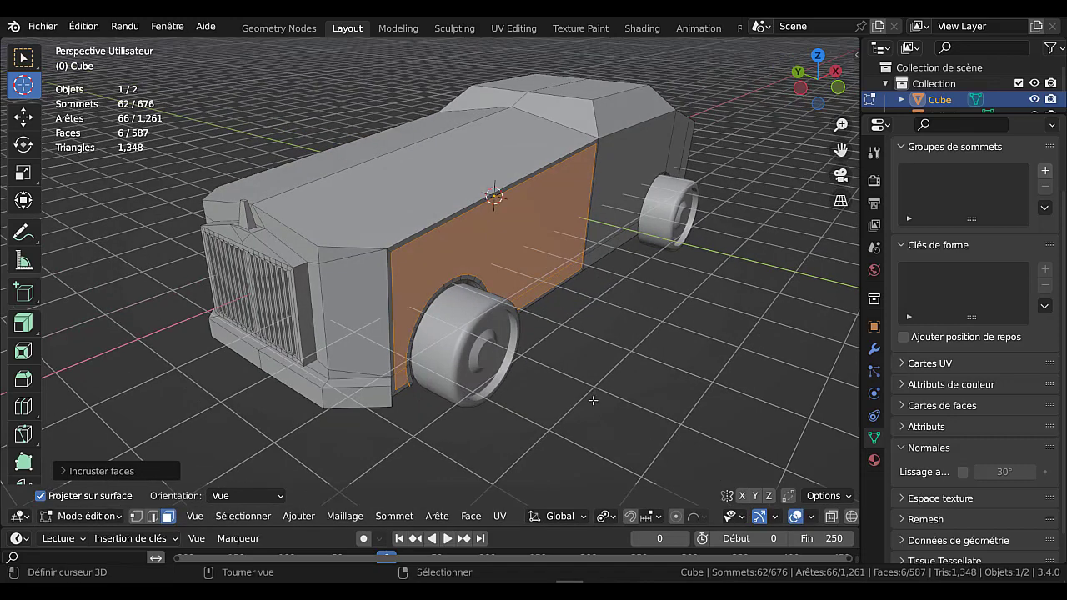
pyautogui.press('e')
pyautogui.rightClick(593, 400)
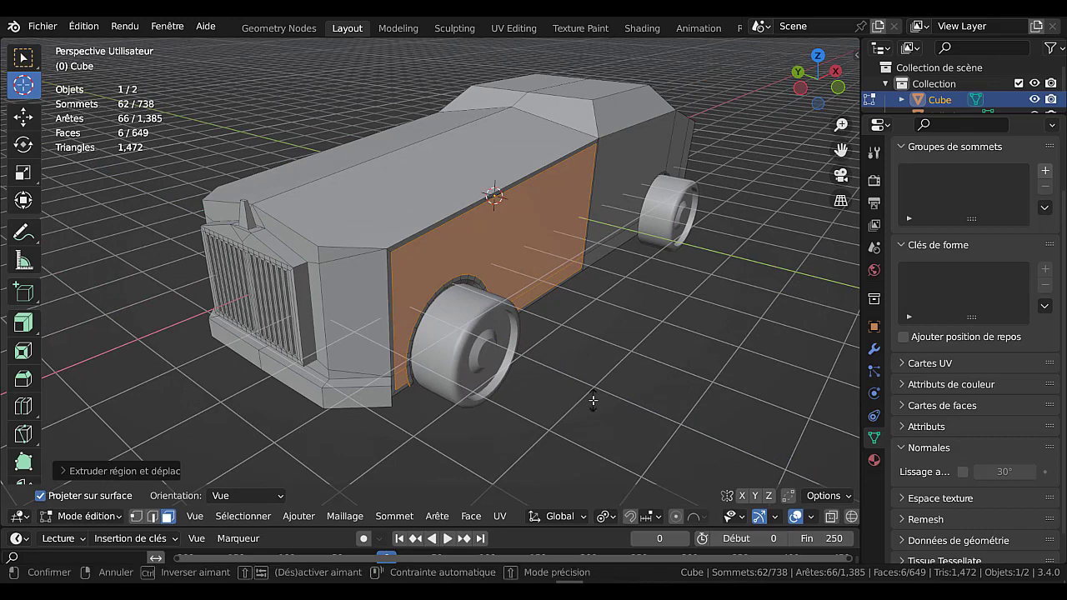
pyautogui.hotkey('alt', 's')
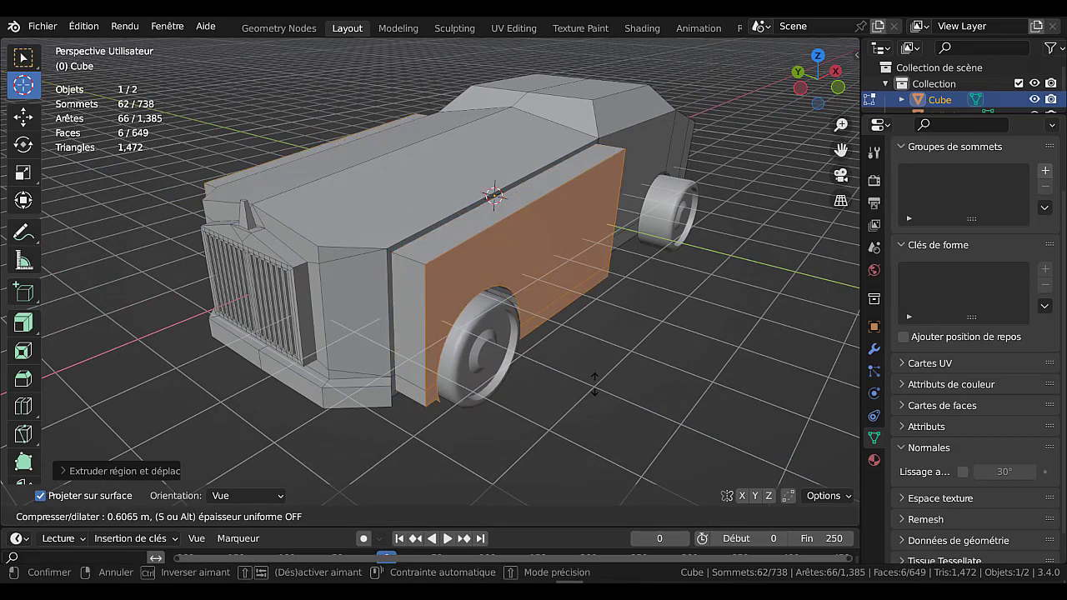
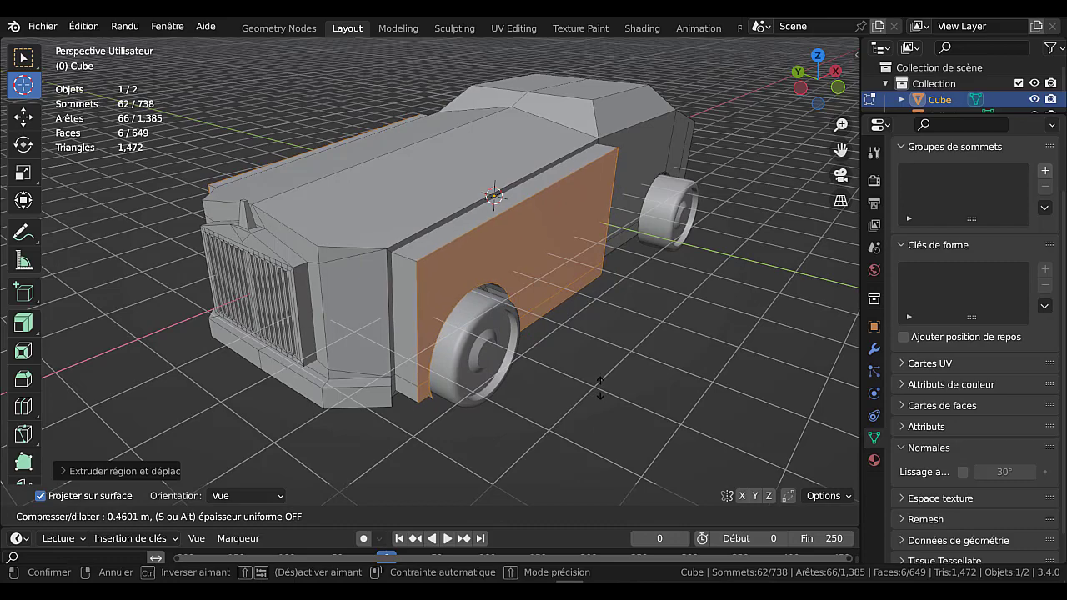
pyautogui.click(600, 388)
# Bevel the upper front corner edge of both extruded side panels by about 0.87 m with 6 segments and return to Object Mode
pyautogui.moveTo(529, 367); pyautogui.dragTo(633, 287, button='middle')
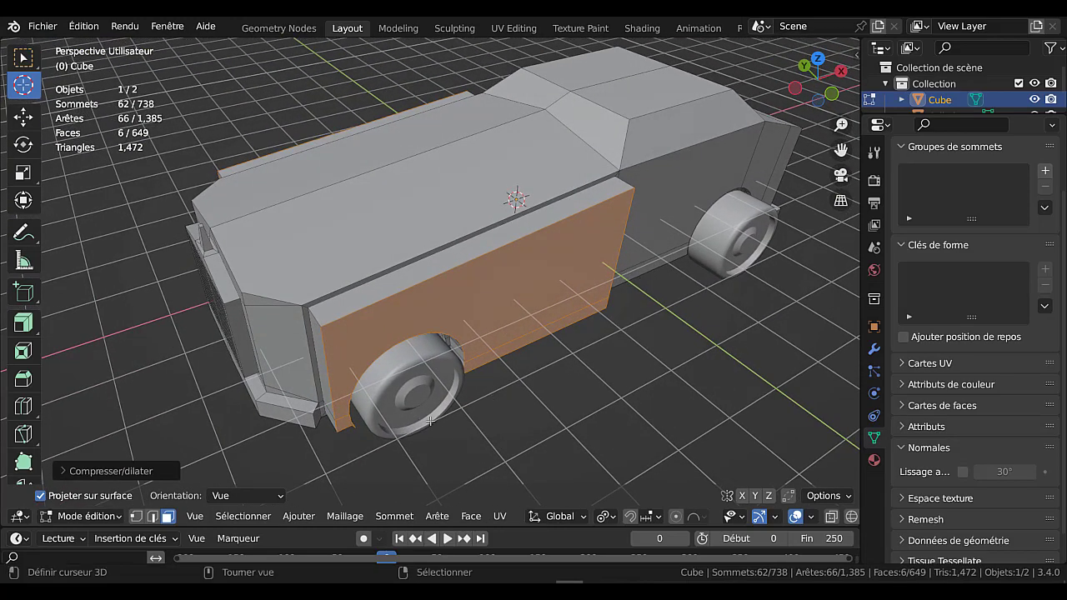
pyautogui.moveTo(429, 421); pyautogui.dragTo(365, 444, button='middle')
pyautogui.click(152, 516)
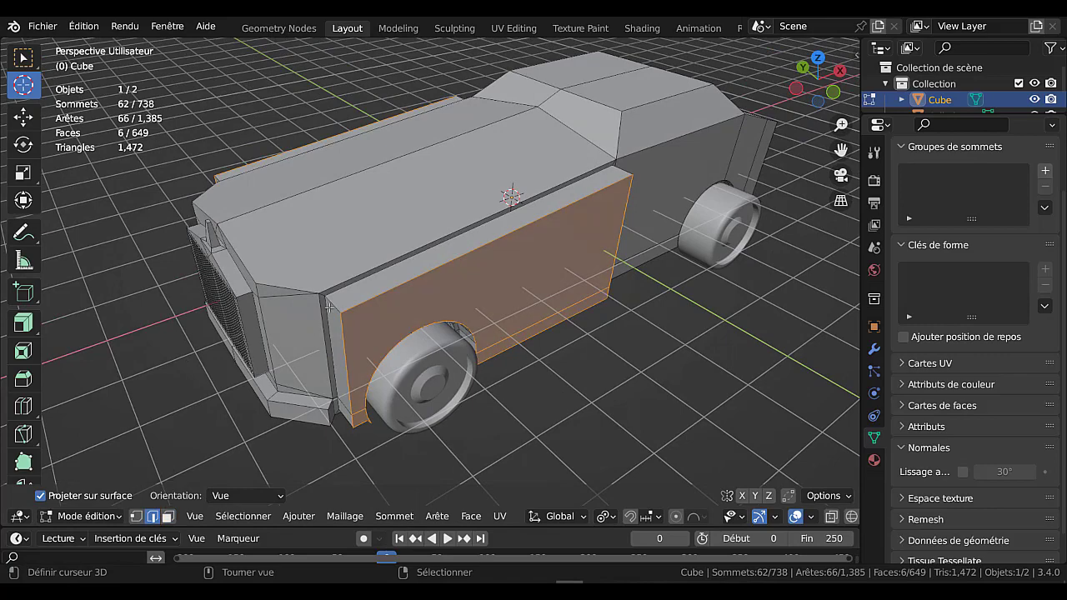
pyautogui.rightClick(329, 307)
pyautogui.moveTo(331, 333); pyautogui.dragTo(400, 353, button='middle')
pyautogui.keyDown('shift'); pyautogui.rightClick(247, 273); pyautogui.keyUp('shift')
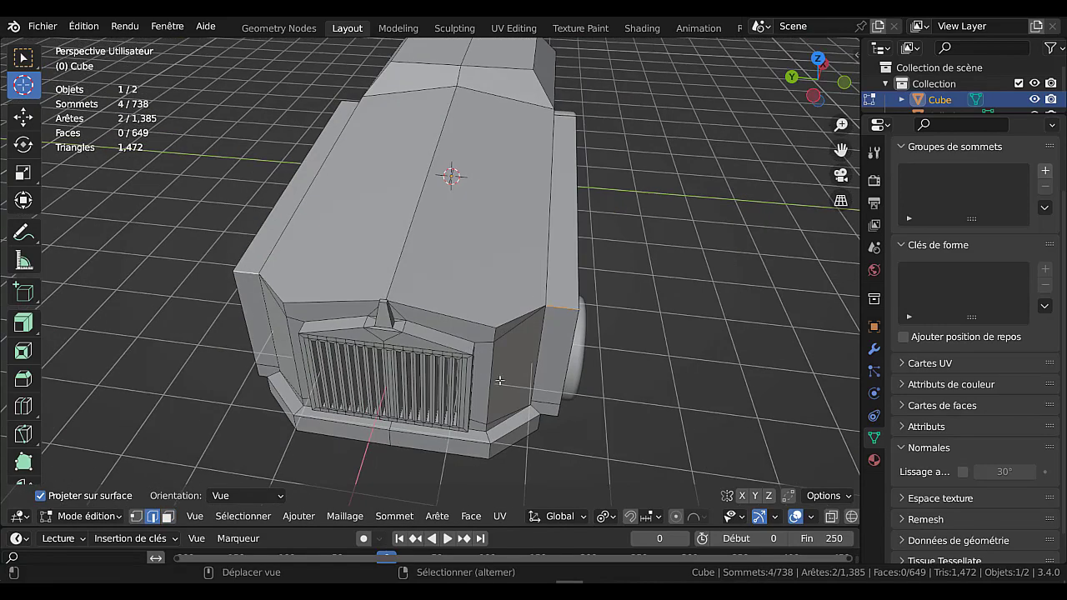
pyautogui.moveTo(500, 381); pyautogui.dragTo(555, 425, button='middle')
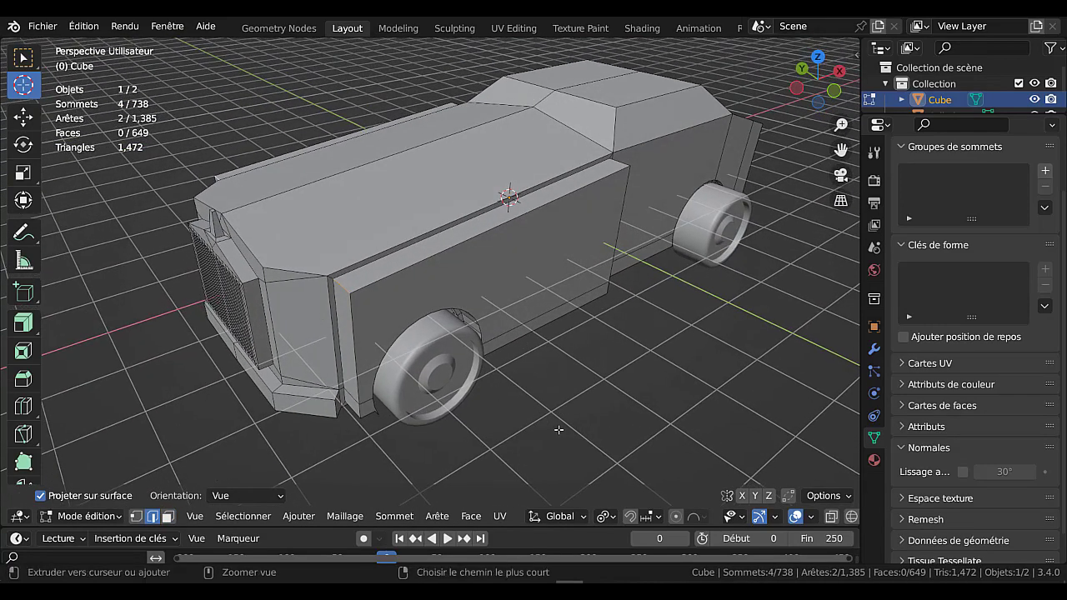
pyautogui.hotkey('ctrl', 'b')
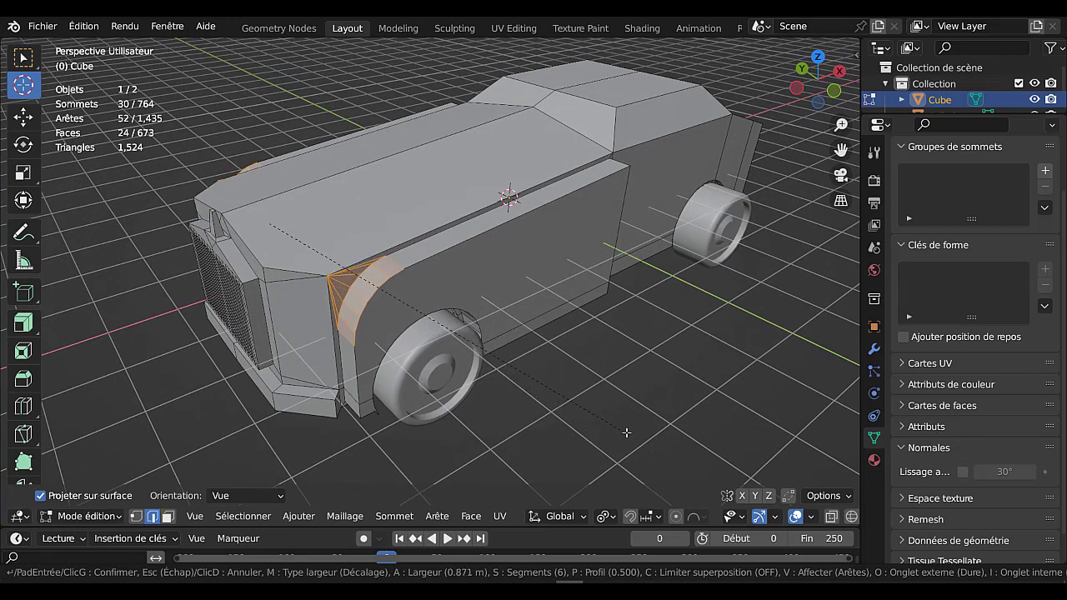
pyautogui.click(625, 431)
pyautogui.press('Tab')
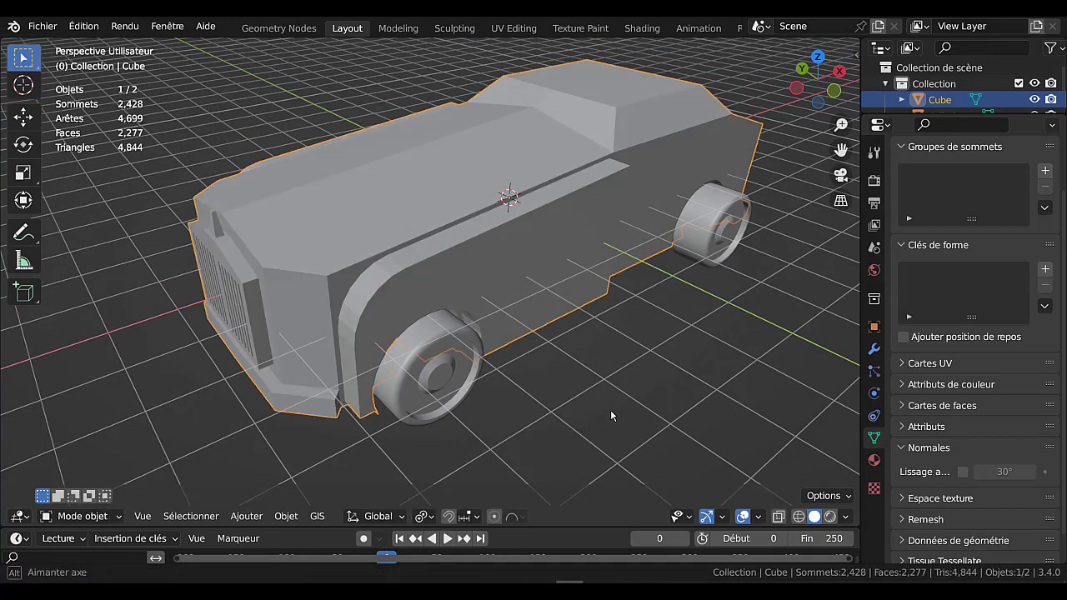
# Switch the viewport to rendered shading and apply auto smooth shading to the car body
pyautogui.moveTo(611, 415); pyautogui.dragTo(654, 442, button='middle')
pyautogui.click(830, 517)
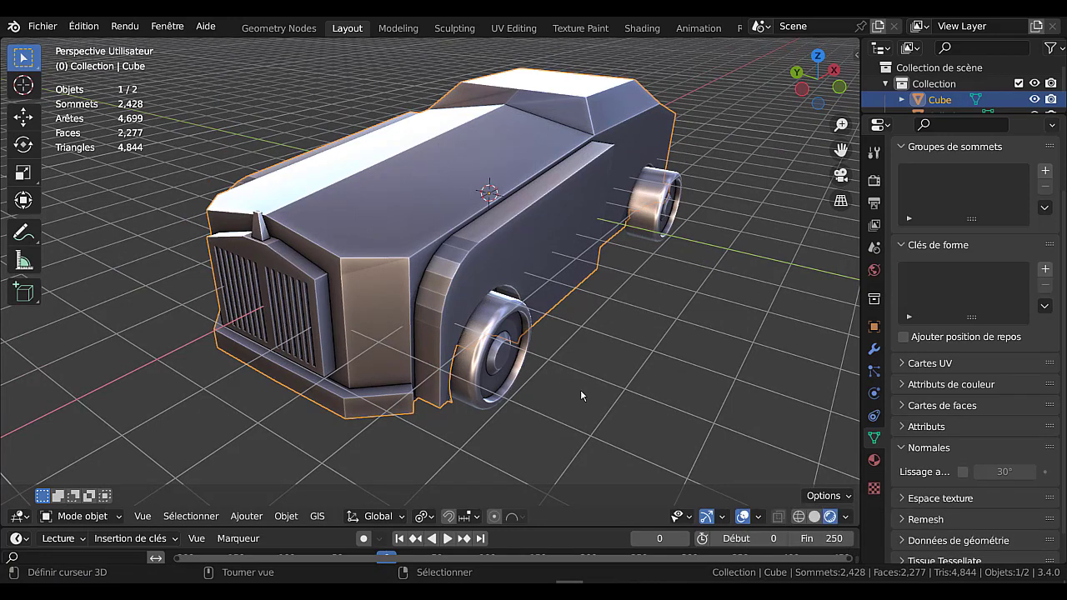
pyautogui.press('q')
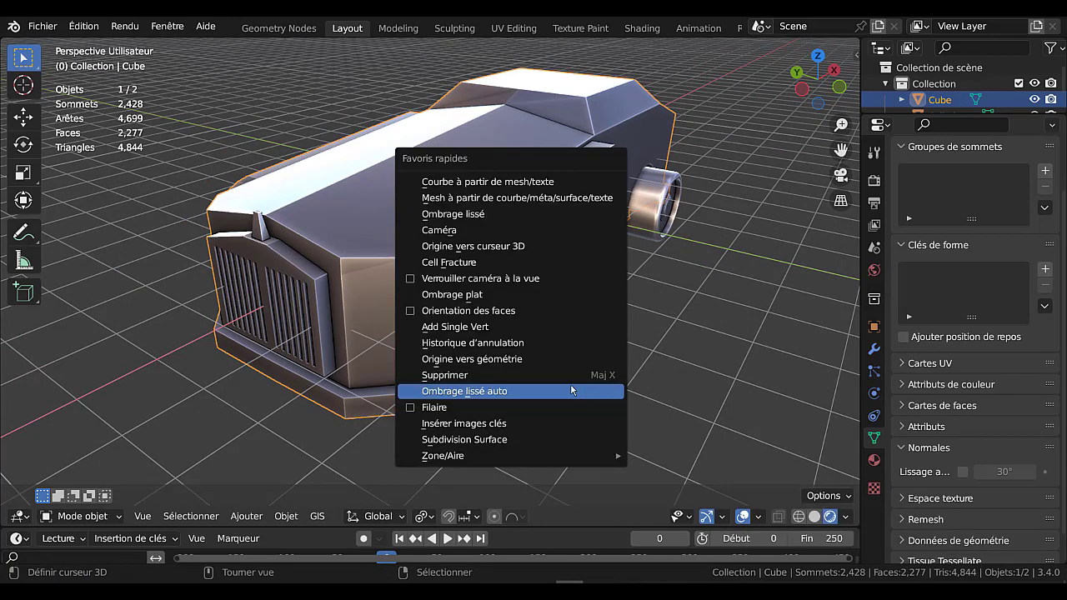
pyautogui.click(507, 394)
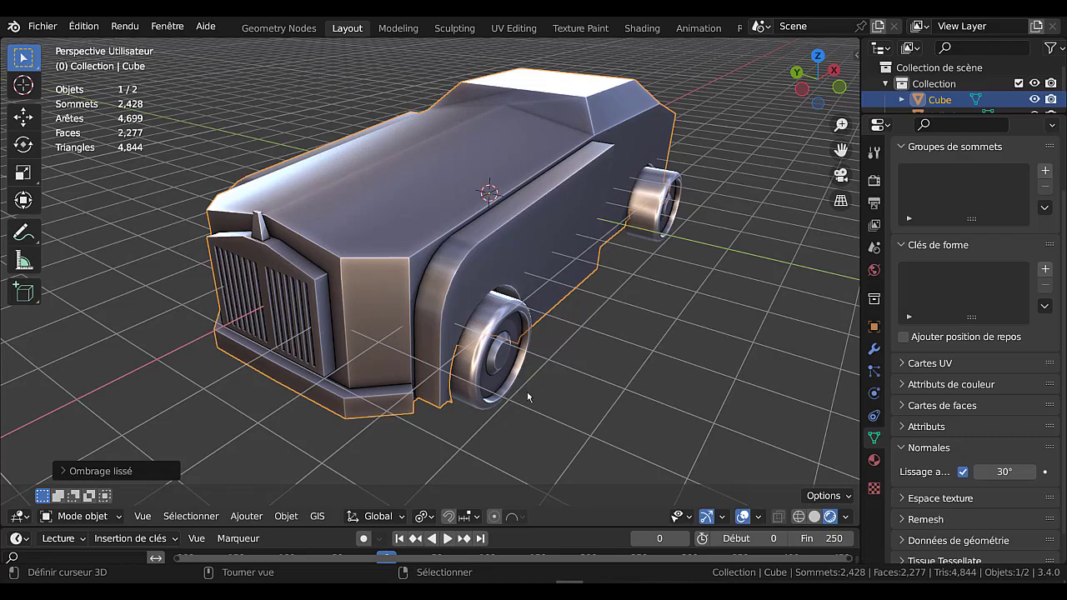
# Enter Edit Mode on the car body and clear the existing selection
pyautogui.press('Tab')
pyautogui.press('Tab')
pyautogui.moveTo(526, 395); pyautogui.dragTo(371, 390, button='middle')
pyautogui.press('Tab')
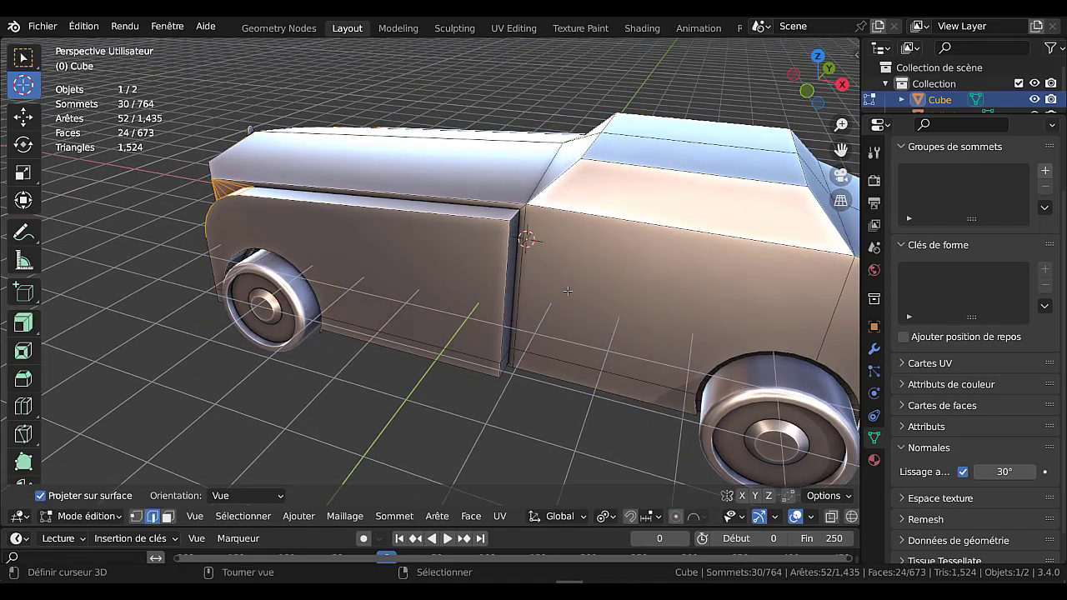
pyautogui.hotkey('alt', 'a')
pyautogui.press('Tab')
pyautogui.press('Tab')
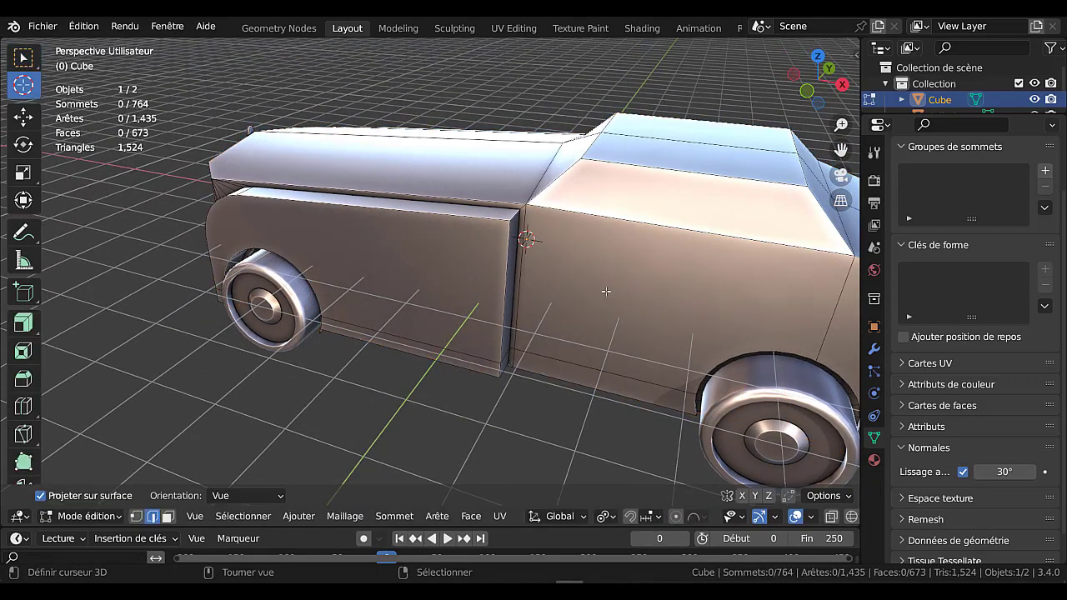
# In solid shading, select the large door-area face ahead of the rear wheel and the narrow sill face below it, using face selection
pyautogui.keyDown('shift'); pyautogui.moveTo(598, 336); pyautogui.dragTo(583, 304, button='middle'); pyautogui.keyUp('shift')
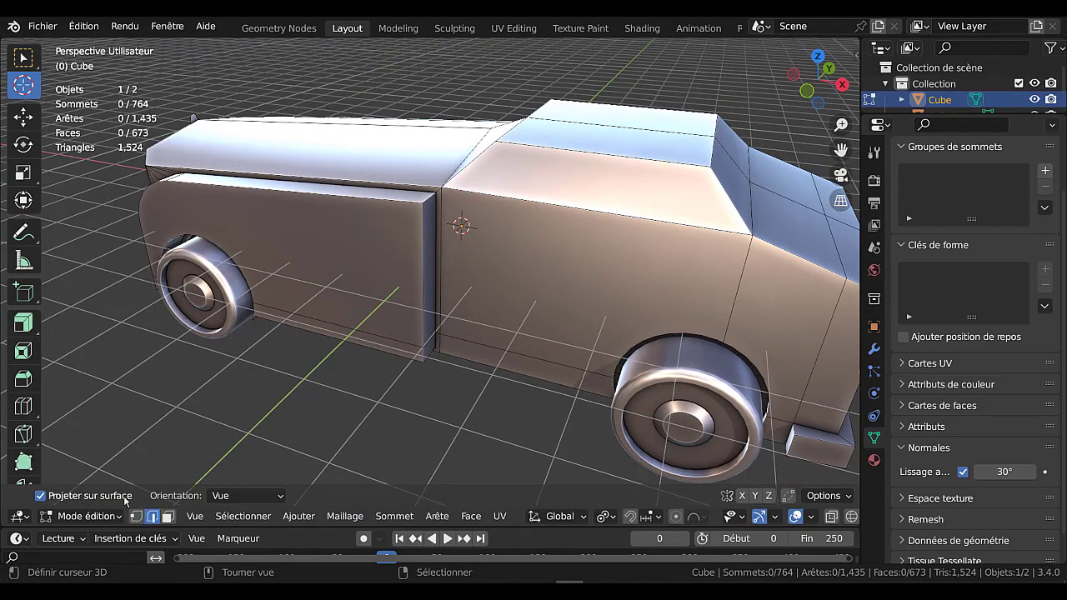
pyautogui.click(505, 307)
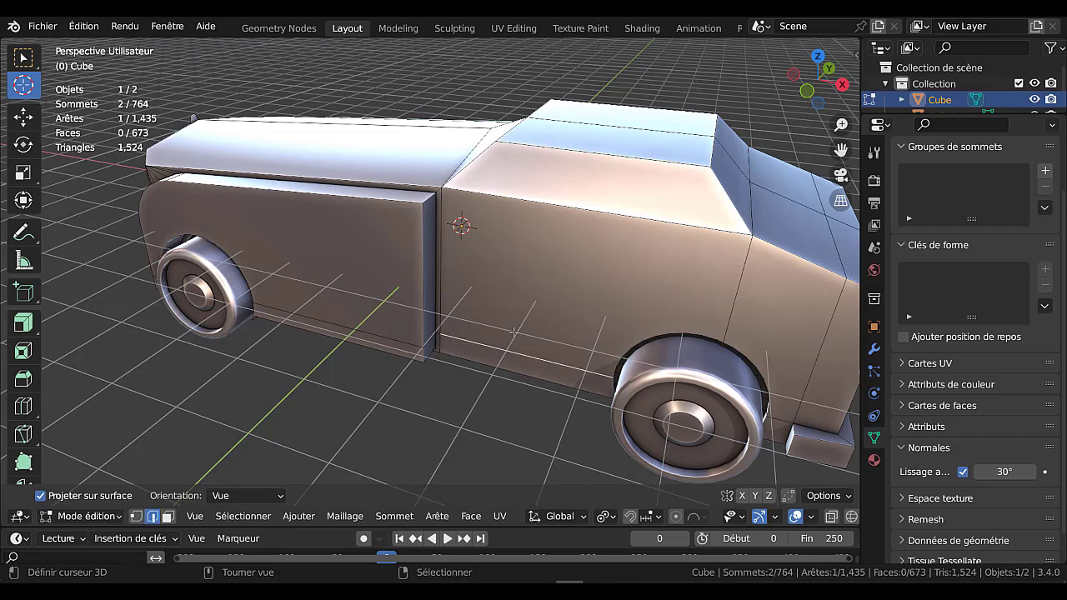
pyautogui.click(167, 516)
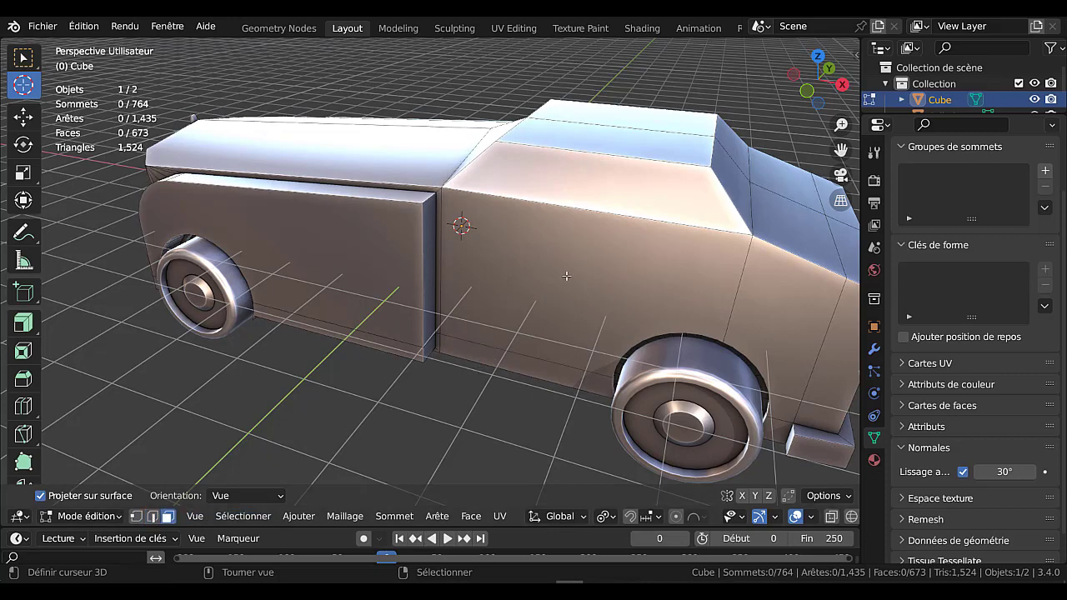
pyautogui.click(541, 345)
pyautogui.scroll(-2, 823, 520)
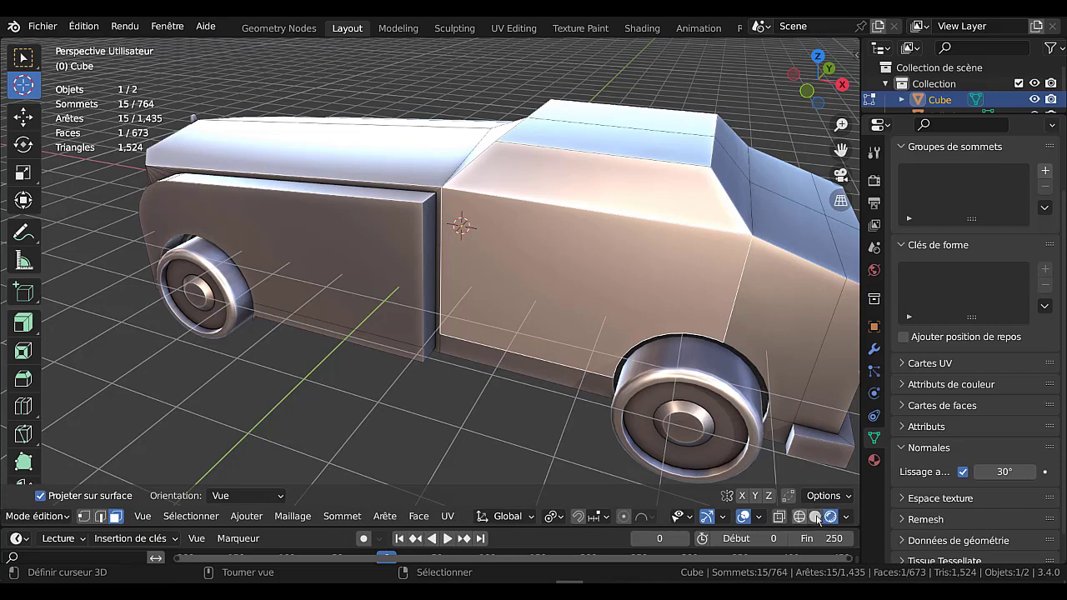
pyautogui.click(816, 517)
pyautogui.keyDown('shift'); pyautogui.click(538, 369); pyautogui.keyUp('shift')
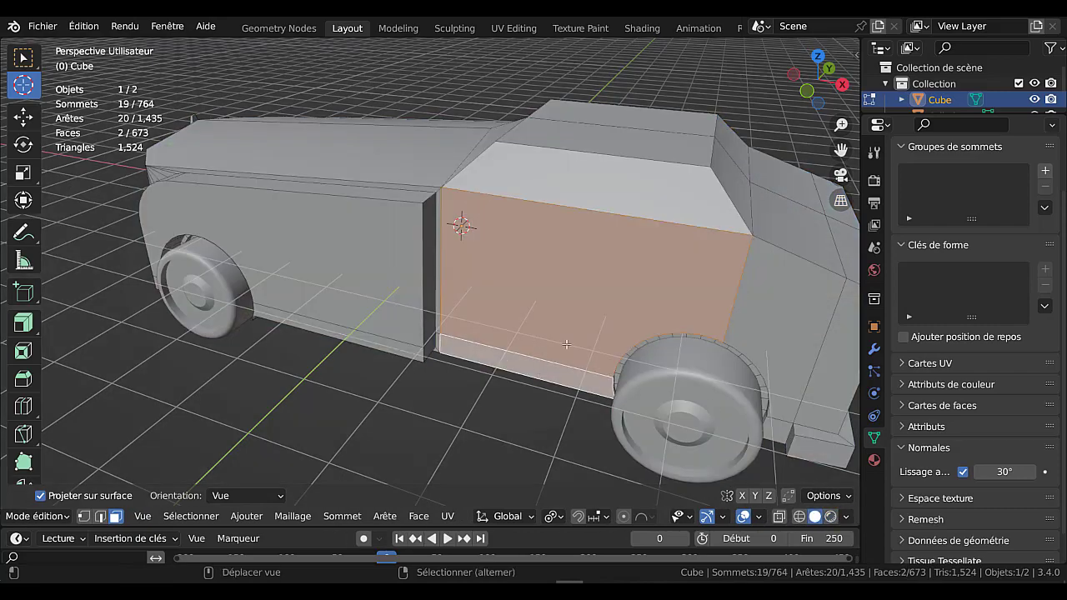
pyautogui.moveTo(595, 305); pyautogui.dragTo(549, 279, button='middle')
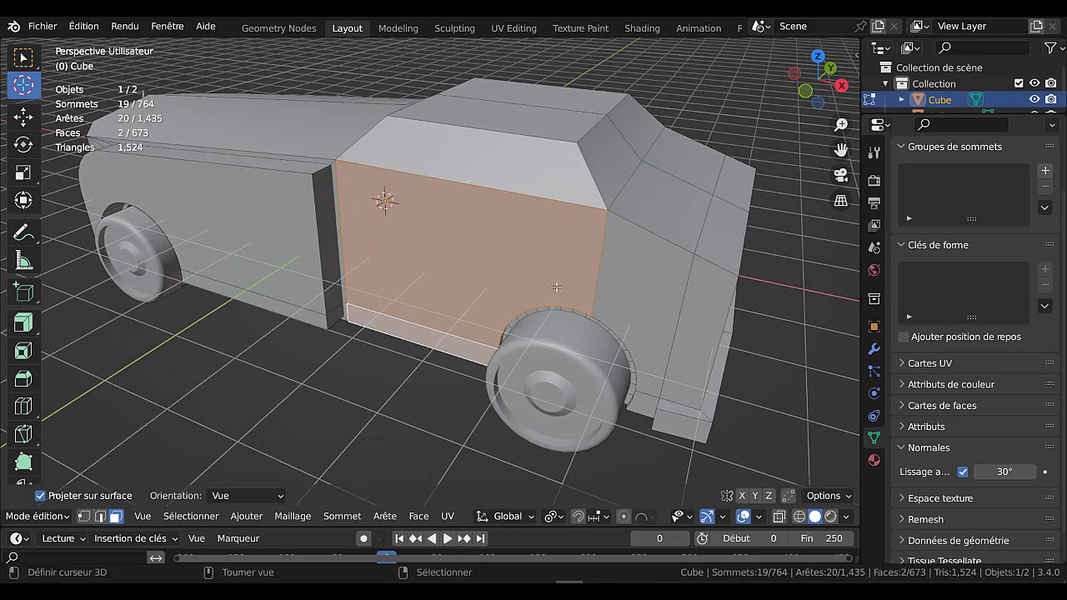
# Try insetting the two selected side faces and extruding them outward on one side of the car only
pyautogui.press('i')
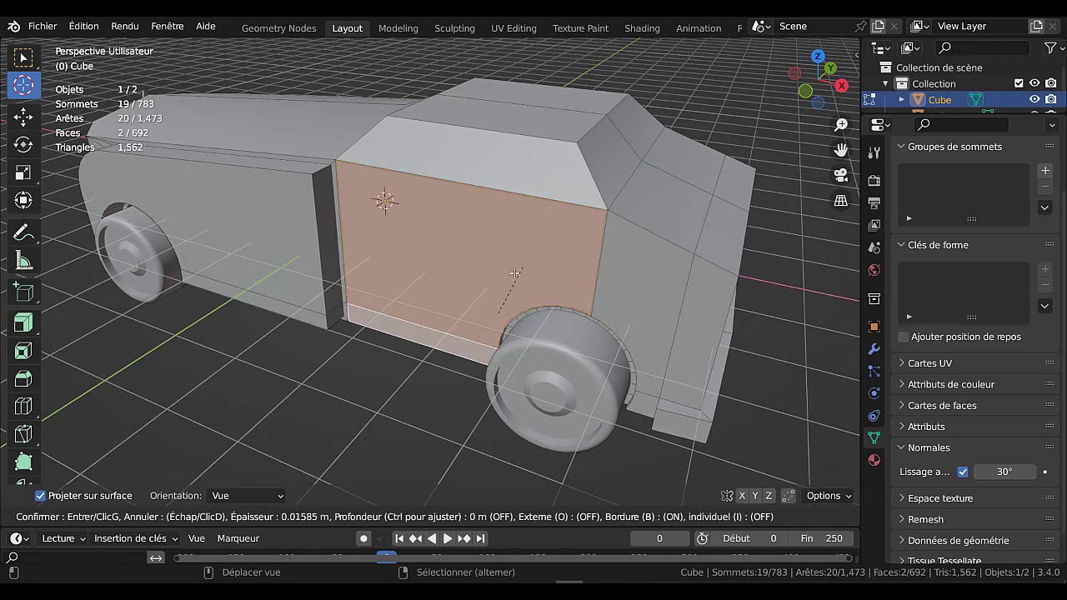
pyautogui.click(490, 289)
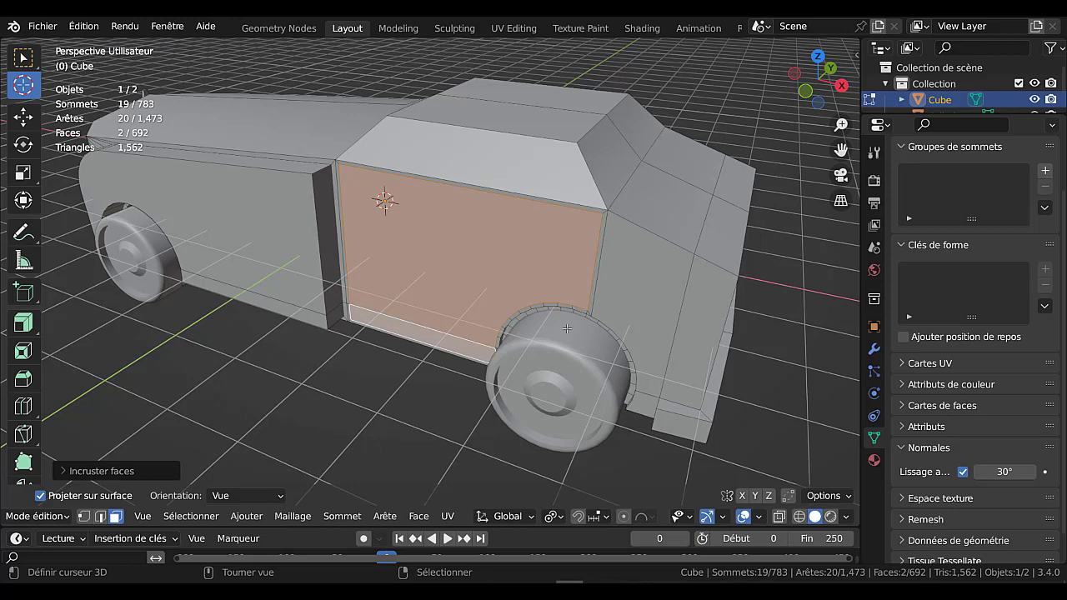
pyautogui.press('e')
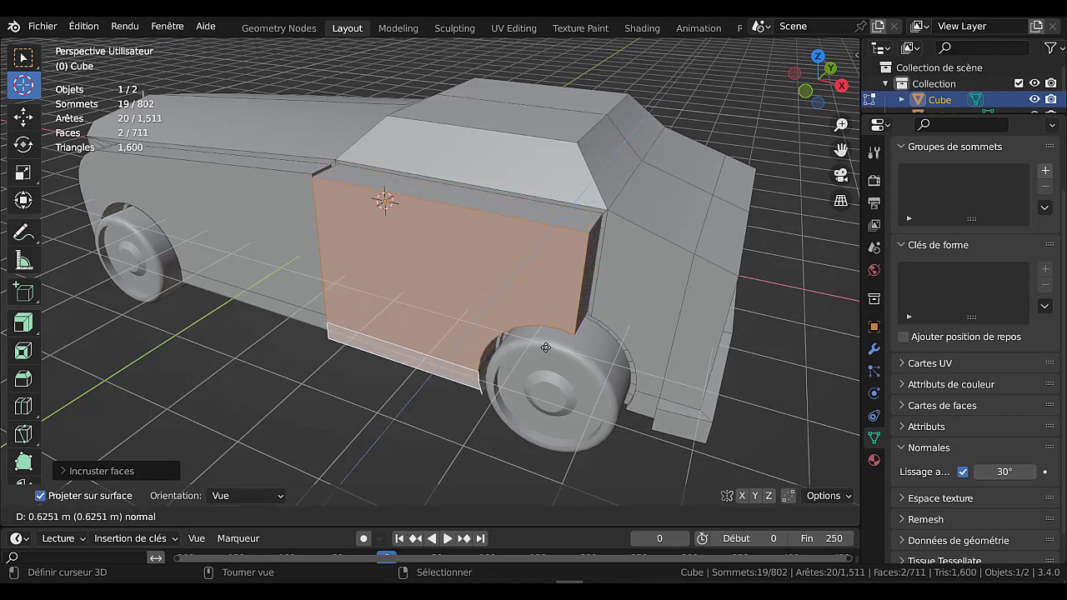
pyautogui.click(548, 345)
pyautogui.moveTo(548, 344); pyautogui.dragTo(586, 406, button='middle')
pyautogui.press('KP_7')
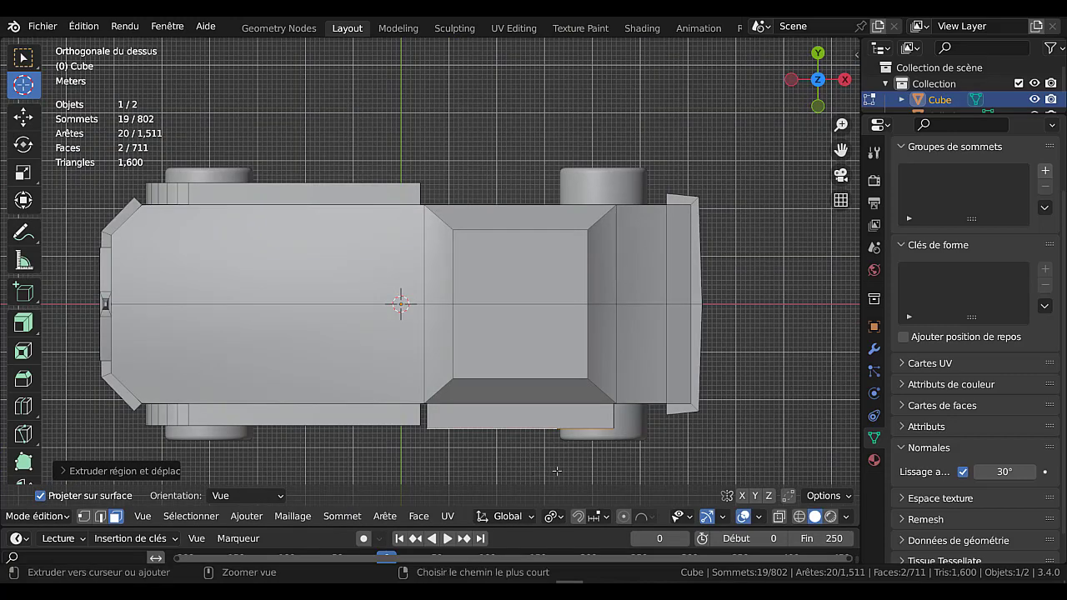
pyautogui.hotkey('ctrl', 'z')
pyautogui.moveTo(556, 472); pyautogui.dragTo(531, 410, button='middle')
pyautogui.hotkey('ctrl', 'z')
# Add the matching door and sill faces on the opposite side to the selection and inset all four with a thin border
pyautogui.keyDown('shift'); pyautogui.rightClick(403, 283); pyautogui.keyUp('shift')
pyautogui.keyDown('shift'); pyautogui.rightClick(423, 316); pyautogui.keyUp('shift')
pyautogui.press('i')
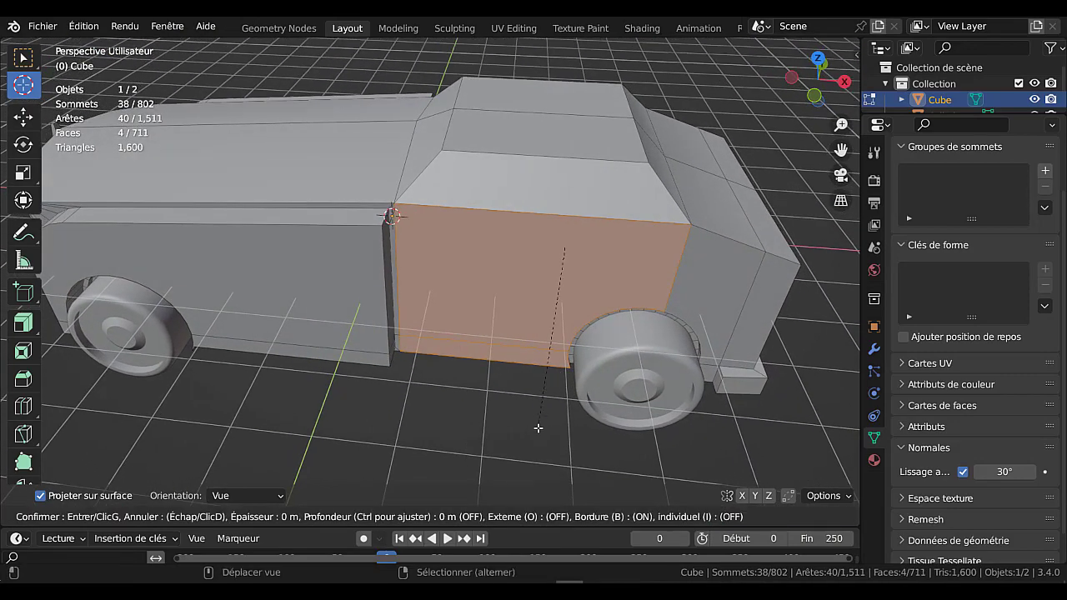
pyautogui.click(537, 402)
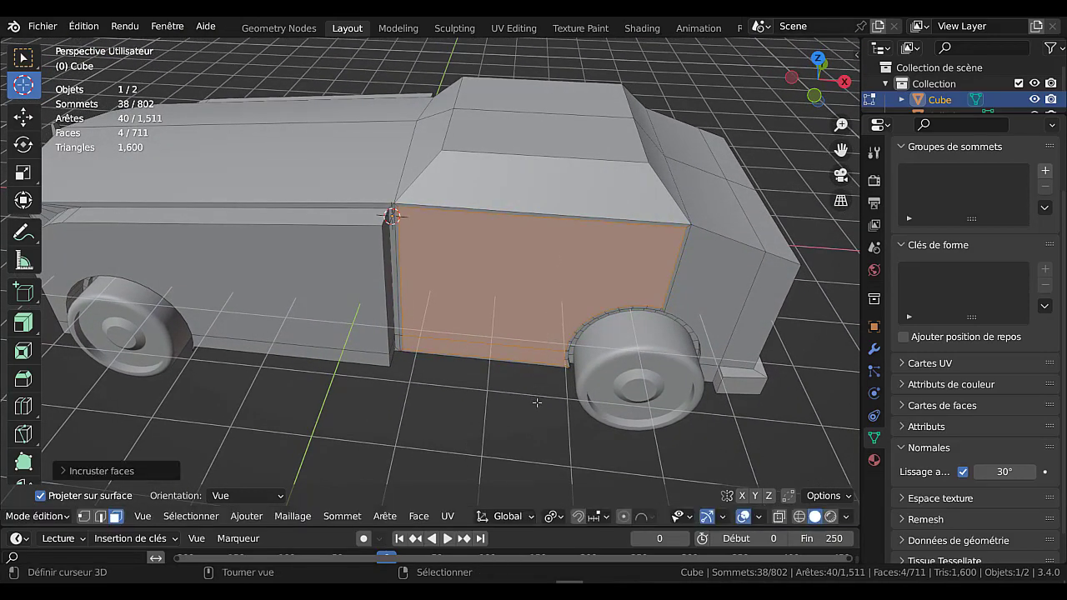
# Extrude the four inset door and sill faces in place and fatten them outward about 0.44 m, level with the front fenders
pyautogui.press('KP_7')
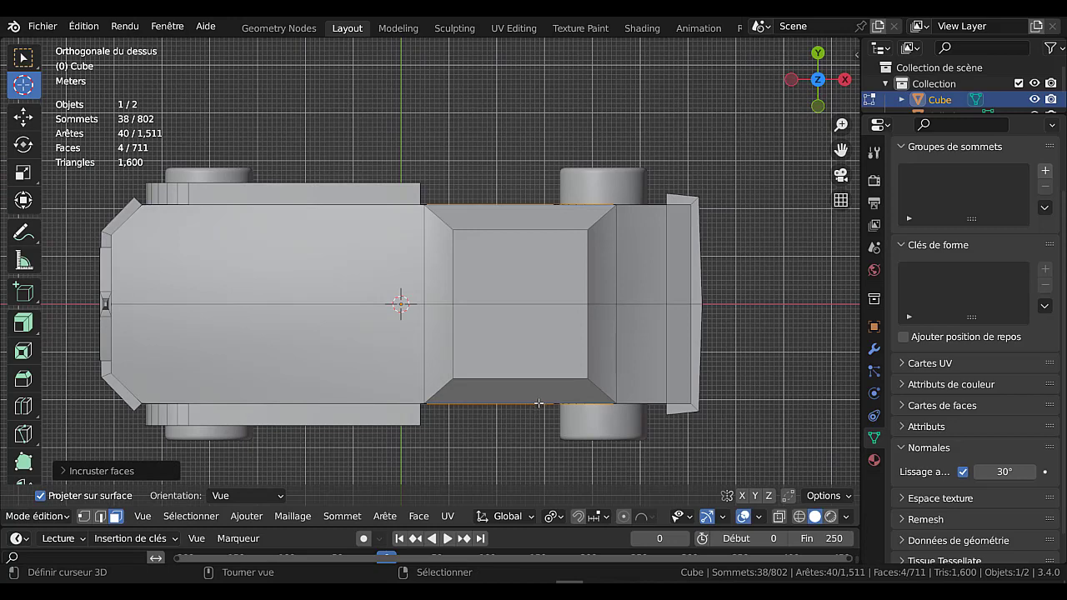
pyautogui.press('e')
pyautogui.rightClick(538, 404)
pyautogui.hotkey('alt', 's')
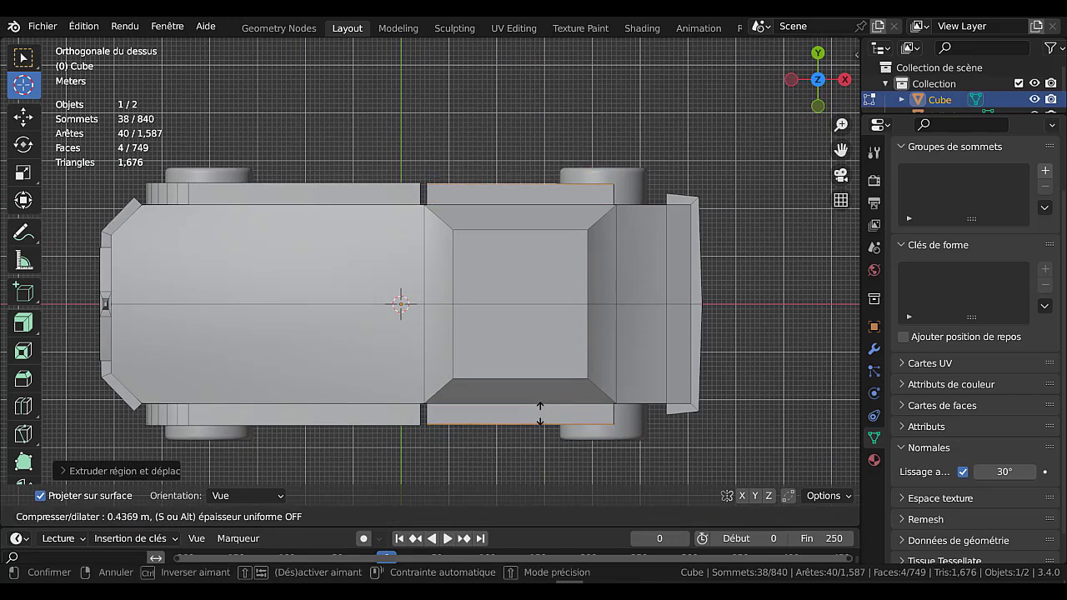
pyautogui.click(538, 410)
# Select the three side faces behind the rear wheel on both sides of the car and inset them about 0.03 m
pyautogui.moveTo(539, 410); pyautogui.dragTo(713, 260, button='middle')
pyautogui.click(709, 260)
pyautogui.keyDown('shift'); pyautogui.click(716, 261); pyautogui.keyUp('shift')
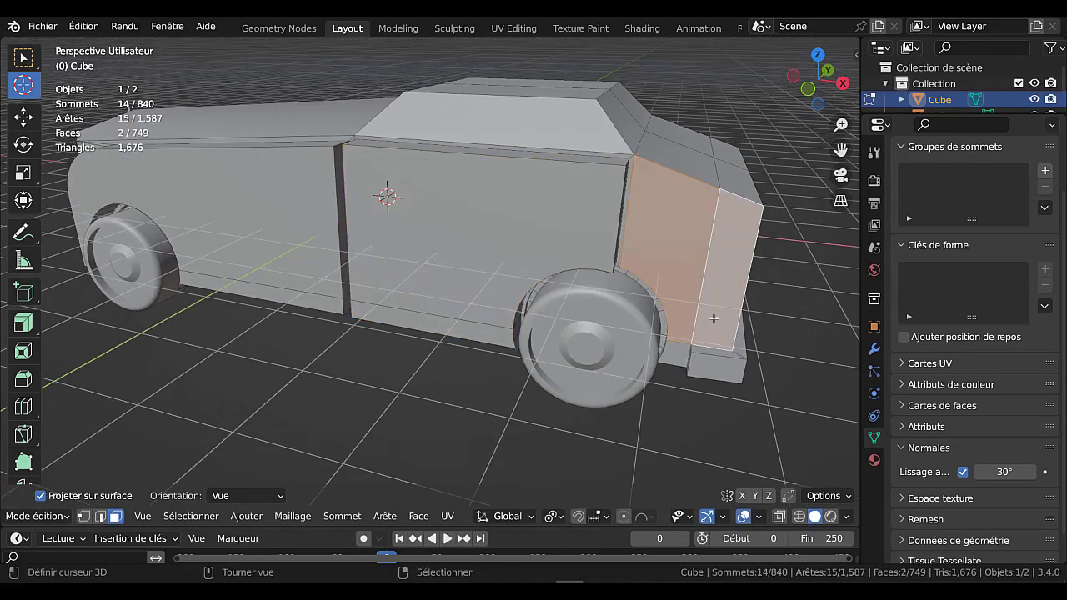
pyautogui.keyDown('shift'); pyautogui.click(689, 356); pyautogui.keyUp('shift')
pyautogui.moveTo(692, 353); pyautogui.dragTo(153, 271, button='middle')
pyautogui.keyDown('shift'); pyautogui.click(158, 248); pyautogui.keyUp('shift')
pyautogui.keyDown('shift'); pyautogui.click(135, 276); pyautogui.keyUp('shift')
pyautogui.keyDown('shift'); pyautogui.click(193, 353); pyautogui.keyUp('shift')
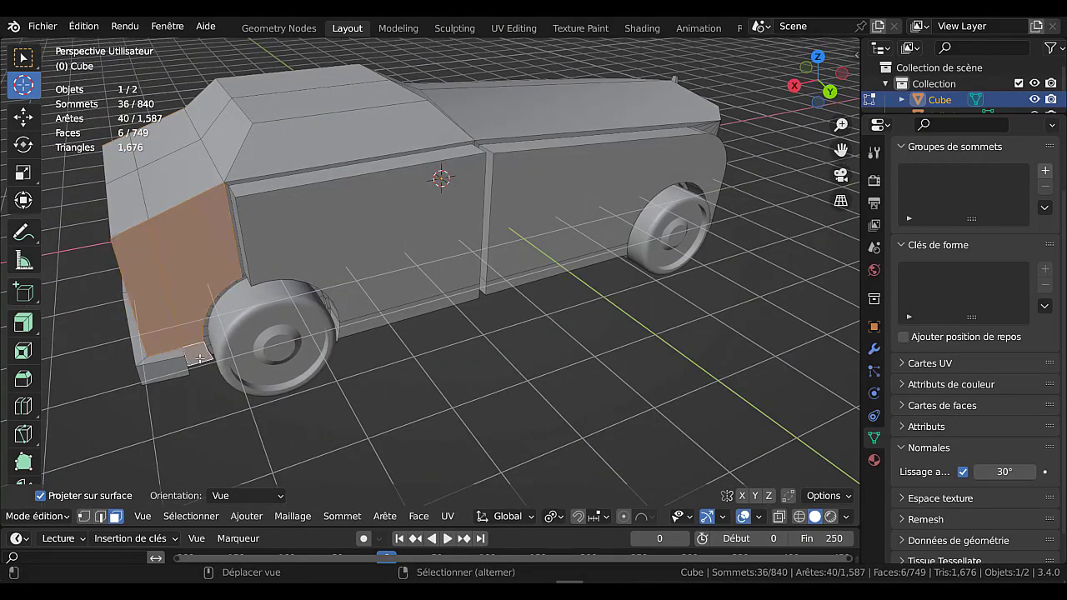
pyautogui.press('i')
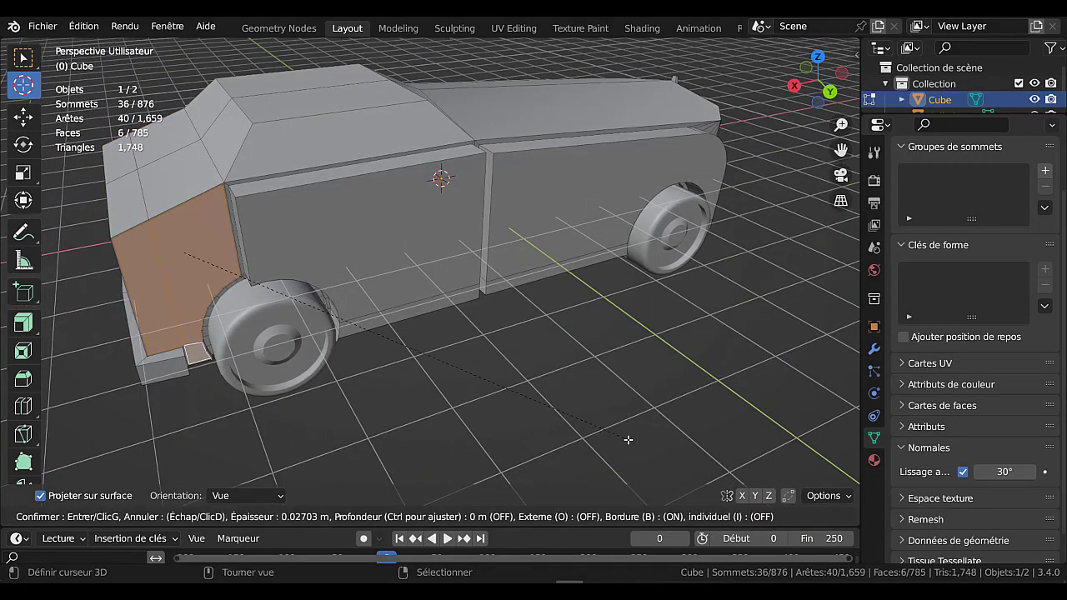
pyautogui.click(621, 426)
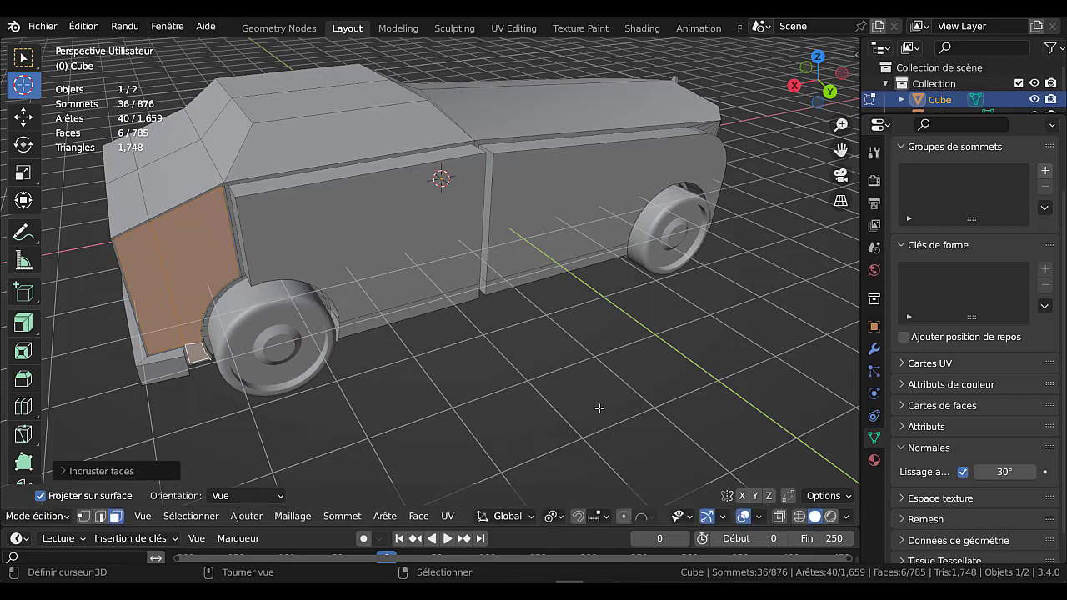
# Try extruding the six inset rear side faces in place and fattening them outward from the perspective view
pyautogui.moveTo(615, 419); pyautogui.dragTo(645, 405, button='middle')
pyautogui.press('e')
pyautogui.press('Escape')
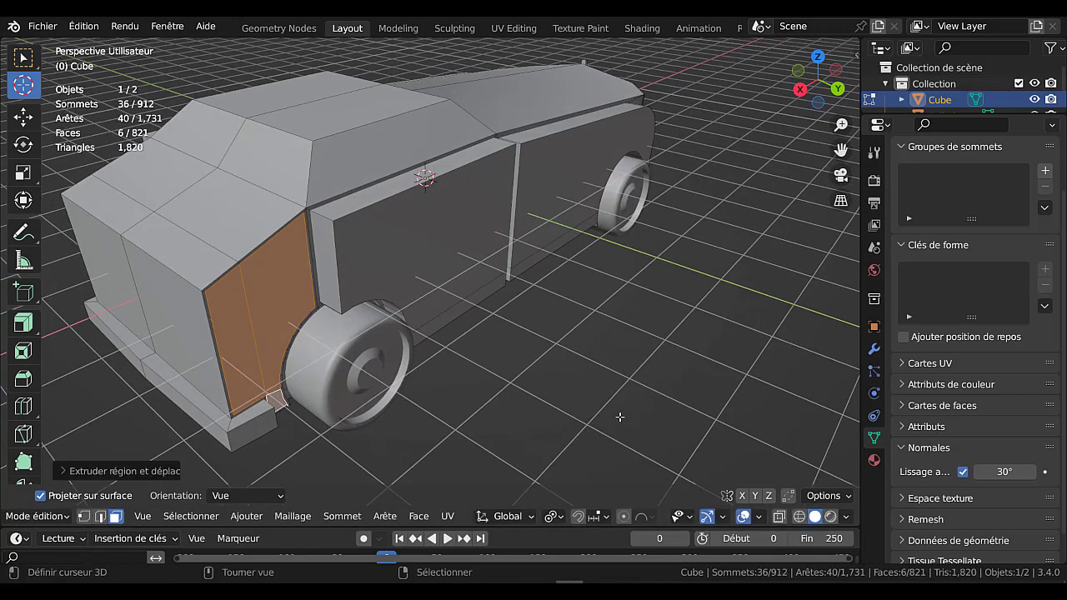
pyautogui.hotkey('alt', 's')
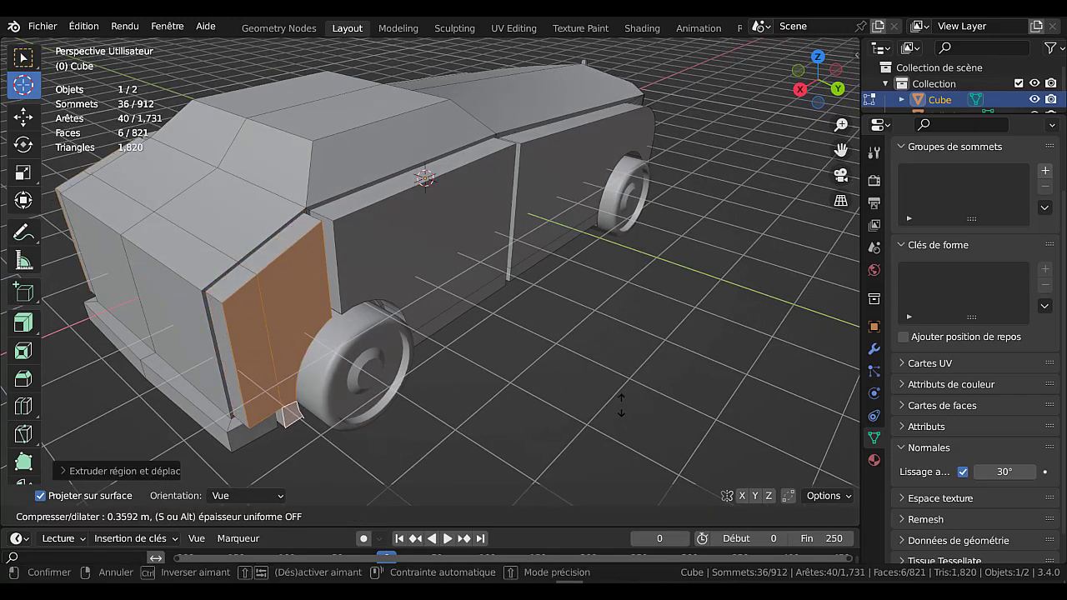
pyautogui.click(605, 386)
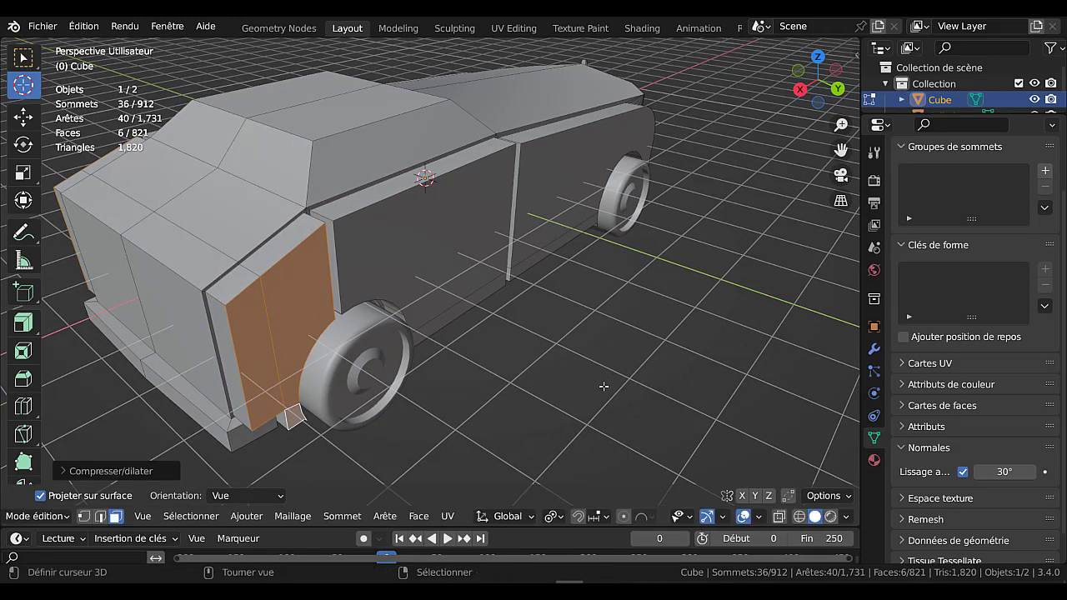
pyautogui.press('KP_7')
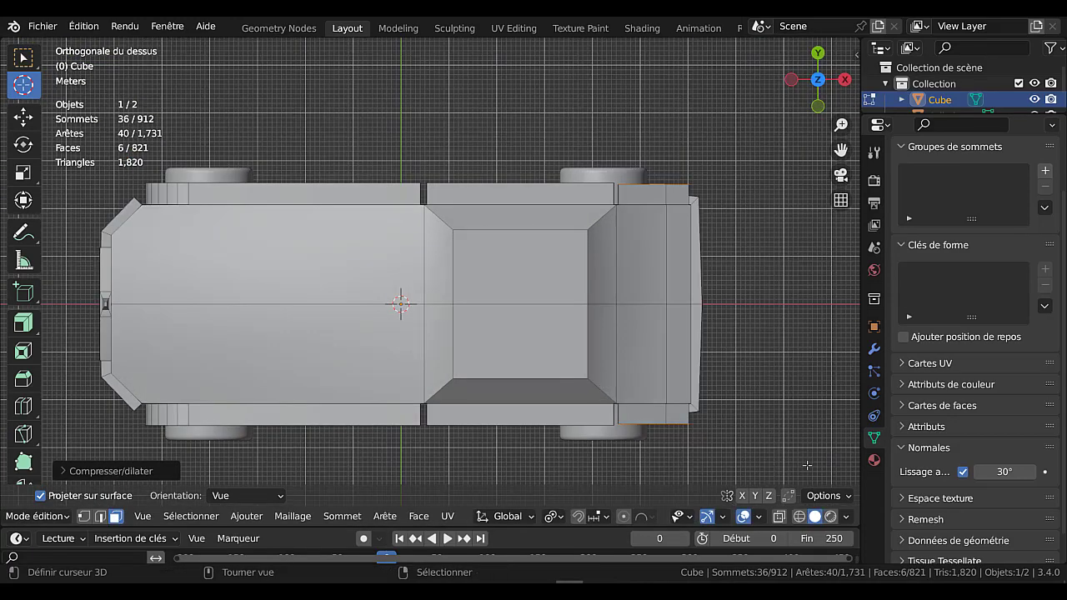
pyautogui.press('s')
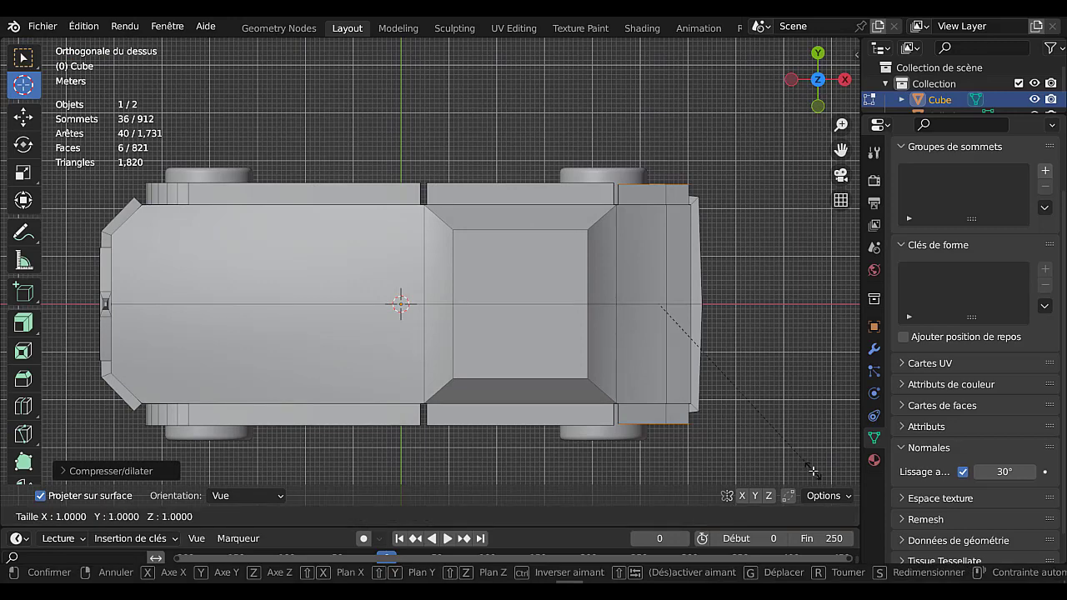
pyautogui.rightClick(3, 461)
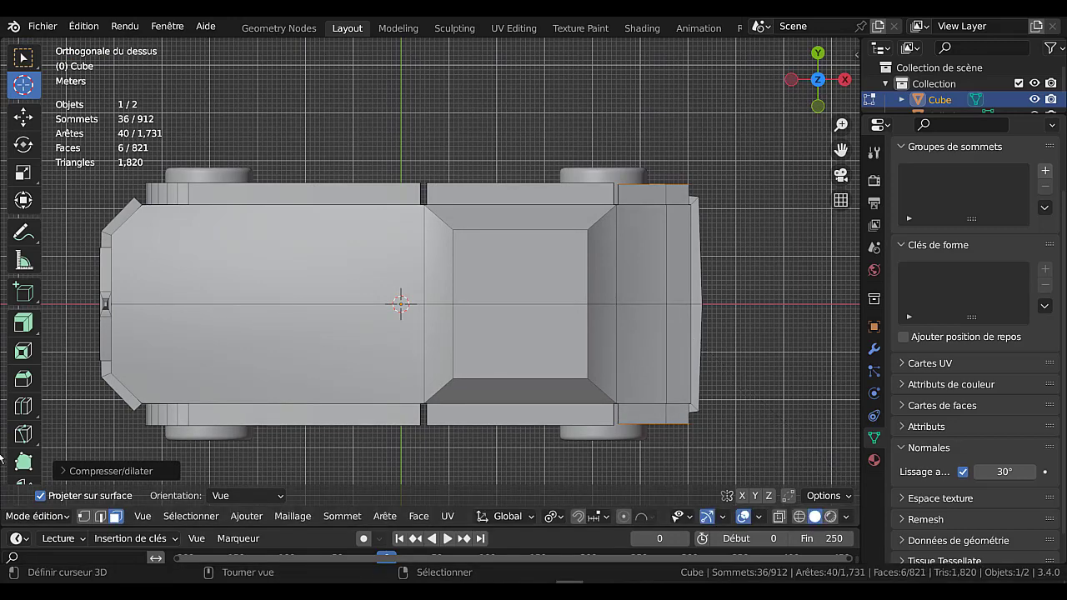
pyautogui.keyDown('shift'); pyautogui.moveTo(632, 397); pyautogui.dragTo(534, 276, button='middle'); pyautogui.keyUp('shift')
pyautogui.moveTo(660, 405); pyautogui.dragTo(646, 417, button='middle')
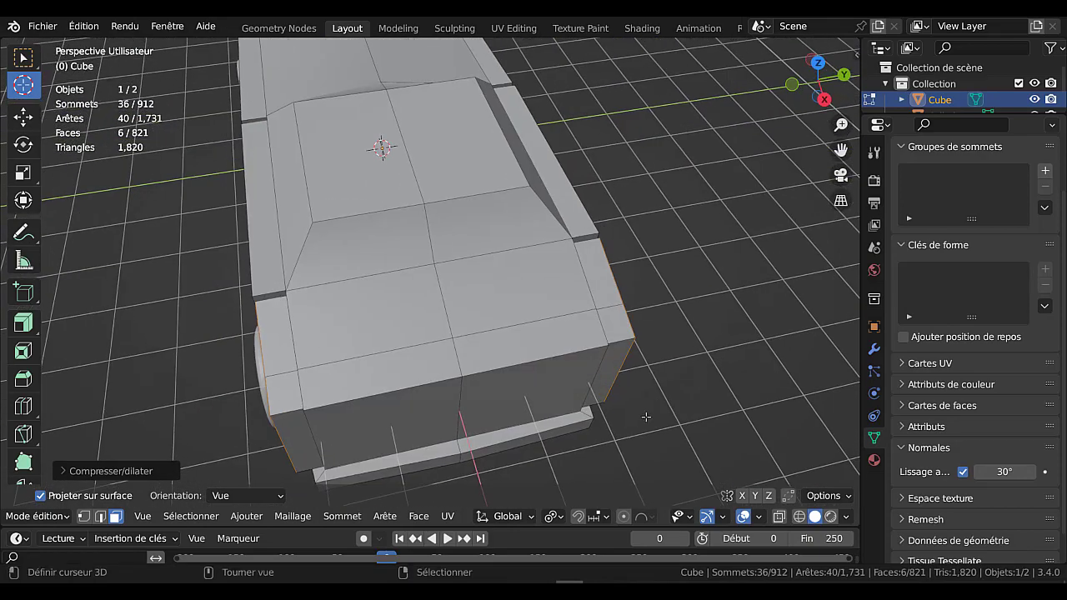
pyautogui.press('s')
pyautogui.rightClick(609, 439)
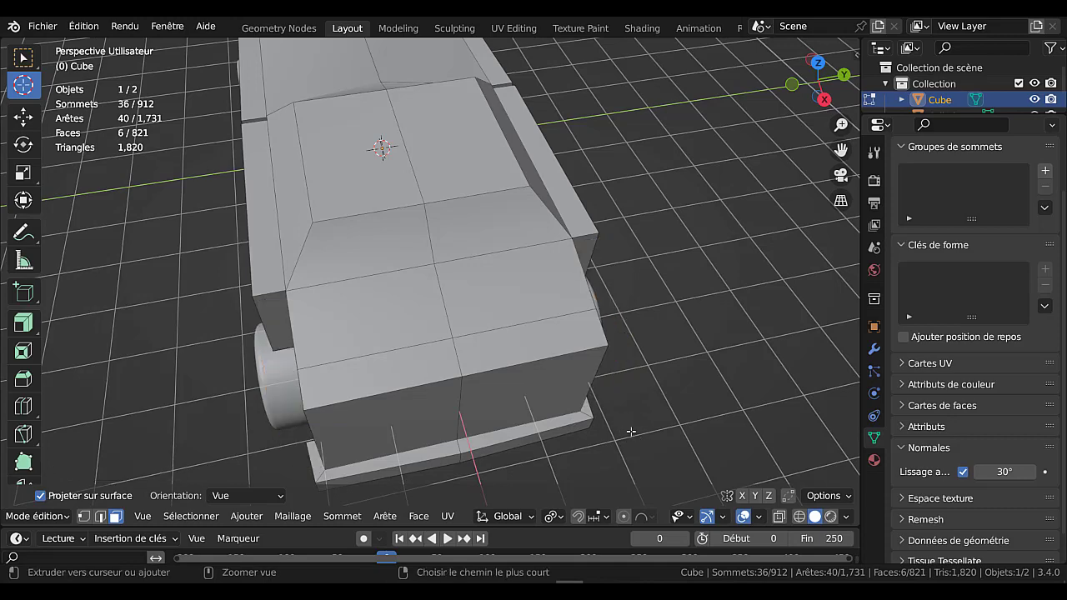
# From the top view, extrude the six rear side faces in place and fatten them outward about 0.46 m, level with the door panels
pyautogui.press('KP_7')
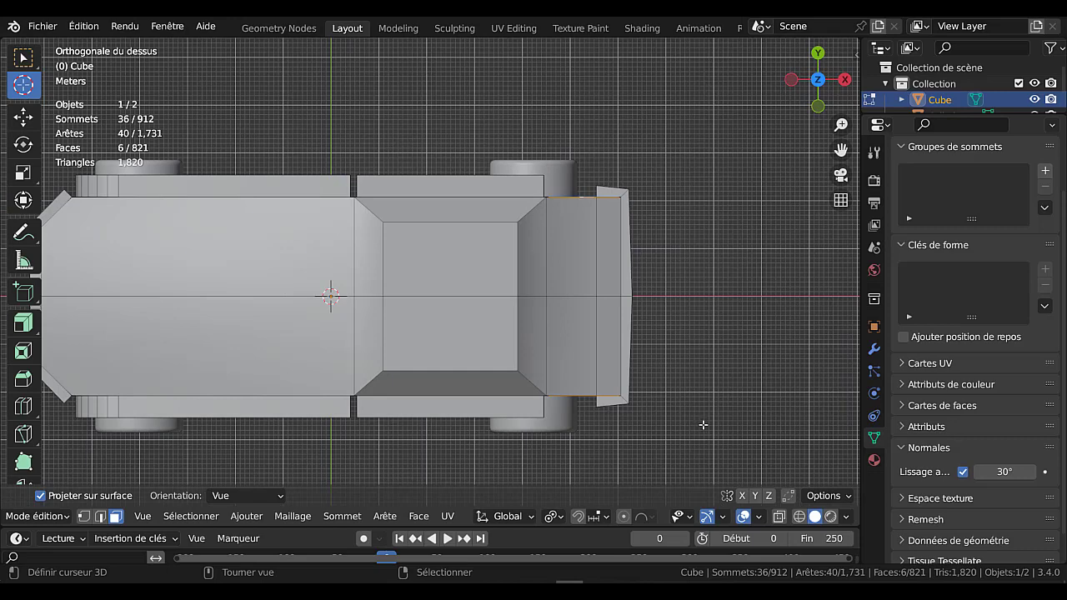
pyautogui.press('e')
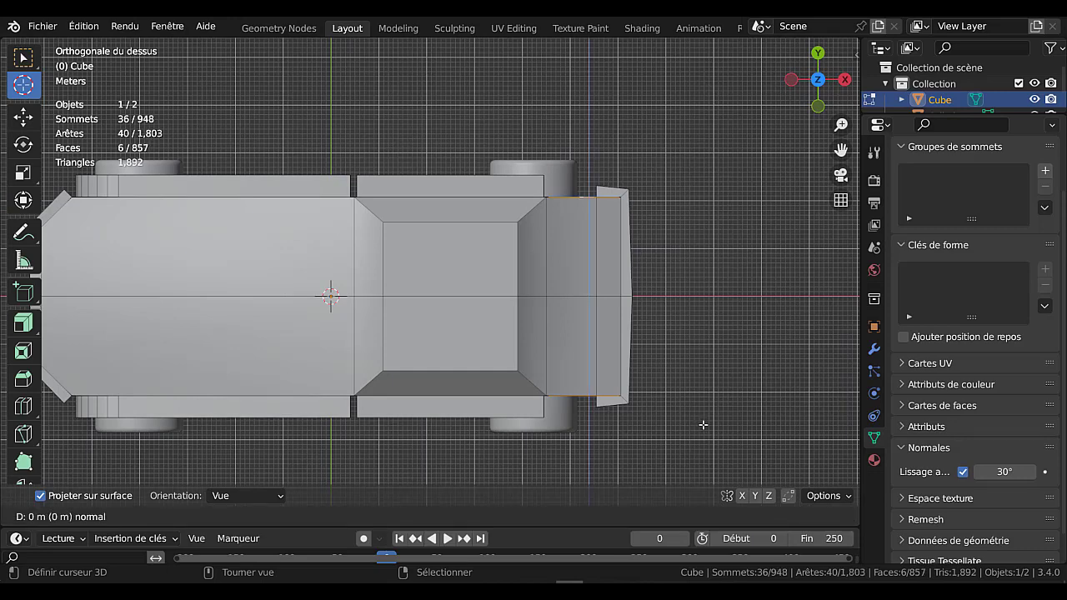
pyautogui.rightClick(703, 425)
pyautogui.hotkey('alt', 's')
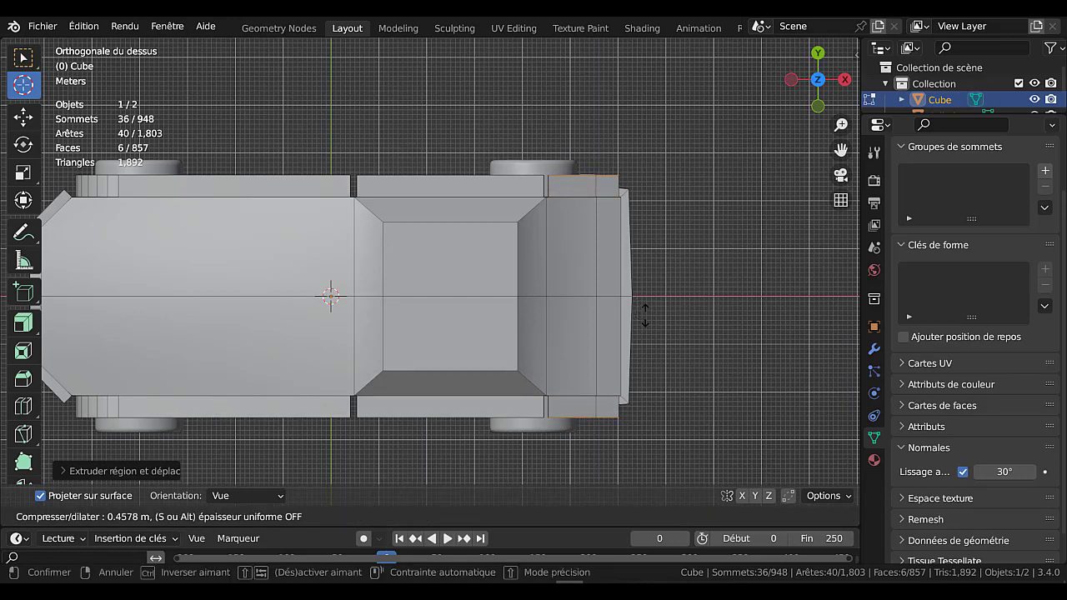
pyautogui.click(645, 311)
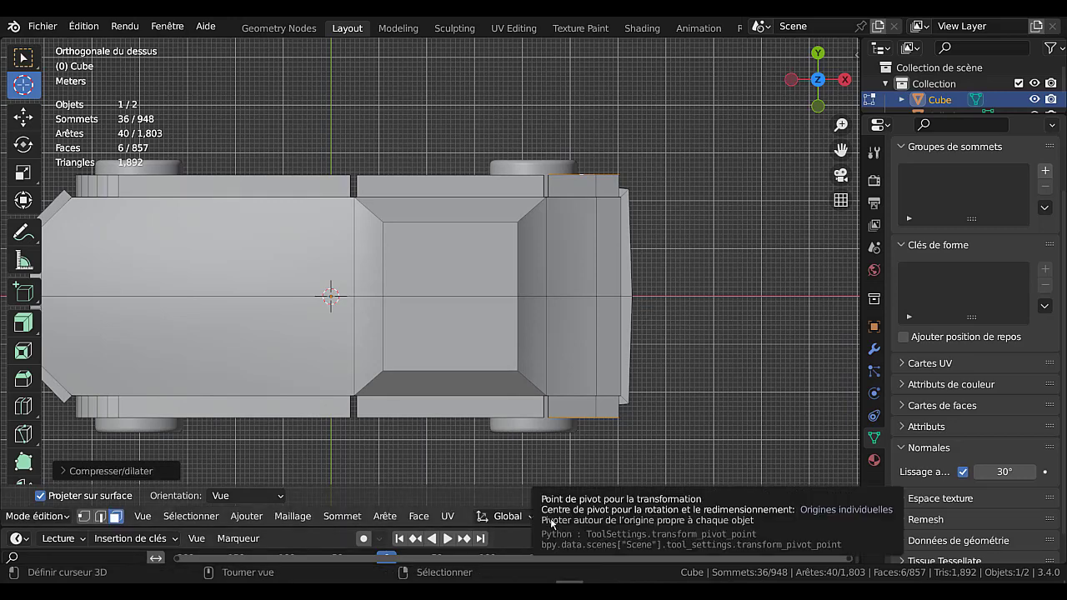
# Bevel the upper rear corner edges of the raised rear side panels on both sides about 0.475 m with 6 segments
pyautogui.scroll(-2, 702, 393)
pyautogui.press('Tab')
pyautogui.moveTo(621, 408); pyautogui.dragTo(360, 309, button='middle')
pyautogui.scroll(2, 360, 309)
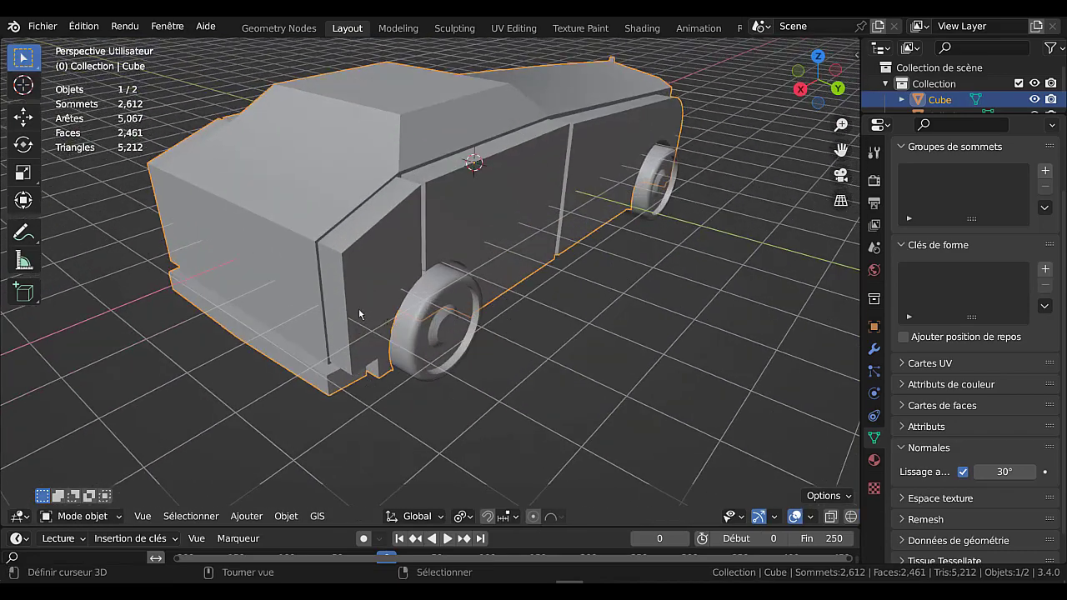
pyautogui.press('Tab')
pyautogui.click(330, 250)
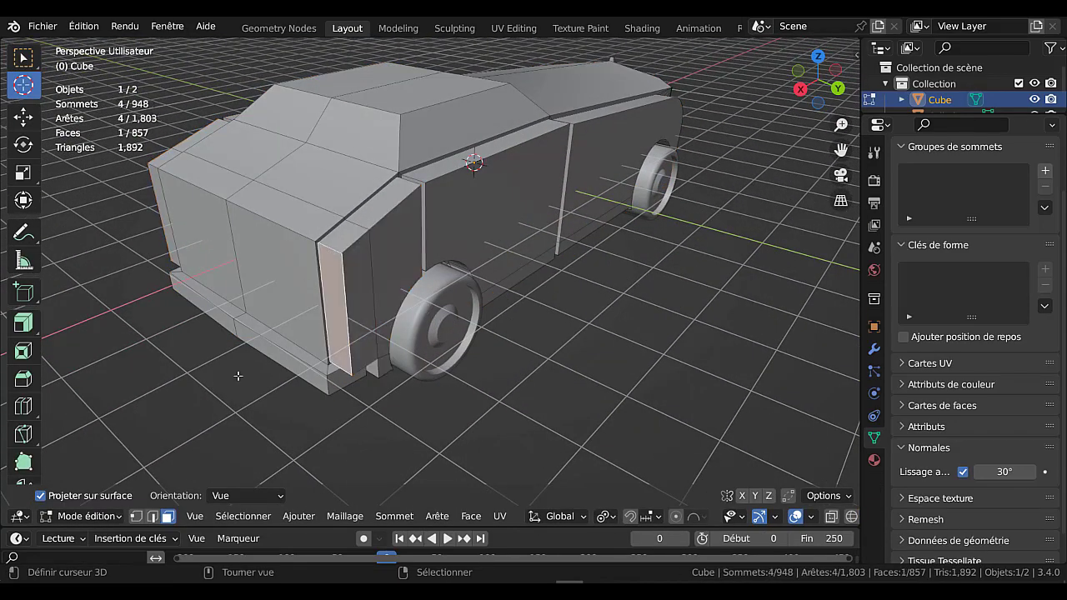
pyautogui.click(154, 516)
pyautogui.click(337, 263)
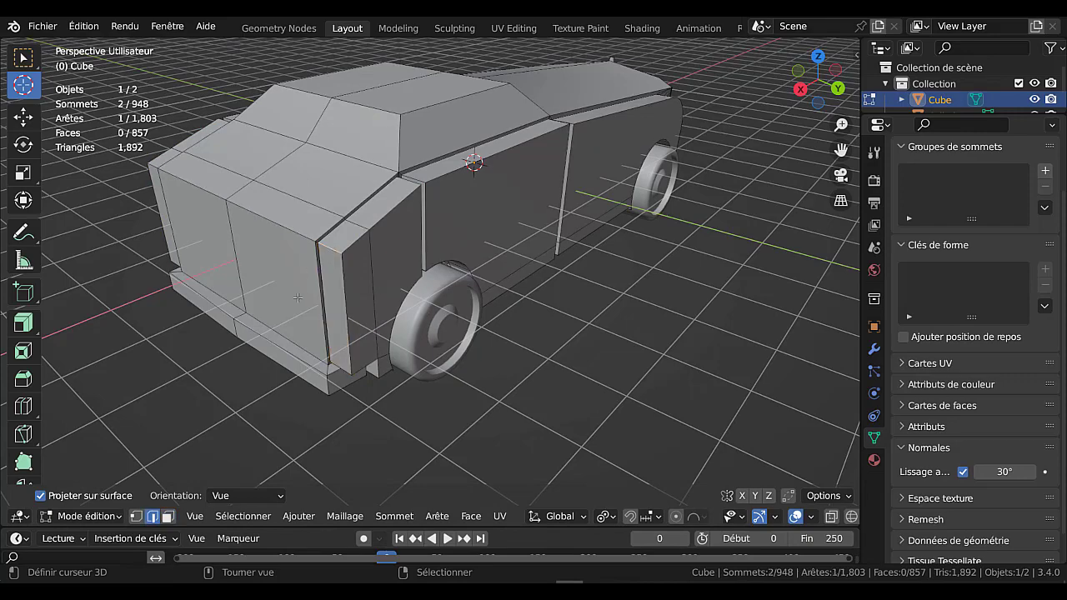
pyautogui.moveTo(337, 264); pyautogui.dragTo(518, 358, button='middle')
pyautogui.keyDown('shift'); pyautogui.click(315, 278); pyautogui.keyUp('shift')
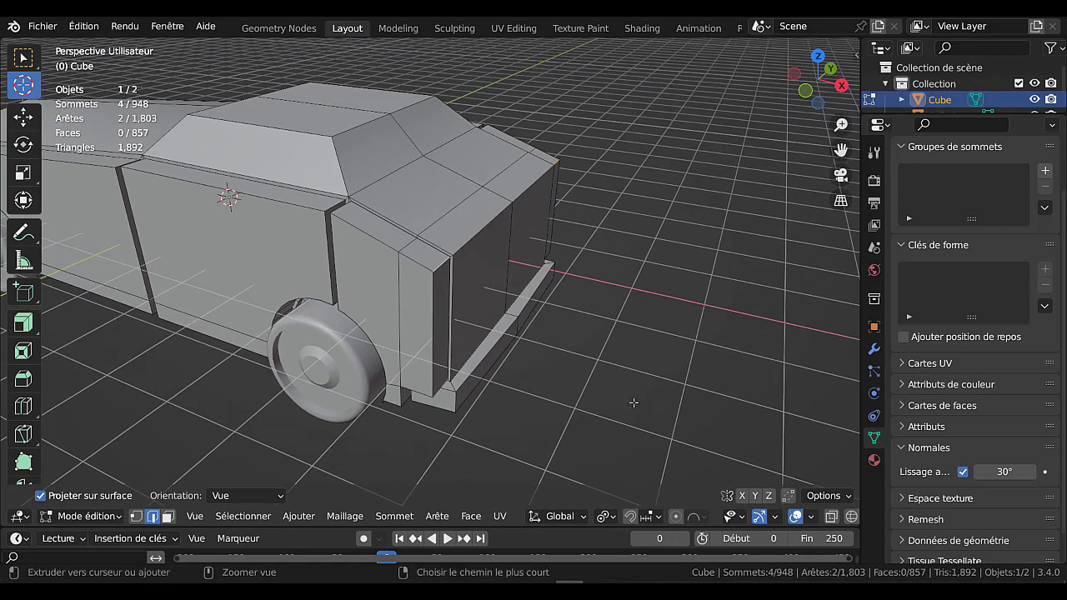
pyautogui.hotkey('ctrl', 'b')
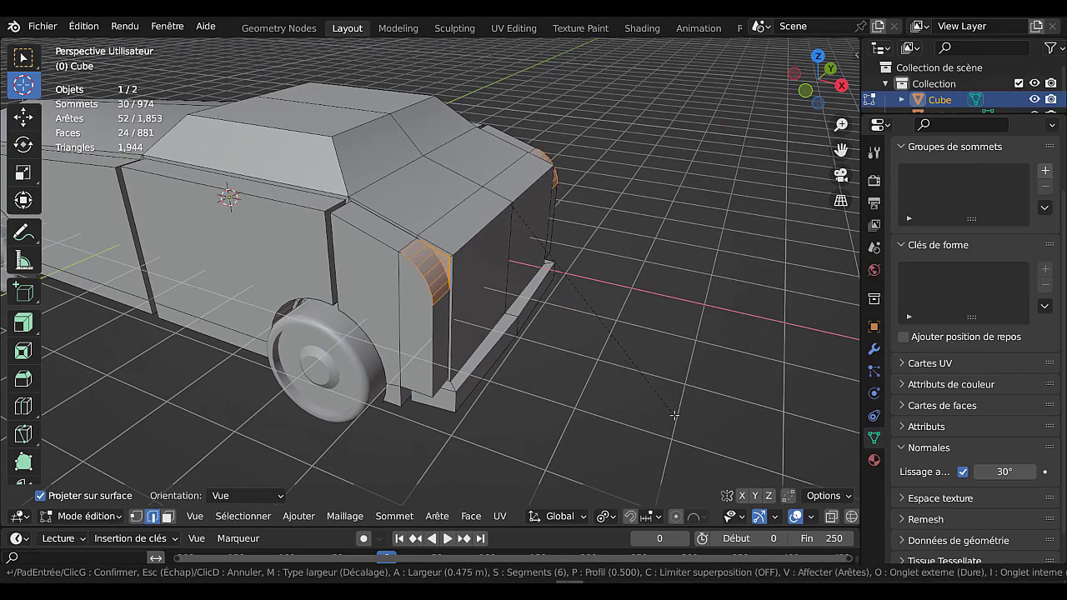
pyautogui.click(674, 414)
pyautogui.press('Tab')
pyautogui.moveTo(470, 244); pyautogui.dragTo(429, 269, button='middle')
pyautogui.press('Tab')
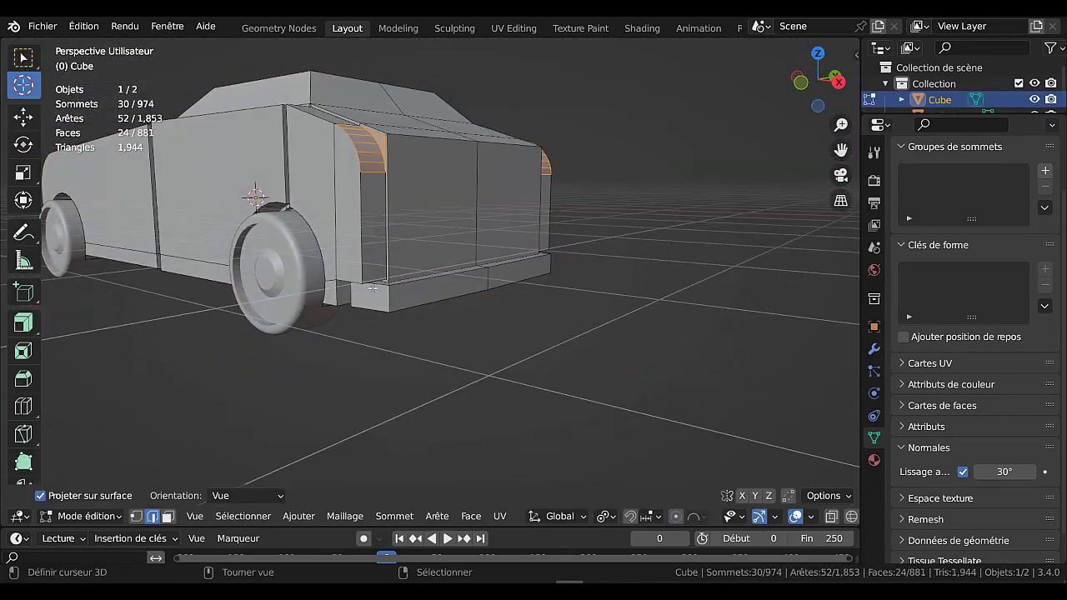
# Try to extrude the rear bumper's two end faces outward one at a time, about 0.4 m and 0.51 m
pyautogui.click(371, 293)
pyautogui.moveTo(417, 327); pyautogui.dragTo(471, 372, button='middle')
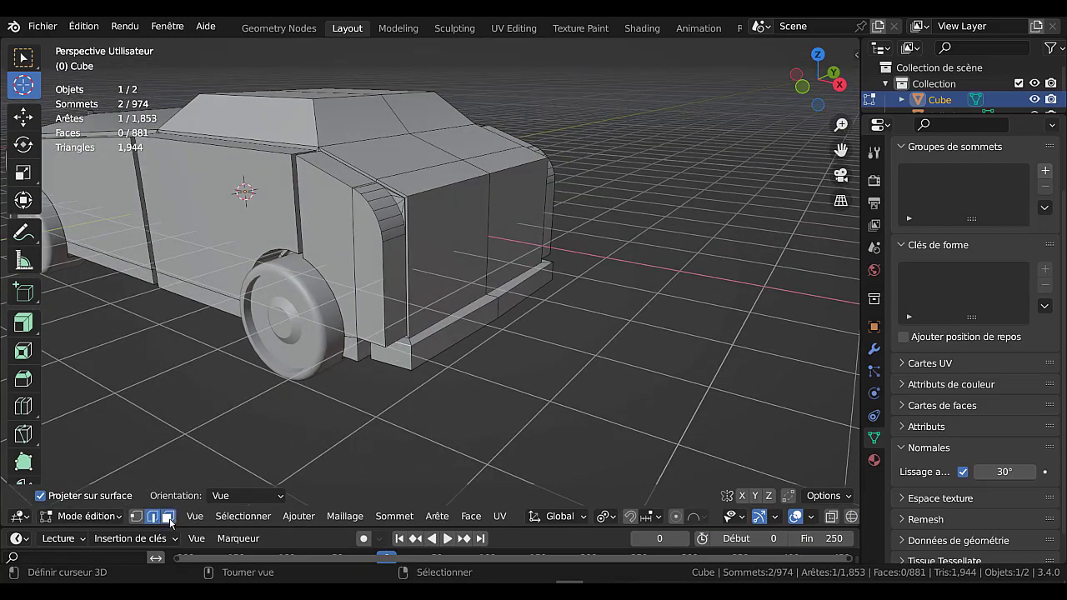
pyautogui.click(167, 515)
pyautogui.click(395, 360)
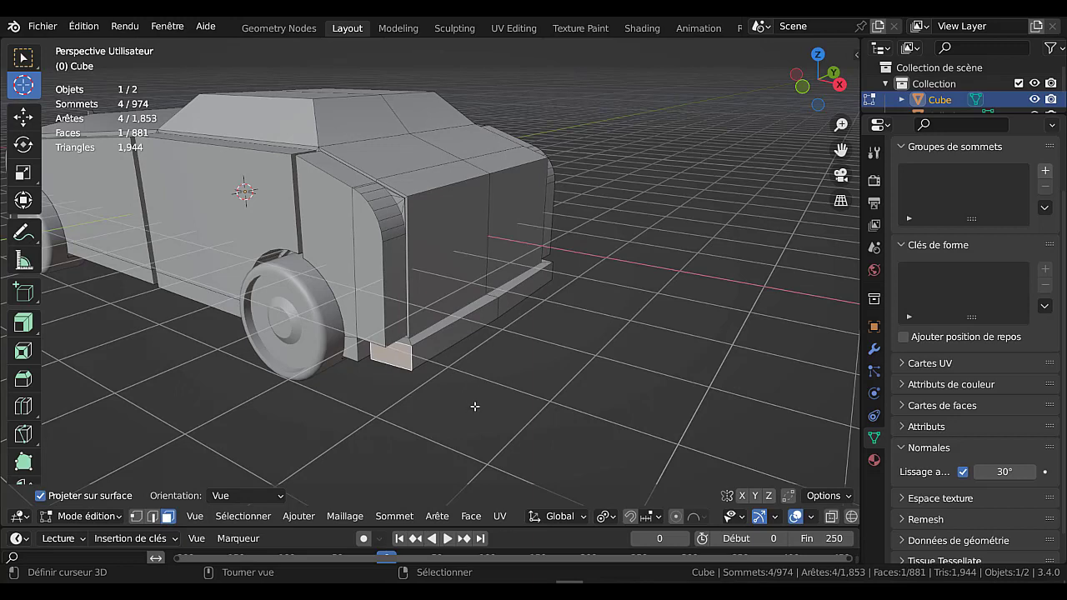
pyautogui.press('e')
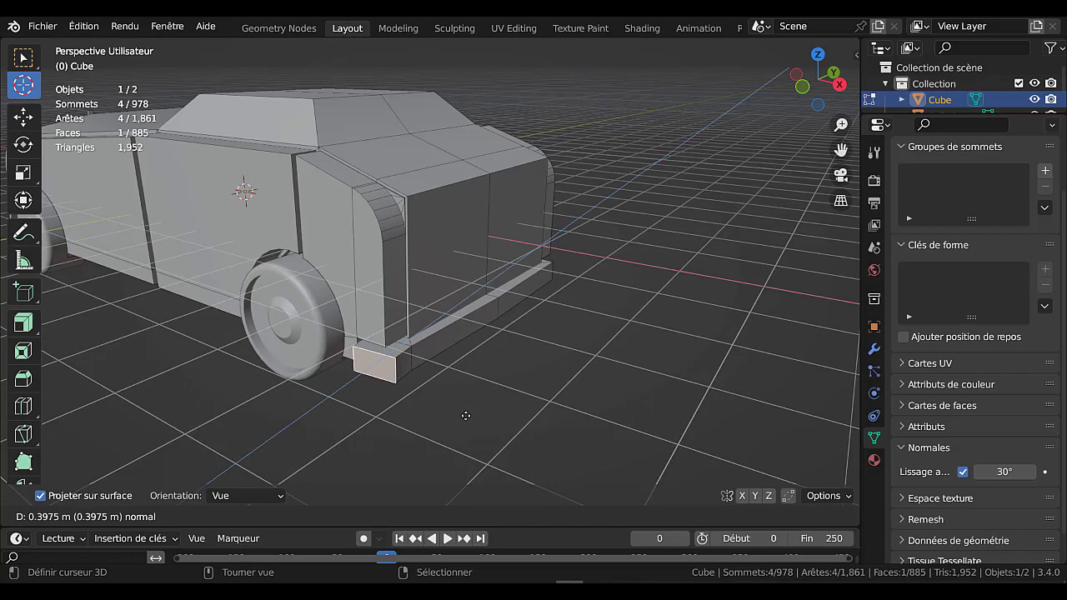
pyautogui.click(466, 415)
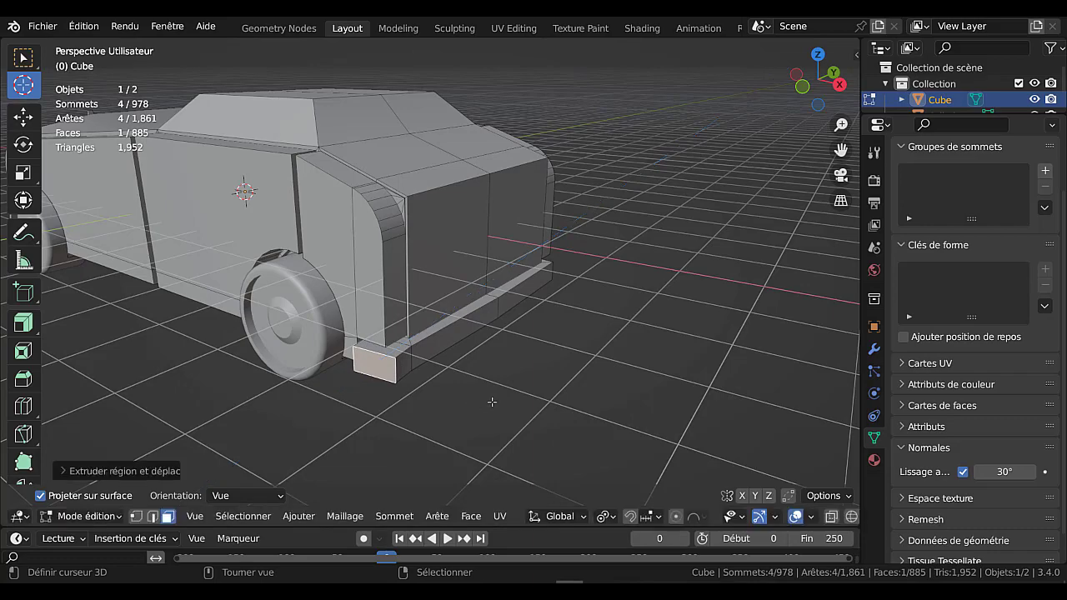
pyautogui.moveTo(491, 402); pyautogui.dragTo(308, 343, button='middle')
pyautogui.click(346, 302)
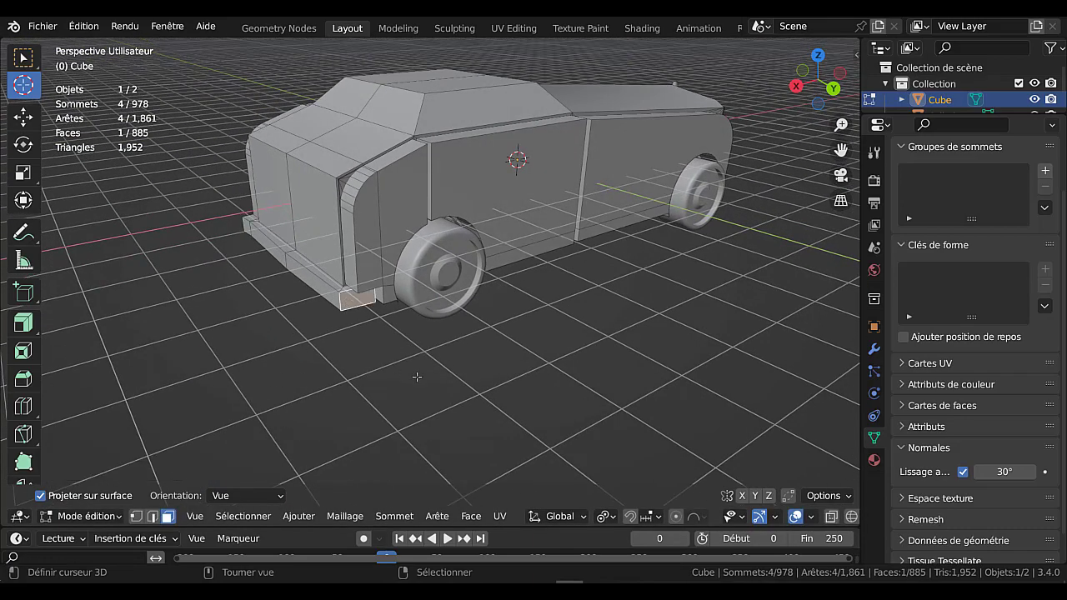
pyautogui.moveTo(420, 370); pyautogui.dragTo(433, 383, button='middle')
pyautogui.press('e')
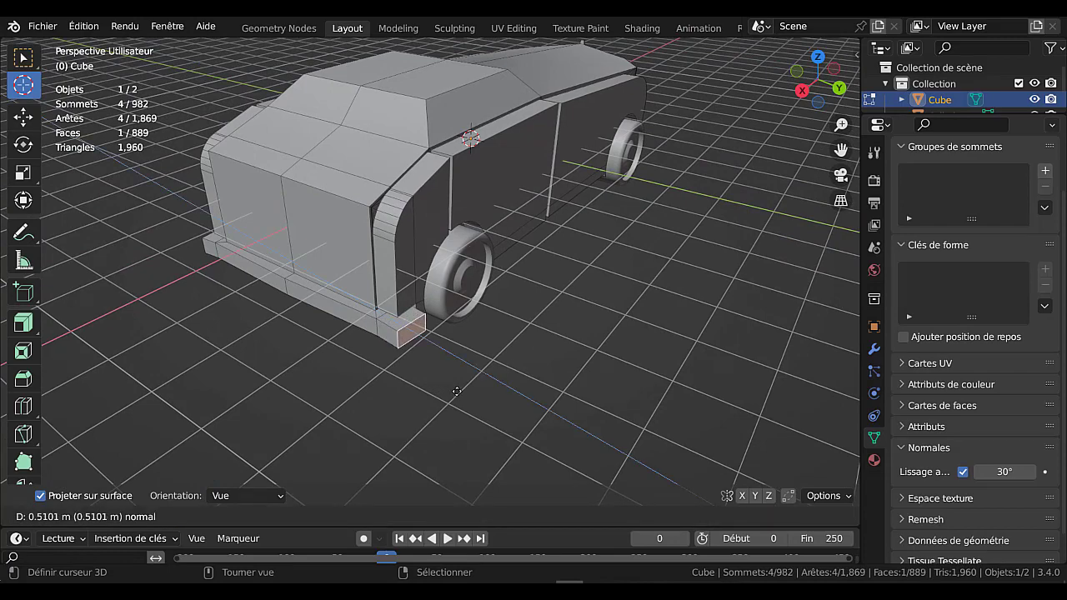
pyautogui.click(449, 388)
pyautogui.hotkey('ctrl', 'z')
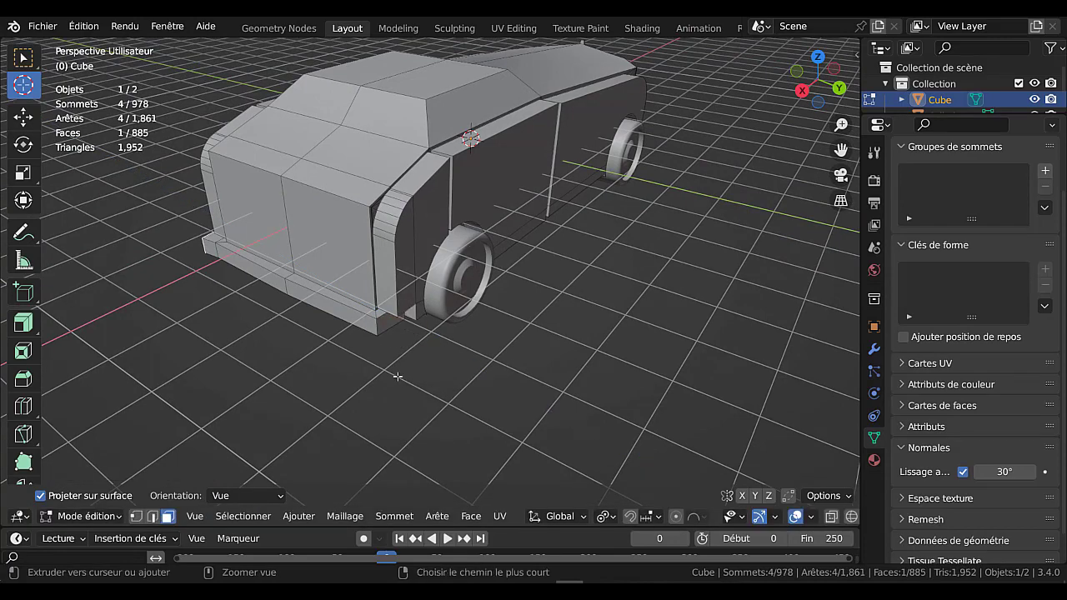
pyautogui.moveTo(372, 380); pyautogui.dragTo(478, 417, button='middle')
pyautogui.hotkey('ctrl', 'z')
# Extrude both end faces of the rear bumper together in place and fatten them outward about 0.45 m
pyautogui.keyDown('shift'); pyautogui.click(390, 316); pyautogui.keyUp('shift')
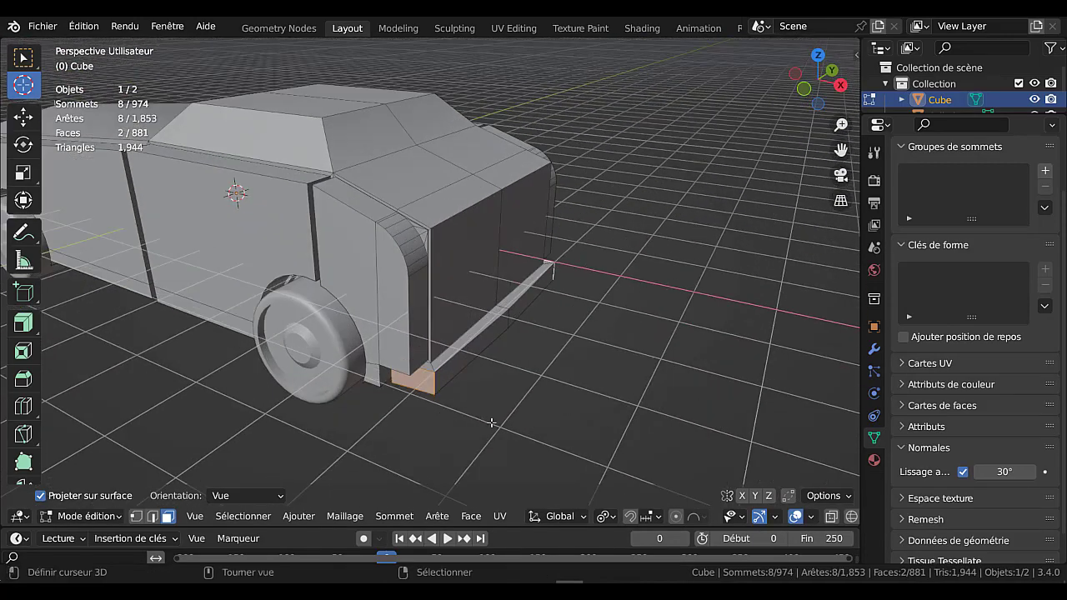
pyautogui.press('e')
pyautogui.rightClick(491, 423)
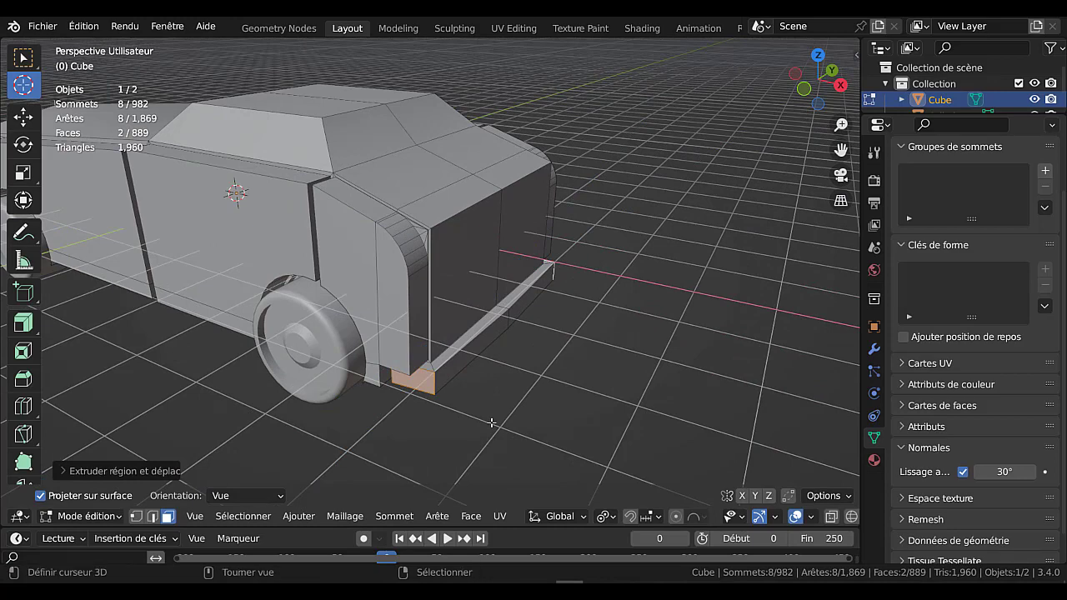
pyautogui.hotkey('alt', 's')
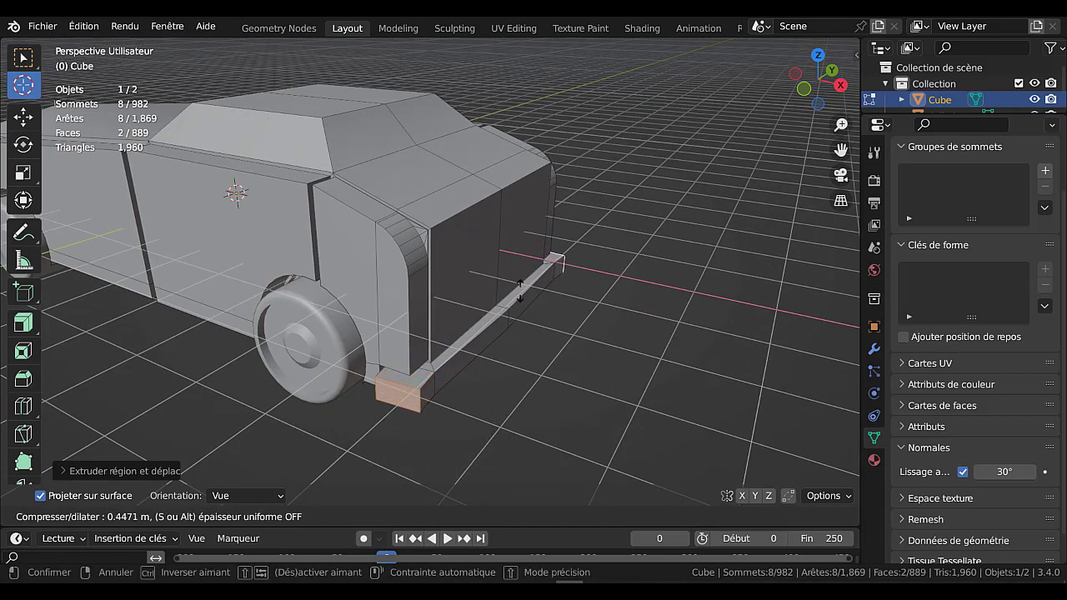
pyautogui.click(490, 386)
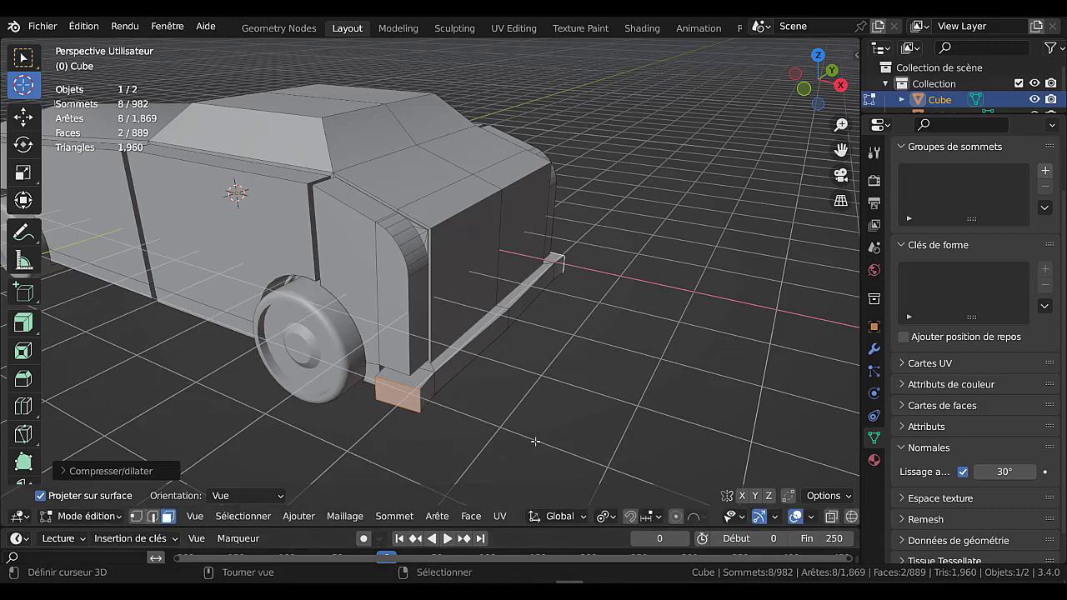
# Move the extruded rear bumper end faces about -0.2 m along the global X axis, toward the car's front
pyautogui.press('g')
pyautogui.press('x')
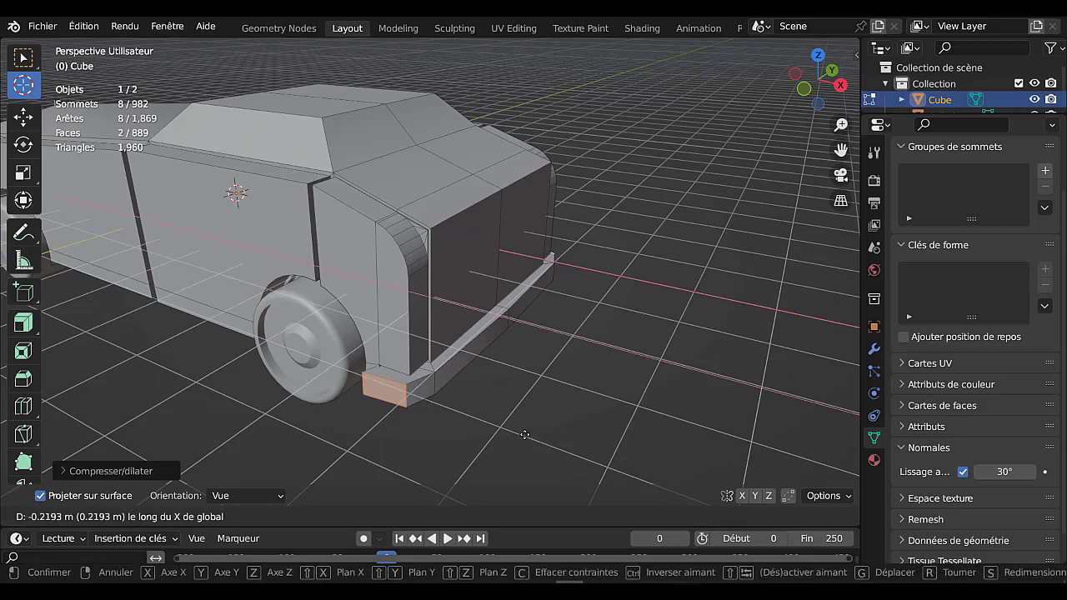
pyautogui.click(522, 436)
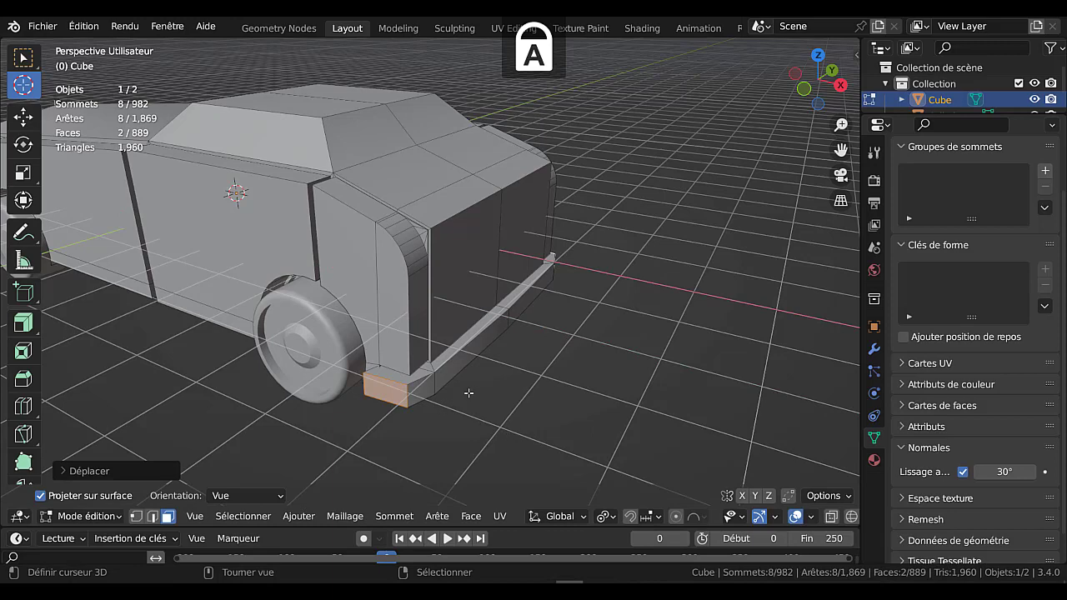
# Bevel the outer vertical corner edges of the rear bumper on both sides about 0.247 m with 6 segments
pyautogui.click(426, 399)
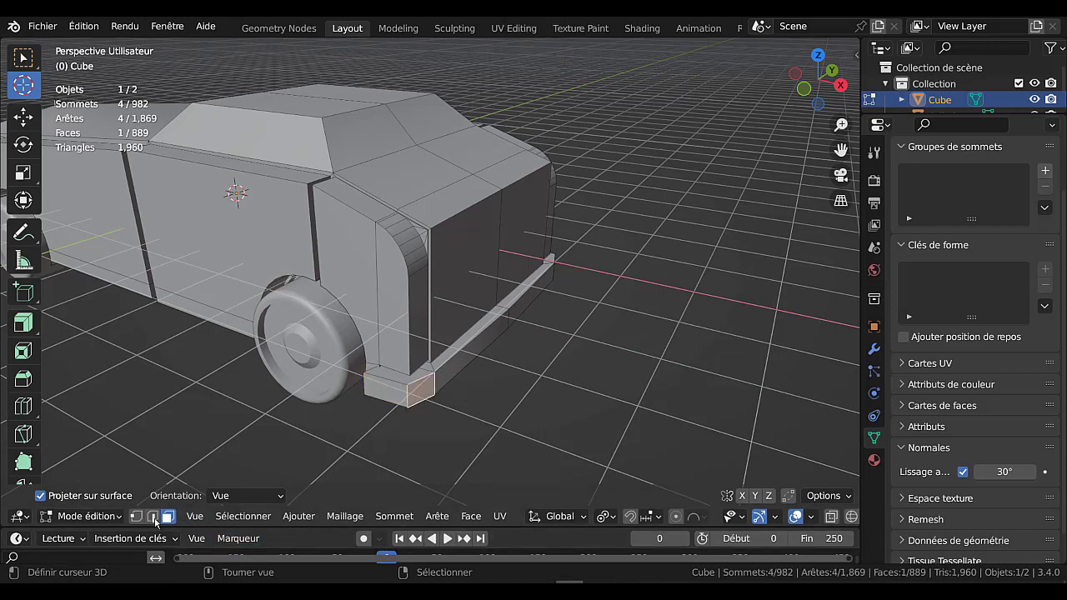
pyautogui.click(153, 516)
pyautogui.click(408, 396)
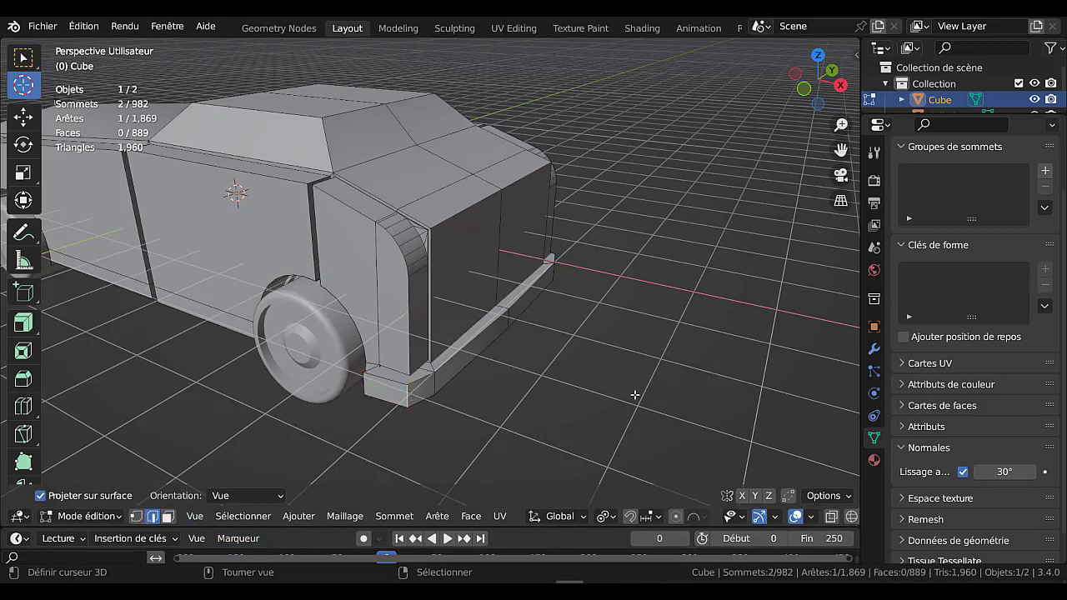
pyautogui.moveTo(635, 394); pyautogui.dragTo(378, 343, button='middle')
pyautogui.keyDown('ctrl'); pyautogui.click(360, 316); pyautogui.keyUp('ctrl')
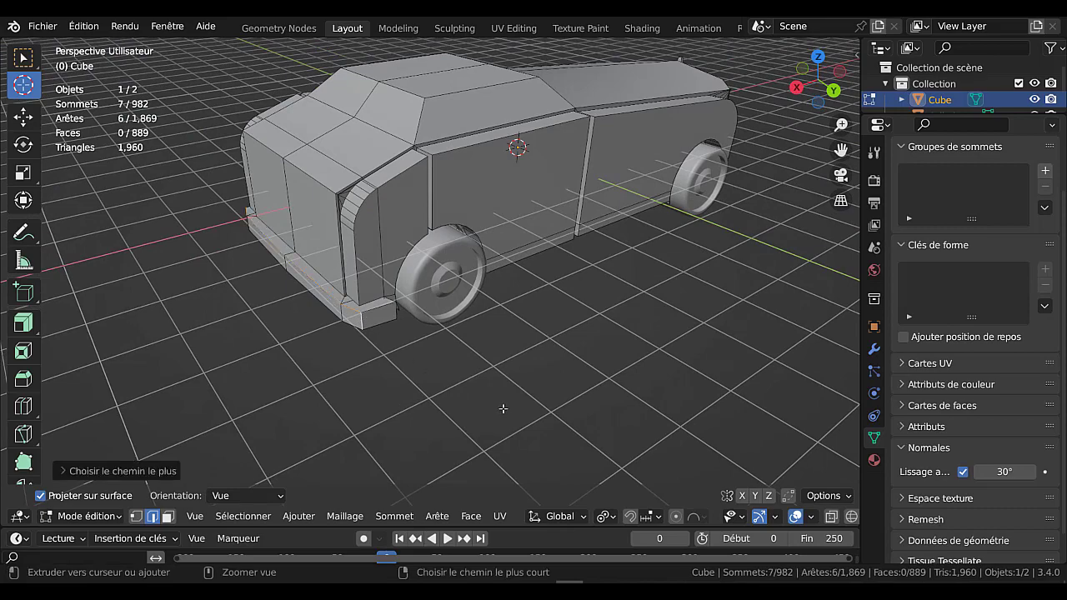
pyautogui.hotkey('ctrl', 'z')
pyautogui.moveTo(400, 373); pyautogui.dragTo(271, 360, button='middle')
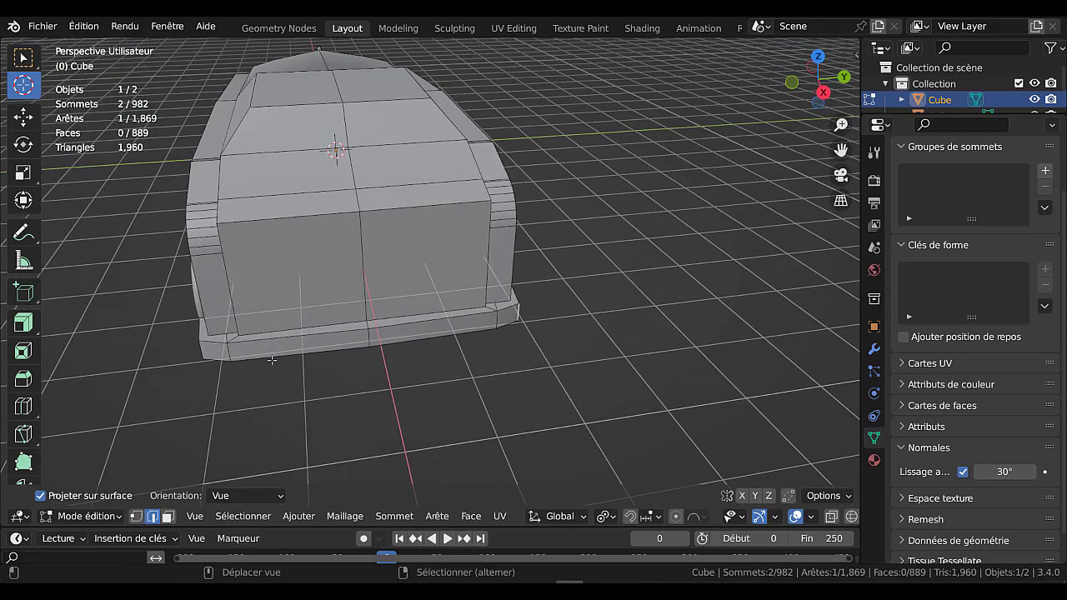
pyautogui.keyDown('shift'); pyautogui.click(202, 353); pyautogui.keyUp('shift')
pyautogui.moveTo(202, 352); pyautogui.dragTo(505, 405, button='middle')
pyautogui.hotkey('ctrl', 'b')
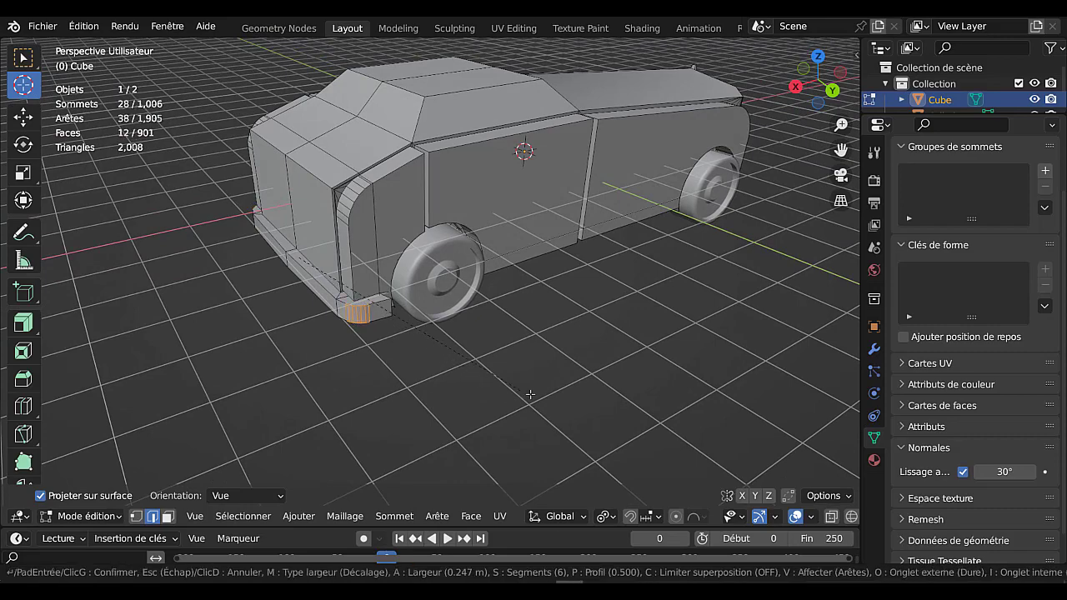
pyautogui.click(530, 393)
# Bevel the two vertical front corner edges of the front bumper about 0.21 m with 6 segments
pyautogui.press('Tab')
pyautogui.moveTo(517, 390); pyautogui.dragTo(423, 404, button='middle')
pyautogui.press('Tab')
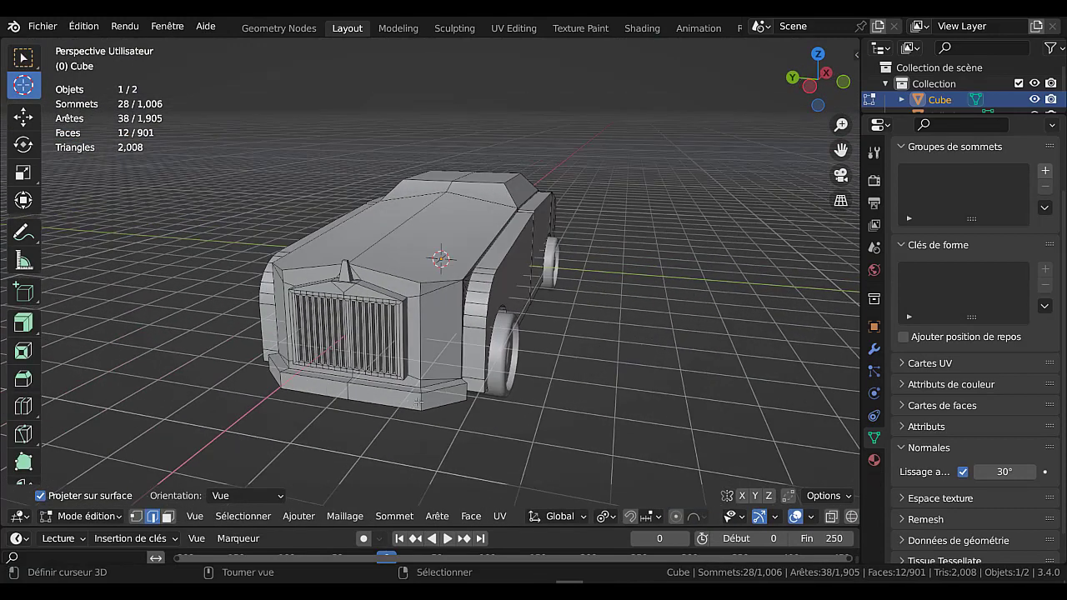
pyautogui.click(301, 389)
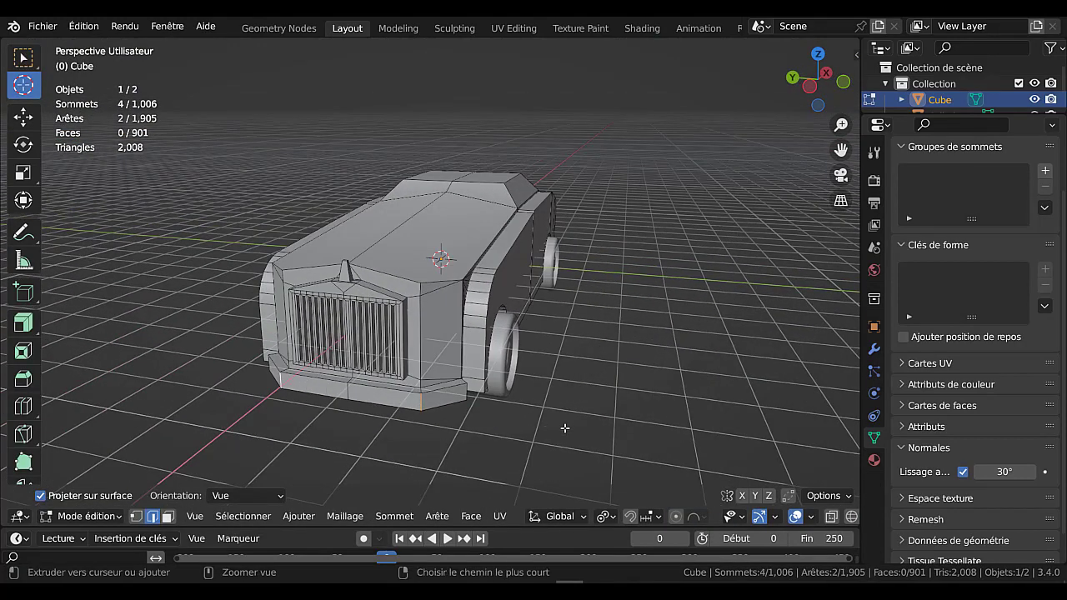
pyautogui.hotkey('ctrl', 'b')
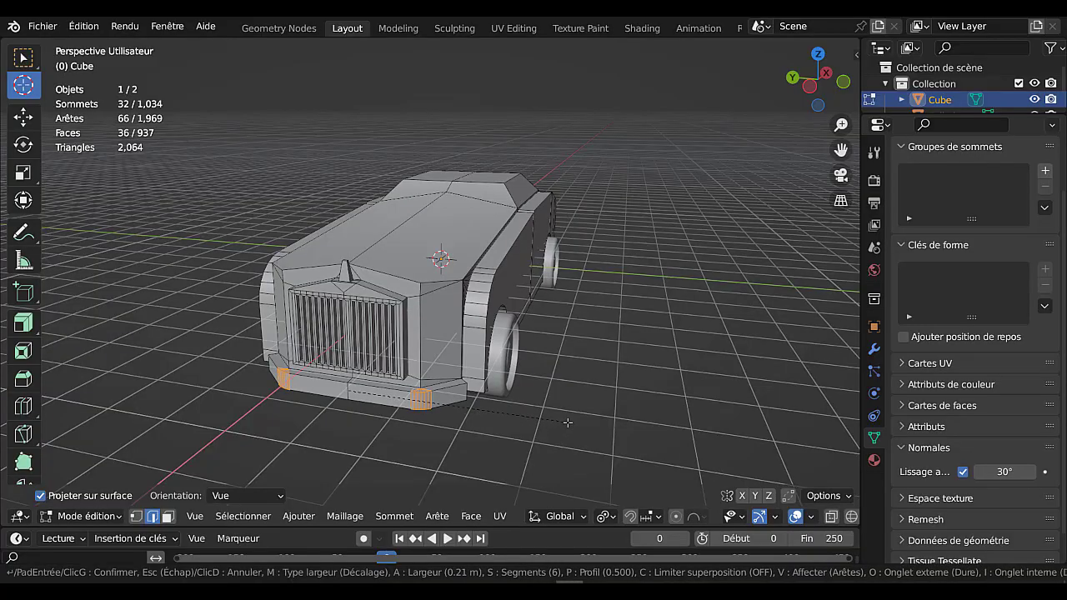
pyautogui.click(568, 422)
pyautogui.press('Tab')
pyautogui.moveTo(567, 421); pyautogui.dragTo(462, 373, button='middle')
pyautogui.press('Tab')
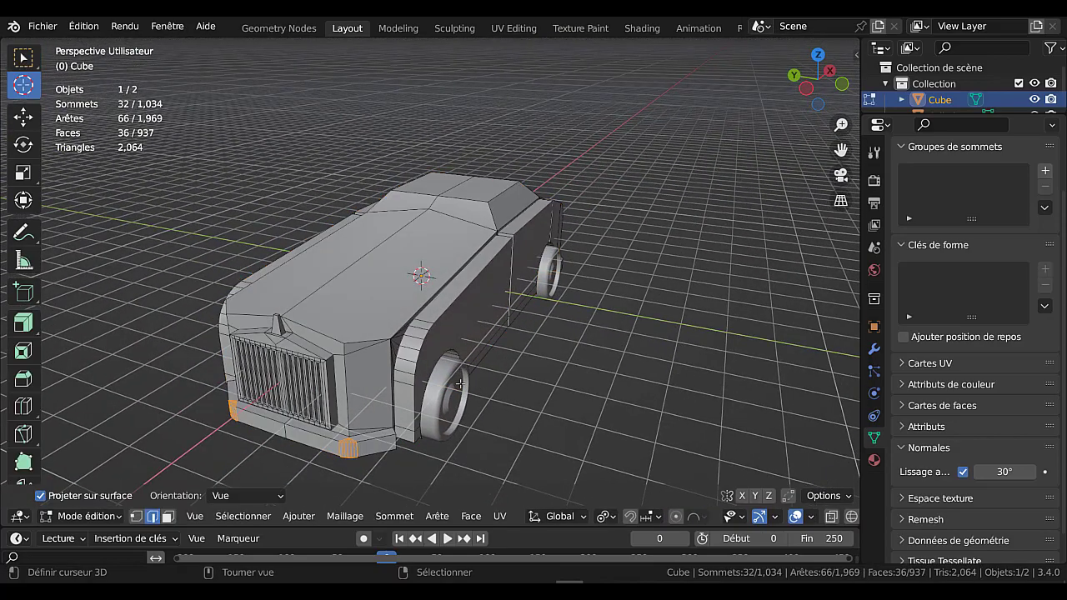
# Select the outer edge path of the front side panel on the car's left side, from its lower front end up and back to the door
pyautogui.moveTo(426, 451); pyautogui.dragTo(395, 407, button='middle')
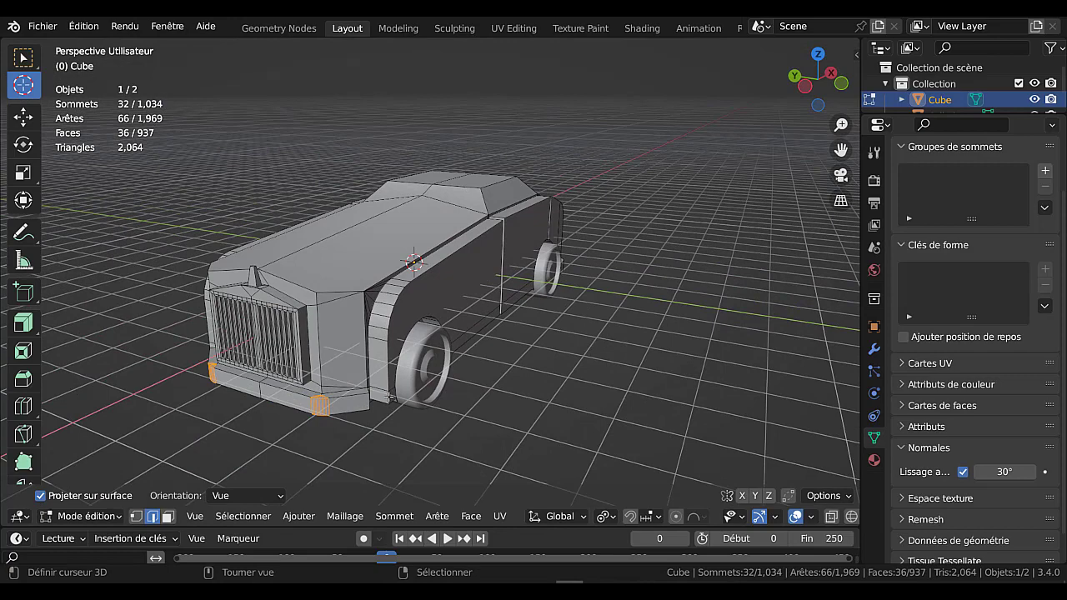
pyautogui.click(408, 400)
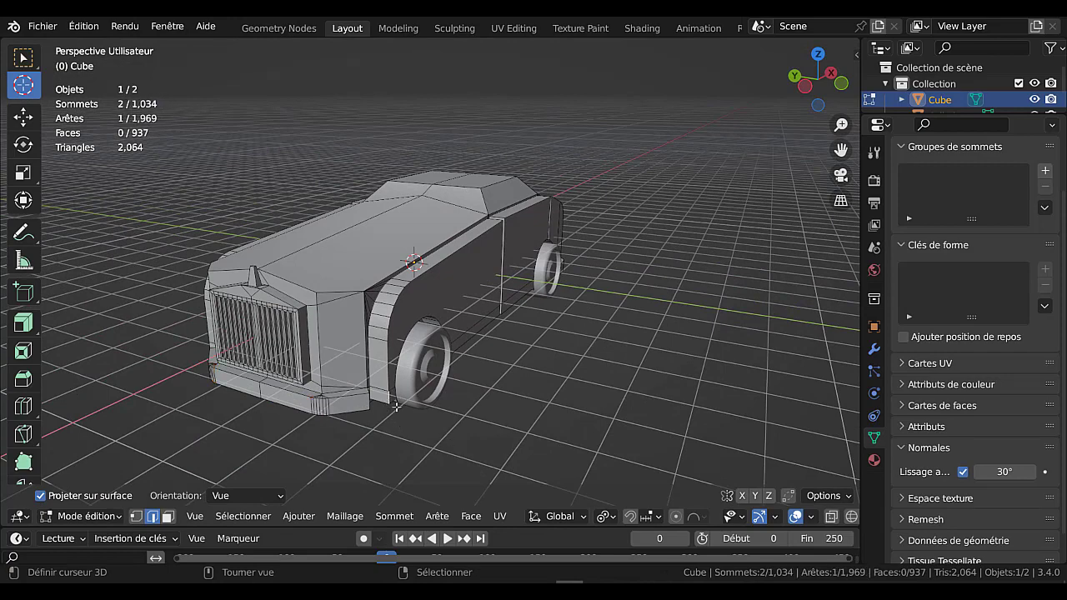
pyautogui.scroll(2, 358, 448)
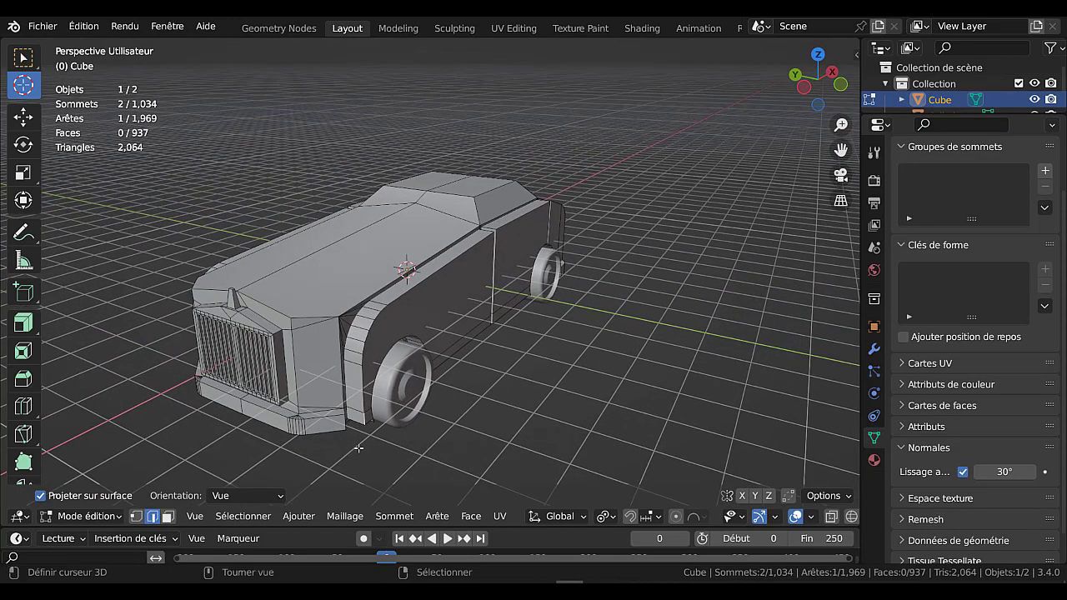
pyautogui.keyDown('ctrl'); pyautogui.click(394, 296); pyautogui.keyUp('ctrl')
pyautogui.moveTo(394, 297); pyautogui.dragTo(390, 283, button='middle')
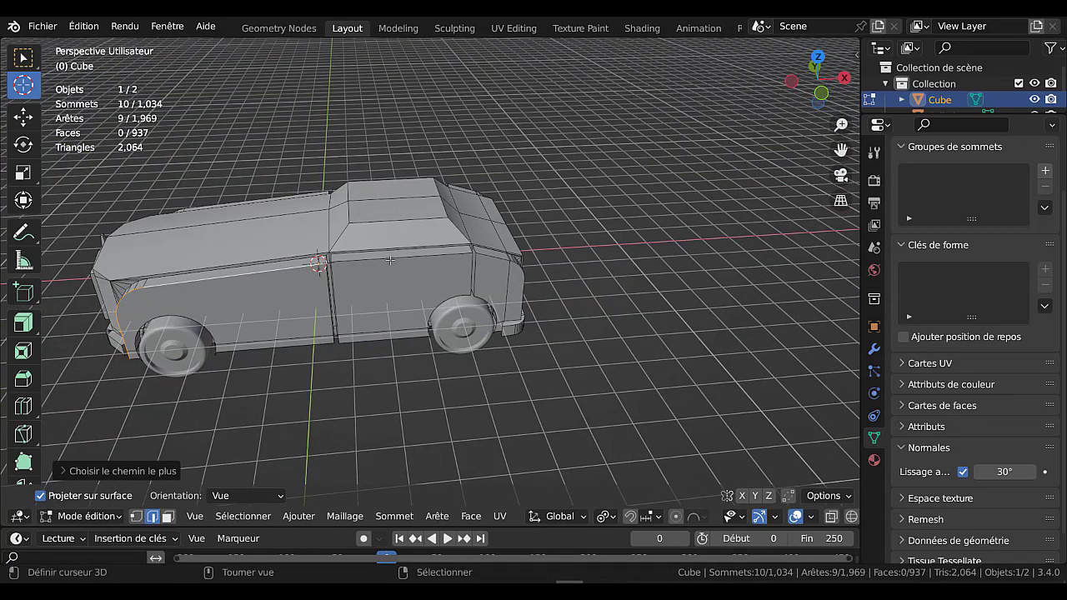
# Add the door's upper outer edge and the rear side panel's top and curved rear outer edges on the left side to the selection
pyautogui.keyDown('ctrl'); pyautogui.click(464, 298); pyautogui.keyUp('ctrl')
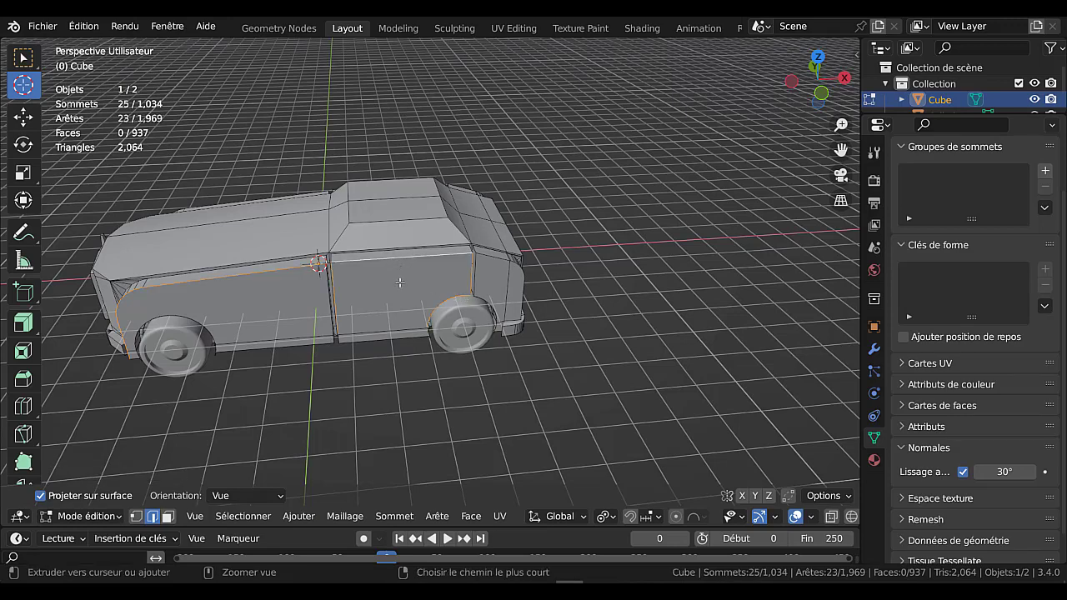
pyautogui.hotkey('ctrl', 'z')
pyautogui.keyDown('shift'); pyautogui.click(396, 255); pyautogui.keyUp('shift')
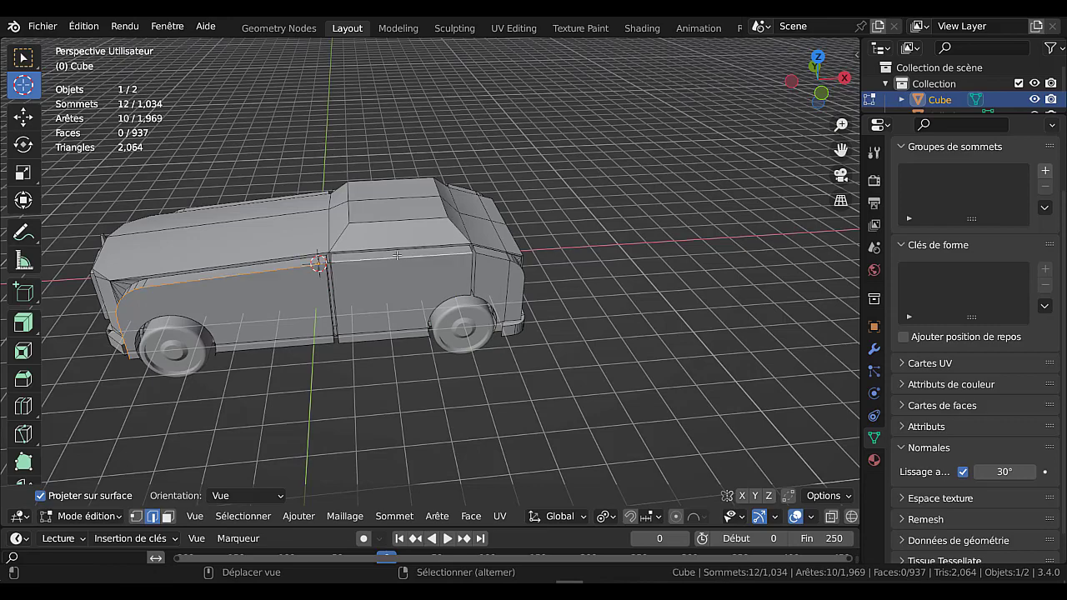
pyautogui.keyDown('shift'); pyautogui.click(490, 258); pyautogui.keyUp('shift')
pyautogui.moveTo(490, 258); pyautogui.dragTo(417, 319, button='middle')
pyautogui.scroll(3, 417, 319)
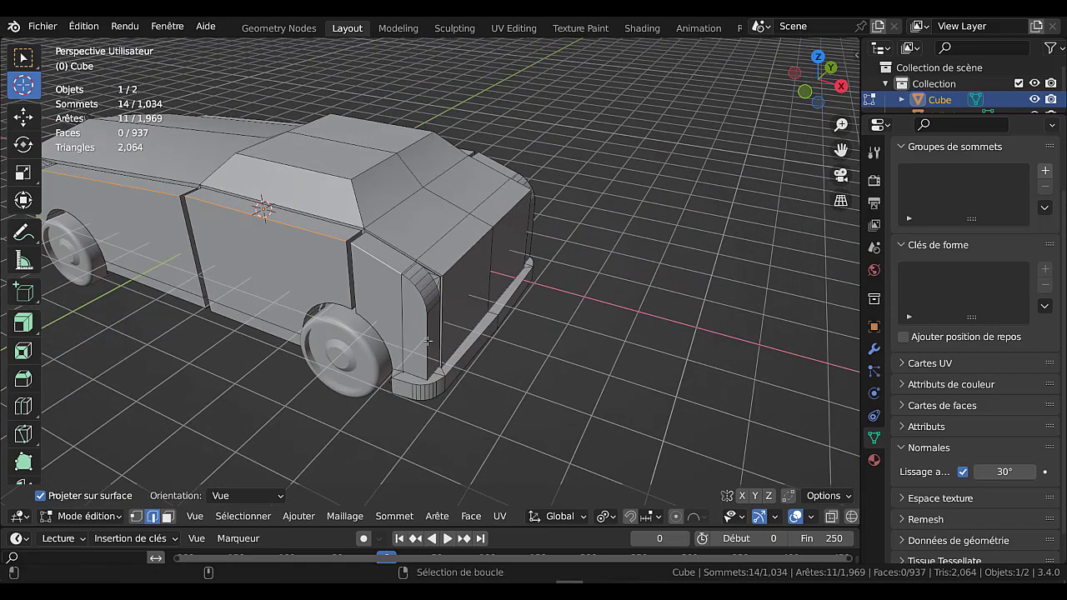
pyautogui.keyDown('alt'); pyautogui.keyDown('shift'); pyautogui.click(426, 337); pyautogui.keyUp('shift'); pyautogui.keyUp('alt')
pyautogui.keyDown('shift'); pyautogui.rightClick(414, 373); pyautogui.keyUp('shift')
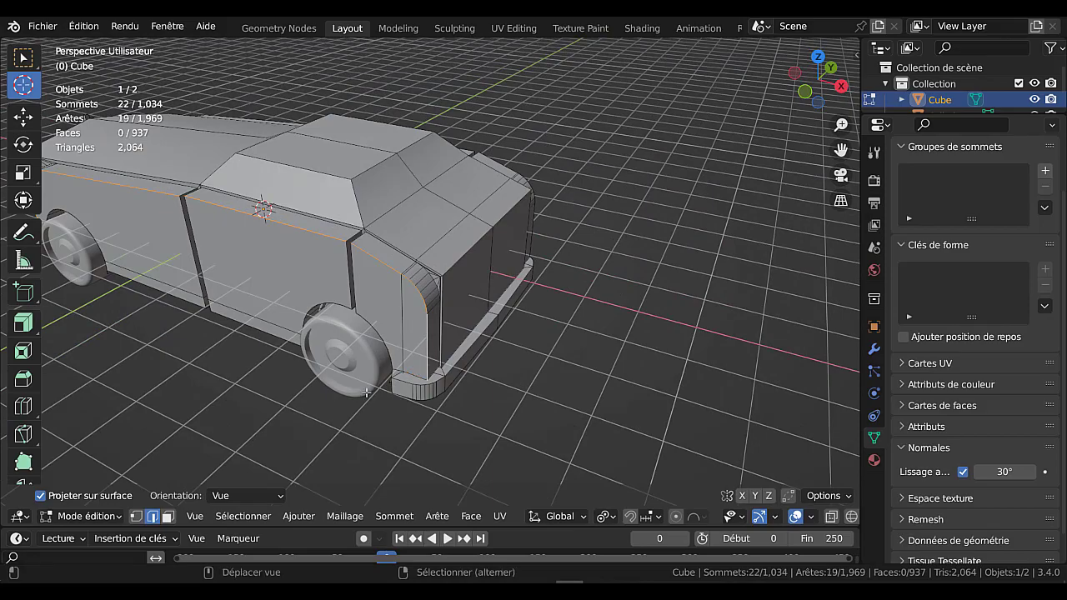
# Add the matching outer edges of the right front side panel and the right door's upper edge, leaving the panel's vertical rear edge unselected
pyautogui.moveTo(407, 361); pyautogui.dragTo(651, 356, button='middle')
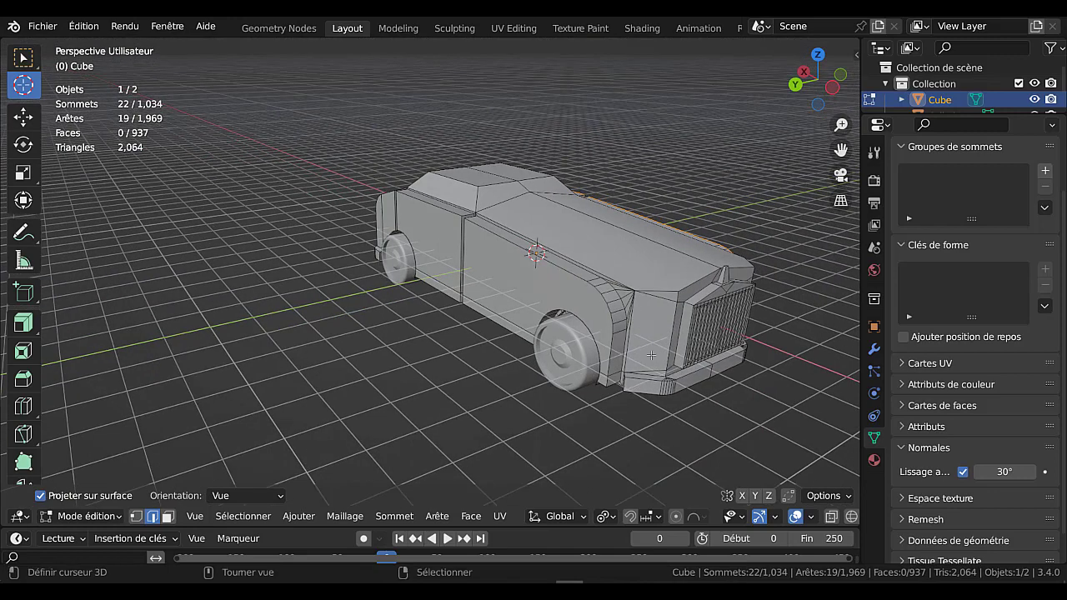
pyautogui.keyDown('shift'); pyautogui.click(609, 376); pyautogui.keyUp('shift')
pyautogui.keyDown('alt'); pyautogui.keyDown('shift'); pyautogui.rightClick(595, 286); pyautogui.keyUp('shift'); pyautogui.keyUp('alt')
pyautogui.hotkey('ctrl', 'z')
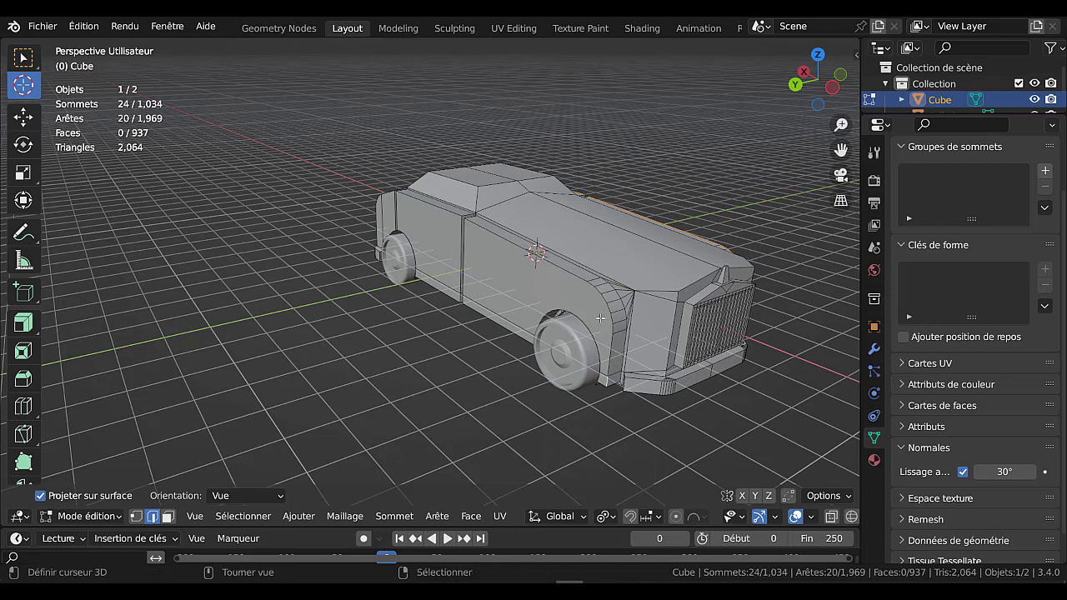
pyautogui.keyDown('alt'); pyautogui.keyDown('shift'); pyautogui.rightClick(578, 278); pyautogui.keyUp('shift'); pyautogui.keyUp('alt')
pyautogui.moveTo(577, 297); pyautogui.dragTo(554, 243, button='middle')
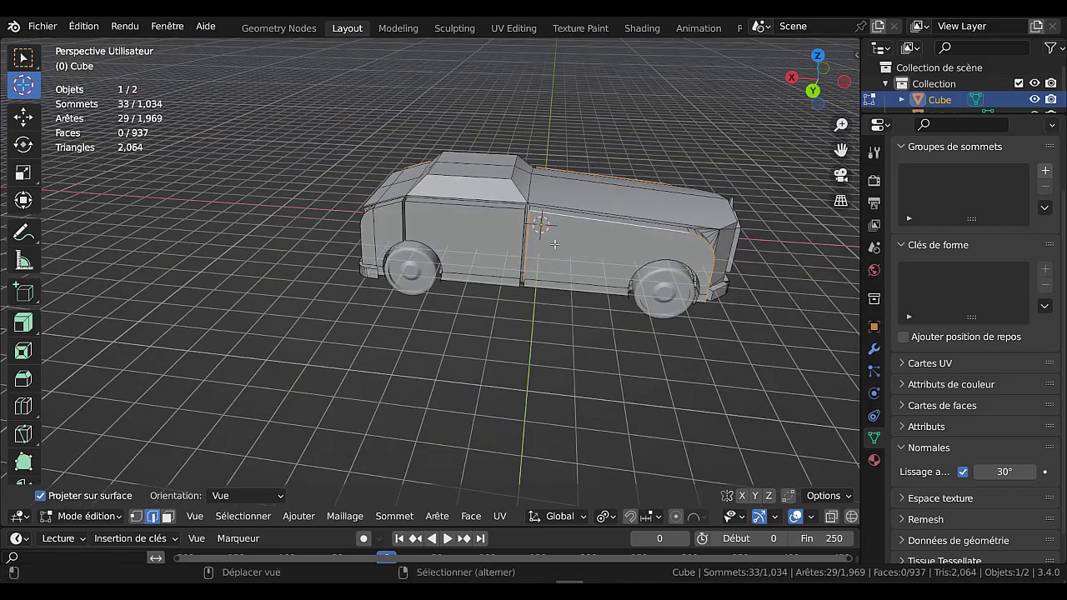
pyautogui.keyDown('shift'); pyautogui.rightClick(533, 240); pyautogui.keyUp('shift')
pyautogui.moveTo(568, 311); pyautogui.dragTo(597, 404, button='middle')
pyautogui.scroll(2, 596, 404)
pyautogui.keyDown('shift'); pyautogui.rightClick(493, 346); pyautogui.keyUp('shift')
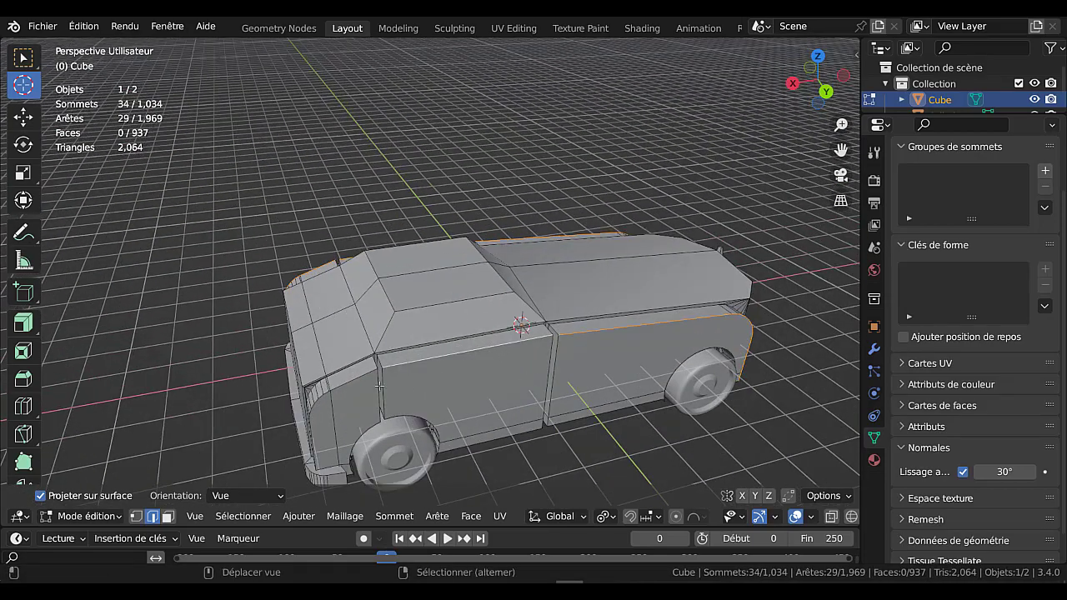
pyautogui.keyDown('alt'); pyautogui.keyDown('shift'); pyautogui.rightClick(353, 380); pyautogui.keyUp('shift'); pyautogui.keyUp('alt')
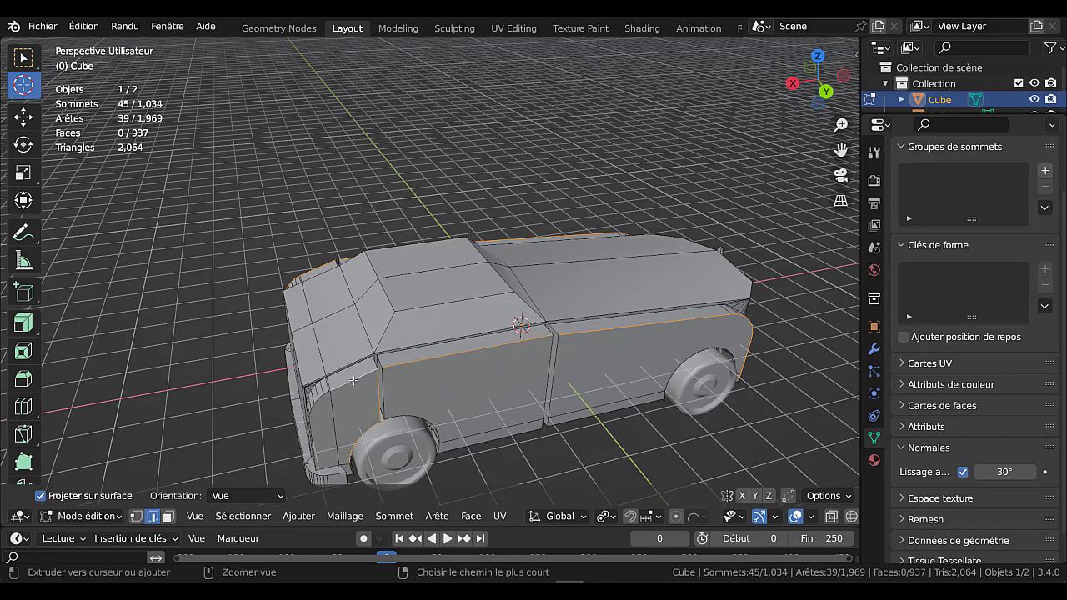
pyautogui.press('z')
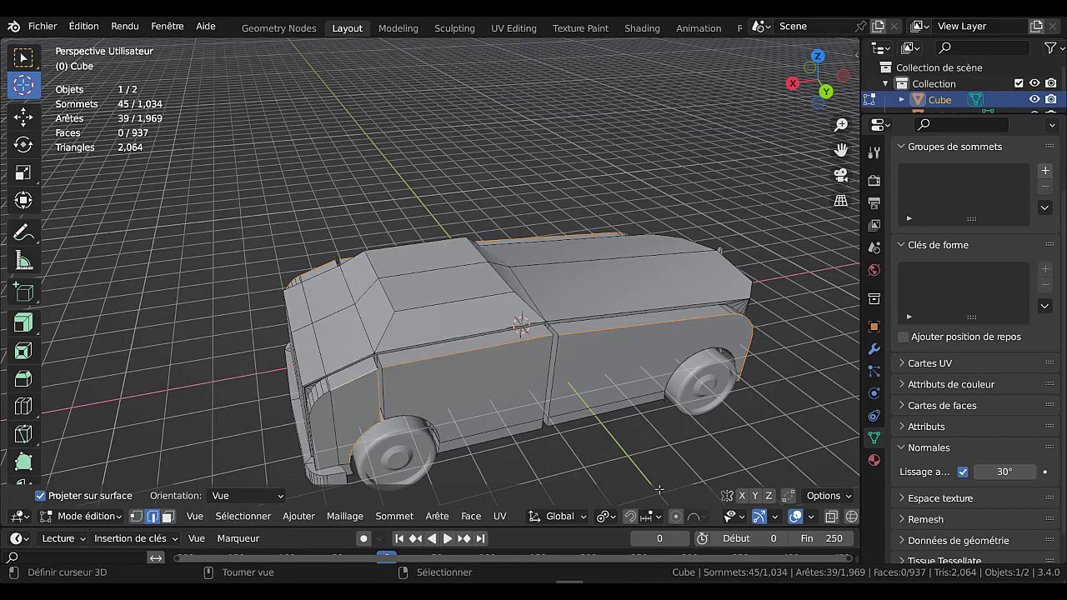
pyautogui.keyDown('alt'); pyautogui.keyDown('shift'); pyautogui.rightClick(330, 383); pyautogui.keyUp('shift'); pyautogui.keyUp('alt')
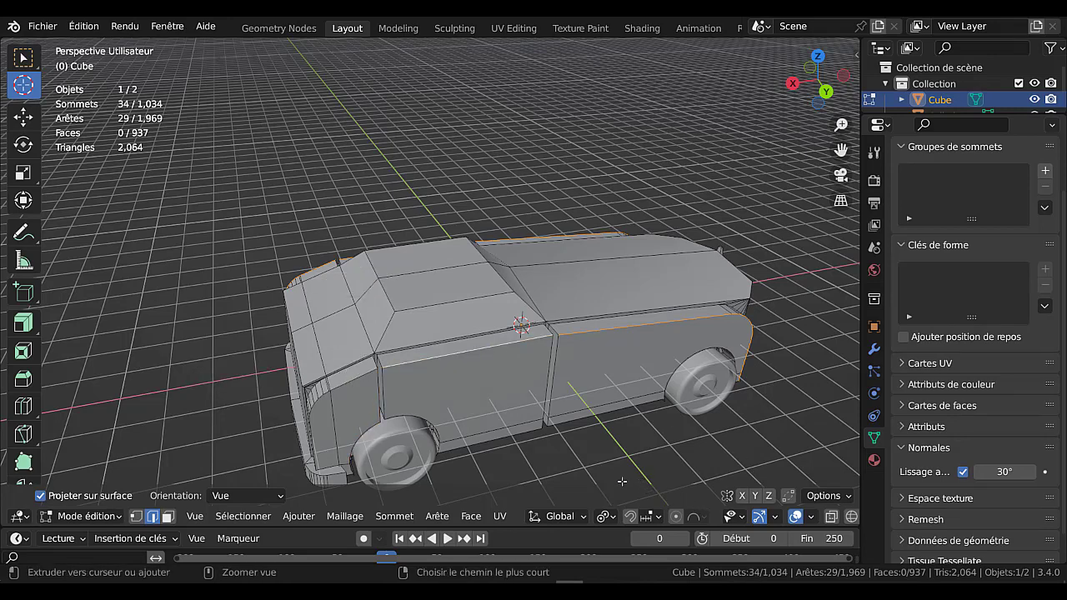
pyautogui.keyDown('alt'); pyautogui.keyDown('shift'); pyautogui.rightClick(364, 384); pyautogui.keyUp('shift'); pyautogui.keyUp('alt')
pyautogui.moveTo(365, 383); pyautogui.dragTo(448, 356, button='middle')
pyautogui.hotkey('ctrl', 'z')
# Add the right rear side panel's top and curved rear outer edges to the selection, leaving out its bottom edge
pyautogui.keyDown('shift'); pyautogui.rightClick(392, 353); pyautogui.keyUp('shift')
pyautogui.scroll(3, 422, 379)
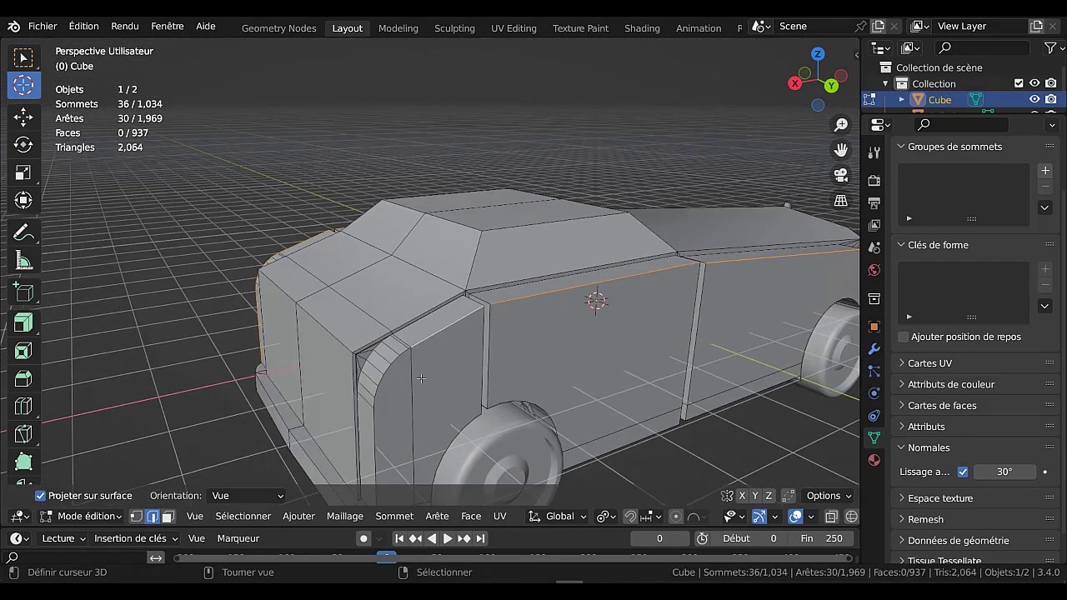
pyautogui.scroll(-2, 387, 434)
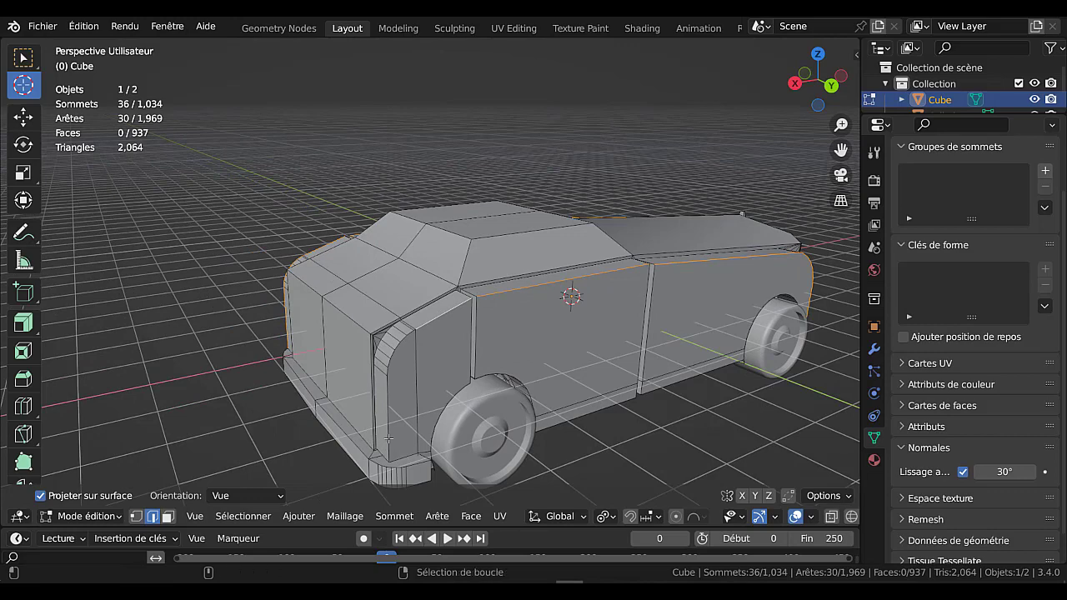
pyautogui.keyDown('alt'); pyautogui.keyDown('shift'); pyautogui.rightClick(389, 435); pyautogui.keyUp('shift'); pyautogui.keyUp('alt')
pyautogui.scroll(-1, 390, 437)
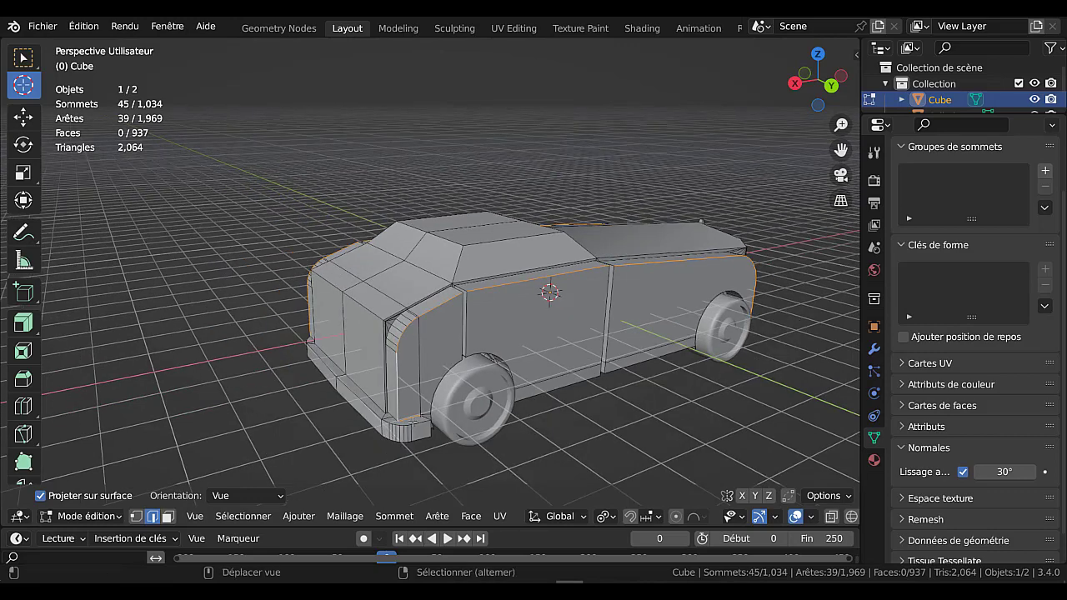
pyautogui.keyDown('shift'); pyautogui.rightClick(413, 419); pyautogui.keyUp('shift')
# Bevel the selected outer panel edges on both sides of the car with 6 segments
pyautogui.moveTo(671, 446); pyautogui.dragTo(676, 453, button='middle')
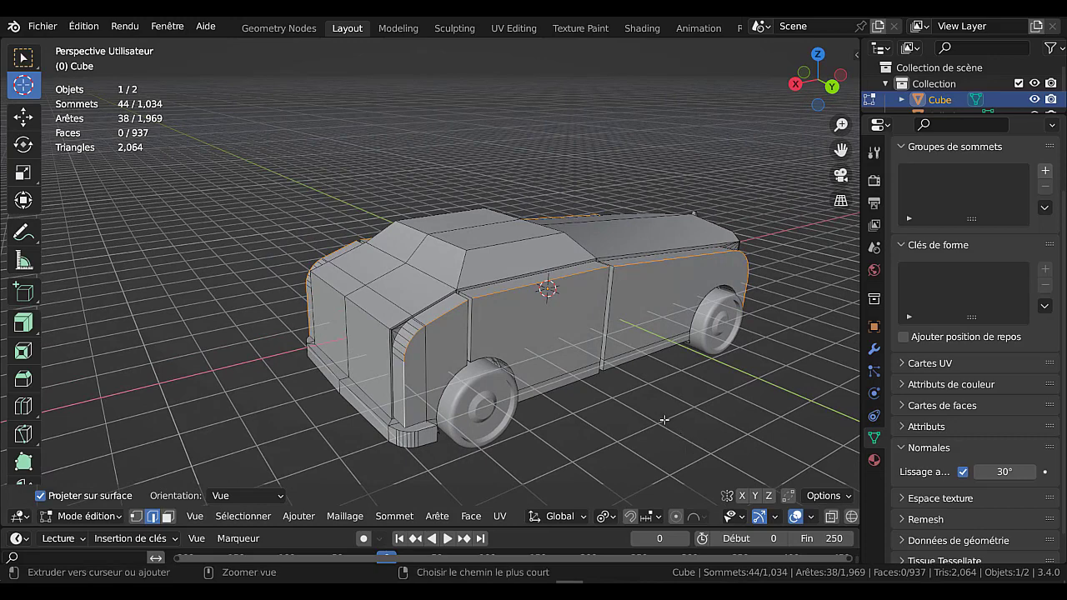
pyautogui.hotkey('ctrl', 'b')
pyautogui.scroll(5, 709, 434)
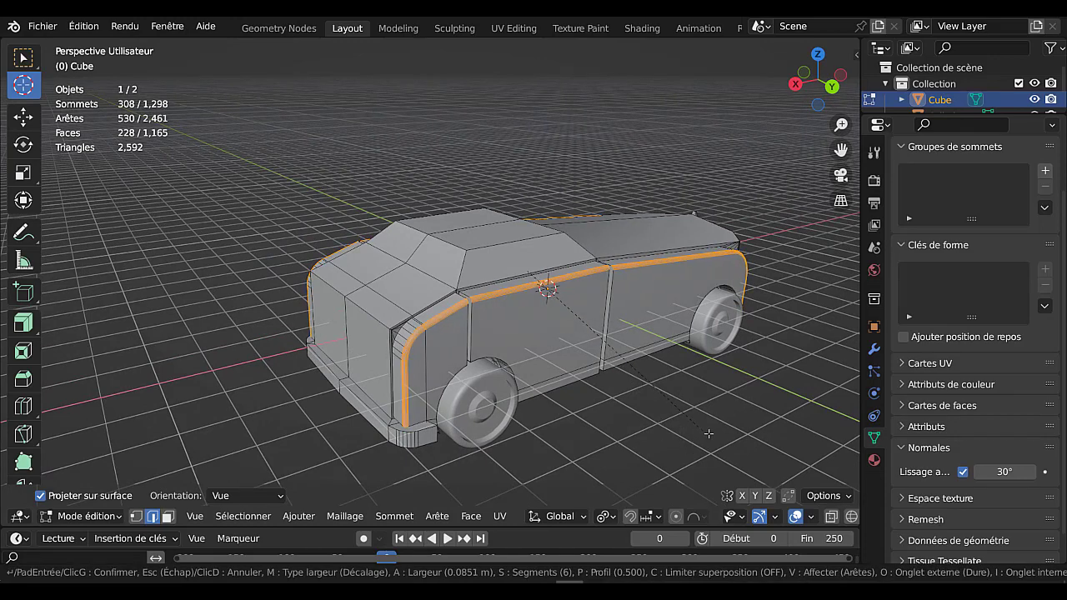
pyautogui.click(729, 441)
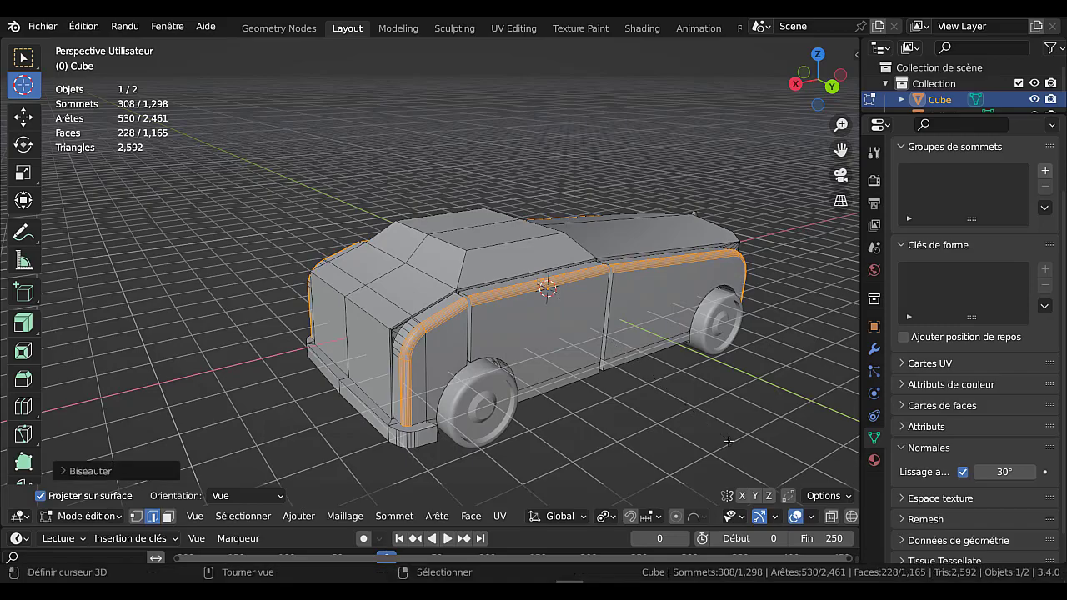
# Leave Edit Mode and examine the rounded side panels and bumpers from front and rear in Material Preview shading
pyautogui.press('Tab')
pyautogui.moveTo(731, 443); pyautogui.dragTo(453, 442, button='middle')
pyautogui.scroll(-5, 449, 407)
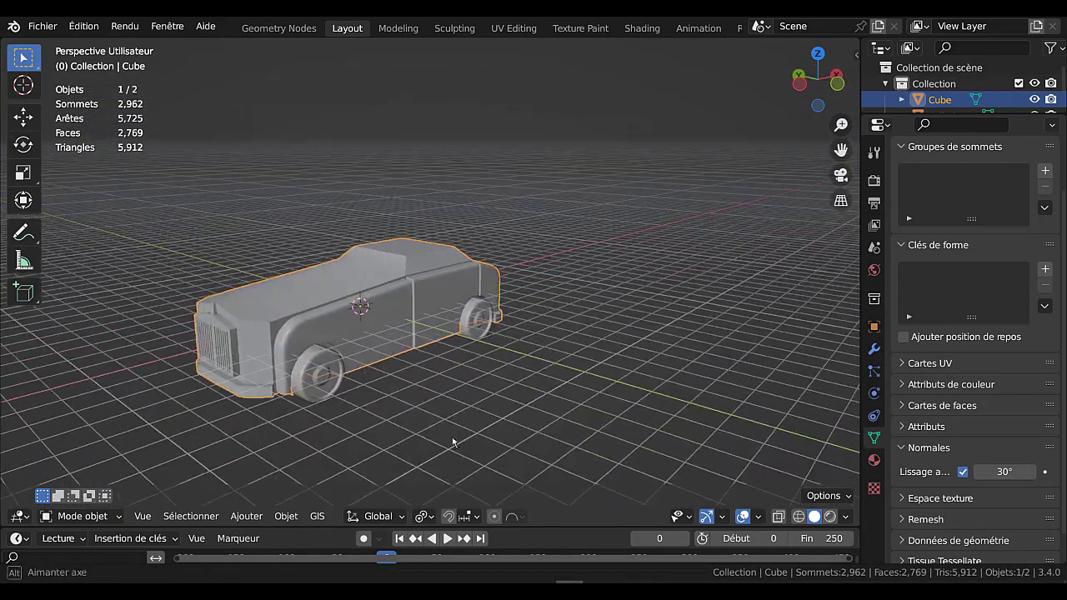
pyautogui.click(830, 517)
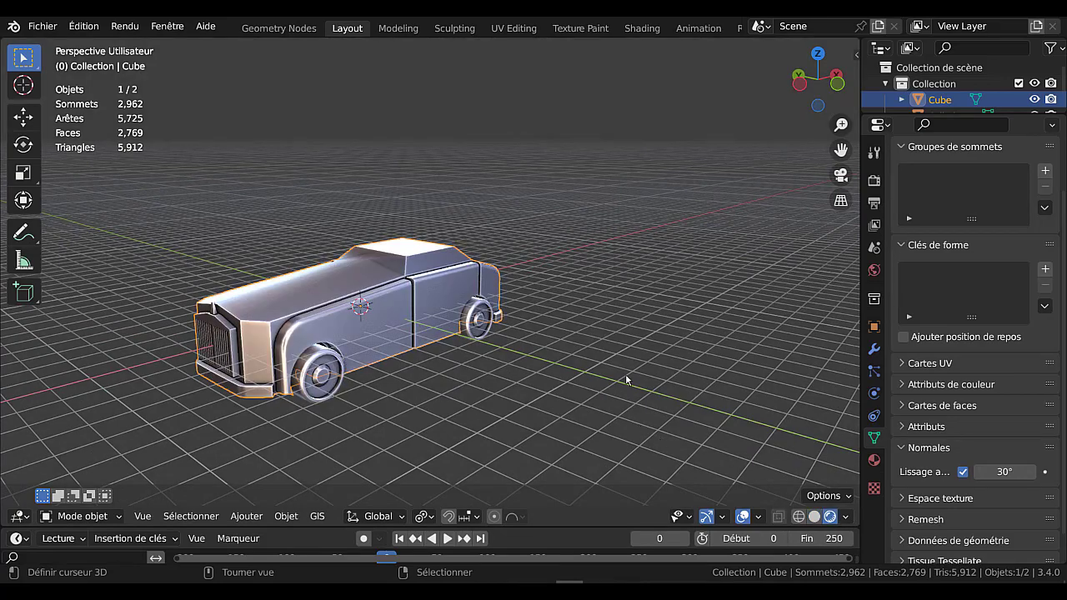
pyautogui.click(546, 415)
pyautogui.scroll(3, 459, 419)
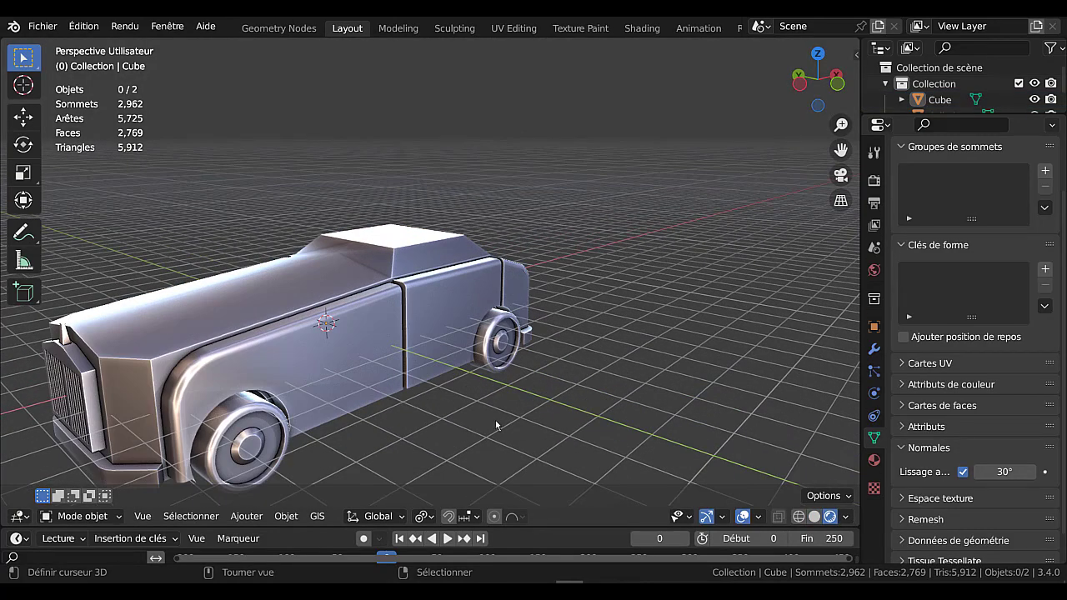
pyautogui.moveTo(459, 421); pyautogui.dragTo(313, 423, button='middle')
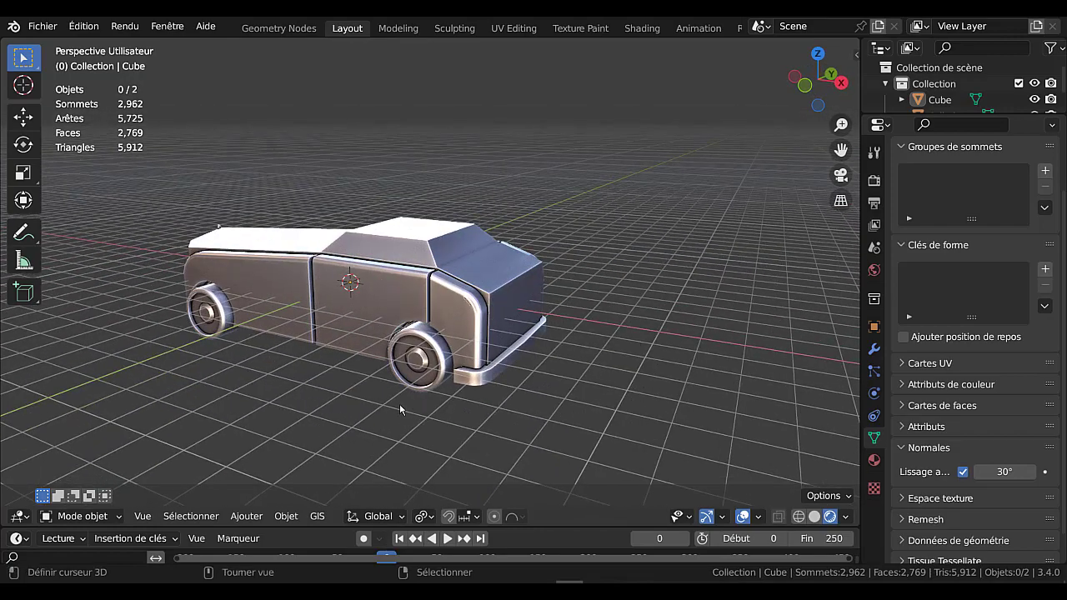
pyautogui.moveTo(400, 403); pyautogui.dragTo(469, 342, button='middle')
# Add a loop cut across the cabin roof and side faces in Edit Mode and slide it toward the car's rear
pyautogui.press('Tab')
pyautogui.click(435, 325)
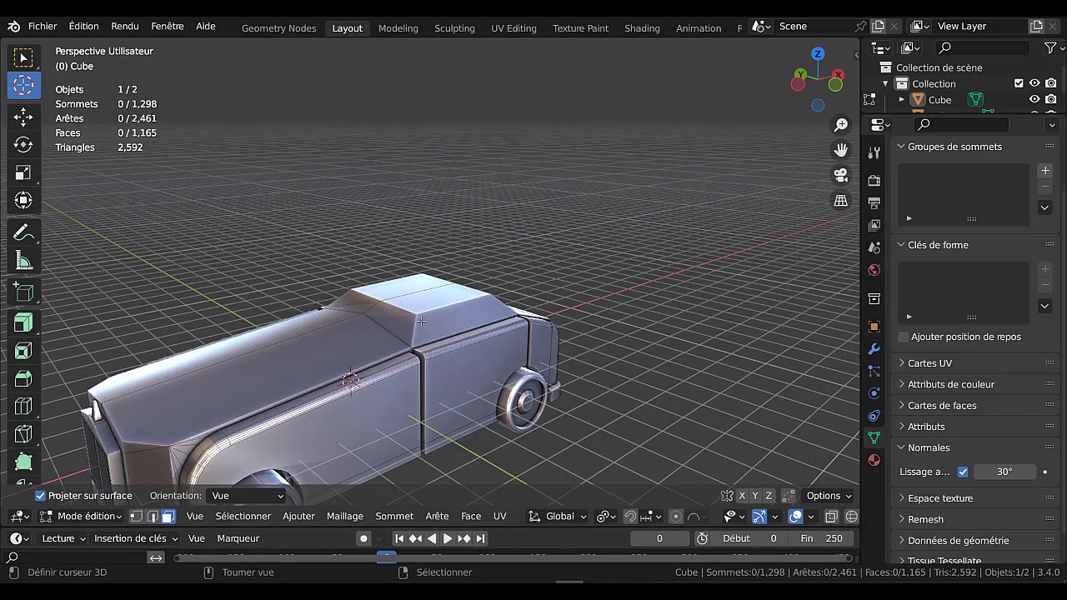
pyautogui.click(425, 323)
pyautogui.moveTo(451, 339); pyautogui.dragTo(436, 310, button='middle')
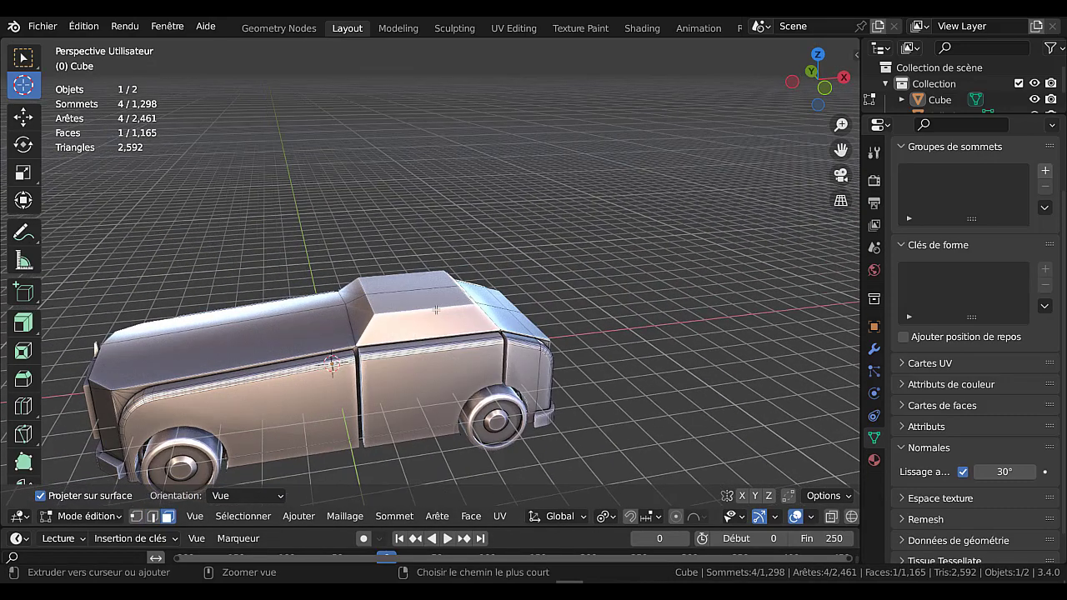
pyautogui.hotkey('ctrl', 'r')
pyautogui.click(435, 310)
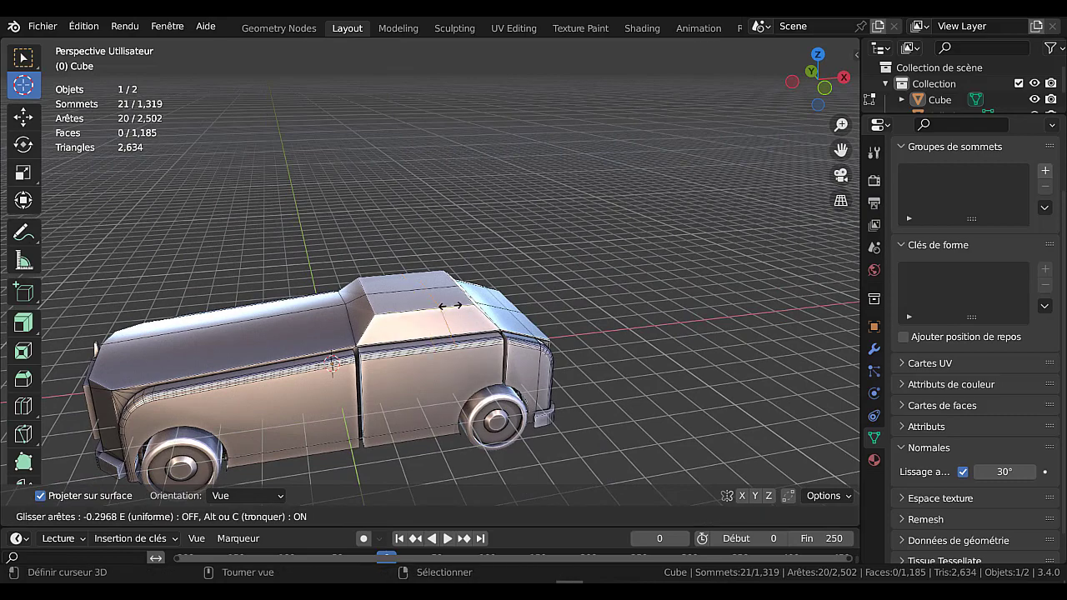
pyautogui.click(461, 305)
pyautogui.scroll(4, 463, 320)
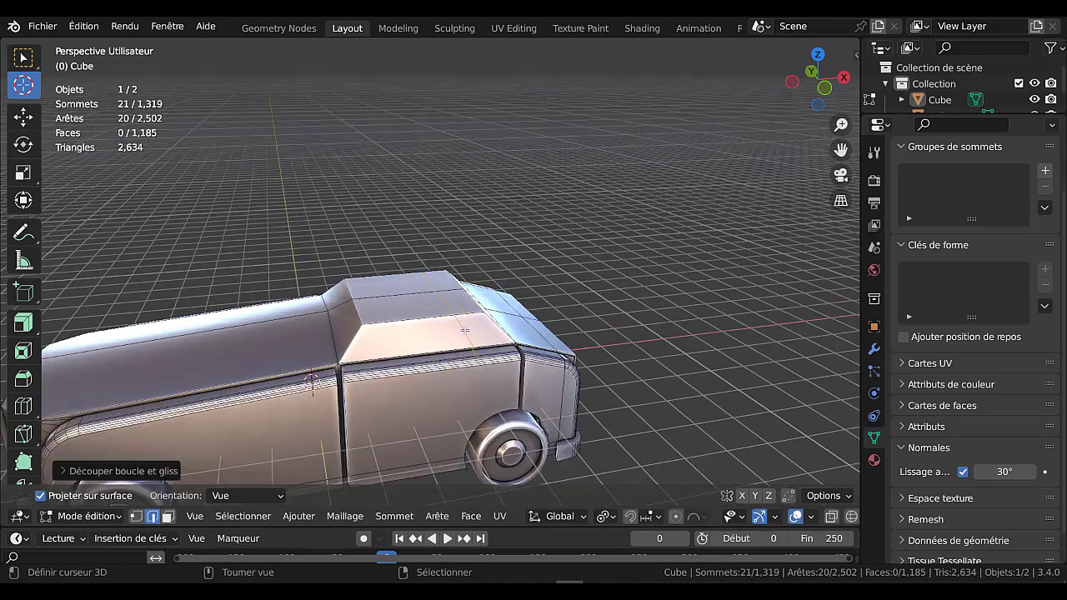
pyautogui.moveTo(465, 326); pyautogui.dragTo(447, 301, button='middle')
pyautogui.scroll(-4, 447, 302)
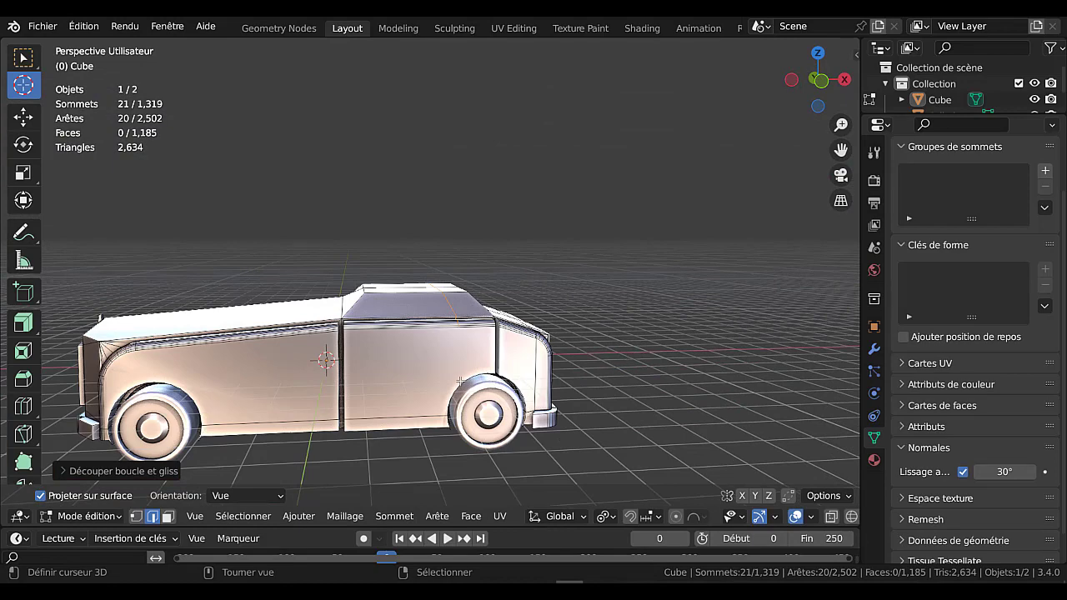
pyautogui.moveTo(670, 337); pyautogui.dragTo(655, 386, button='middle')
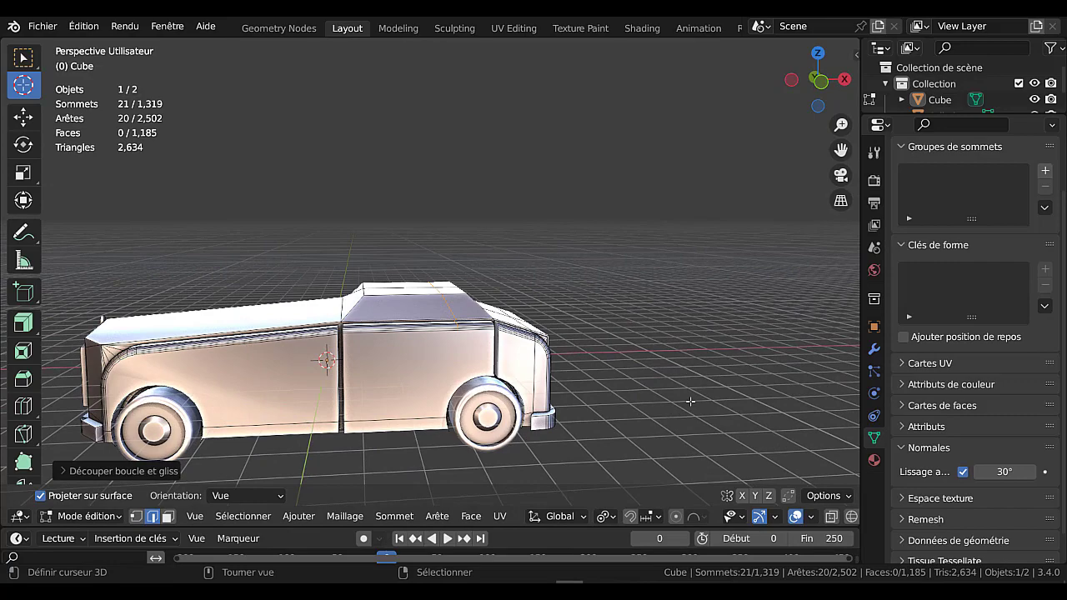
# Show the car's side profile in front orthographic view with Solid shading
pyautogui.press('KP_5')
pyautogui.press('KP_1')
pyautogui.press('ctrl+KP_3')
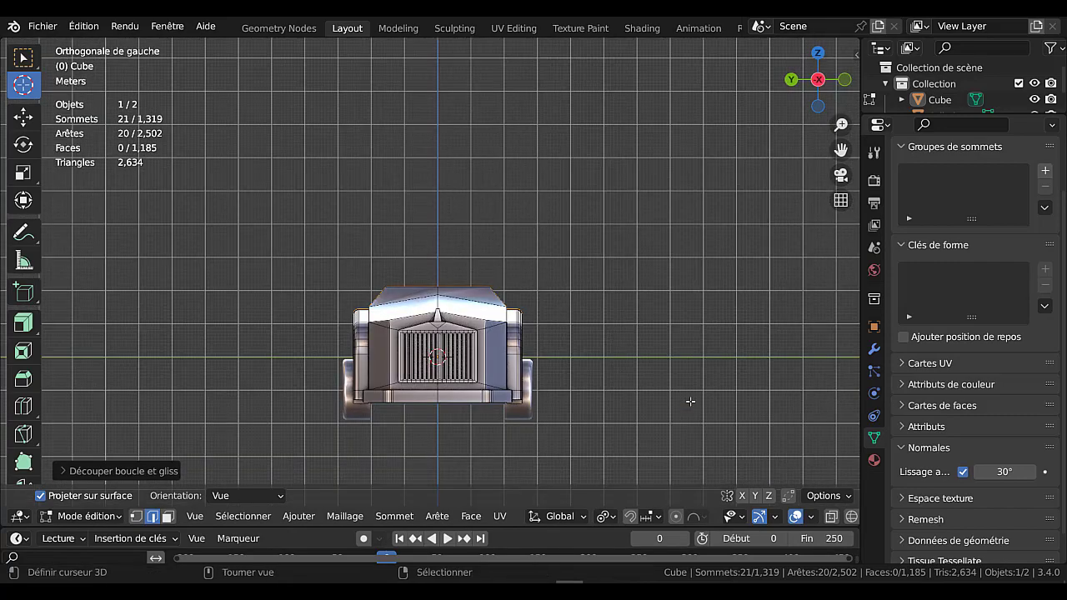
pyautogui.press('KP_1')
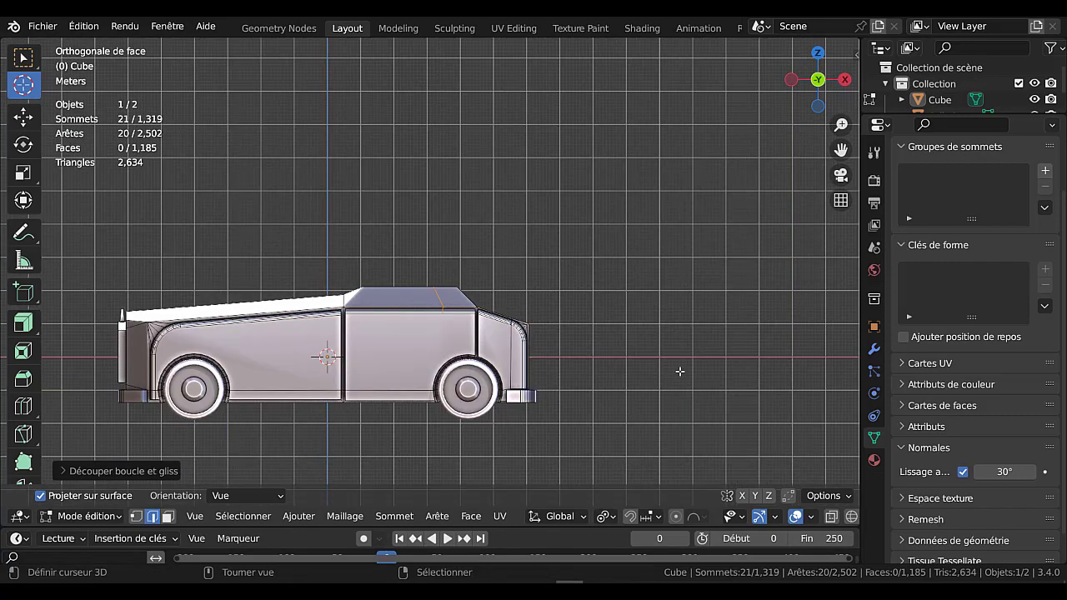
pyautogui.keyDown('shift'); pyautogui.moveTo(597, 438); pyautogui.dragTo(641, 428, button='middle'); pyautogui.keyUp('shift')
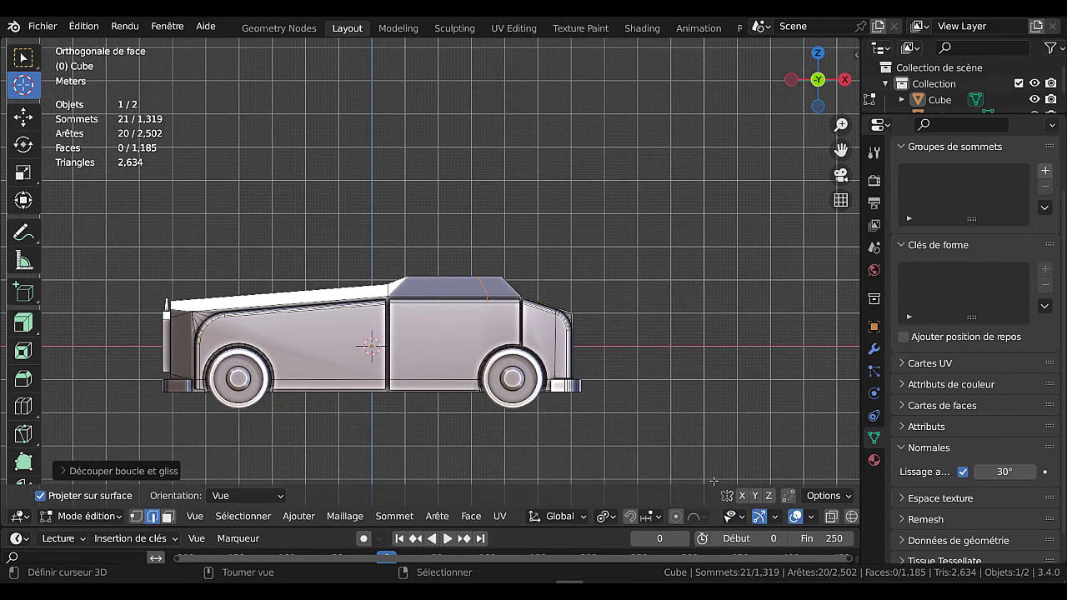
pyautogui.scroll(-3, 812, 519)
pyautogui.click(814, 518)
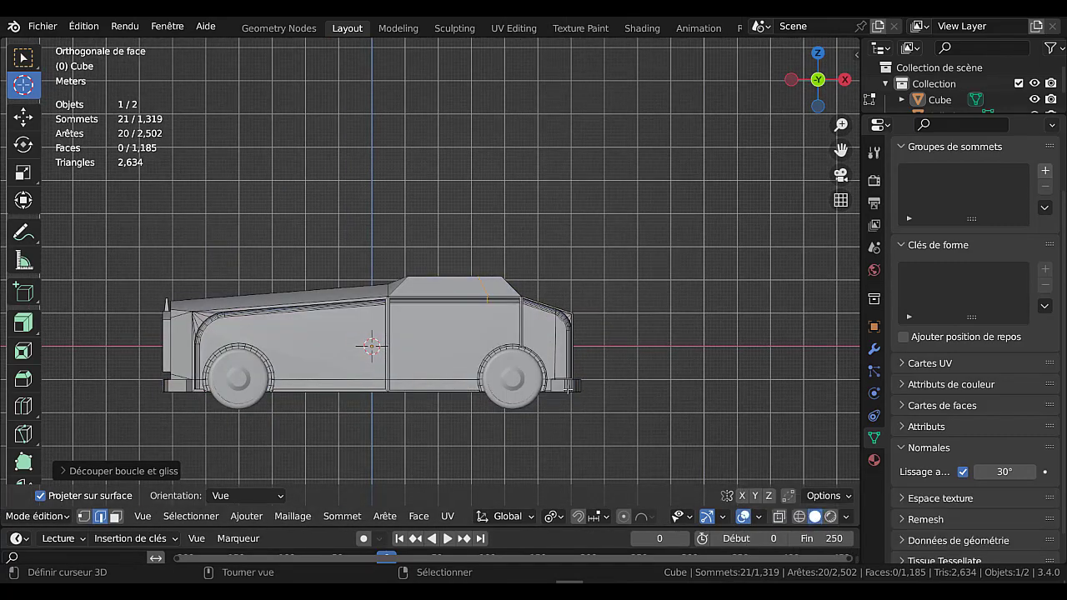
# Knife-cut a slanted edge from the cabin loop cut down the side panel to the sill edge just ahead of the rear wheel
pyautogui.scroll(1, 538, 365)
pyautogui.keyDown('shift'); pyautogui.moveTo(517, 338); pyautogui.dragTo(541, 315, button='middle'); pyautogui.keyUp('shift')
pyautogui.scroll(1, 541, 315)
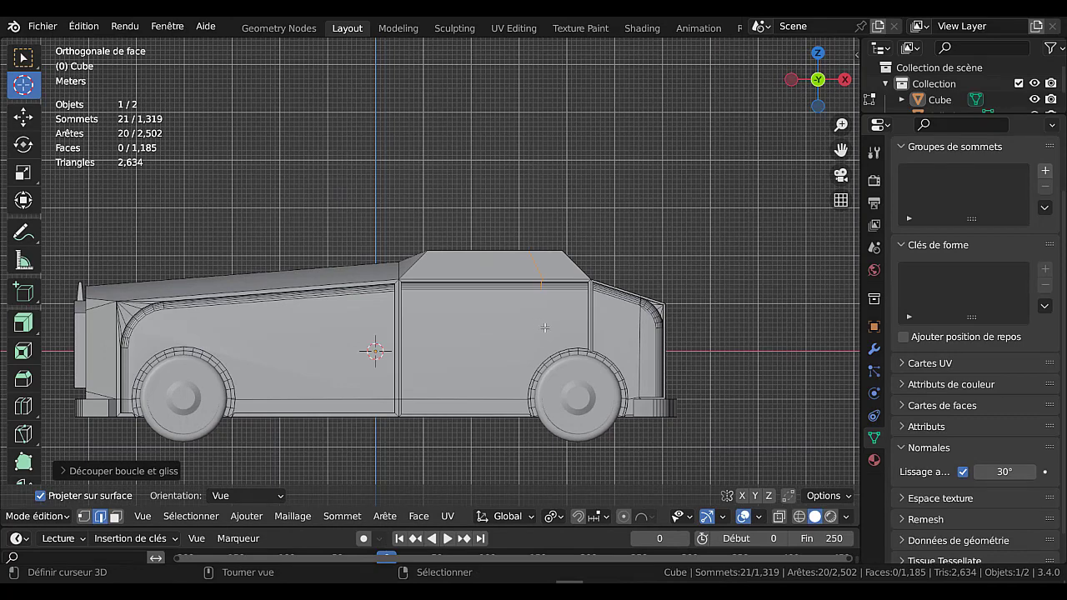
pyautogui.press('k')
pyautogui.click(541, 289)
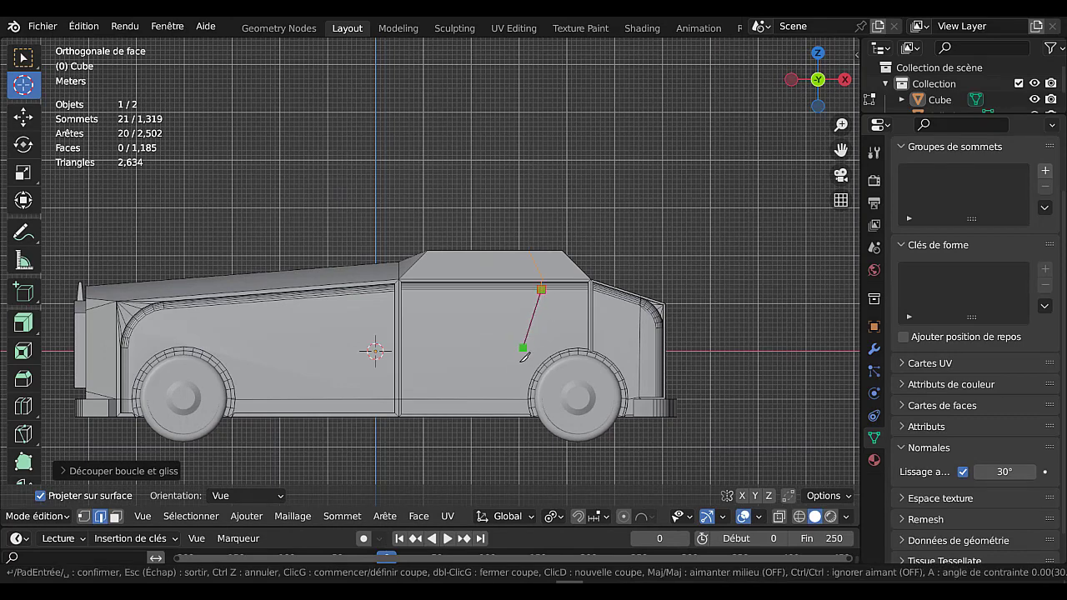
pyautogui.press('ctrl')
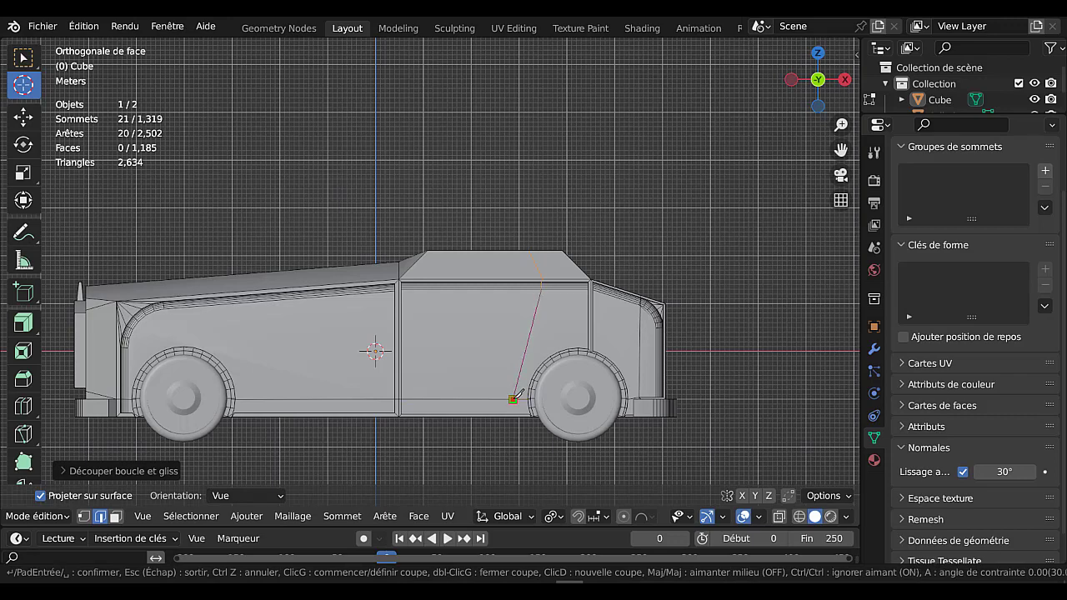
pyautogui.click(513, 399)
pyautogui.press('Return')
pyautogui.click(513, 400)
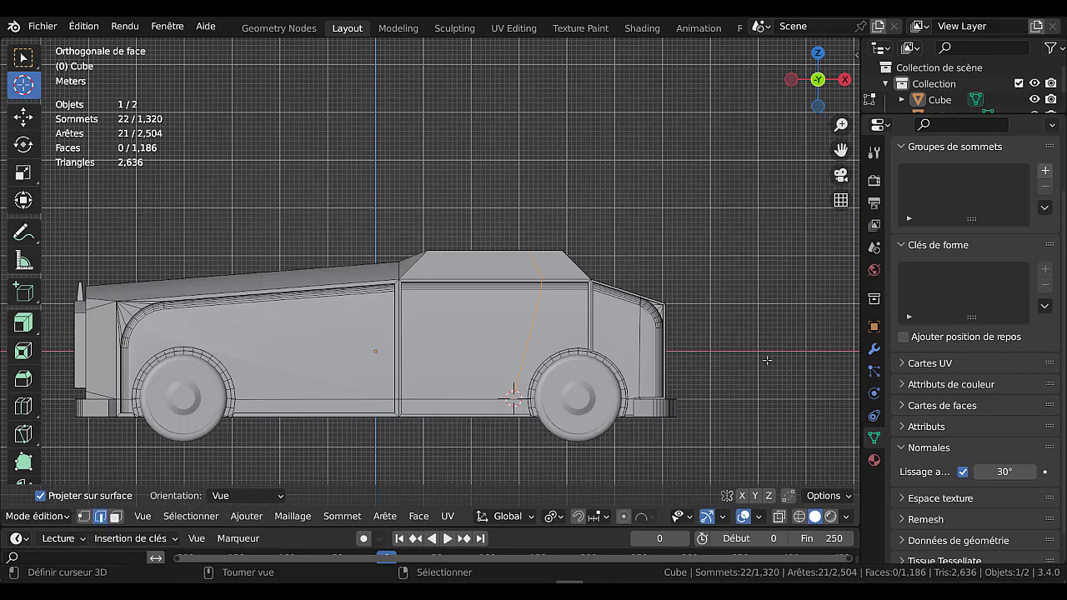
# Knife-cut the matching slanted edge on the opposite side of the car, down to the 3D cursor ahead of the rear wheel
pyautogui.press('ctrl+KP_1')
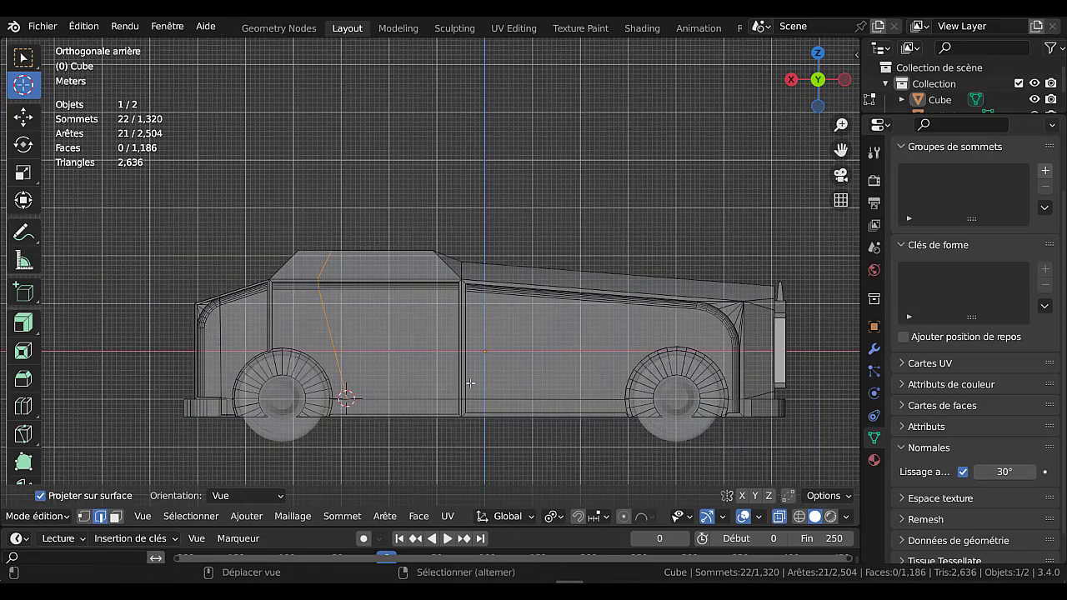
pyautogui.scroll(4, 428, 369)
pyautogui.keyDown('shift'); pyautogui.moveTo(427, 369); pyautogui.dragTo(464, 286, button='middle'); pyautogui.keyUp('shift')
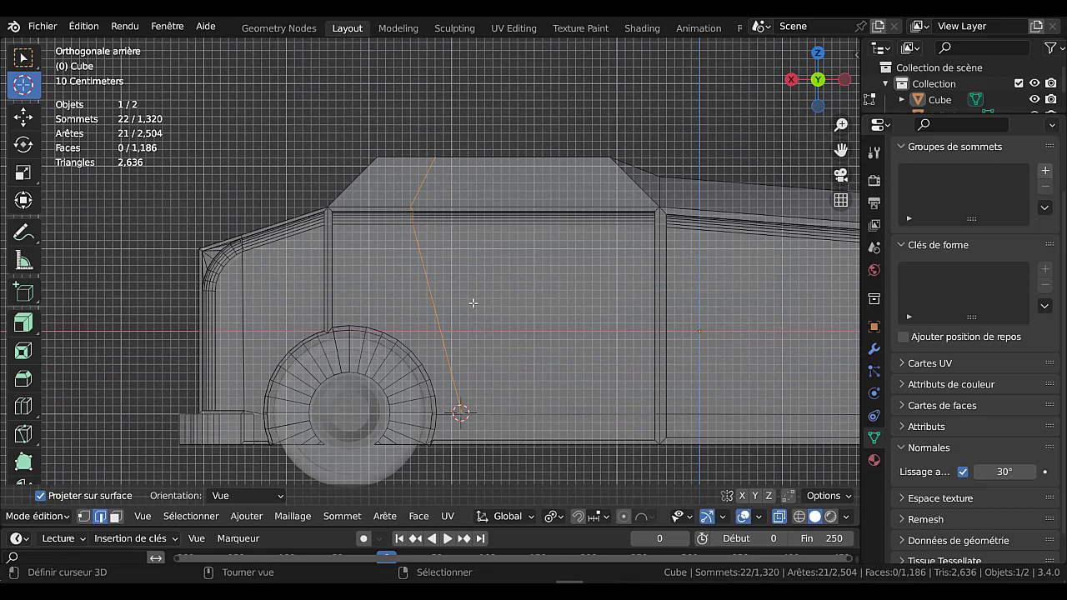
pyautogui.press('k')
pyautogui.click(413, 224)
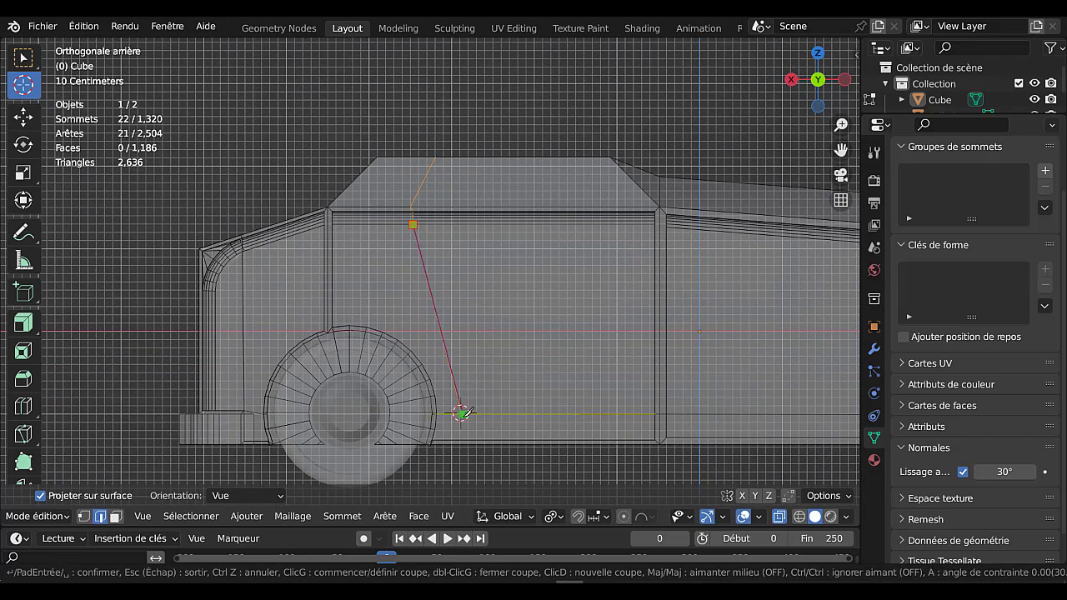
pyautogui.click(461, 413)
pyautogui.press('Return')
# Check the new side cuts around the cabin in perspective and turn off X-ray display
pyautogui.scroll(-2, 509, 356)
pyautogui.moveTo(509, 355); pyautogui.dragTo(750, 351, button='middle')
pyautogui.press('Tab')
pyautogui.click(742, 351)
pyautogui.press('Tab')
pyautogui.moveTo(426, 279); pyautogui.dragTo(417, 295, button='middle')
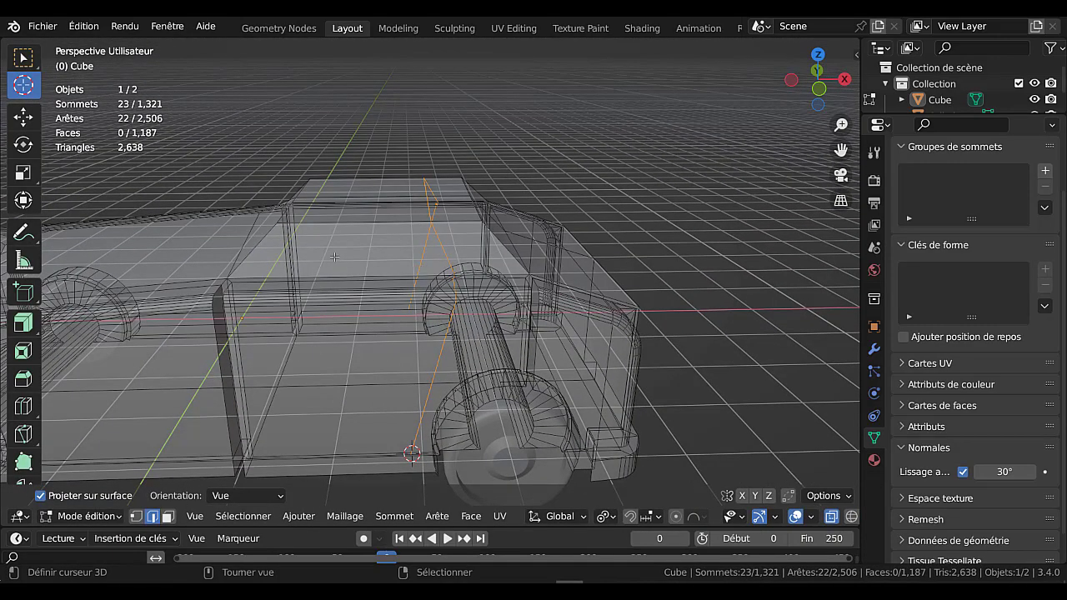
pyautogui.hotkey('alt', 'z')
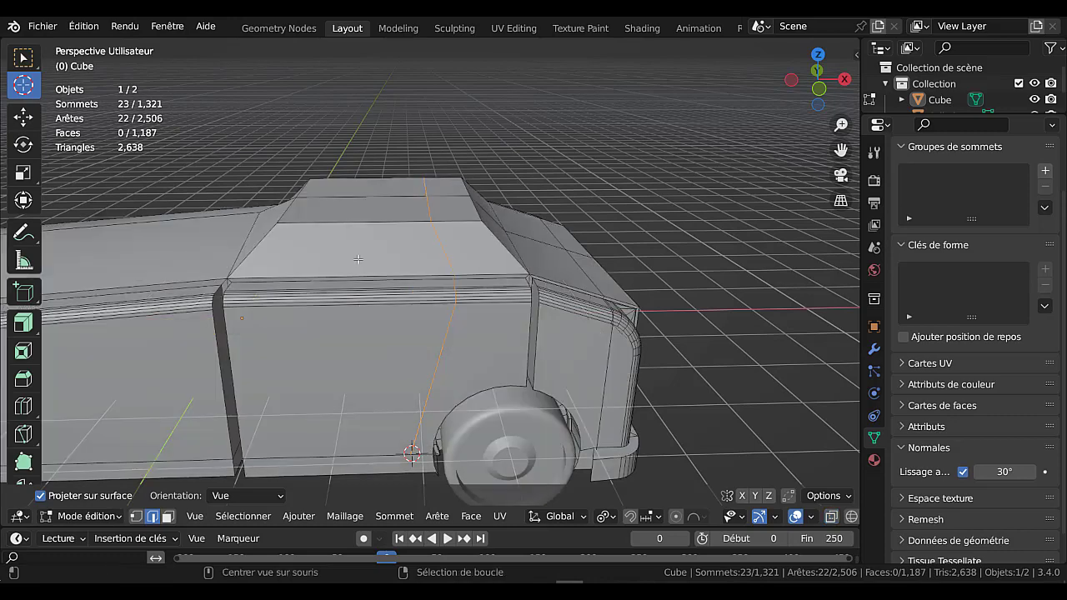
# Select both side window faces and the two rear window faces, and inset them by about 0.05 m
pyautogui.click(361, 253)
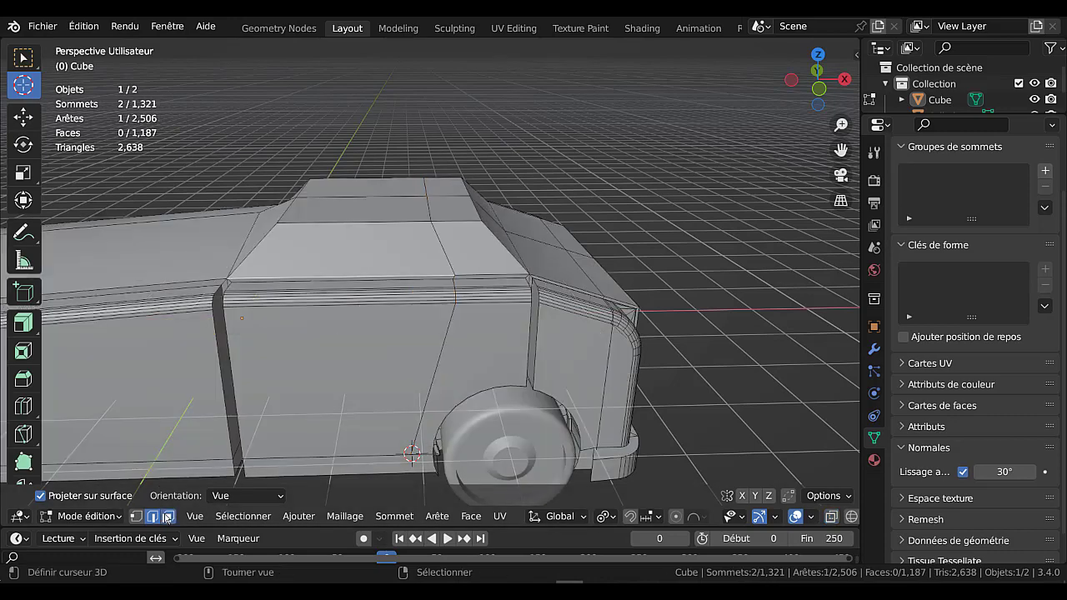
pyautogui.click(348, 249)
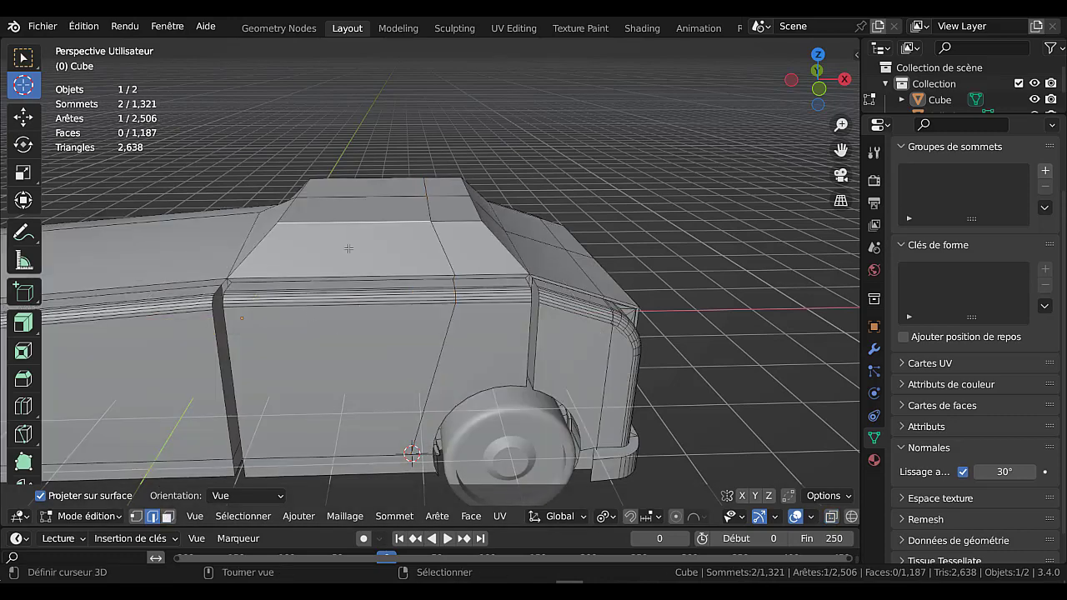
pyautogui.press('3')
pyautogui.click(367, 260)
pyautogui.moveTo(425, 268); pyautogui.dragTo(358, 283, button='middle')
pyautogui.keyDown('shift'); pyautogui.rightClick(450, 243); pyautogui.keyUp('shift')
pyautogui.keyDown('shift'); pyautogui.rightClick(490, 214); pyautogui.keyUp('shift')
pyautogui.moveTo(490, 213); pyautogui.dragTo(452, 248, button='middle')
pyautogui.keyDown('shift'); pyautogui.rightClick(519, 236); pyautogui.keyUp('shift')
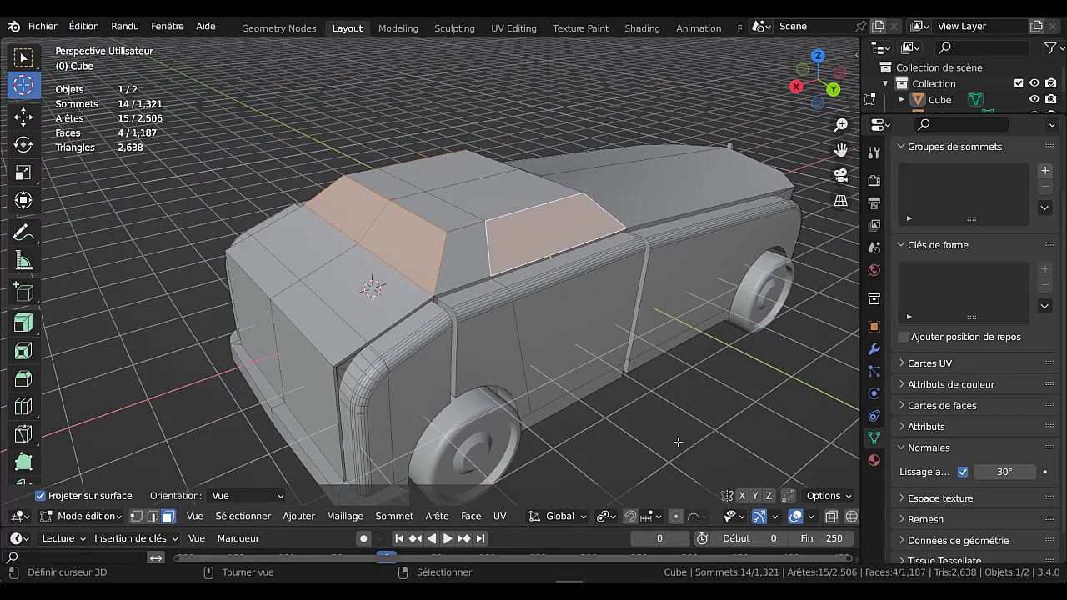
pyautogui.press('i')
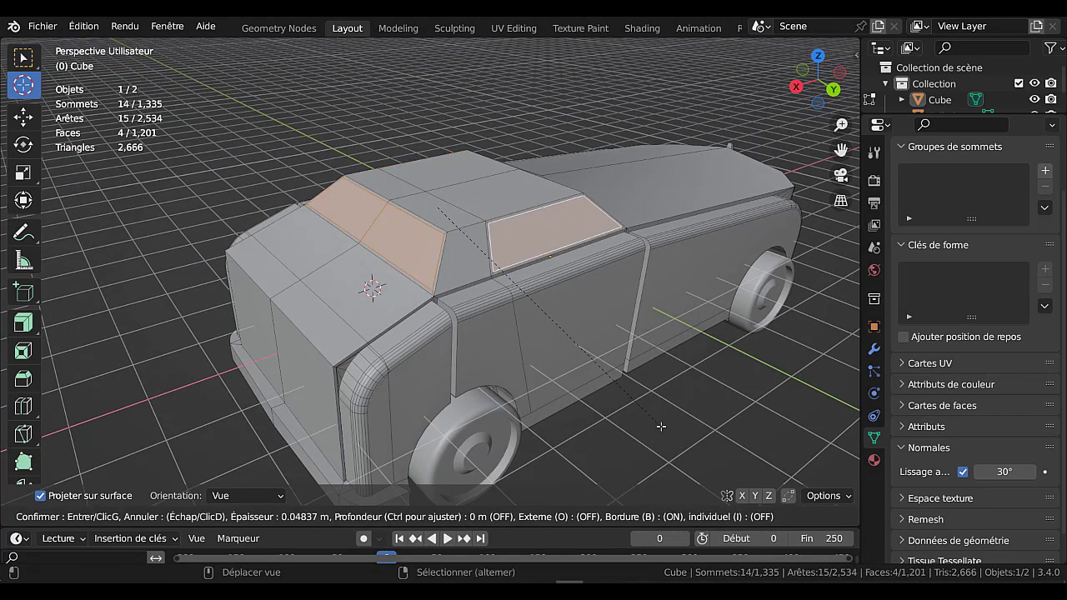
pyautogui.click(655, 416)
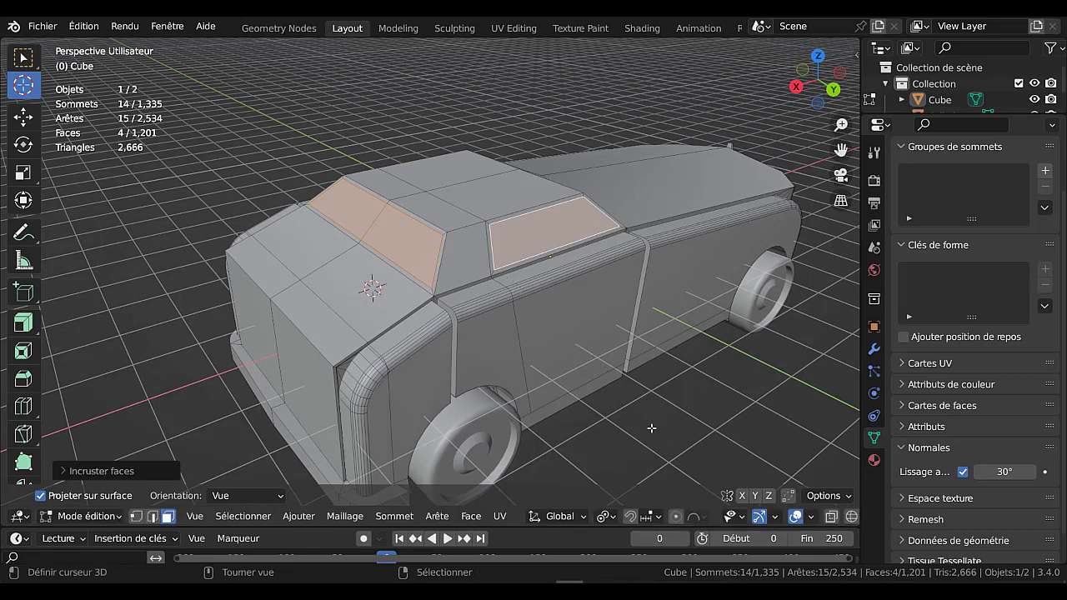
# Try to extrude the inset window faces along their normals with the Extrude Along Normals tool
pyautogui.click(23, 322)
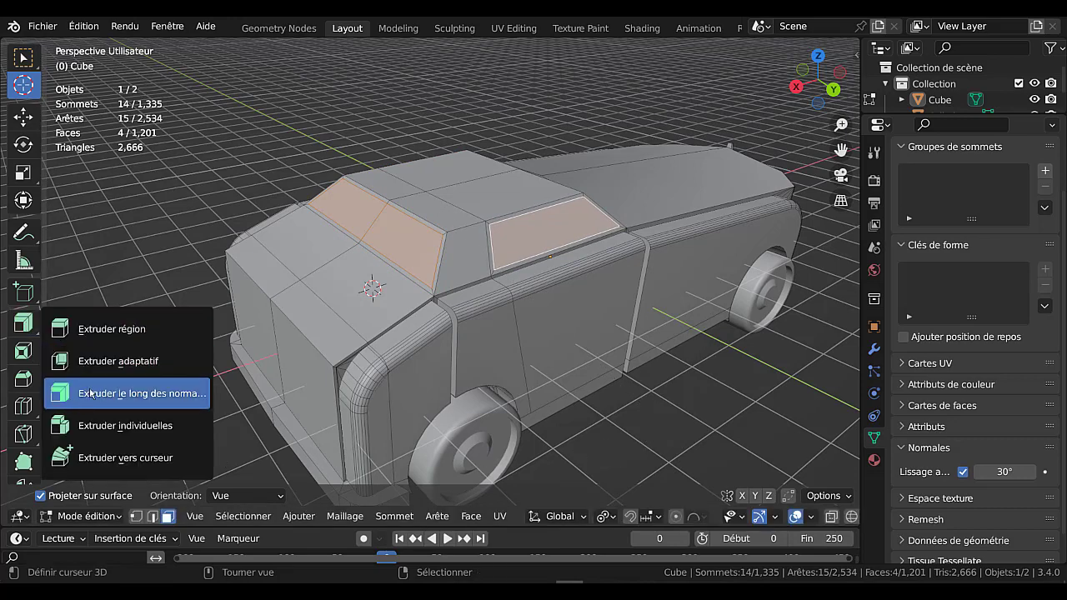
pyautogui.click(90, 394)
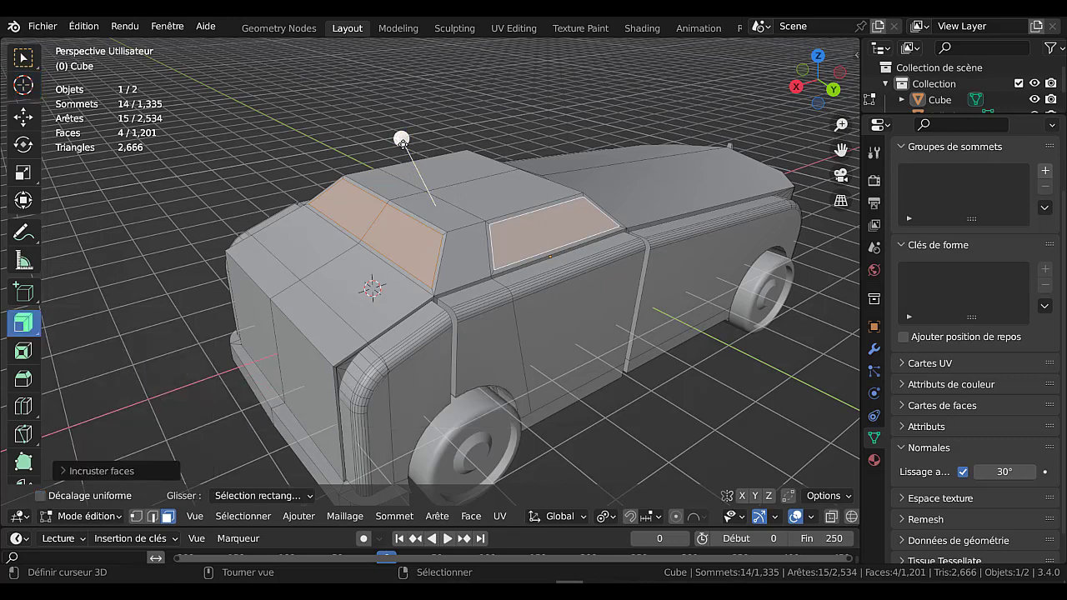
pyautogui.moveTo(400, 138); pyautogui.dragTo(399, 125)
pyautogui.hotkey('ctrl', 'z')
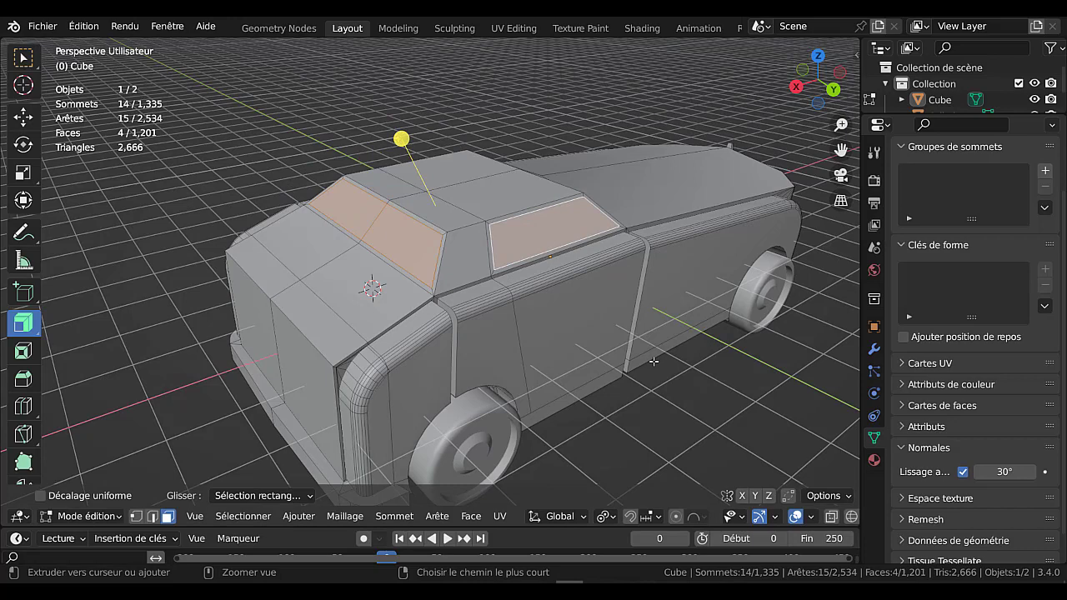
# Extrude the inset window faces and shrink them inward by about 0.08 m, leaving Edit Mode
pyautogui.press('e')
pyautogui.rightClick(641, 404)
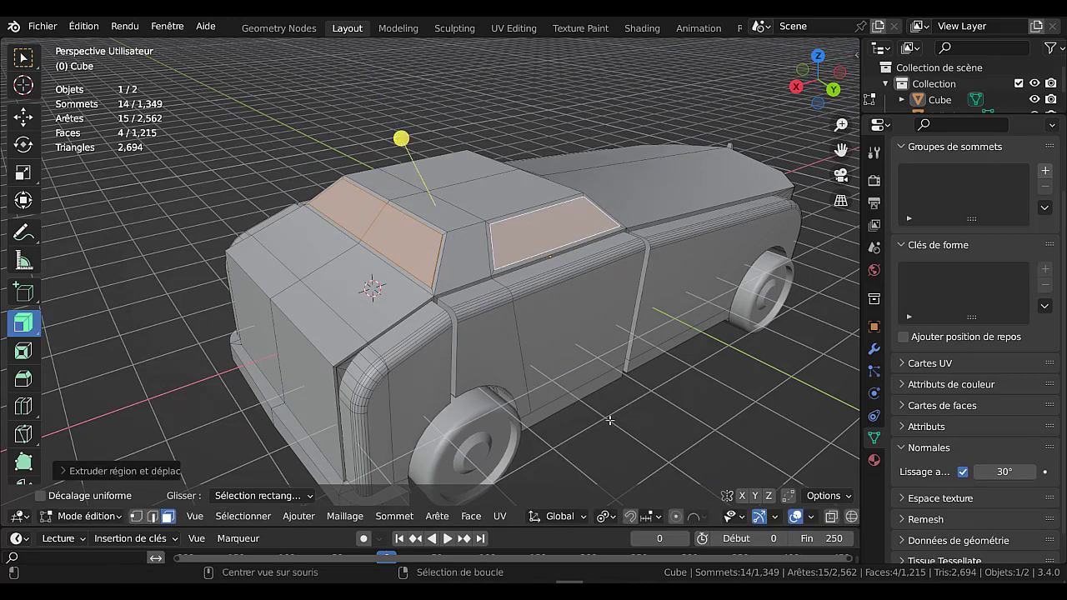
pyautogui.hotkey('alt', 's')
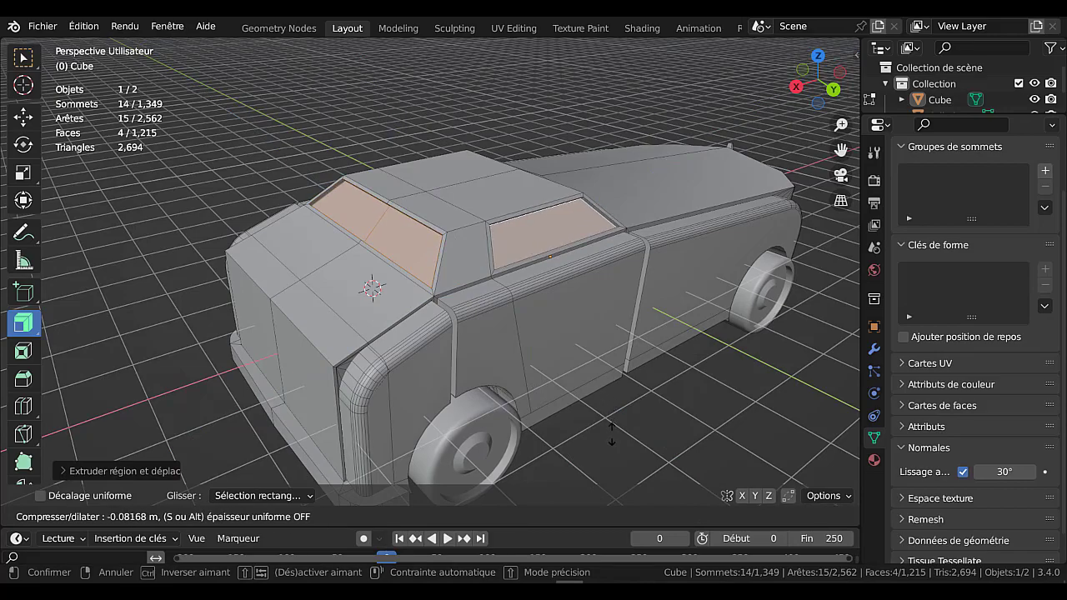
pyautogui.click(611, 429)
pyautogui.press('Tab')
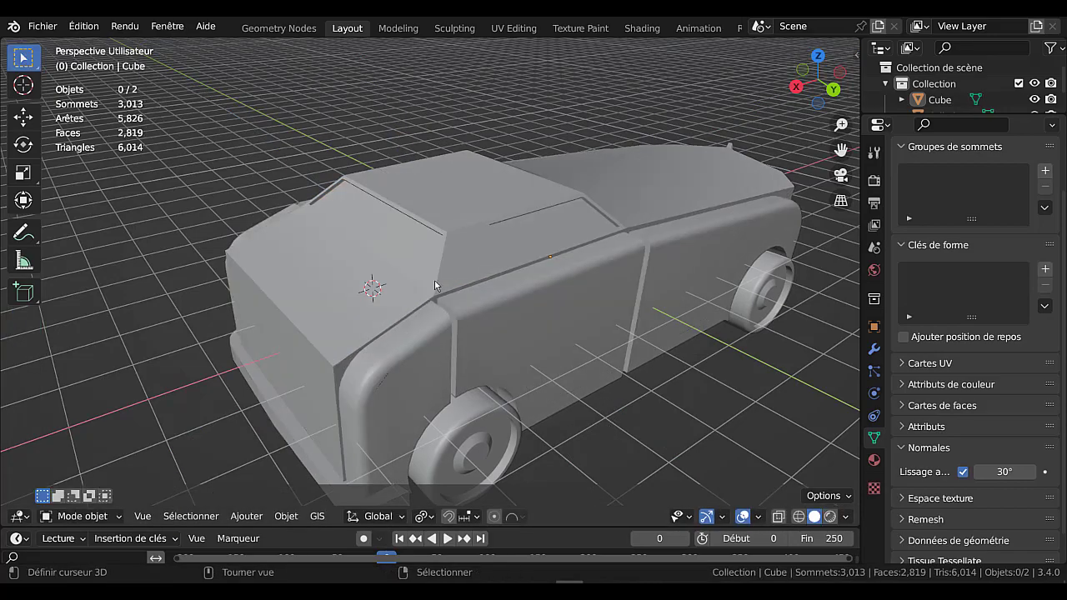
# Select the two windshield faces in Edit Mode and inset them by about 0.05 m
pyautogui.moveTo(483, 280); pyautogui.dragTo(665, 358, button='middle')
pyautogui.press('Tab')
pyautogui.click(420, 264)
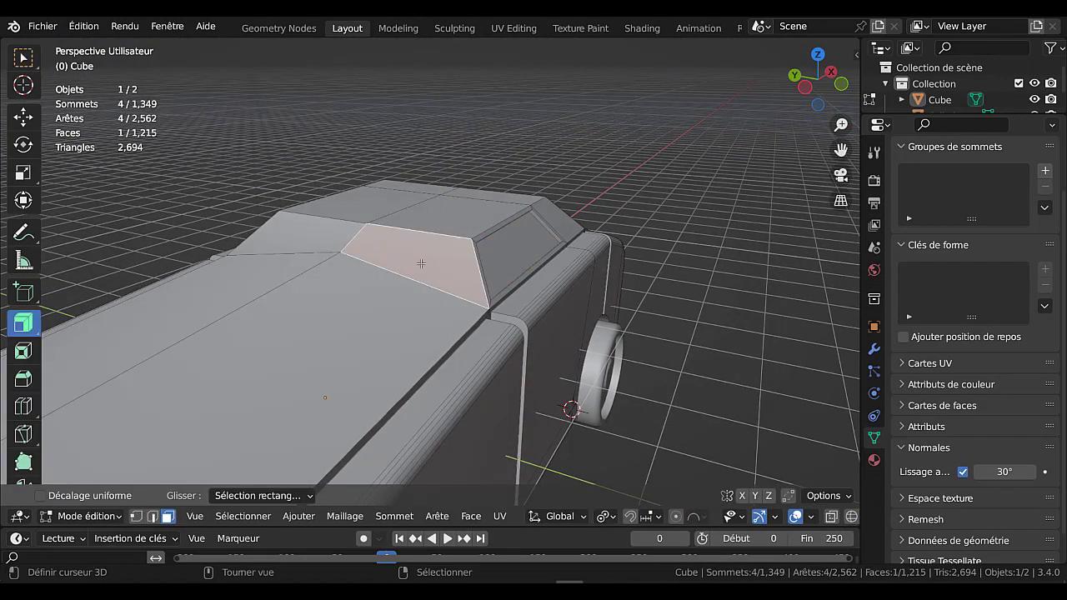
pyautogui.keyDown('shift'); pyautogui.click(303, 234); pyautogui.keyUp('shift')
pyautogui.moveTo(599, 364); pyautogui.dragTo(730, 420, button='middle')
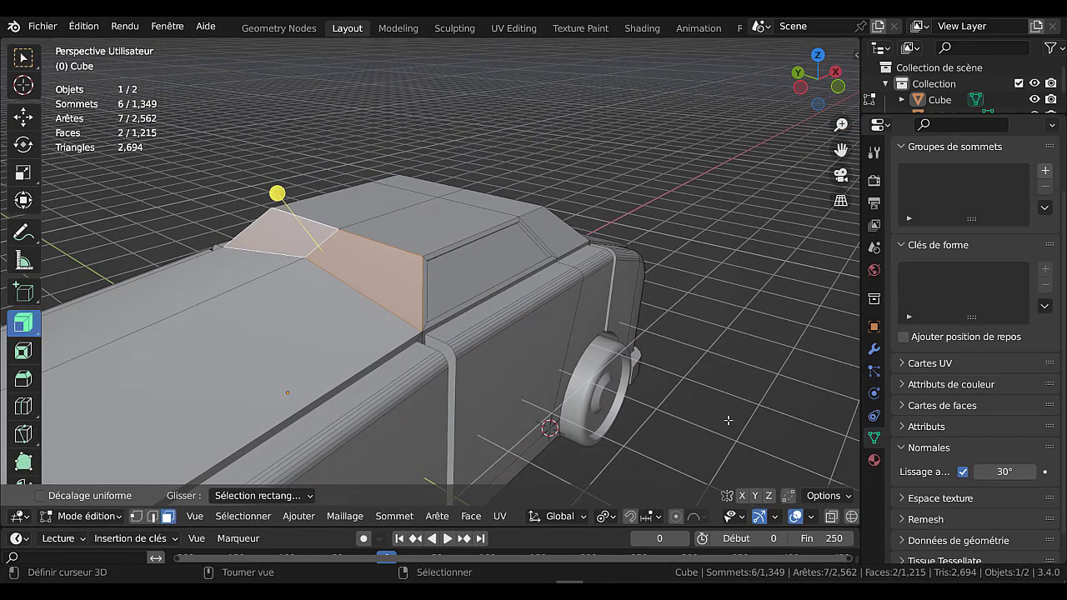
pyautogui.press('i')
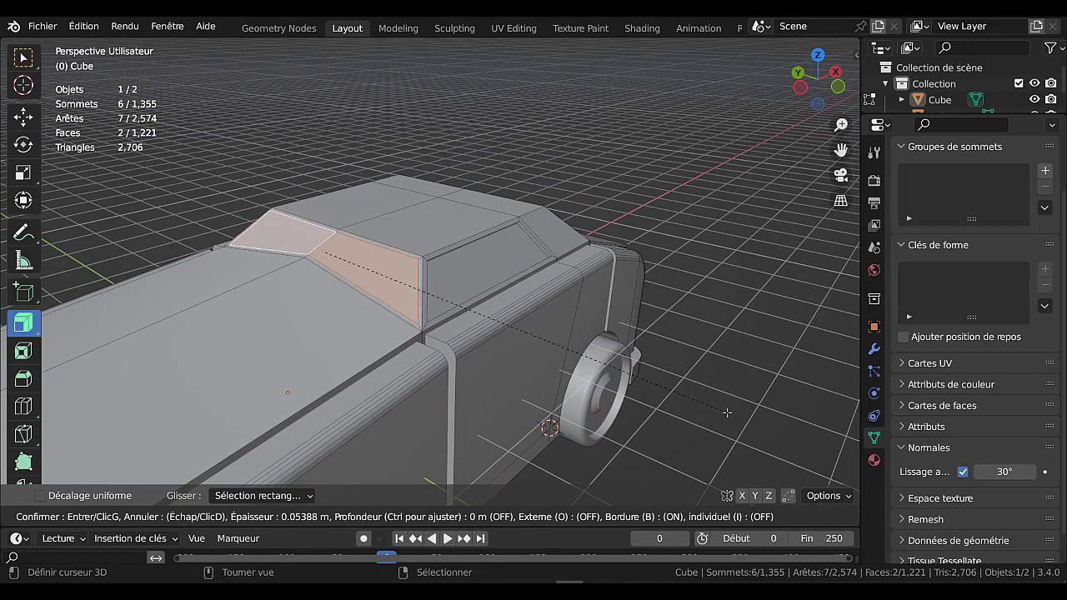
pyautogui.click(725, 412)
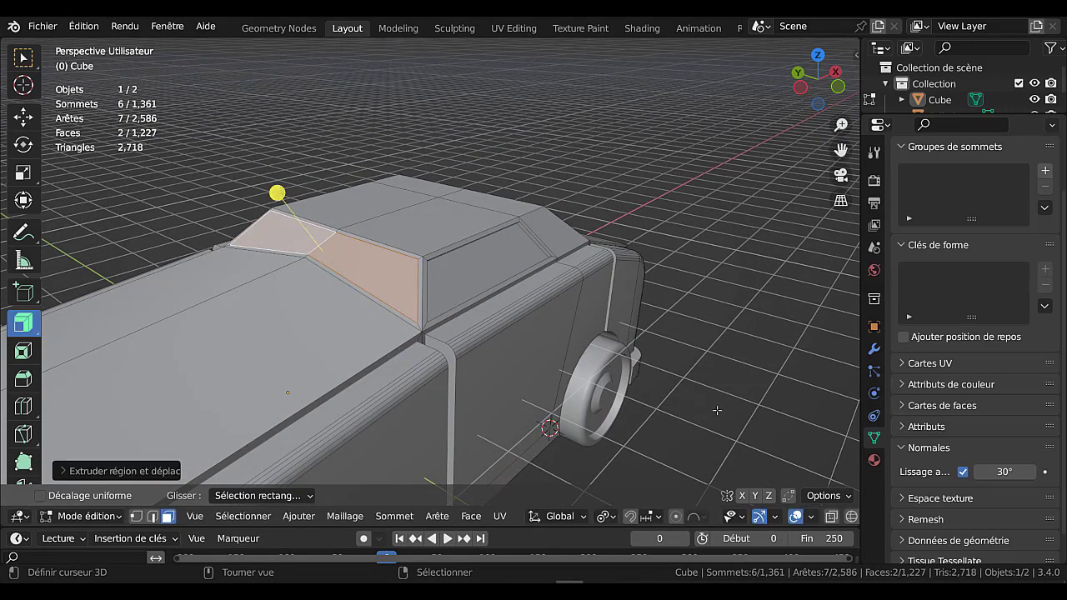
# Extrude the inset windshield faces and move them along the global X axis into the cabin
pyautogui.press('g')
pyautogui.press('x')
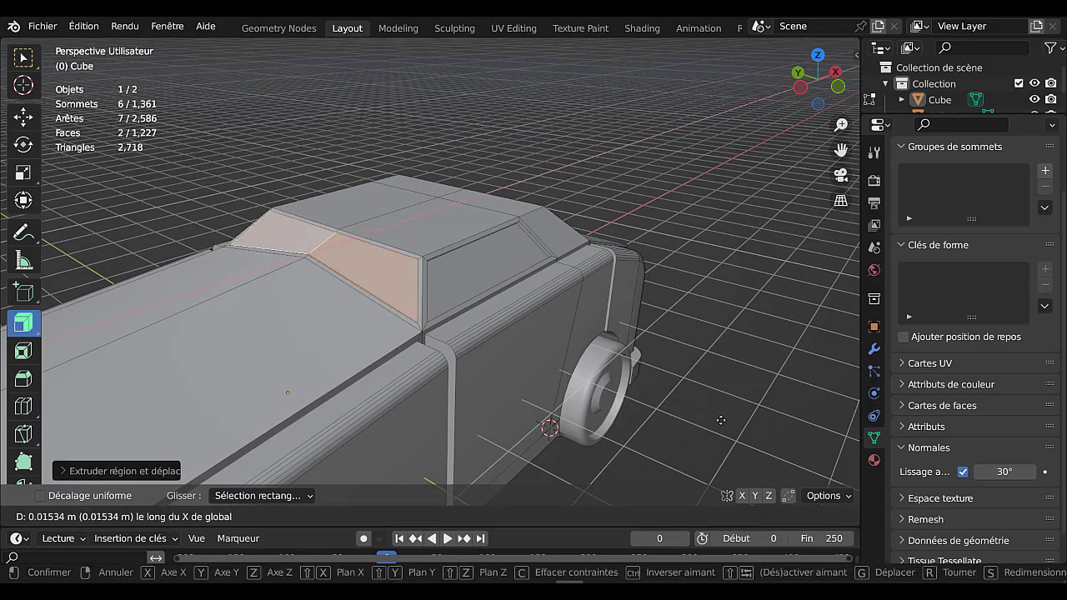
pyautogui.click(722, 420)
pyautogui.press('capslock')
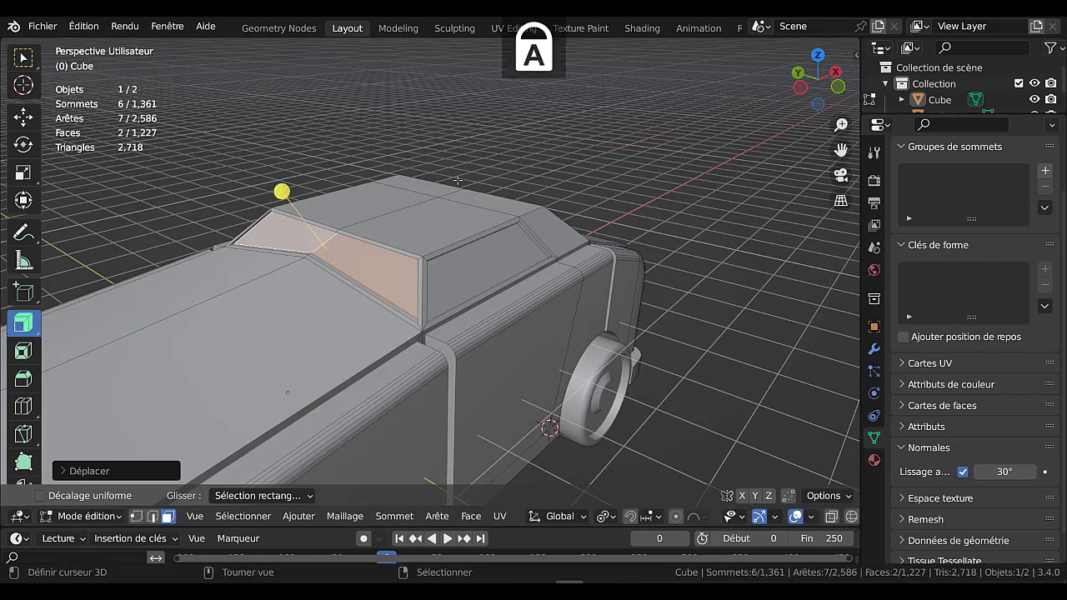
# Examine the recessed windshield and side windows in both Object Mode and Edit Mode
pyautogui.press('Tab')
pyautogui.rightClick(666, 192)
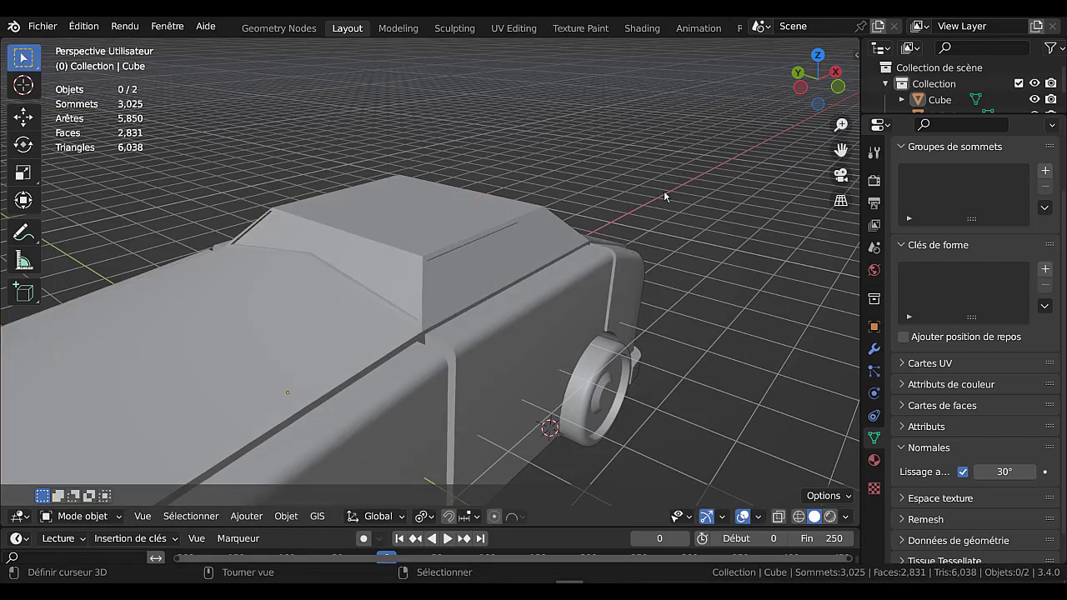
pyautogui.moveTo(585, 215); pyautogui.dragTo(493, 211, button='middle')
pyautogui.press('Tab')
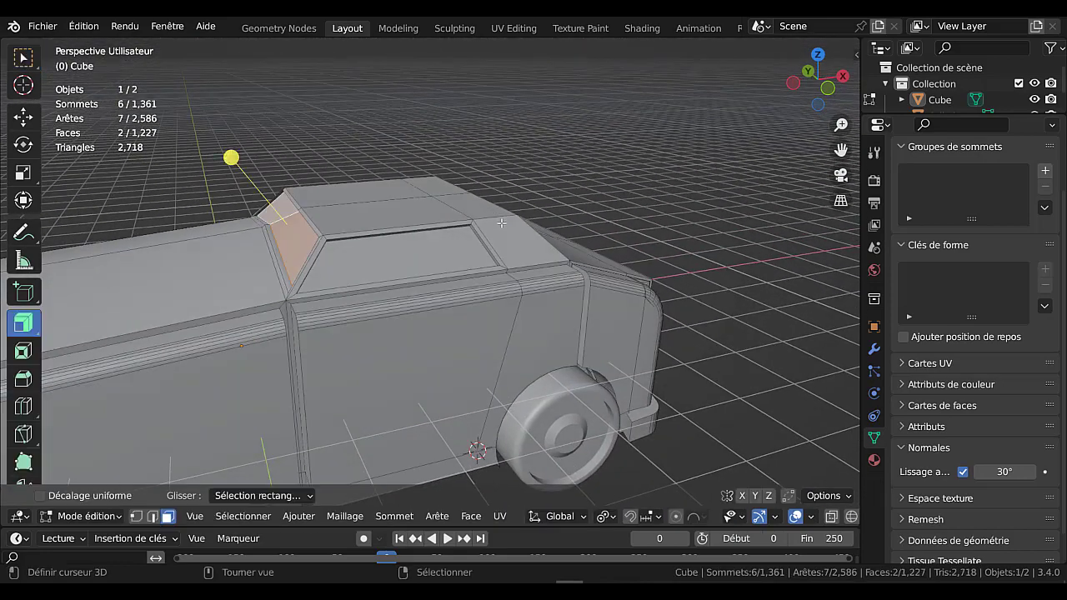
pyautogui.press('Tab')
pyautogui.press('Tab')
pyautogui.keyDown('shift'); pyautogui.moveTo(448, 350); pyautogui.dragTo(492, 314, button='middle'); pyautogui.keyUp('shift')
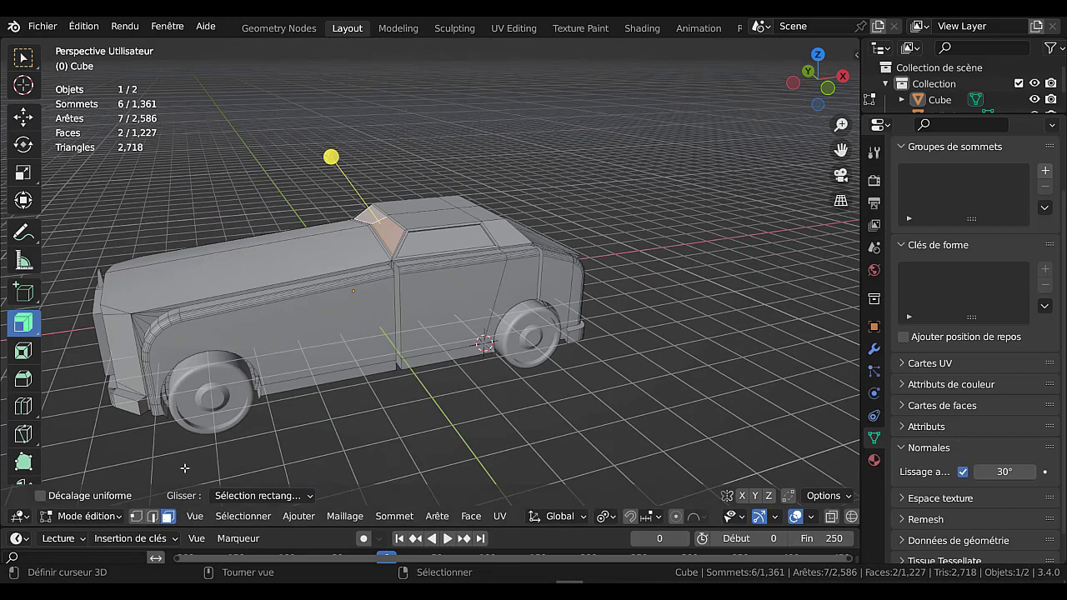
pyautogui.click(283, 339)
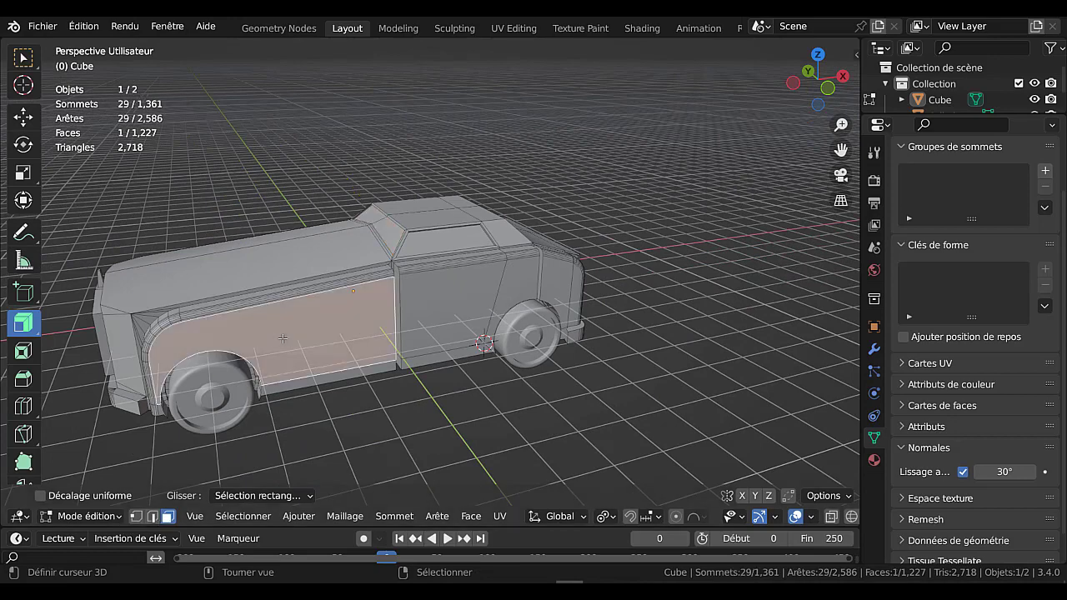
pyautogui.keyDown('shift'); pyautogui.click(466, 302); pyautogui.keyUp('shift')
pyautogui.moveTo(511, 291); pyautogui.dragTo(650, 330, button='middle')
# Select the front side panel and door faces on both sides of the car and inset them slightly
pyautogui.rightClick(465, 309)
pyautogui.scroll(1, 523, 406)
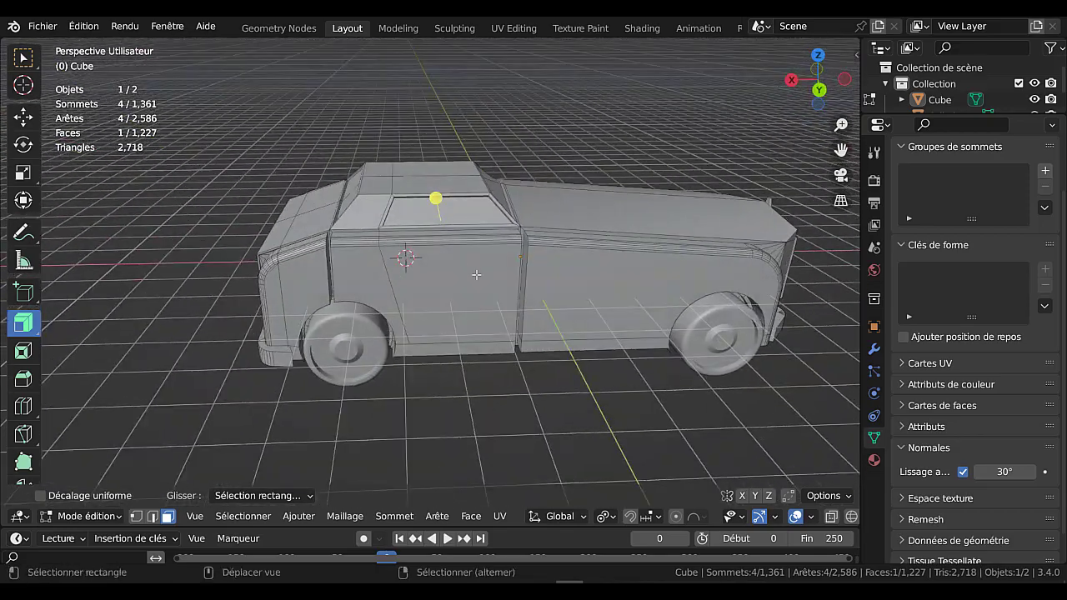
pyautogui.keyDown('shift'); pyautogui.rightClick(476, 274); pyautogui.keyUp('shift')
pyautogui.moveTo(476, 274); pyautogui.dragTo(425, 371, button='middle')
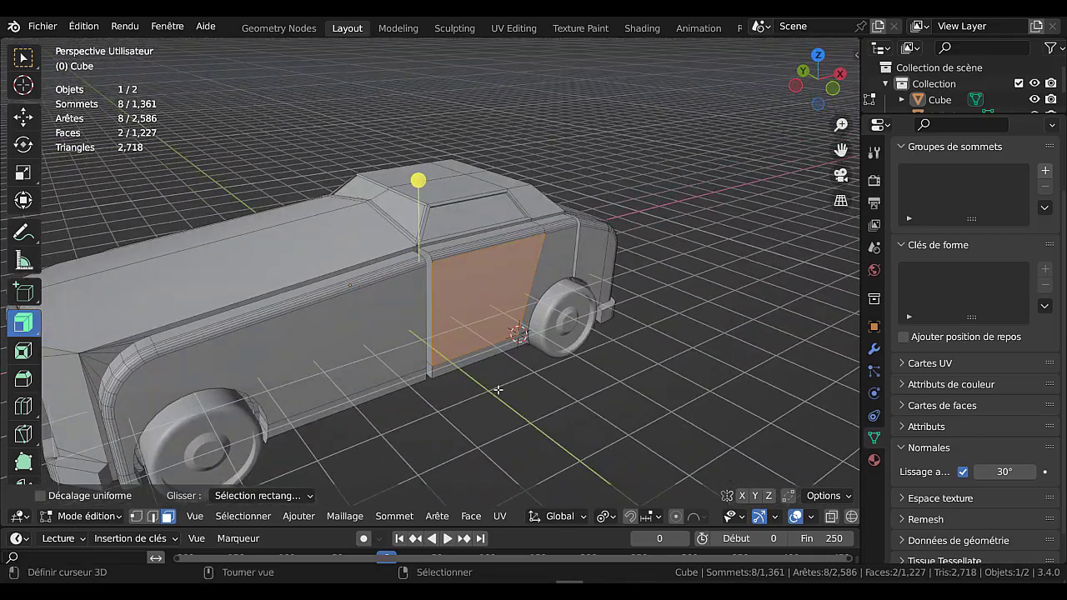
pyautogui.keyDown('shift'); pyautogui.rightClick(333, 347); pyautogui.keyUp('shift')
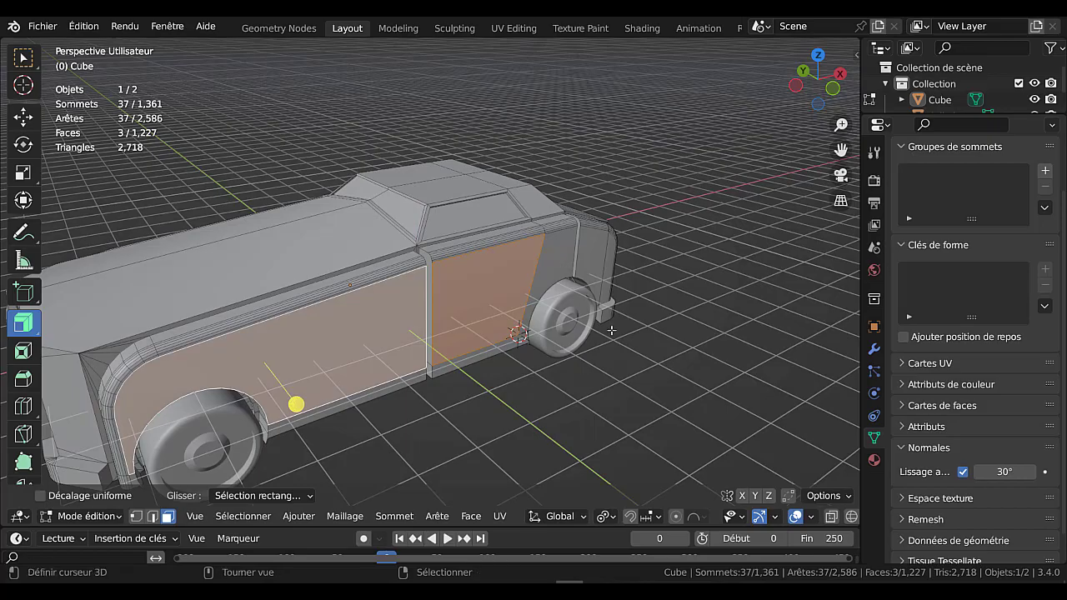
pyautogui.moveTo(559, 261); pyautogui.dragTo(587, 379, button='middle')
pyautogui.keyDown('shift'); pyautogui.rightClick(580, 365); pyautogui.keyUp('shift')
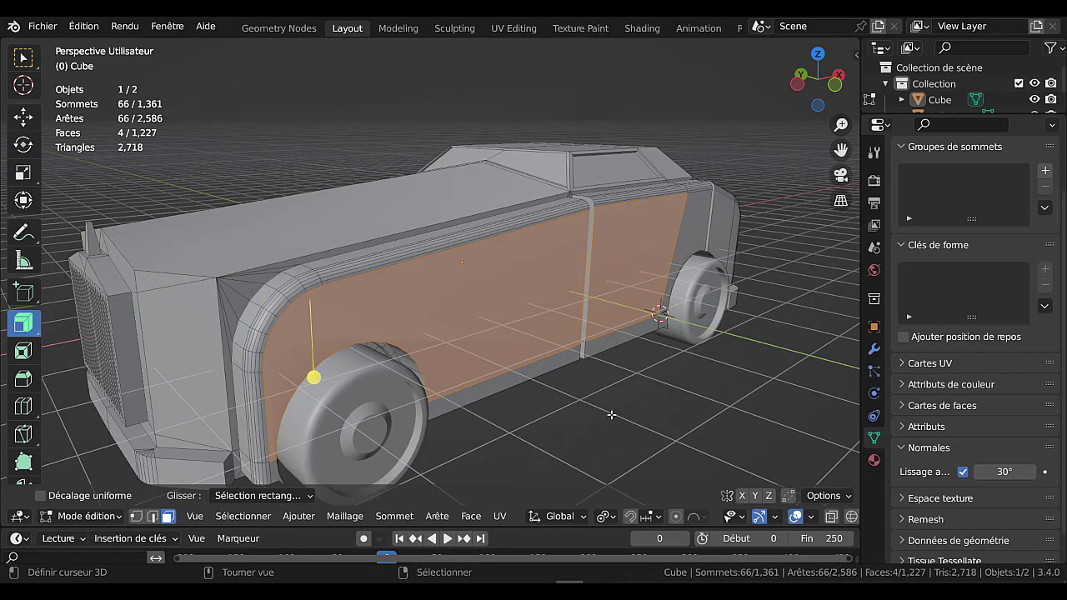
pyautogui.press('i')
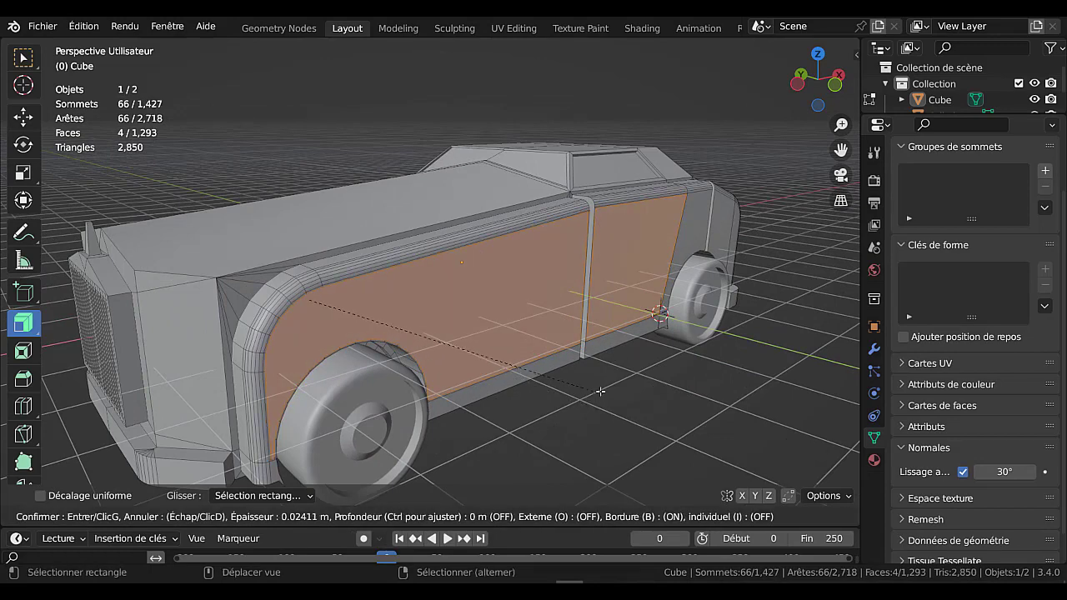
pyautogui.click(593, 382)
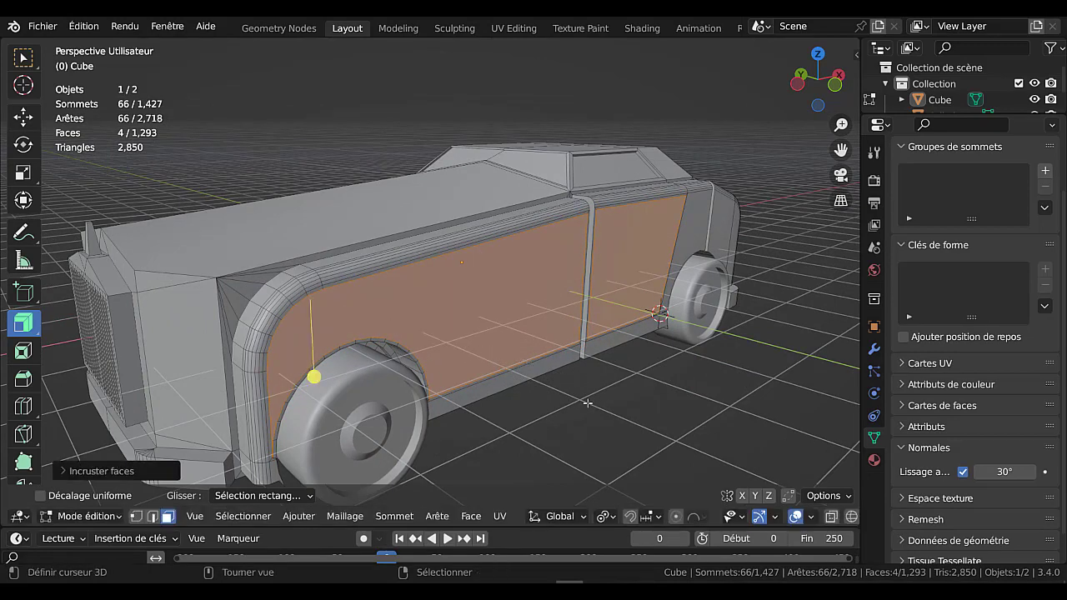
# Extrude the inset side panel and door faces in place and fatten them outward by about 0.06 m, leaving Edit Mode
pyautogui.press('e')
pyautogui.rightClick(545, 410)
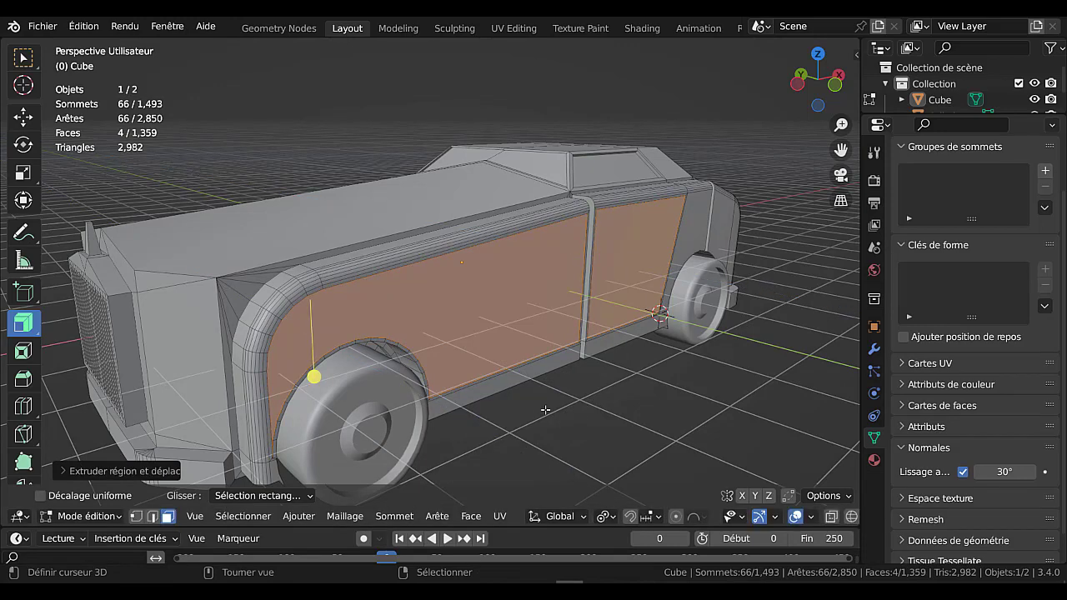
pyautogui.hotkey('alt', 's')
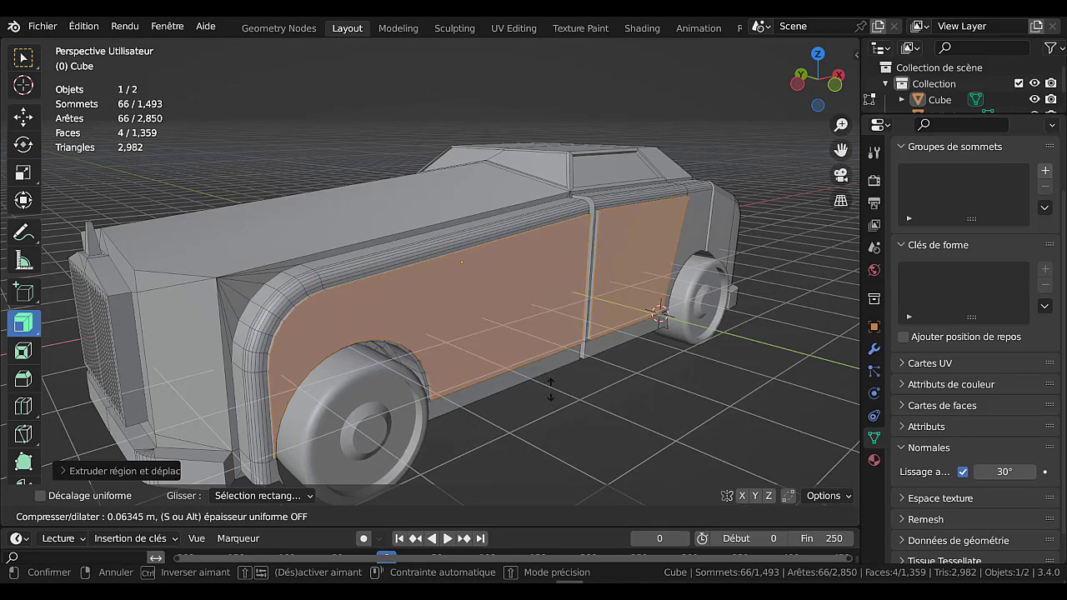
pyautogui.click(551, 388)
pyautogui.press('Tab')
pyautogui.moveTo(550, 389); pyautogui.dragTo(475, 371, button='middle')
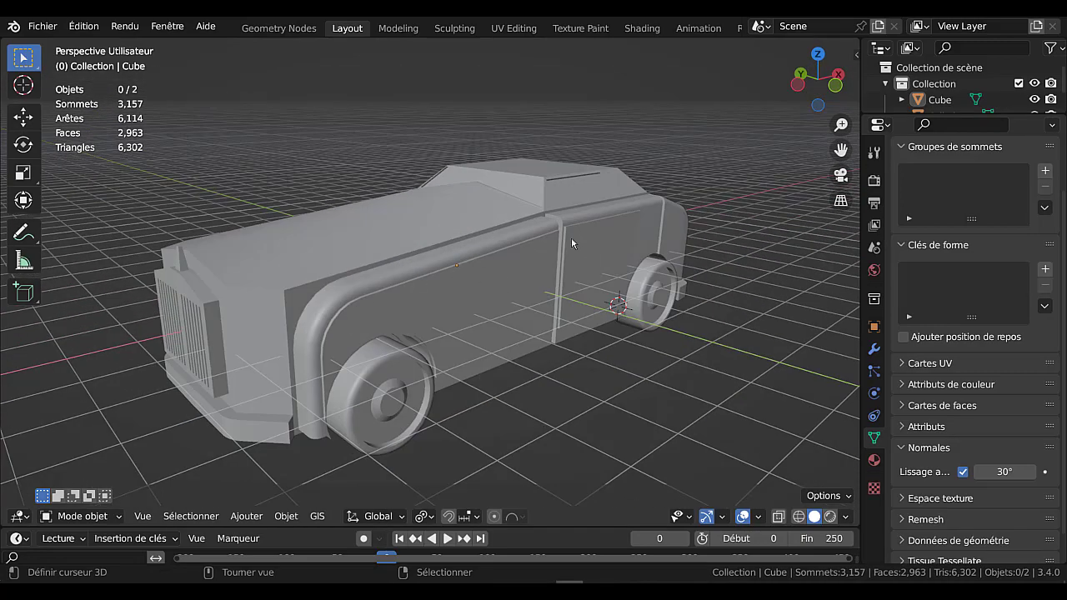
# Select the two rear fender faces behind the rear wheel on each side in Edit Mode and inset them slightly
pyautogui.moveTo(571, 242); pyautogui.dragTo(525, 329, button='middle')
pyautogui.press('Tab')
pyautogui.click(529, 331)
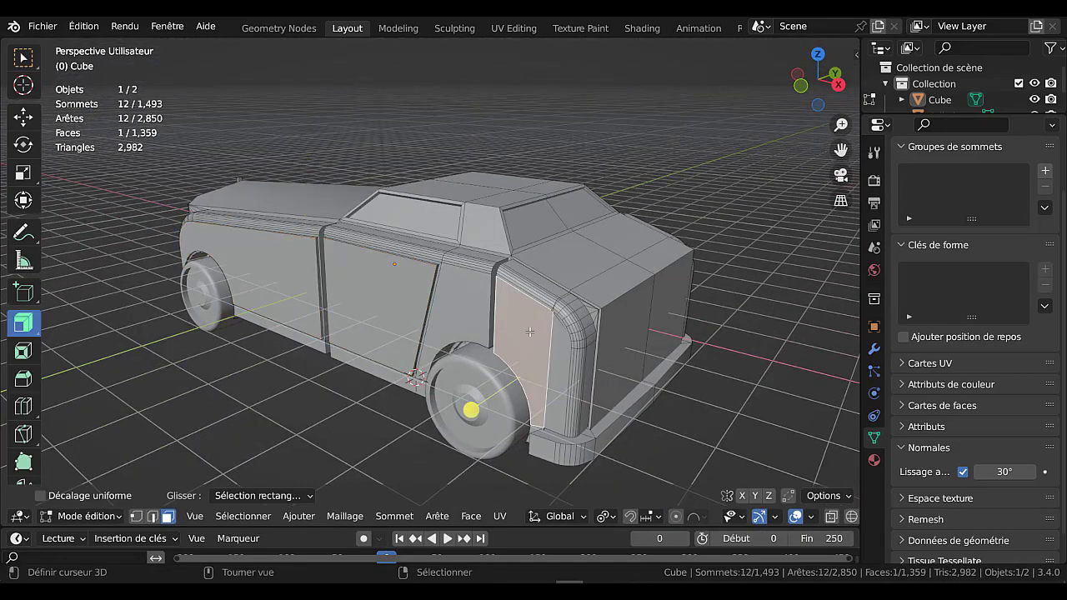
pyautogui.keyDown('shift'); pyautogui.rightClick(557, 350); pyautogui.keyUp('shift')
pyautogui.moveTo(728, 404); pyautogui.dragTo(550, 367, button='middle')
pyautogui.keyDown('shift'); pyautogui.click(326, 368); pyautogui.keyUp('shift')
pyautogui.keyDown('shift'); pyautogui.click(309, 403); pyautogui.keyUp('shift')
pyautogui.press('i')
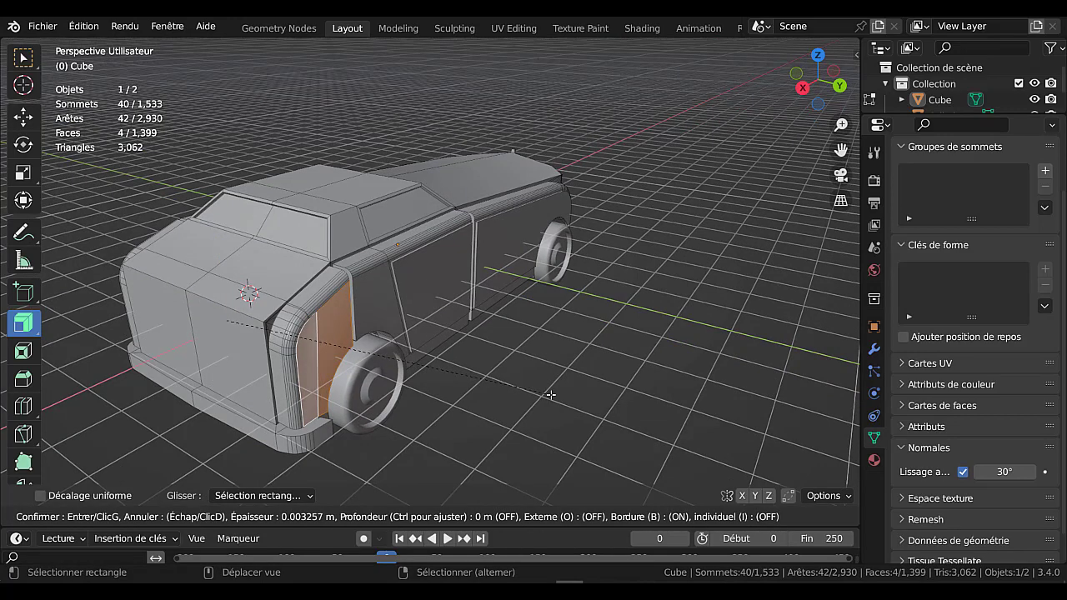
pyautogui.click(550, 392)
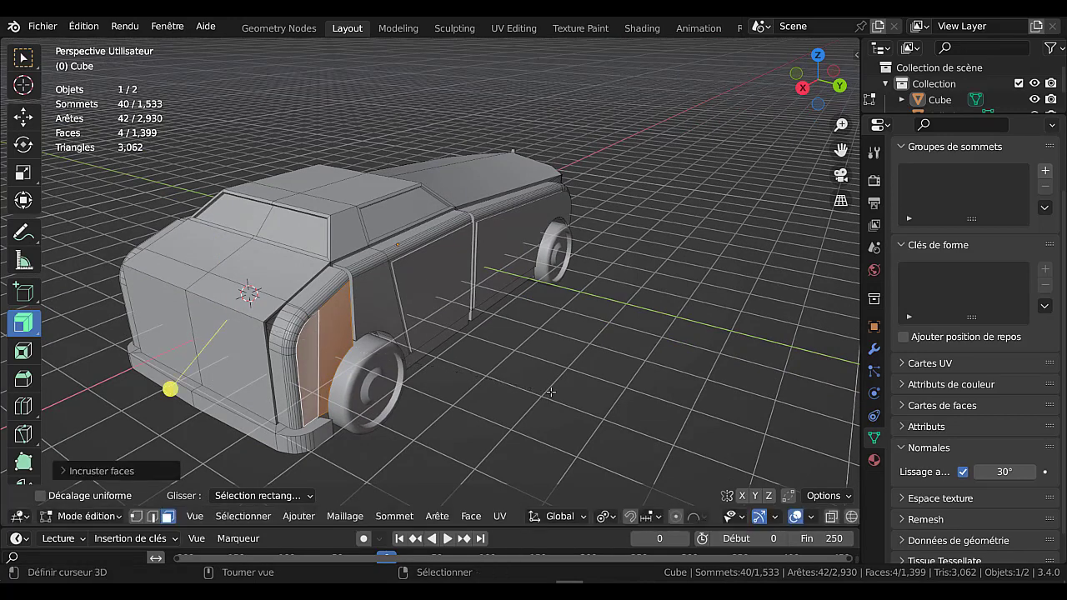
# Extrude the inset rear fender faces in place and offset them along their normals with Shrink/Fatten, leaving Edit Mode
pyautogui.press('e')
pyautogui.rightClick(550, 392)
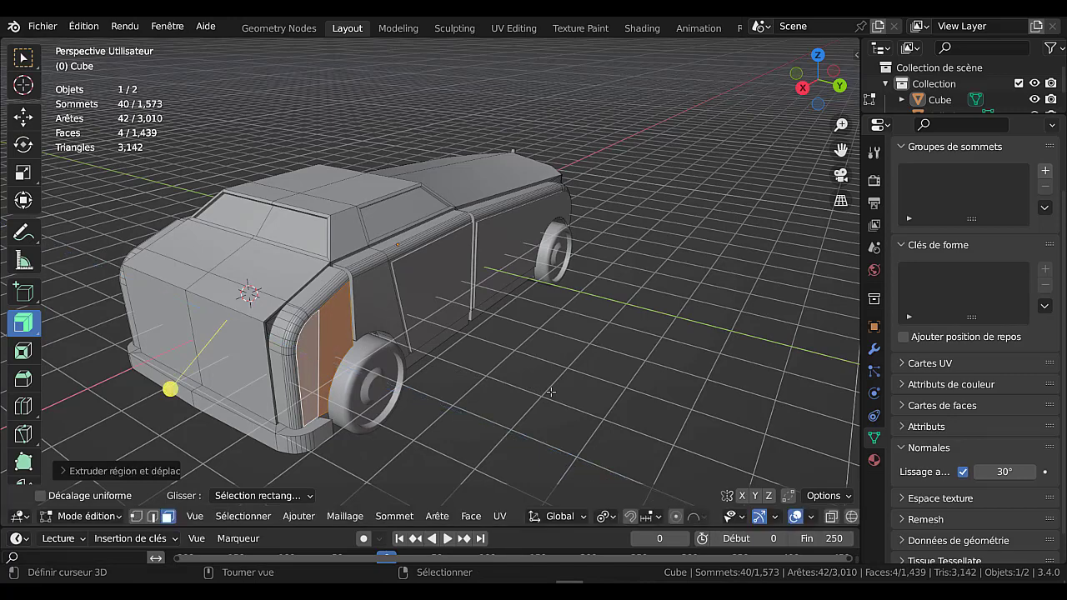
pyautogui.hotkey('alt', 's')
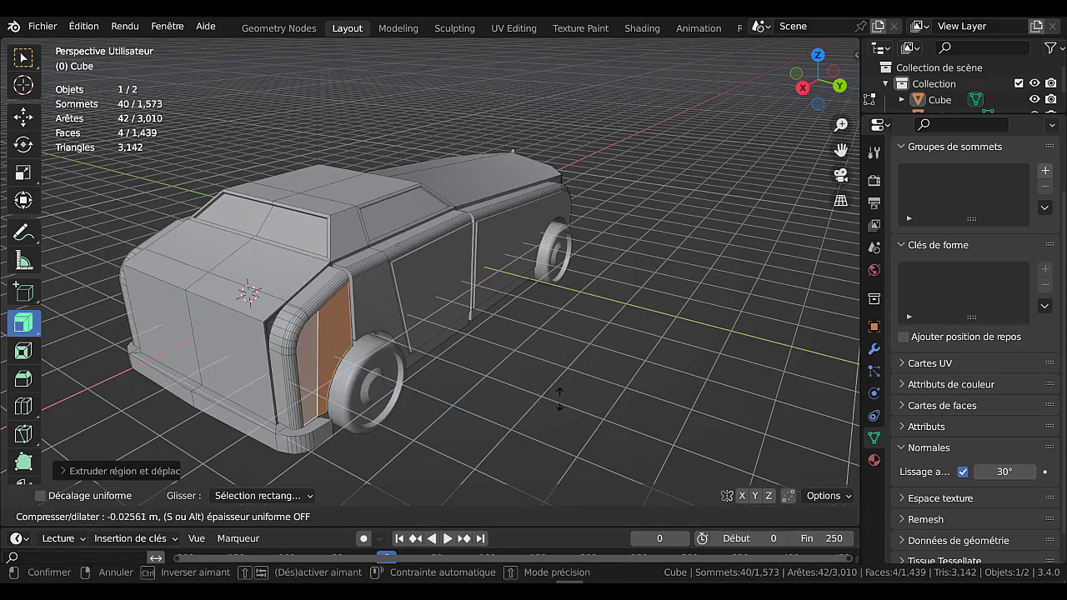
pyautogui.click(519, 390)
pyautogui.press('Tab')
# Switch the viewport to rendered shading with the front and side of the car in view
pyautogui.click(520, 390)
pyautogui.moveTo(520, 390); pyautogui.dragTo(813, 364, button='middle')
pyautogui.click(830, 516)
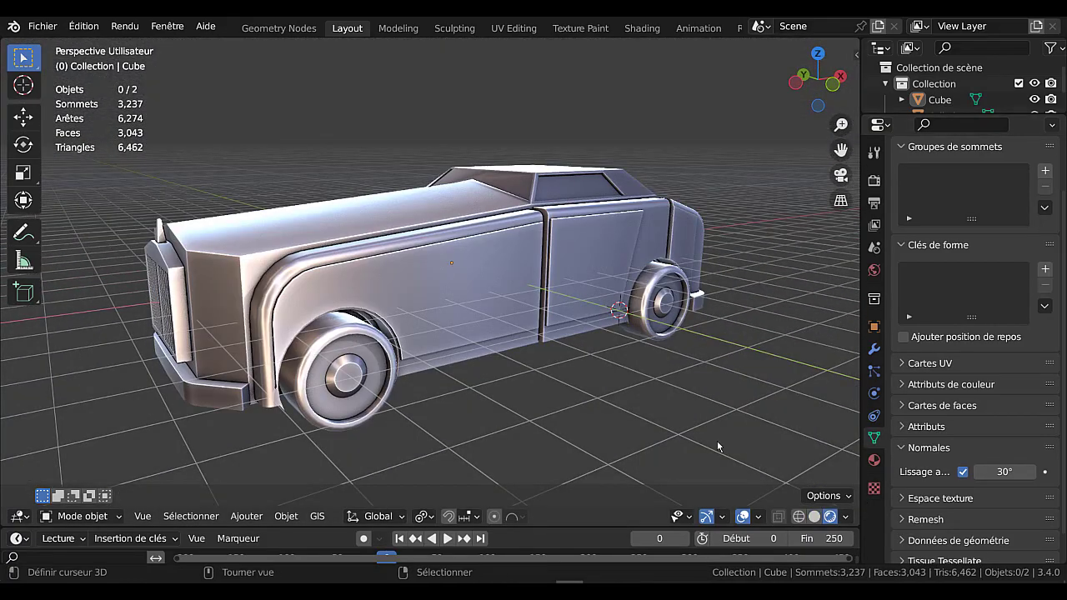
# Select the panels between the door and rear fender on both sides in Edit Mode and inset them by about 0.02 m
pyautogui.moveTo(656, 364); pyautogui.dragTo(582, 375, button='middle')
pyautogui.press('Tab')
pyautogui.click(597, 289)
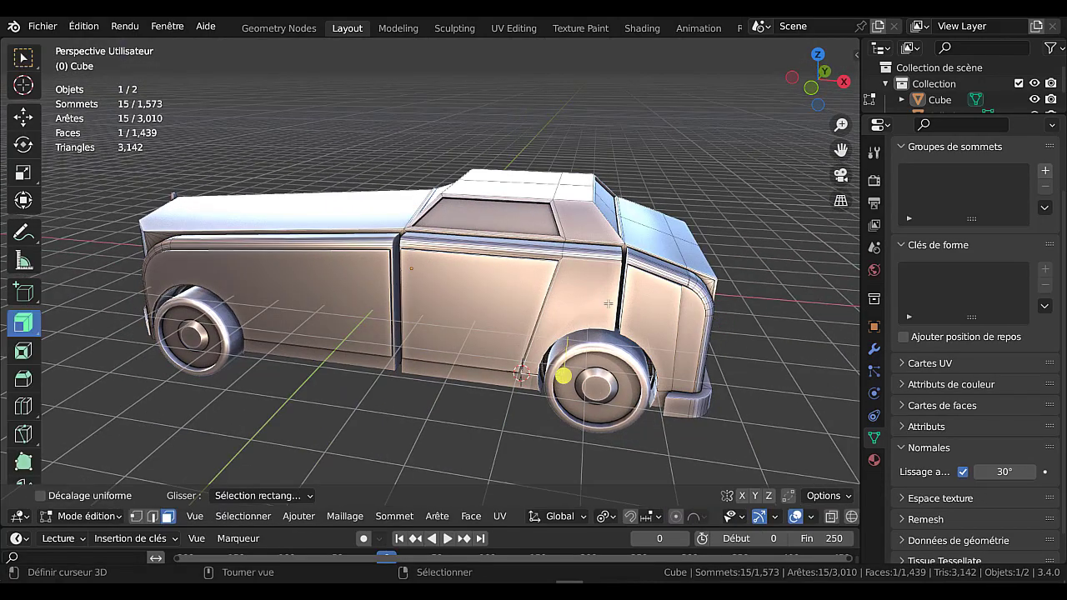
pyautogui.moveTo(600, 318); pyautogui.dragTo(296, 320, button='middle')
pyautogui.keyDown('shift'); pyautogui.rightClick(361, 286); pyautogui.keyUp('shift')
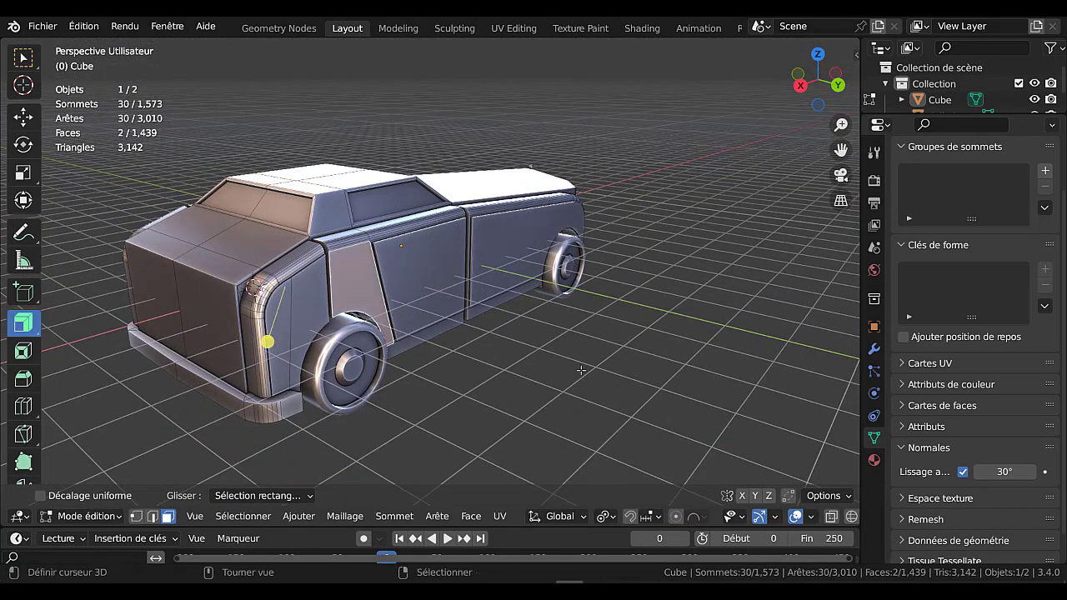
pyautogui.scroll(3, 585, 390)
pyautogui.press('i')
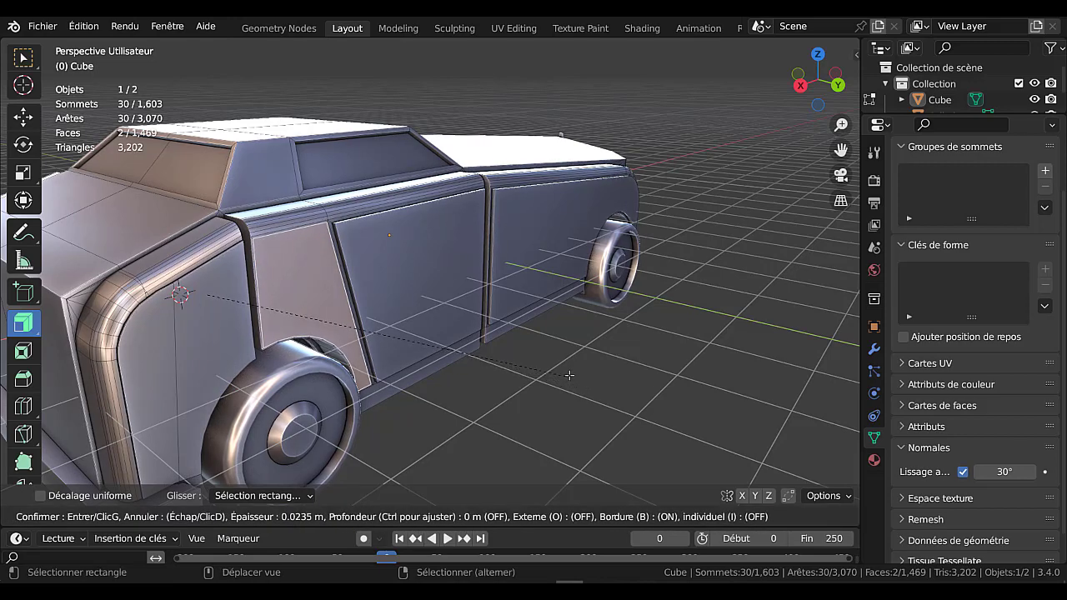
pyautogui.click(569, 375)
# Extrude the inset panels behind the doors in place and fatten them outward by about 0.02 m, leaving Edit Mode
pyautogui.moveTo(570, 375); pyautogui.dragTo(560, 395, button='middle')
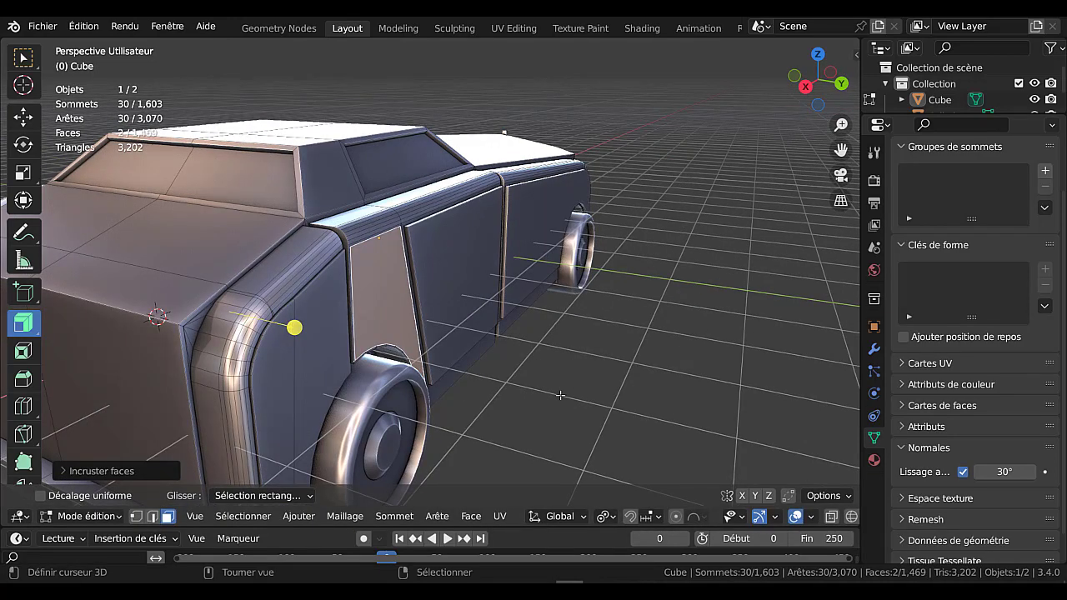
pyautogui.press('e')
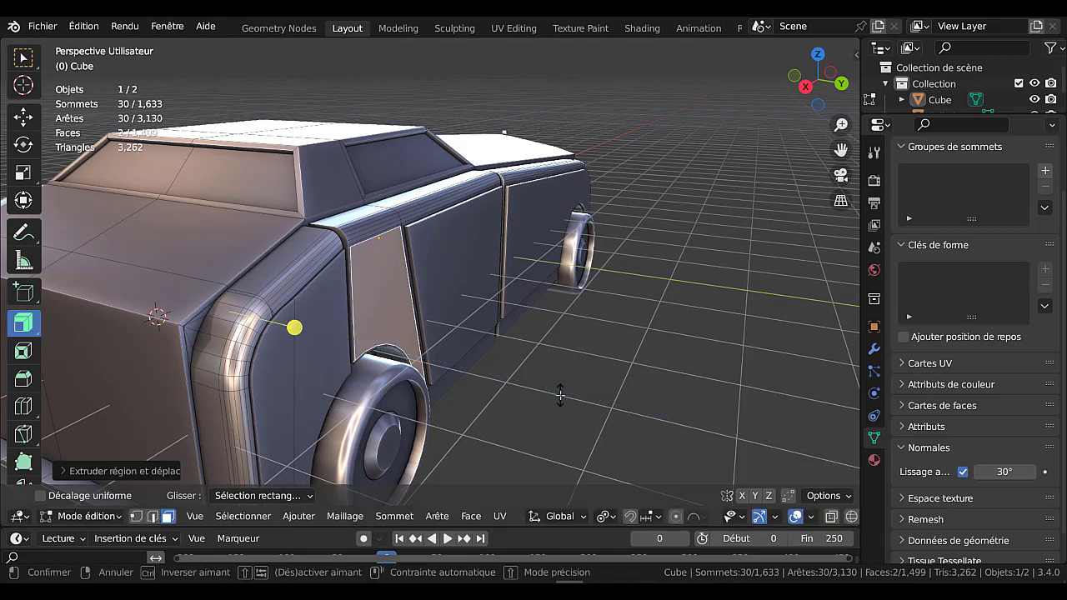
pyautogui.hotkey('alt', 's')
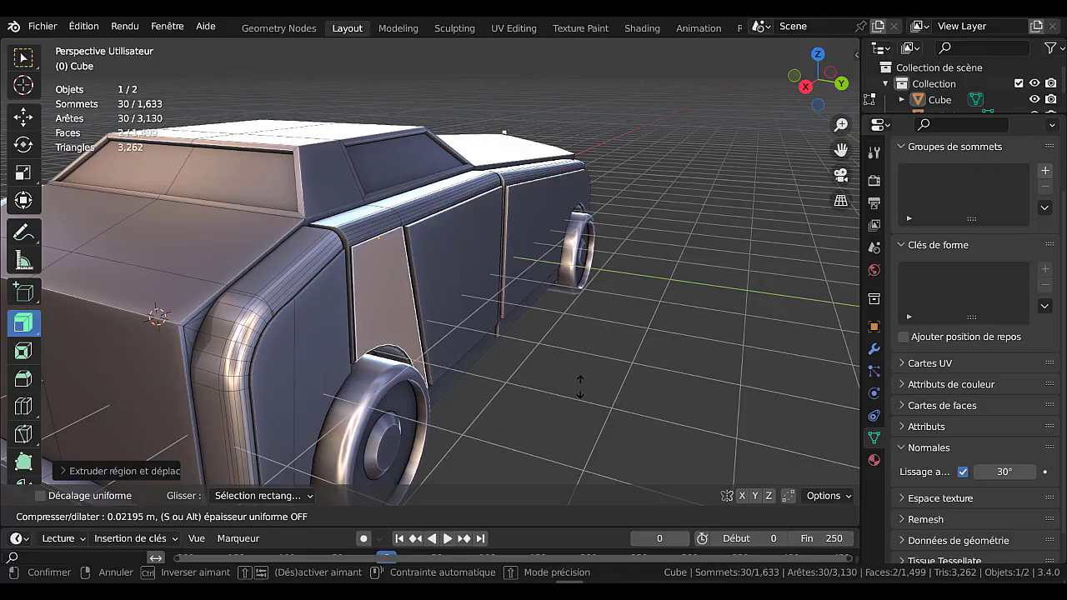
pyautogui.click(577, 385)
pyautogui.press('Tab')
pyautogui.scroll(-5, 414, 408)
pyautogui.moveTo(415, 408); pyautogui.dragTo(784, 394, button='middle')
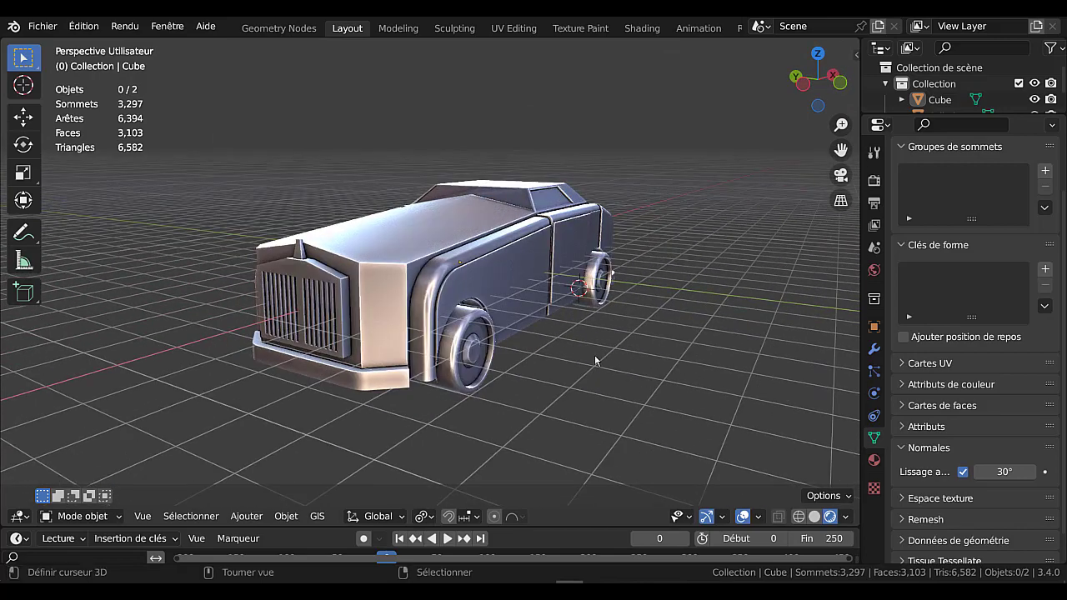
# Select the two hood faces in Edit Mode and inset them by about 0.06 m
pyautogui.scroll(1, 547, 331)
pyautogui.moveTo(491, 326); pyautogui.dragTo(540, 337, button='middle')
pyautogui.press('Tab')
pyautogui.click(467, 306)
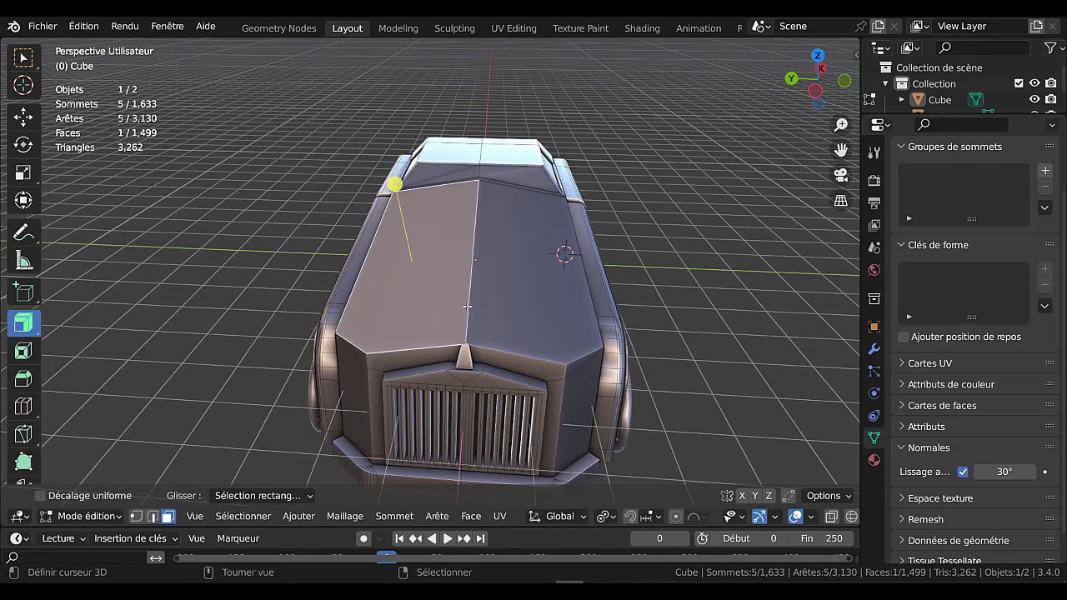
pyautogui.click(518, 277)
pyautogui.keyDown('shift'); pyautogui.click(454, 281); pyautogui.keyUp('shift')
pyautogui.moveTo(455, 280); pyautogui.dragTo(589, 345, button='middle')
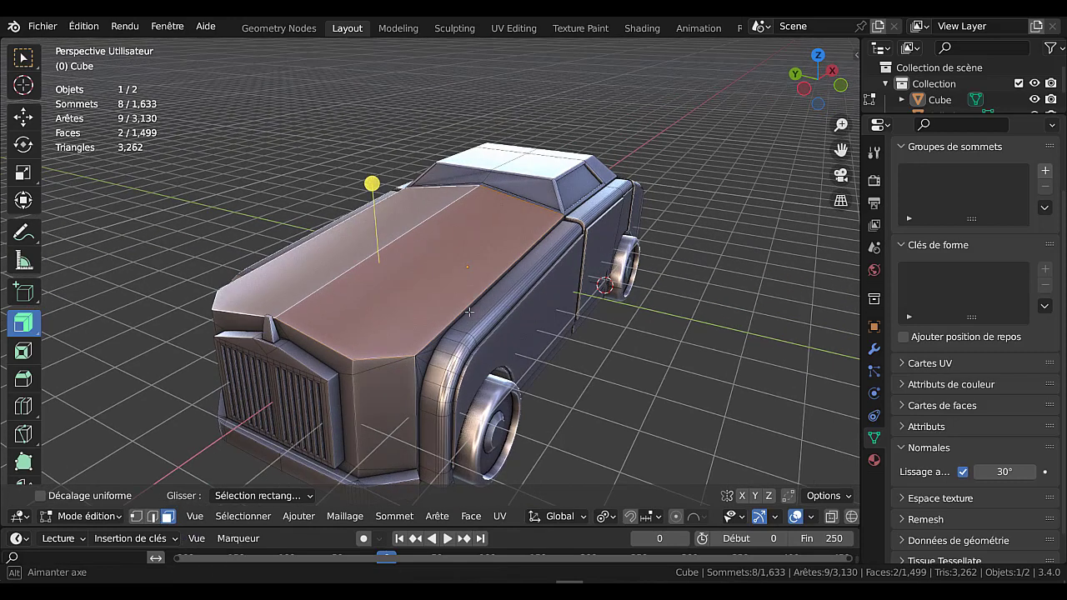
pyautogui.press('i')
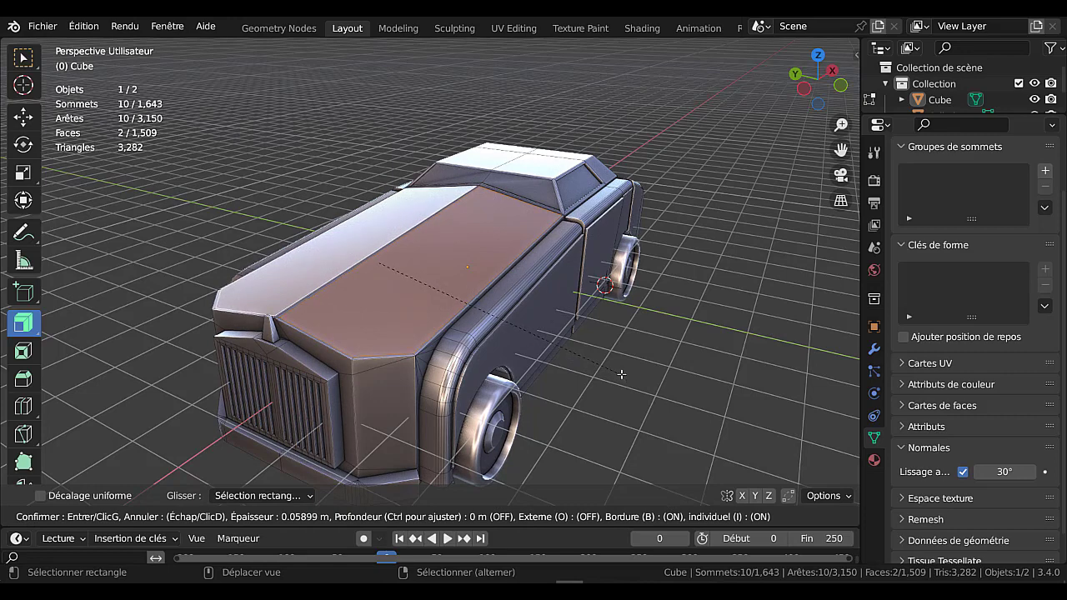
pyautogui.click(621, 374)
# Extrude the inset hood faces and raise them slightly along the global Z axis, leaving Edit Mode
pyautogui.press('e')
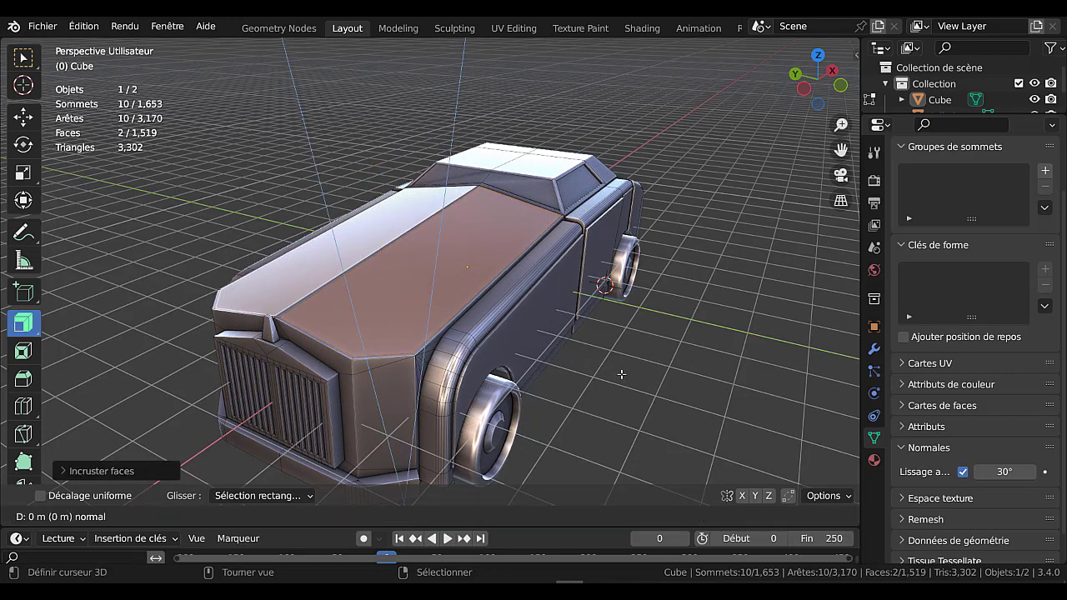
pyautogui.click(621, 375)
pyautogui.press('g')
pyautogui.press('z')
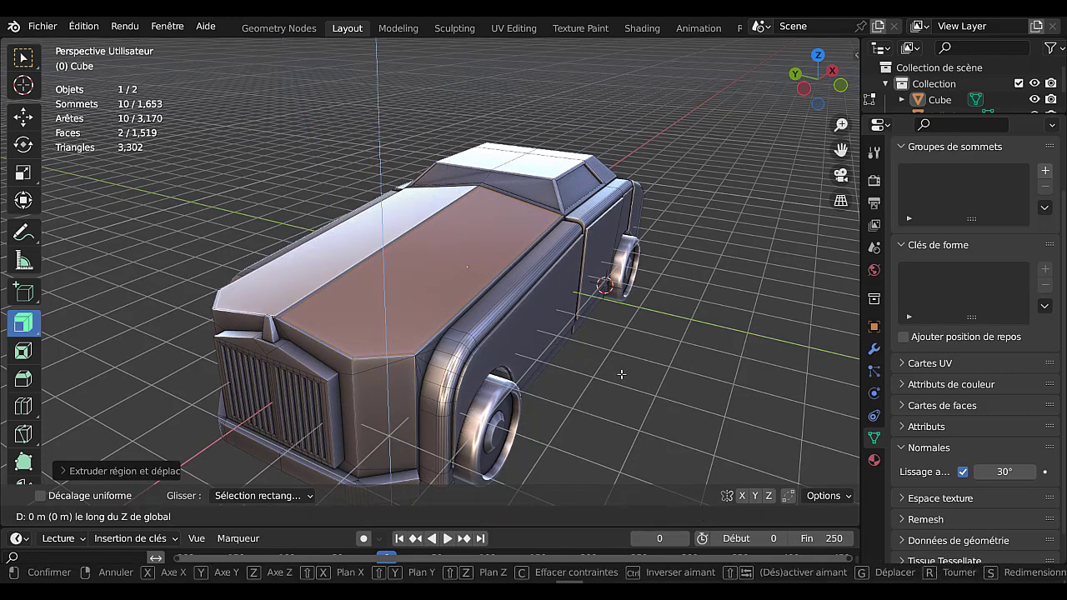
pyautogui.click(621, 364)
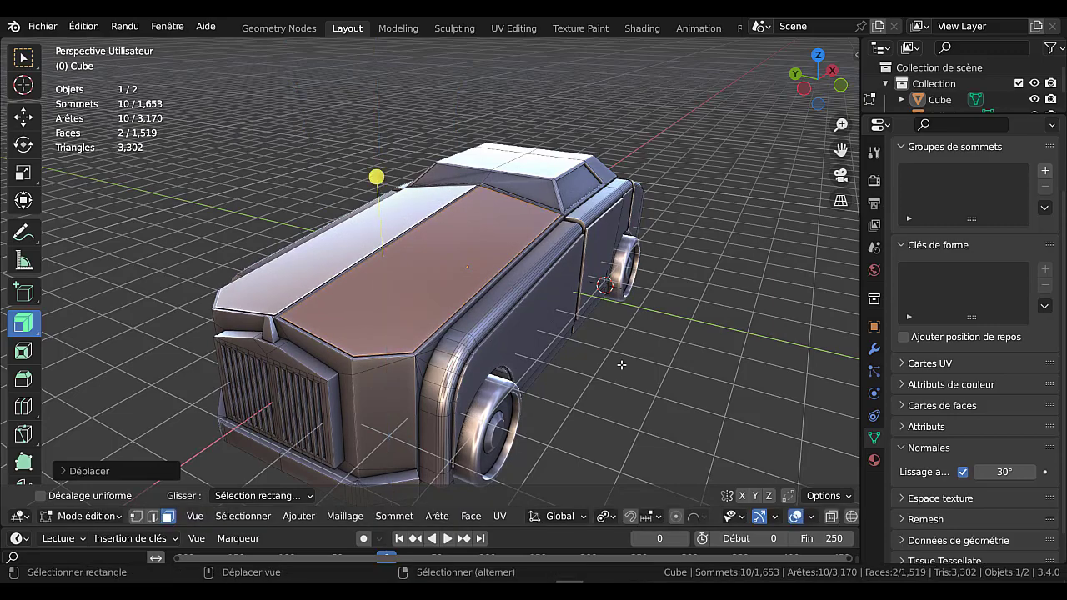
pyautogui.press('Tab')
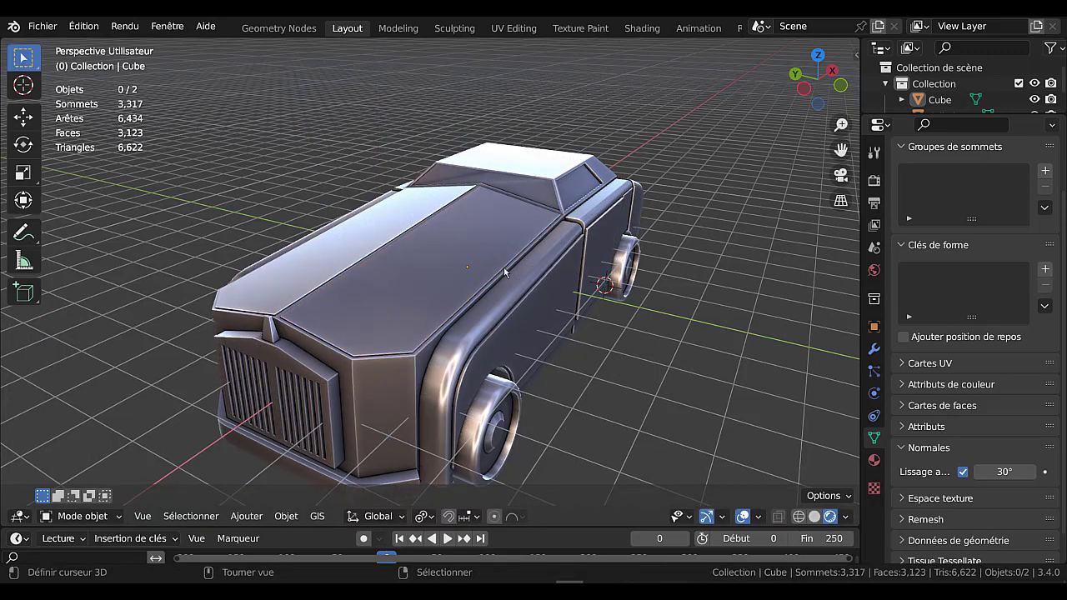
# Select the four roof faces and the four sloping trunk faces in Edit Mode
pyautogui.moveTo(507, 272)
pyautogui.mouseDown(button='middle')
pyautogui.moveTo(492, 291)
pyautogui.moveTo(511, 277)
pyautogui.mouseUp(button='middle')
pyautogui.press('Tab')
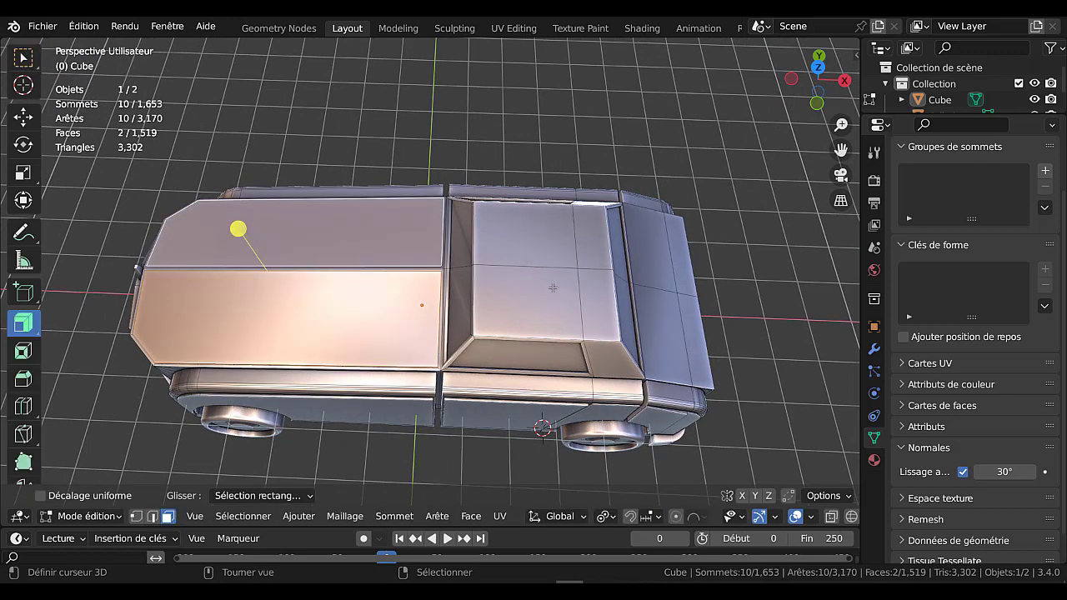
pyautogui.click(553, 292)
pyautogui.keyDown('shift'); pyautogui.click(596, 299); pyautogui.keyUp('shift')
pyautogui.keyDown('shift'); pyautogui.click(592, 250); pyautogui.keyUp('shift')
pyautogui.keyDown('shift'); pyautogui.click(556, 253); pyautogui.keyUp('shift')
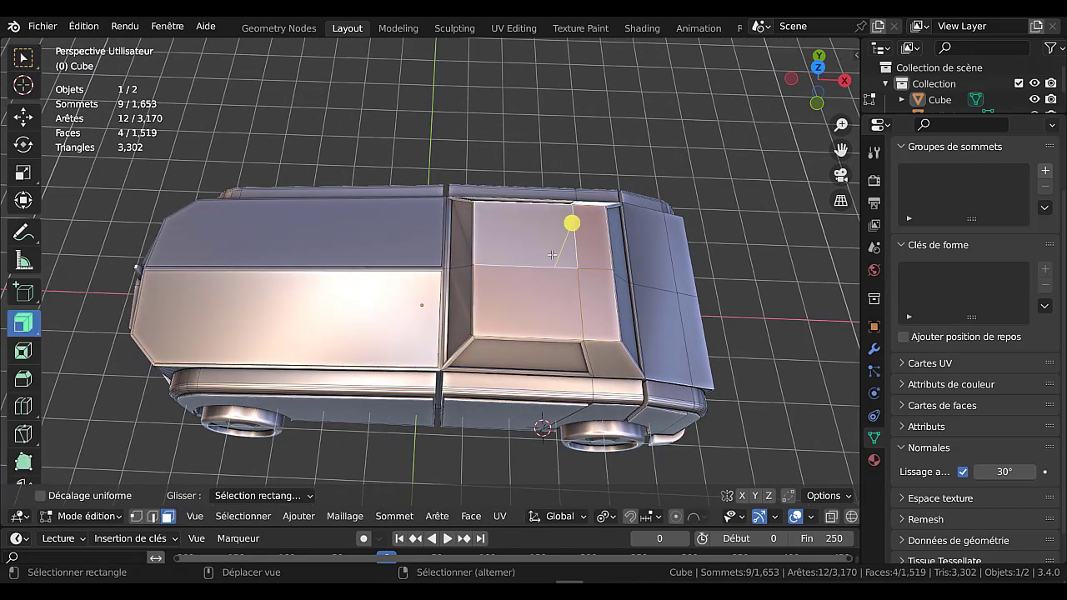
pyautogui.moveTo(652, 309); pyautogui.dragTo(617, 283, button='middle')
pyautogui.keyDown('shift'); pyautogui.click(629, 334); pyautogui.keyUp('shift')
pyautogui.keyDown('shift'); pyautogui.click(653, 288); pyautogui.keyUp('shift')
pyautogui.keyDown('shift'); pyautogui.click(681, 288); pyautogui.keyUp('shift')
pyautogui.keyDown('shift'); pyautogui.click(672, 354); pyautogui.keyUp('shift')
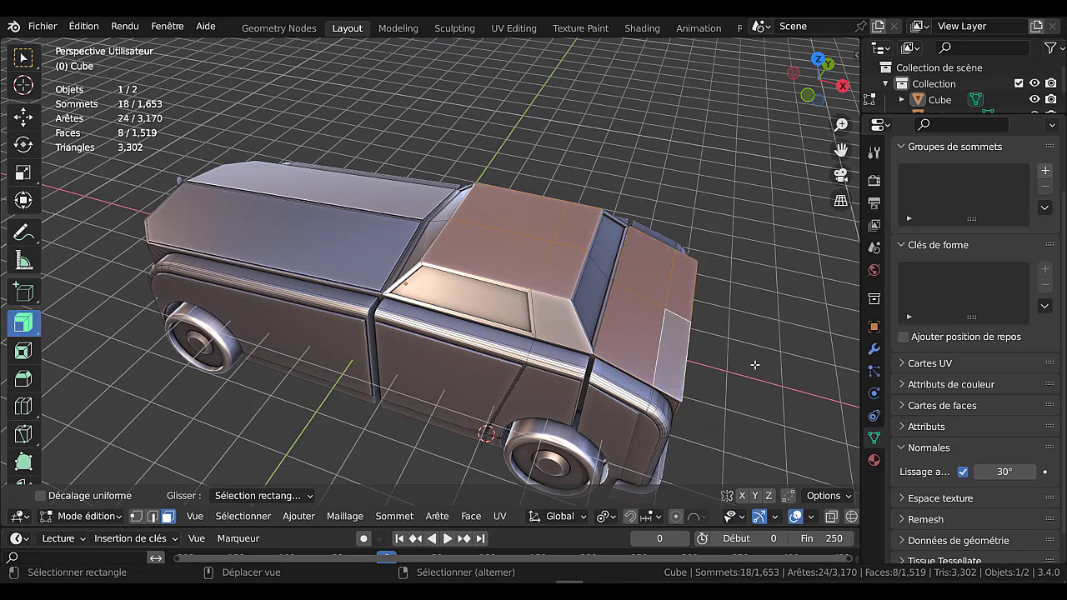
pyautogui.press('i')
pyautogui.press('i')
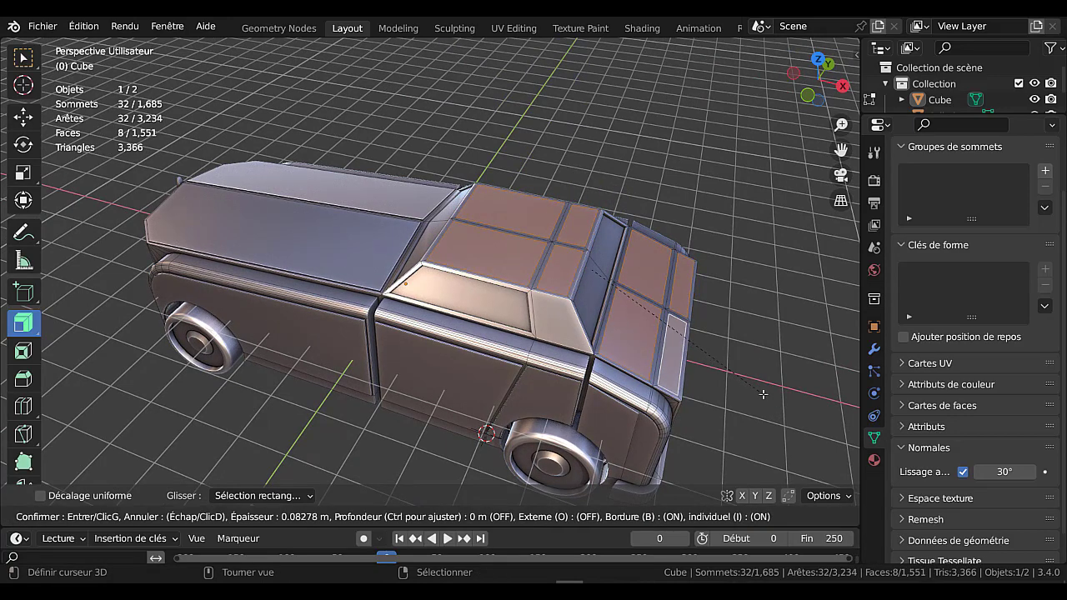
pyautogui.rightClick(763, 394)
# Inset the selected roof and trunk faces as connected regions by about 0.1 m
pyautogui.press('i')
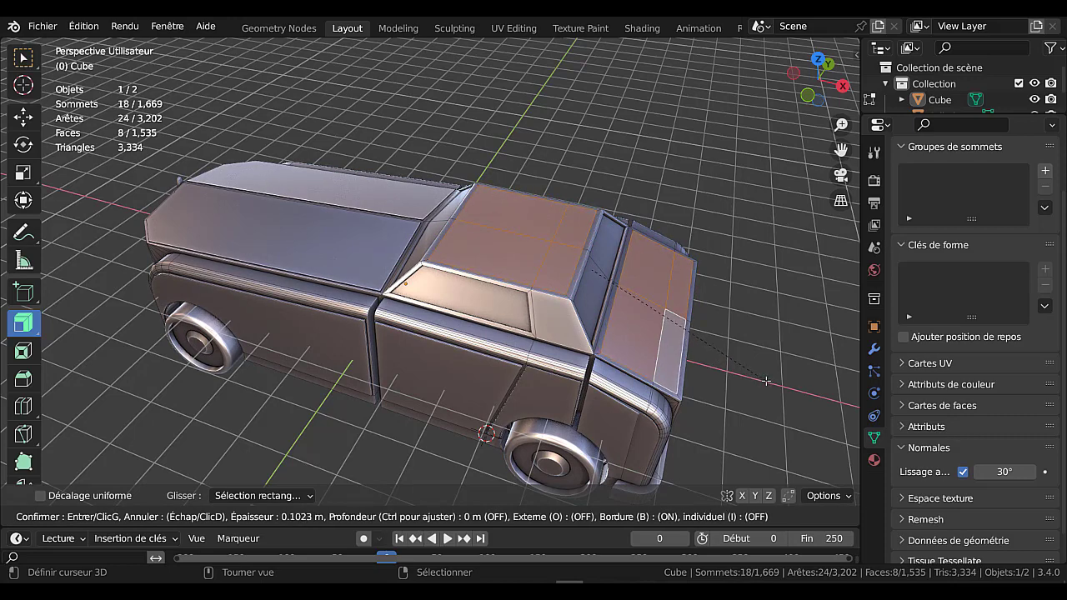
pyautogui.click(768, 382)
pyautogui.moveTo(768, 382); pyautogui.dragTo(769, 359, button='middle')
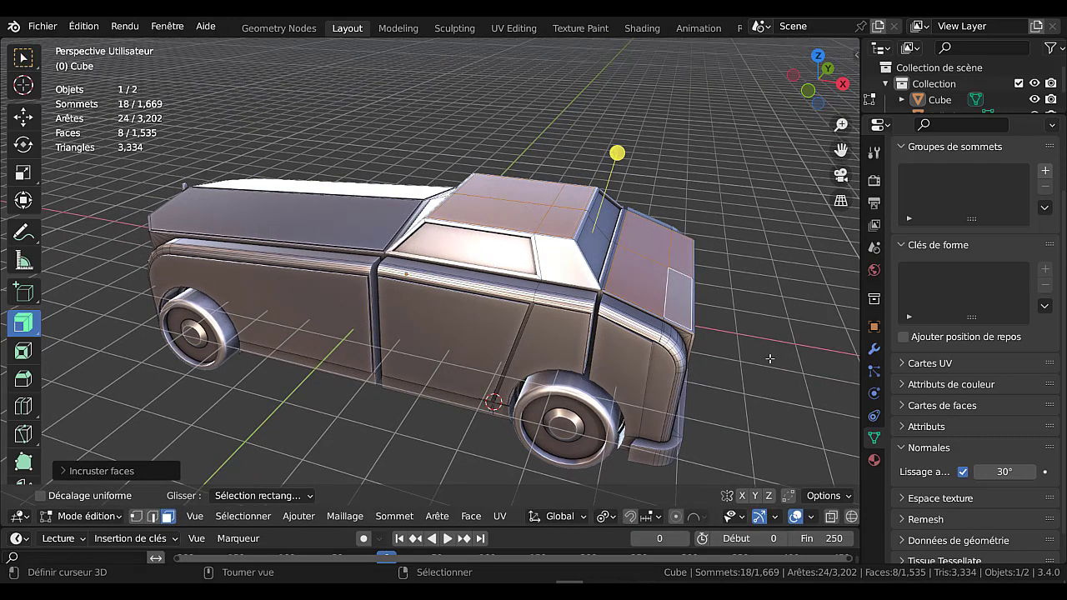
# Extrude the inset roof and trunk faces slightly to raise them as panels, leaving Edit Mode
pyautogui.press('e')
pyautogui.click(770, 357)
pyautogui.press('Tab')
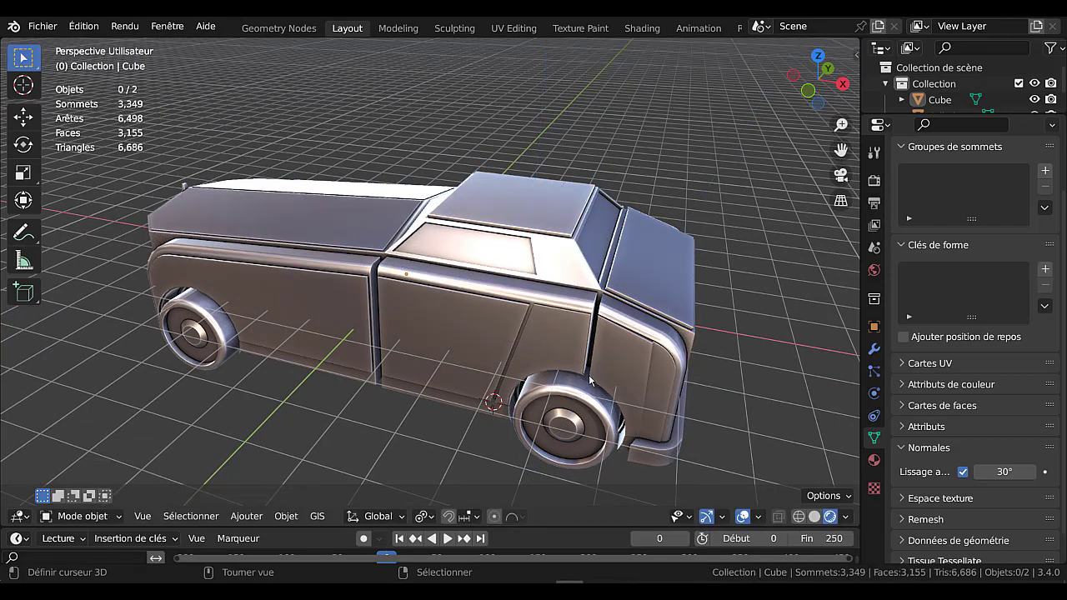
# Place the 3D cursor on the angled front panel beside the grille, in the orthographic view facing the grille
pyautogui.moveTo(588, 375); pyautogui.dragTo(751, 351, button='middle')
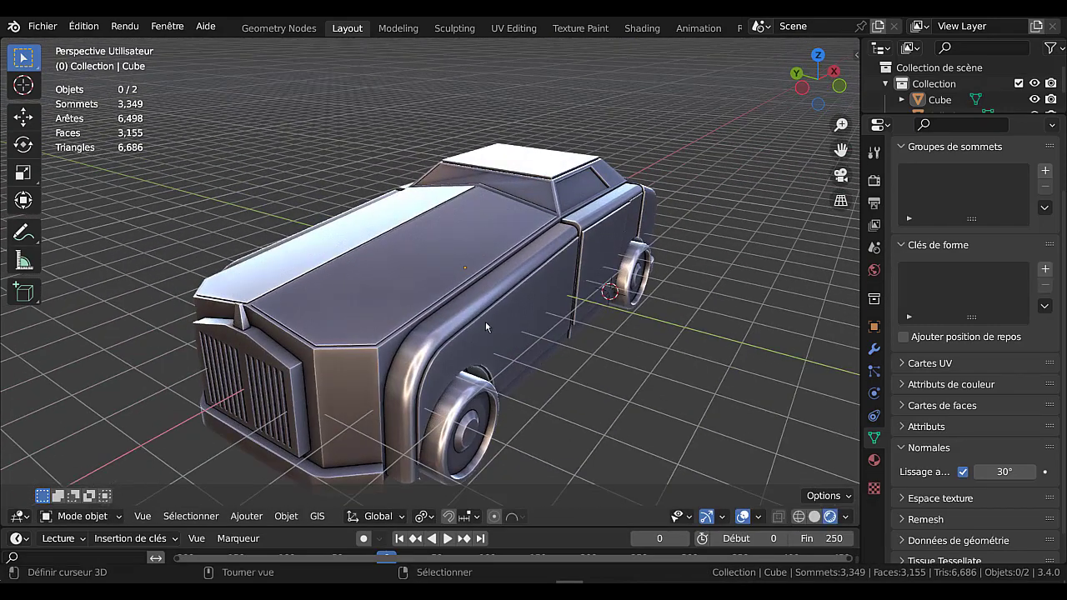
pyautogui.moveTo(485, 322); pyautogui.dragTo(513, 317, button='middle')
pyautogui.click(512, 317)
pyautogui.press('Tab')
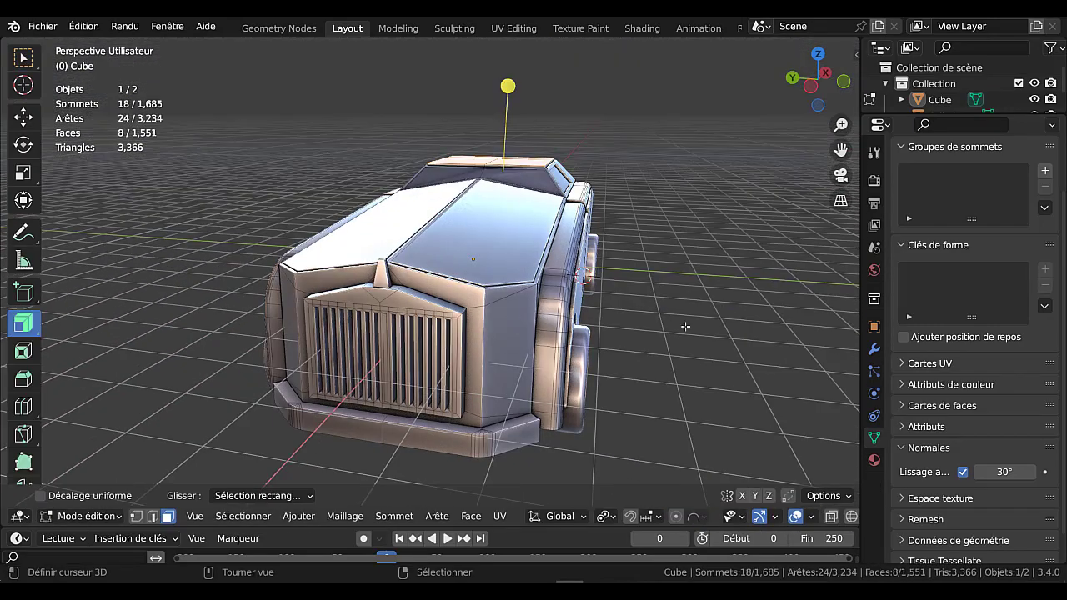
pyautogui.moveTo(674, 361); pyautogui.dragTo(732, 360, button='middle')
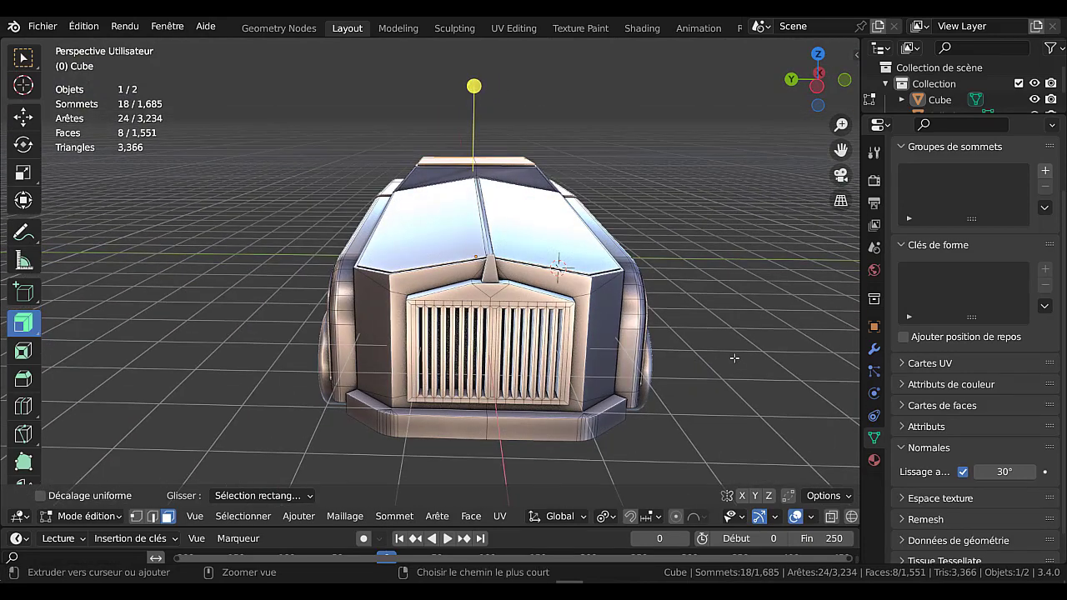
pyautogui.press('ctrl+KP_3')
pyautogui.keyDown('shift'); pyautogui.moveTo(643, 402); pyautogui.dragTo(631, 438, button='middle'); pyautogui.keyUp('shift')
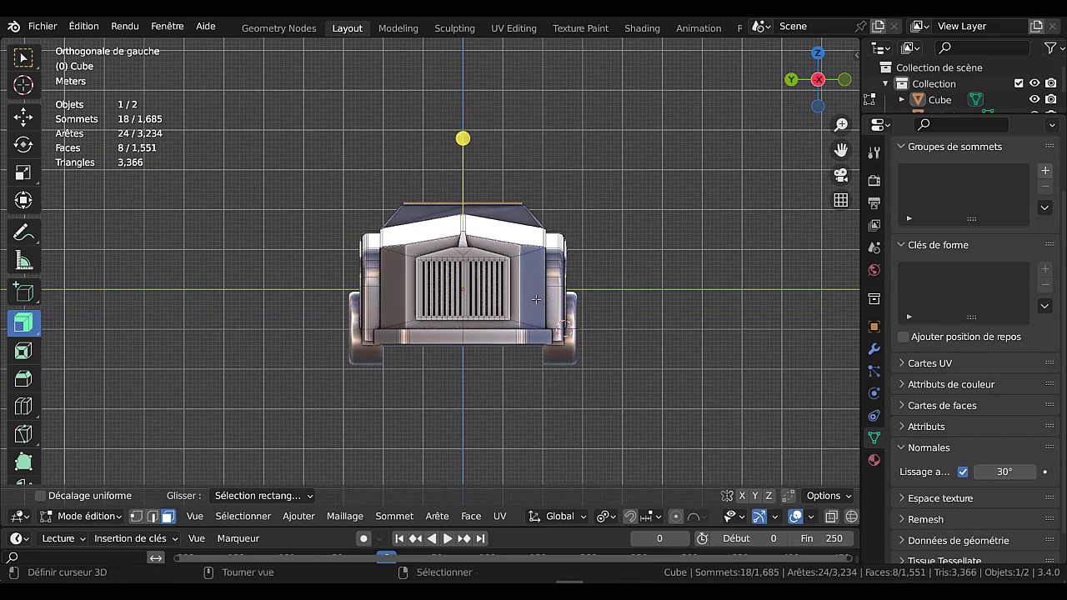
pyautogui.click(531, 286)
pyautogui.press('Tab')
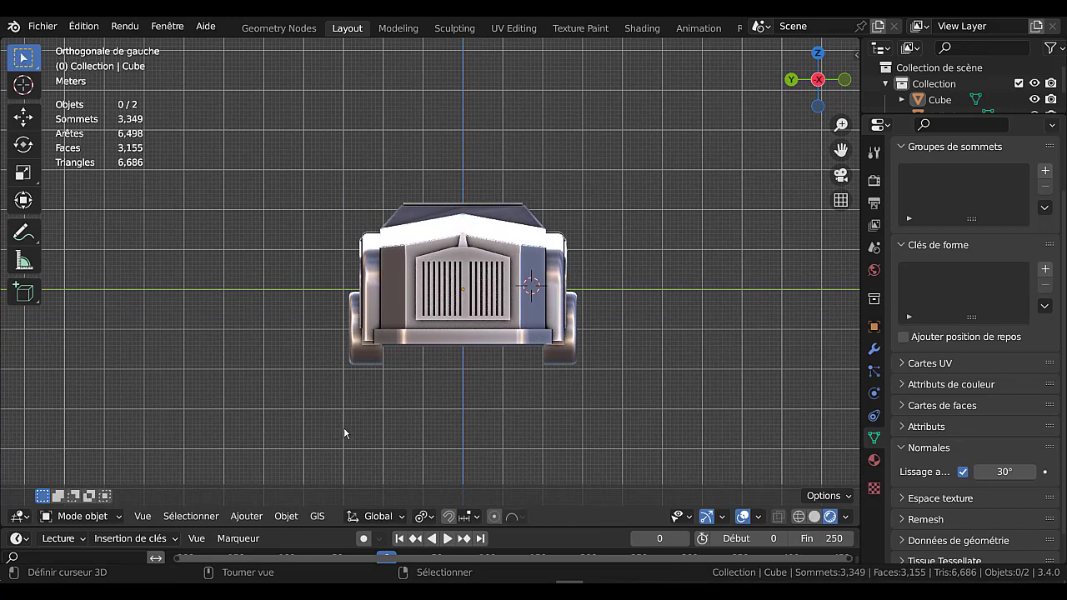
# Add a mesh cylinder at the 3D cursor and scale it down to about a quarter of its size
pyautogui.click(247, 516)
pyautogui.moveTo(251, 499)
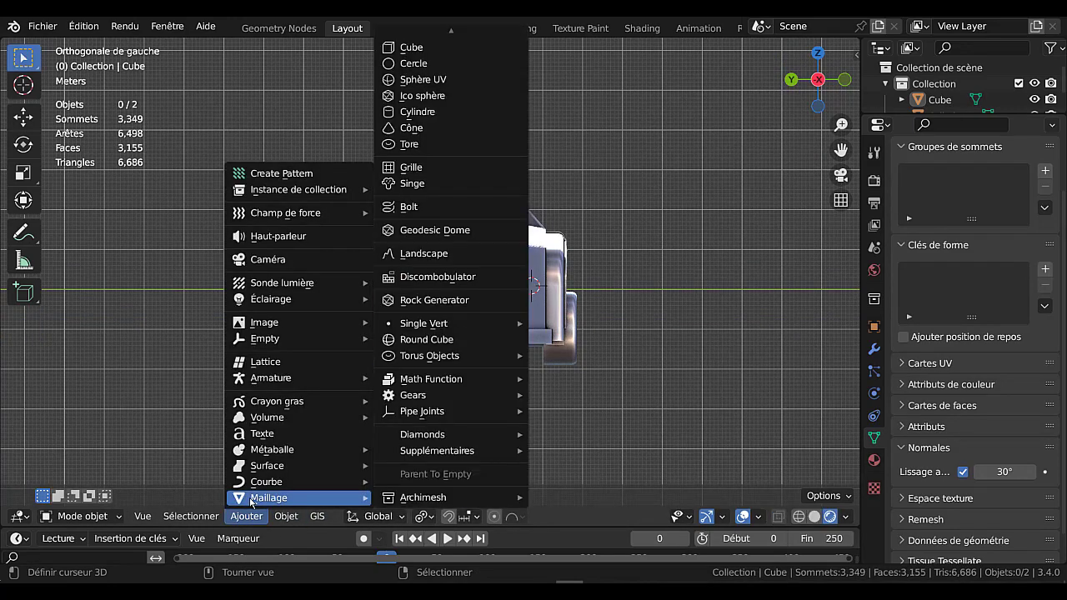
pyautogui.click(417, 112)
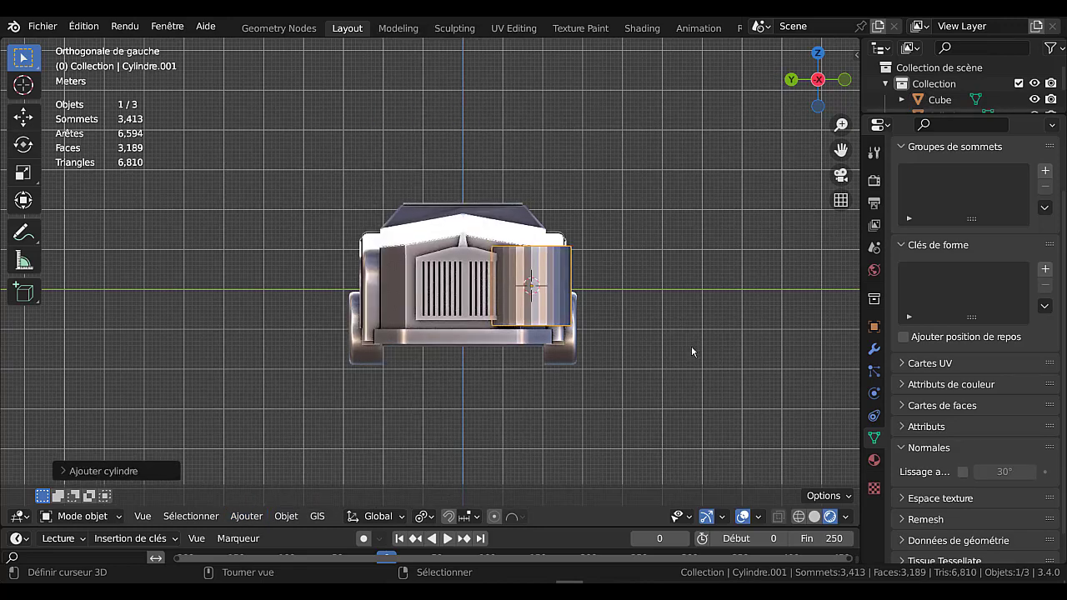
pyautogui.press('s')
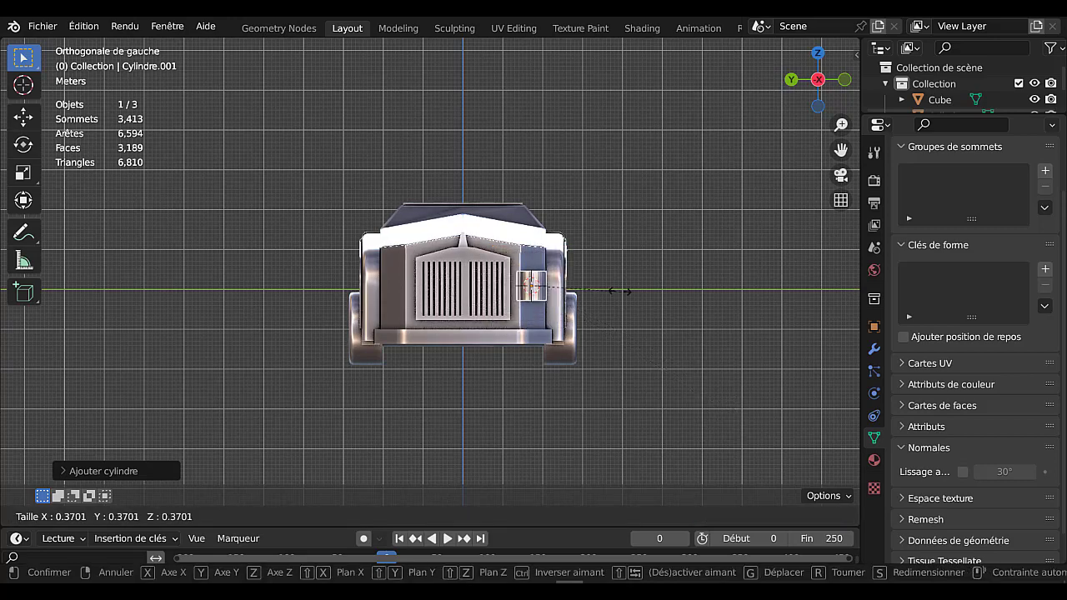
pyautogui.click(590, 289)
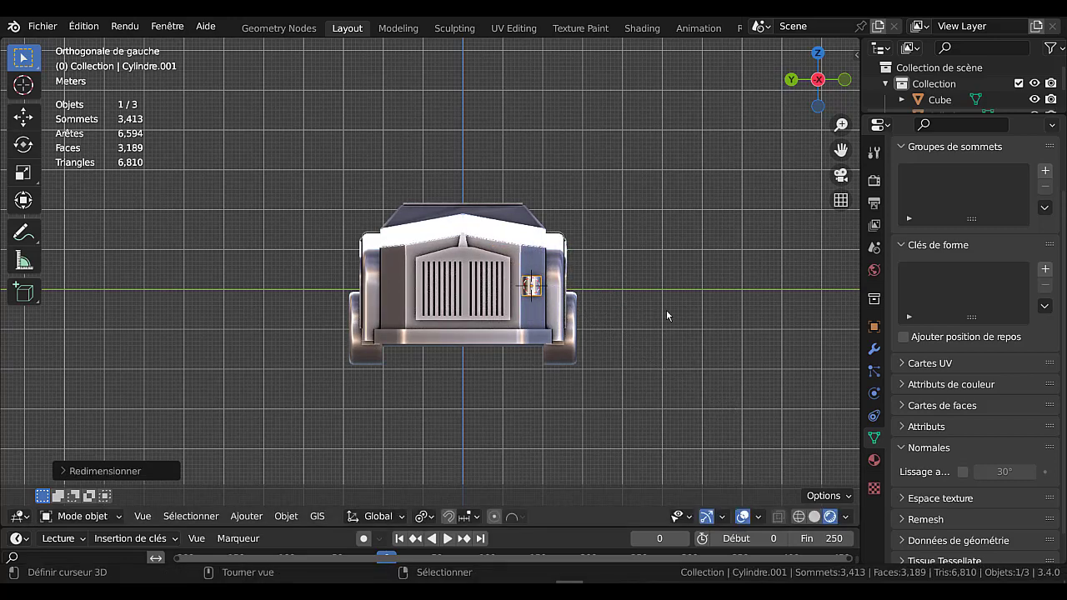
# Rotate the small cylinder 90° about the global Y axis so its round end faces forward
pyautogui.press('r')
pyautogui.write('y')
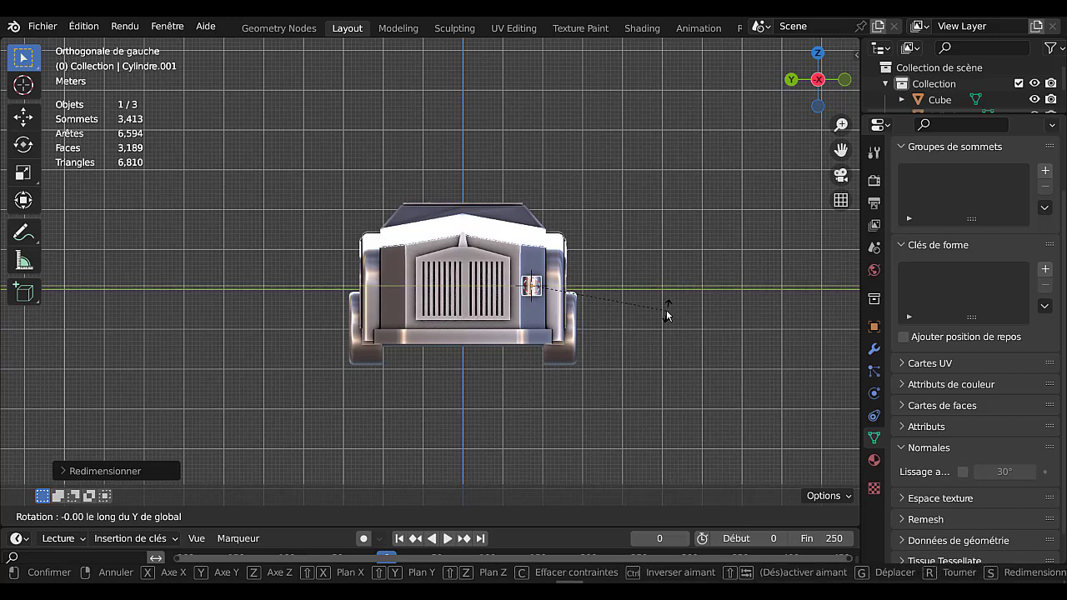
pyautogui.write('90')
pyautogui.press('Return')
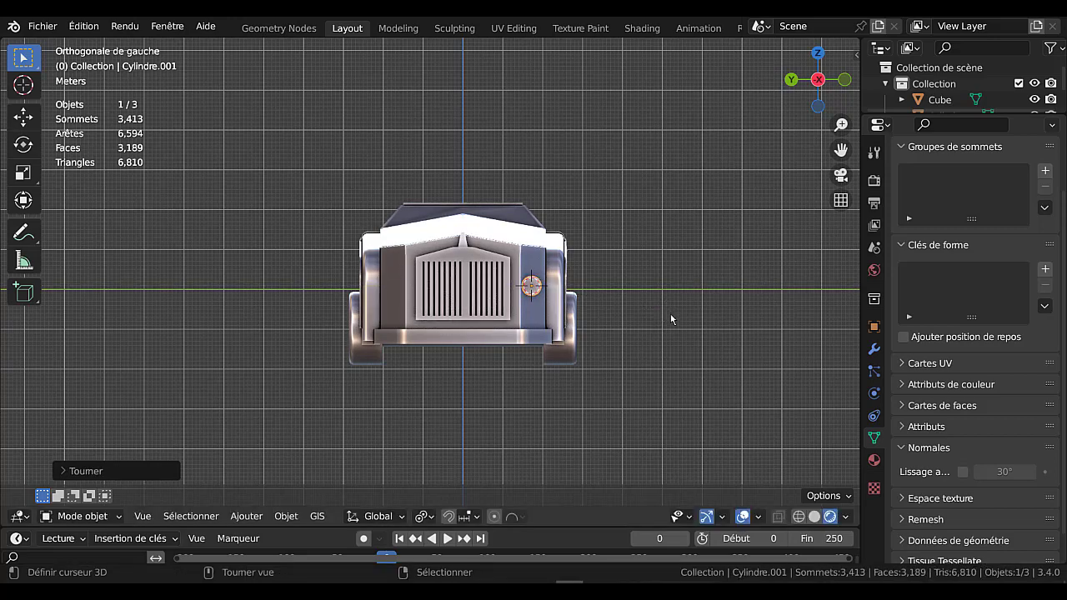
# Move the headlight cylinder up along Z to the panel's upper part and shift it about -0.05 m along Y
pyautogui.scroll(2, 684, 325)
pyautogui.press('g')
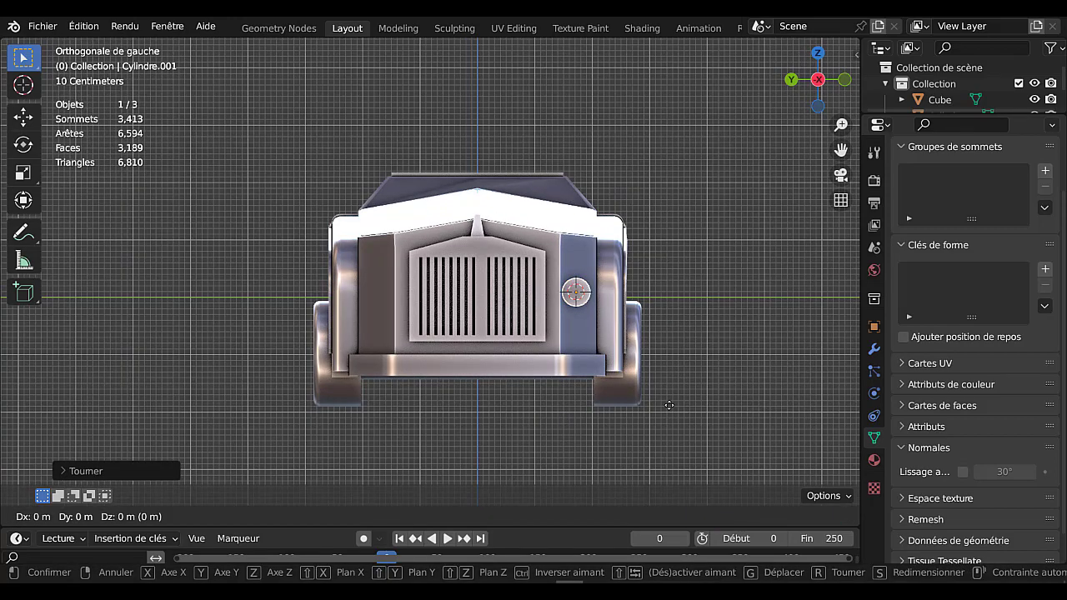
pyautogui.press('z')
pyautogui.click(672, 384)
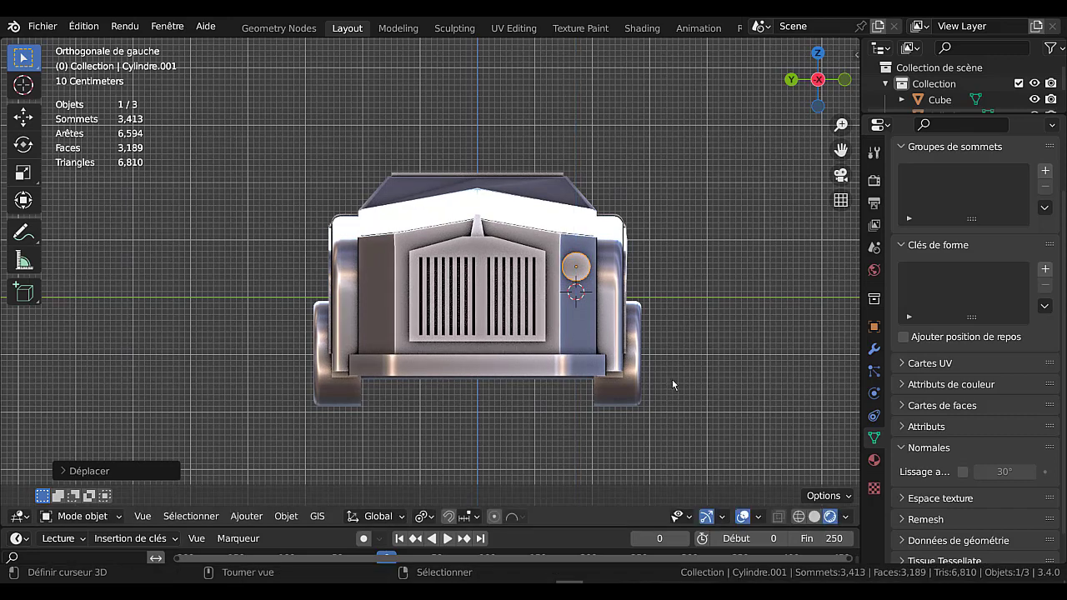
pyautogui.press('g')
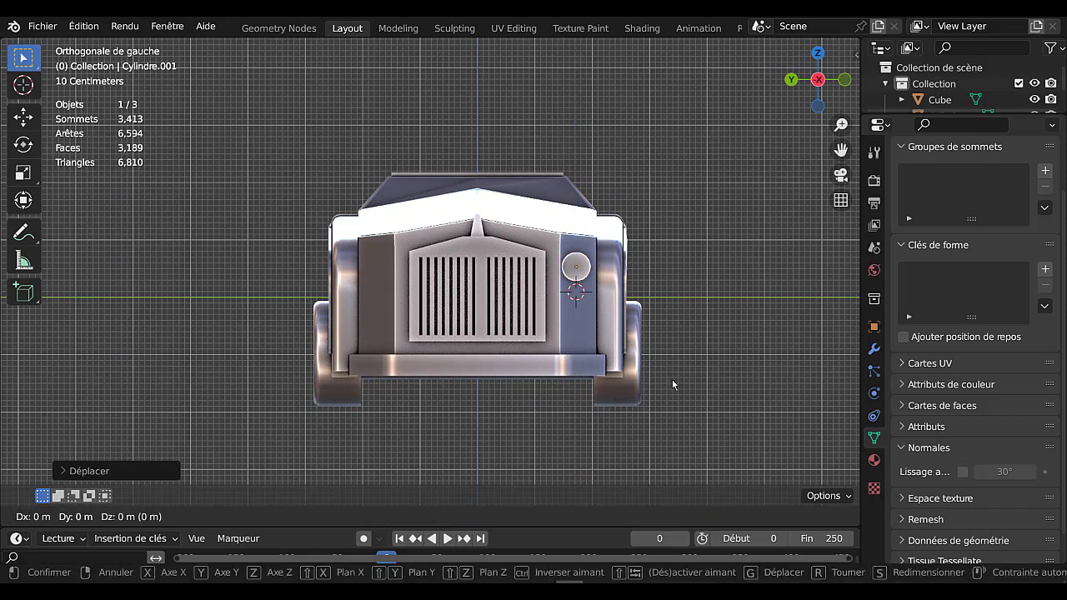
pyautogui.press('y')
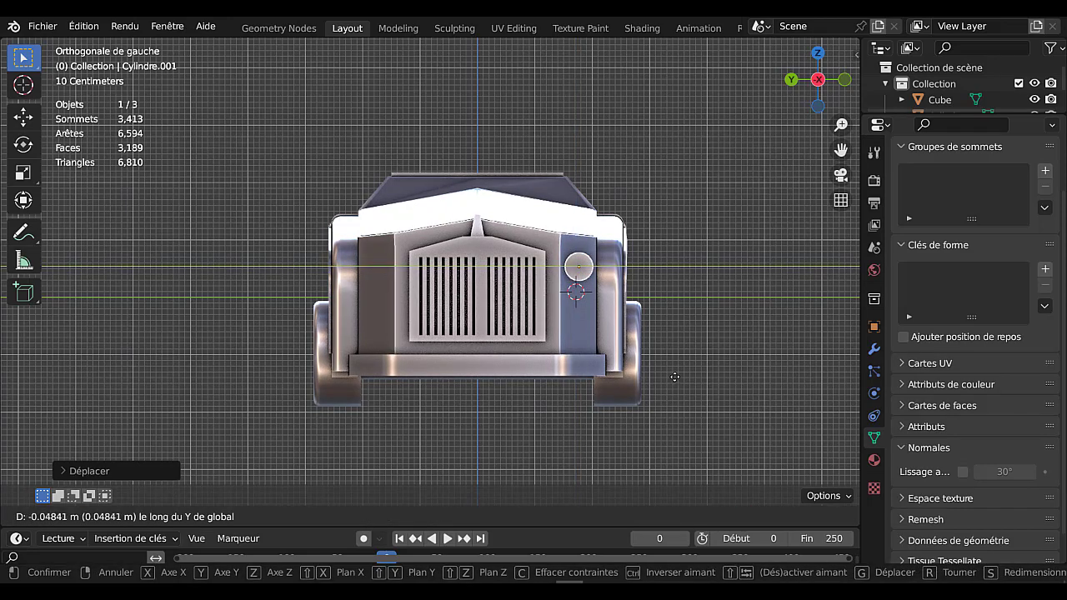
pyautogui.click(690, 379)
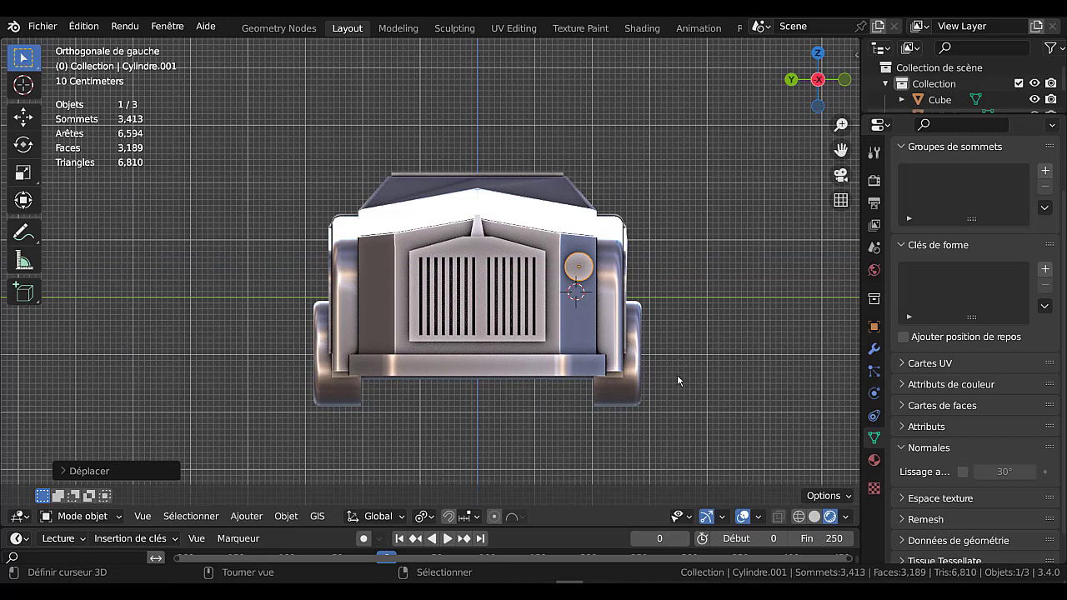
# Stretch the headlight cylinder along Z into an upright oval and lengthen it slightly along X
pyautogui.press('s')
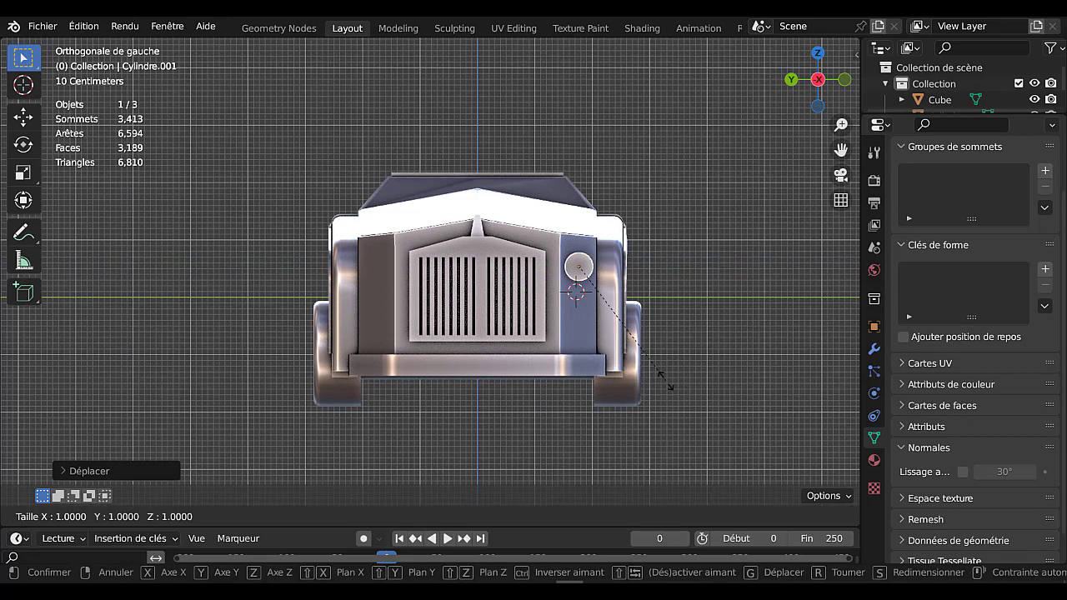
pyautogui.press('z')
pyautogui.click(682, 349)
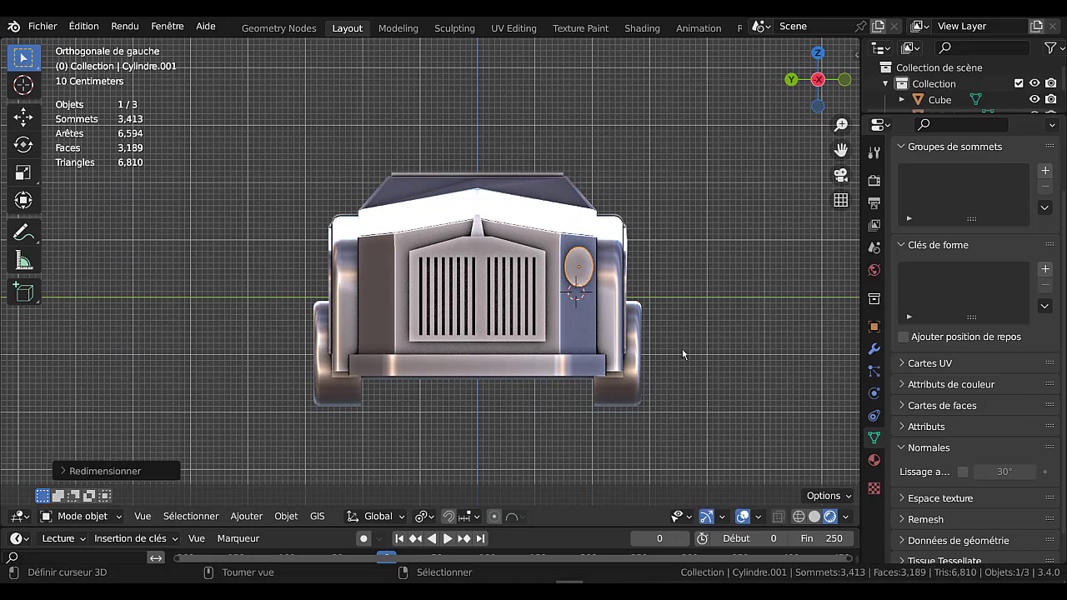
pyautogui.moveTo(687, 349); pyautogui.dragTo(622, 415, button='middle')
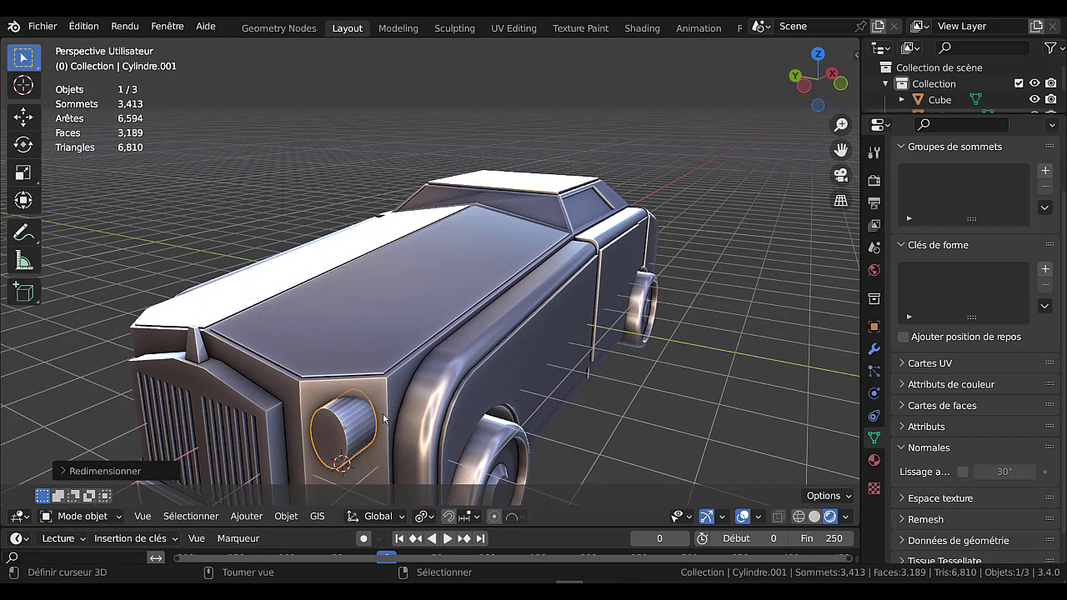
pyautogui.press('s')
pyautogui.press('x')
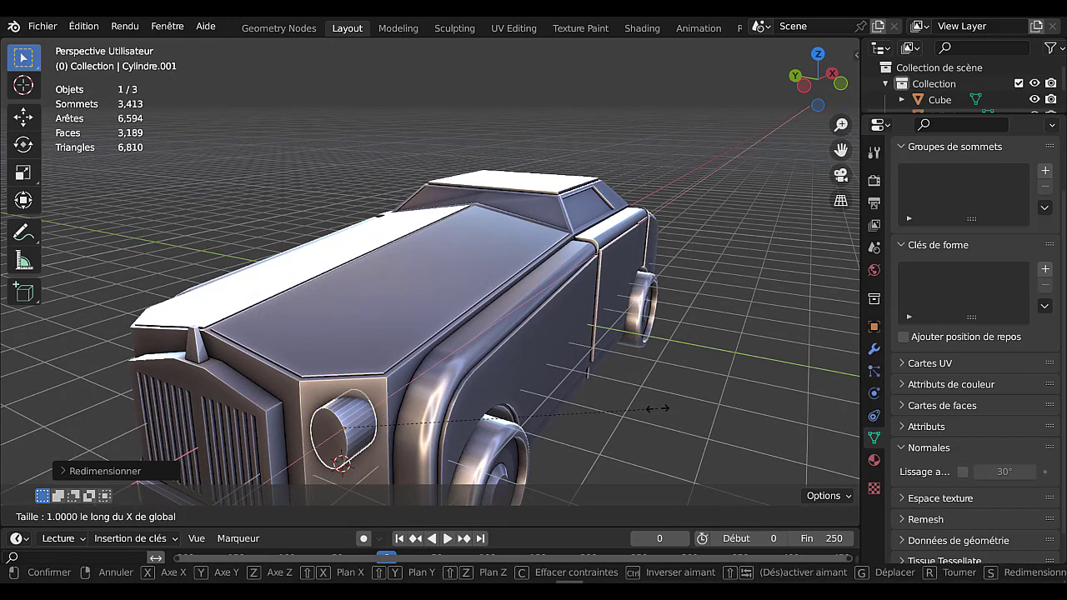
pyautogui.click(707, 467)
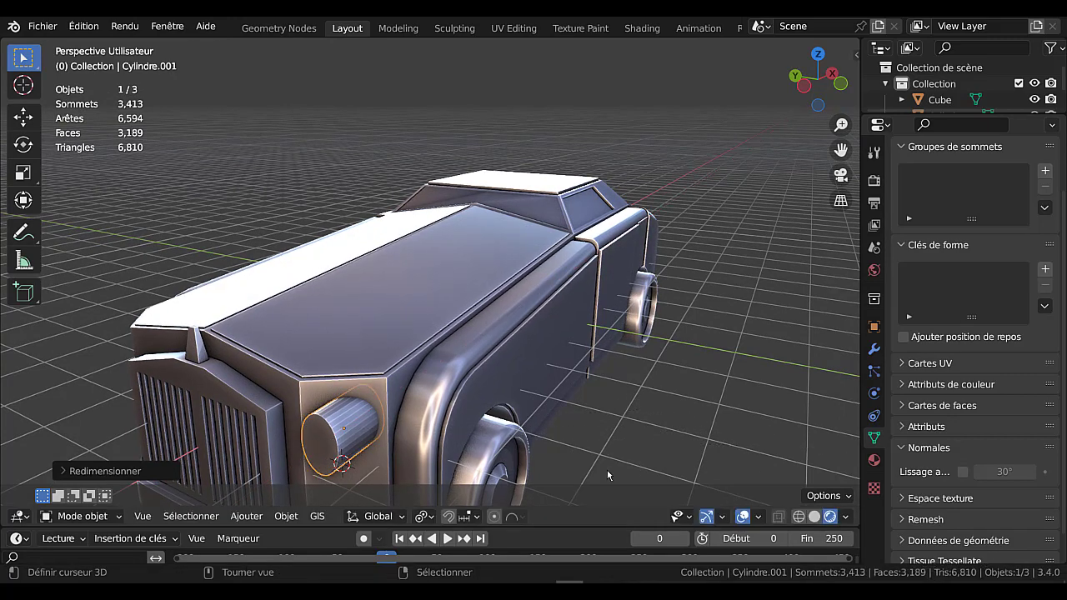
# Move the oval headlight slightly back into the car body along the global X axis
pyautogui.press('g')
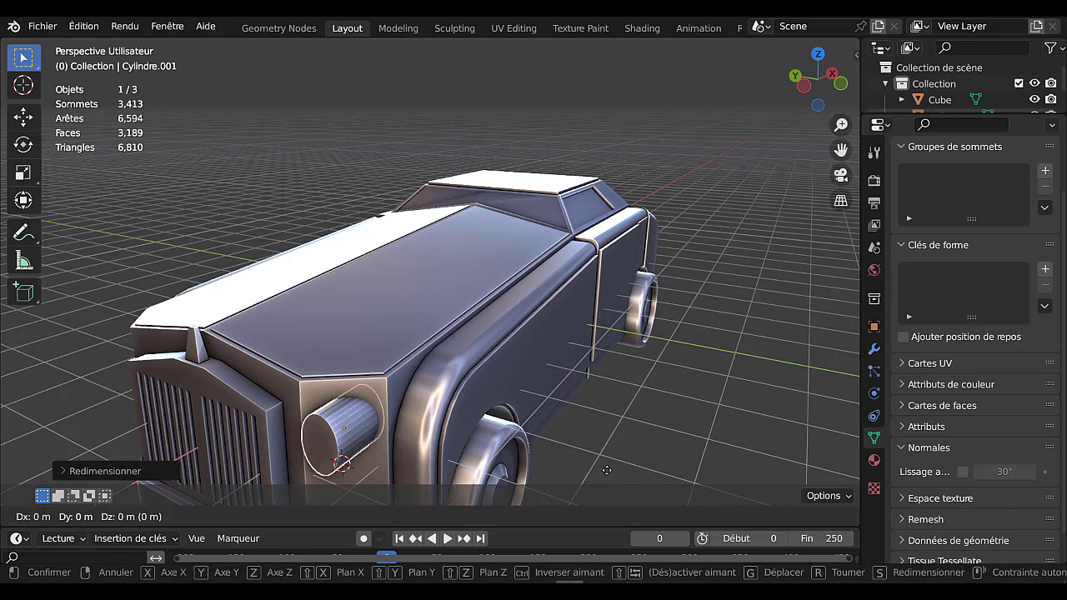
pyautogui.press('x')
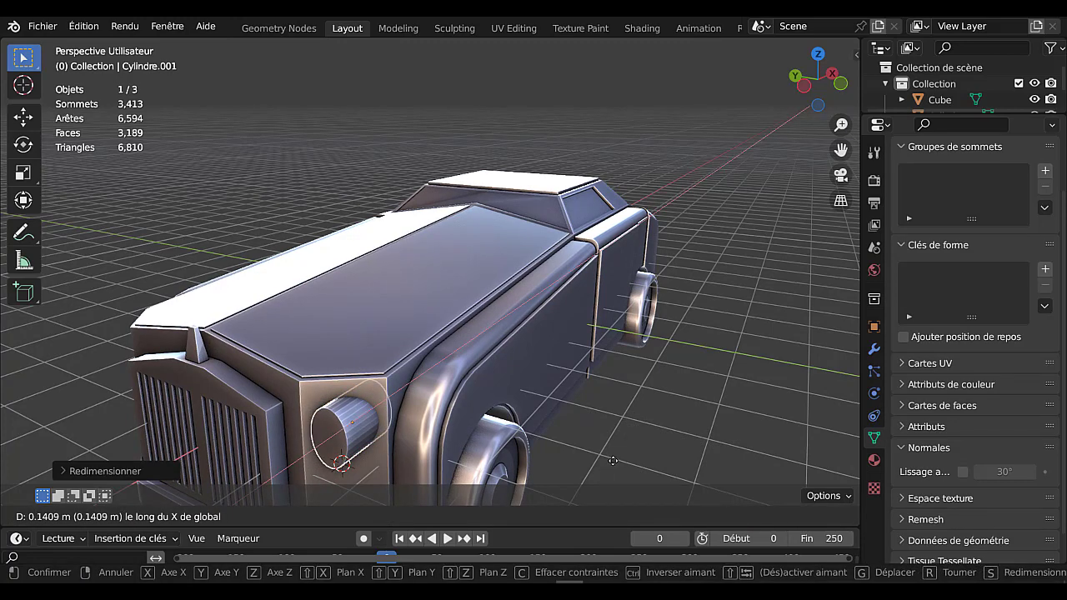
pyautogui.click(608, 455)
# Duplicate the oval headlight about 3.53 m along Y onto the matching panel across the grille
pyautogui.moveTo(609, 455); pyautogui.dragTo(649, 438, button='middle')
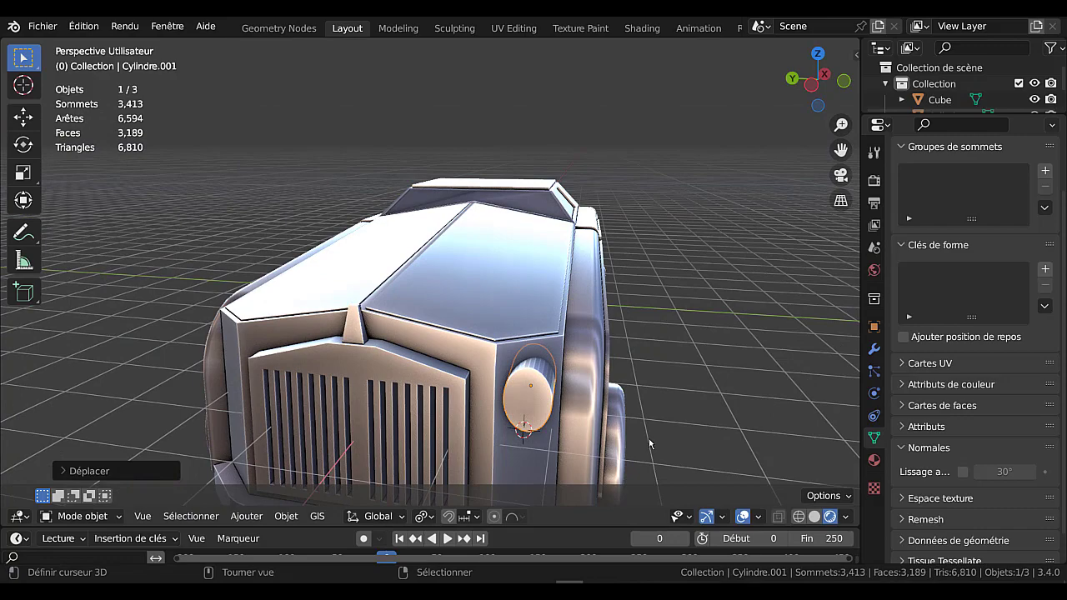
pyautogui.press('KP_1')
pyautogui.press('ctrl+KP_3')
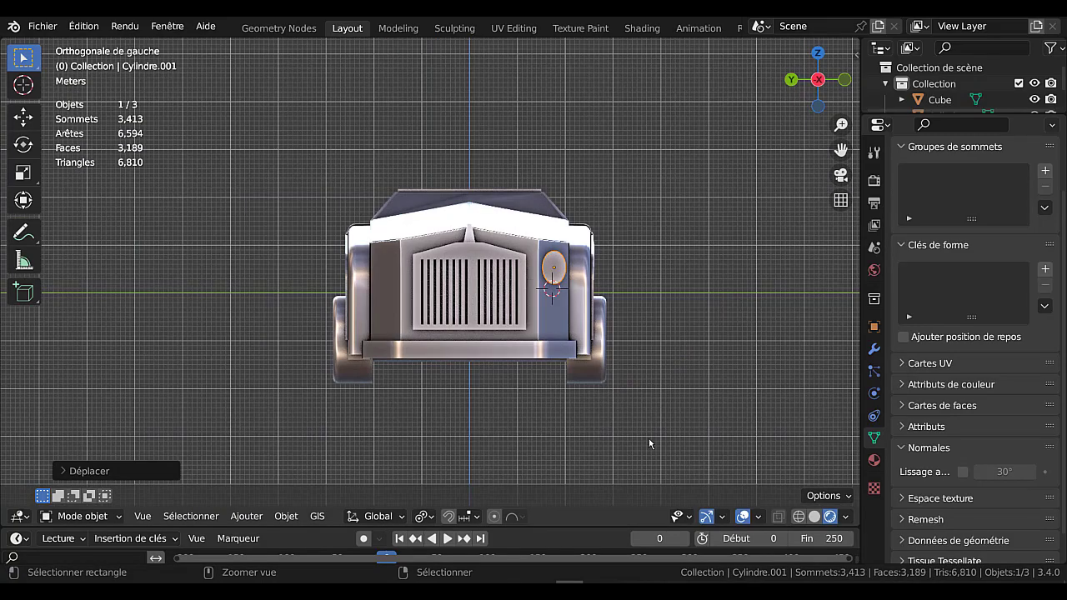
pyautogui.scroll(2, 658, 367)
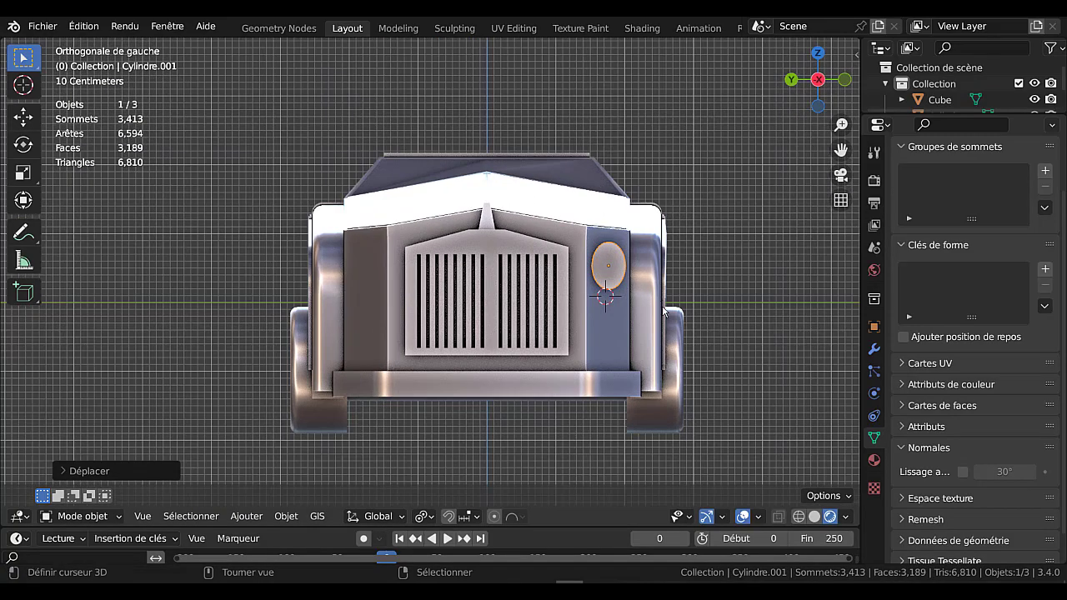
pyautogui.hotkey('shift', 'd')
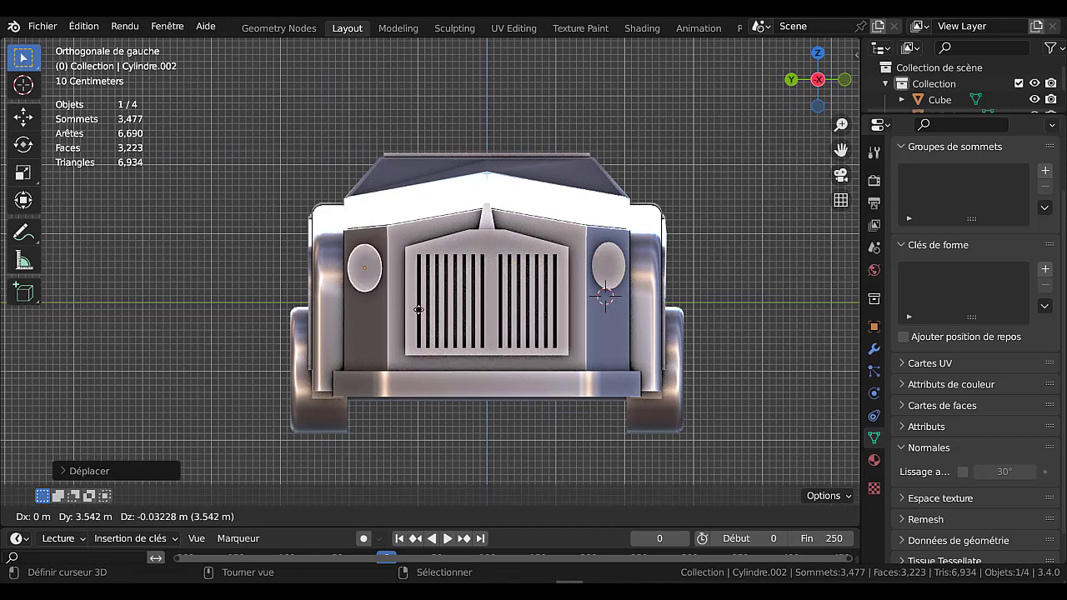
pyautogui.press('y')
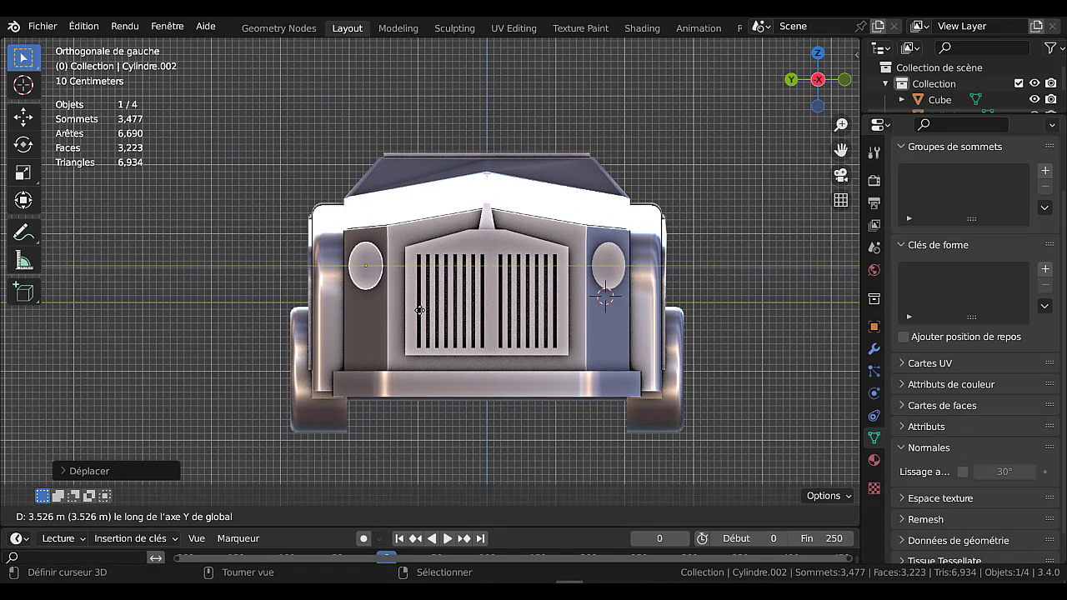
pyautogui.click(419, 310)
pyautogui.scroll(-1, 580, 309)
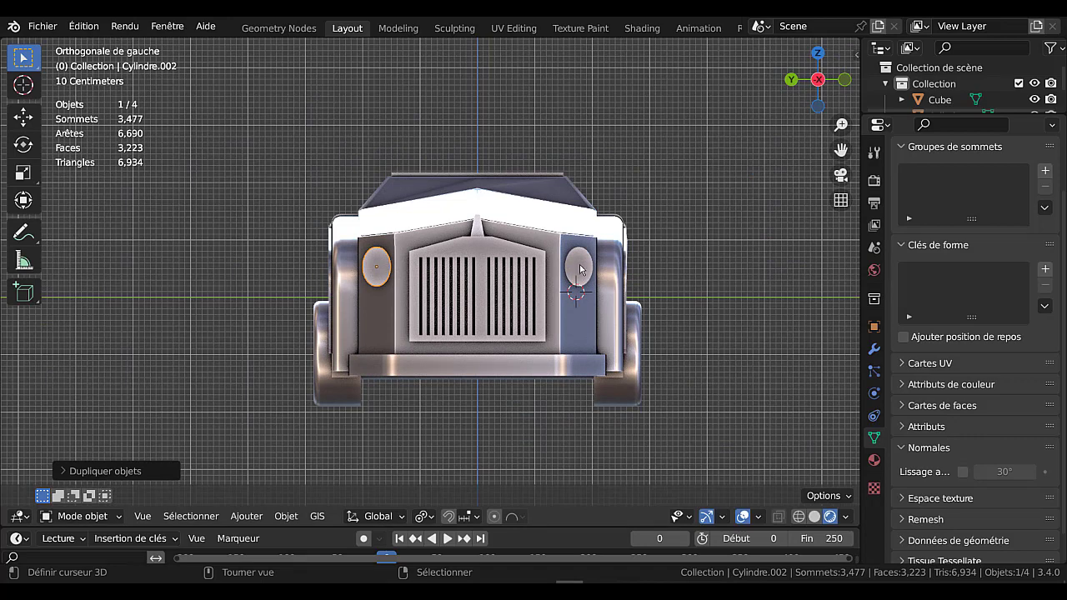
# Join the two oval headlights into a single object, leaving them in place
pyautogui.press('Tab')
pyautogui.press('Tab')
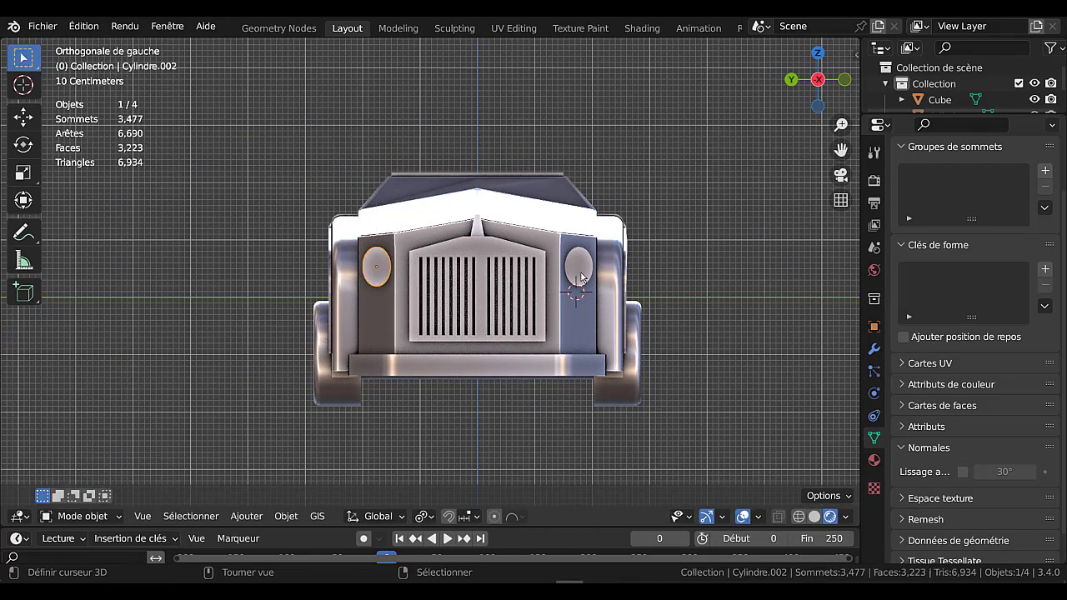
pyautogui.keyDown('shift'); pyautogui.click(574, 268); pyautogui.keyUp('shift')
pyautogui.hotkey('ctrl', 'j')
pyautogui.press('g')
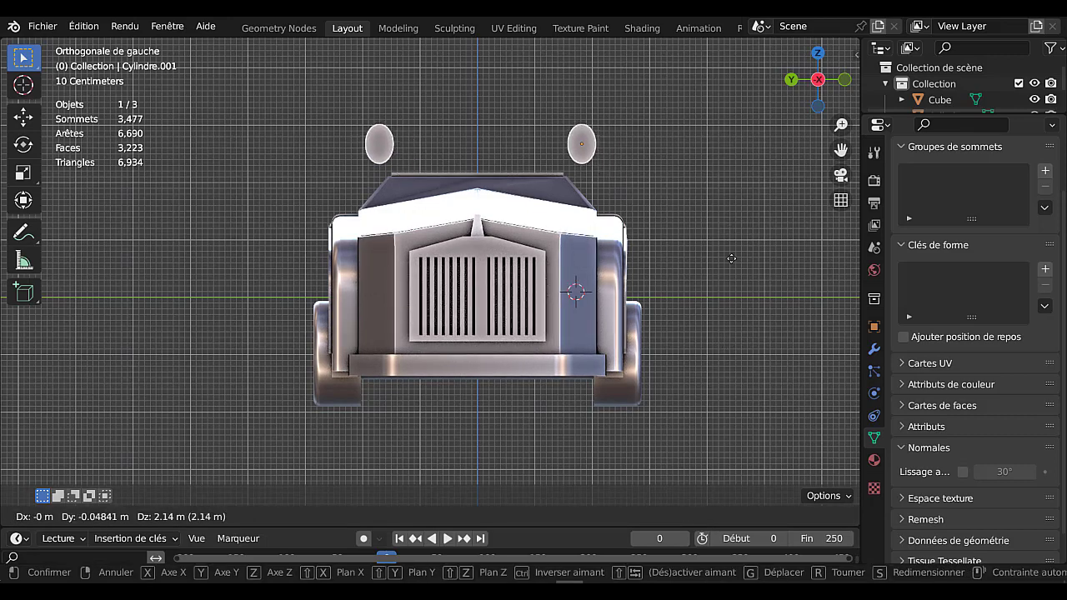
pyautogui.rightClick(732, 280)
# Duplicate all the joined headlight geometry in place in Edit Mode
pyautogui.scroll(1, 607, 263)
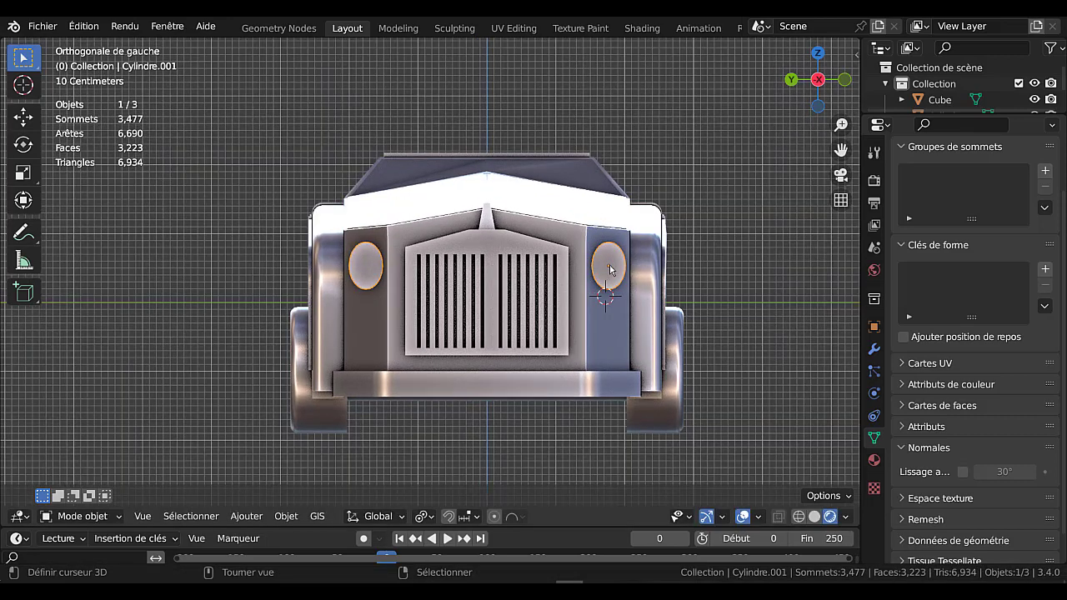
pyautogui.press('Tab')
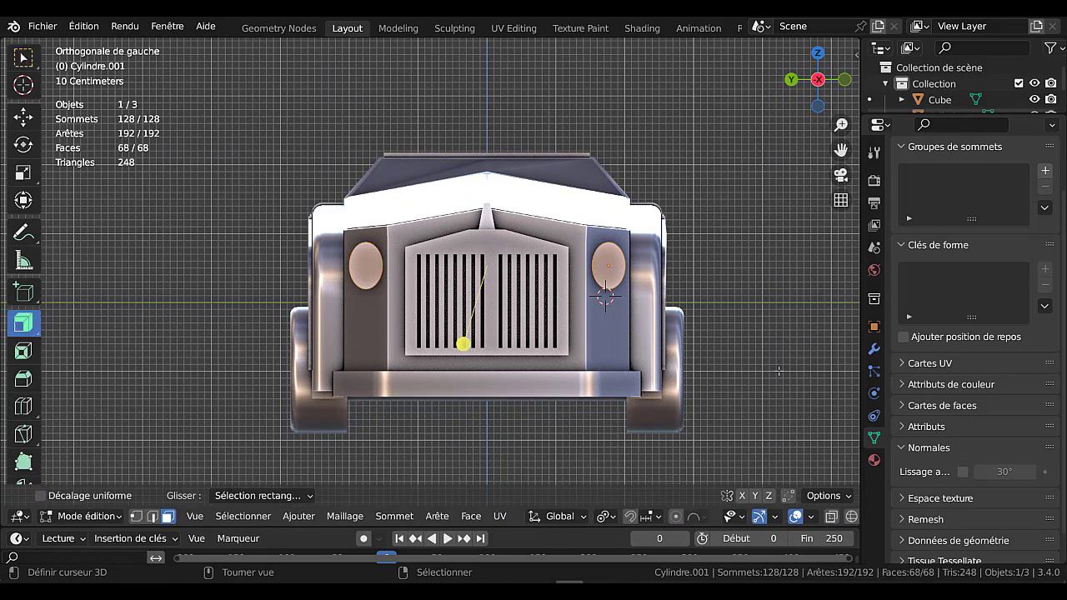
pyautogui.hotkey('shift', 'd')
pyautogui.press('Escape')
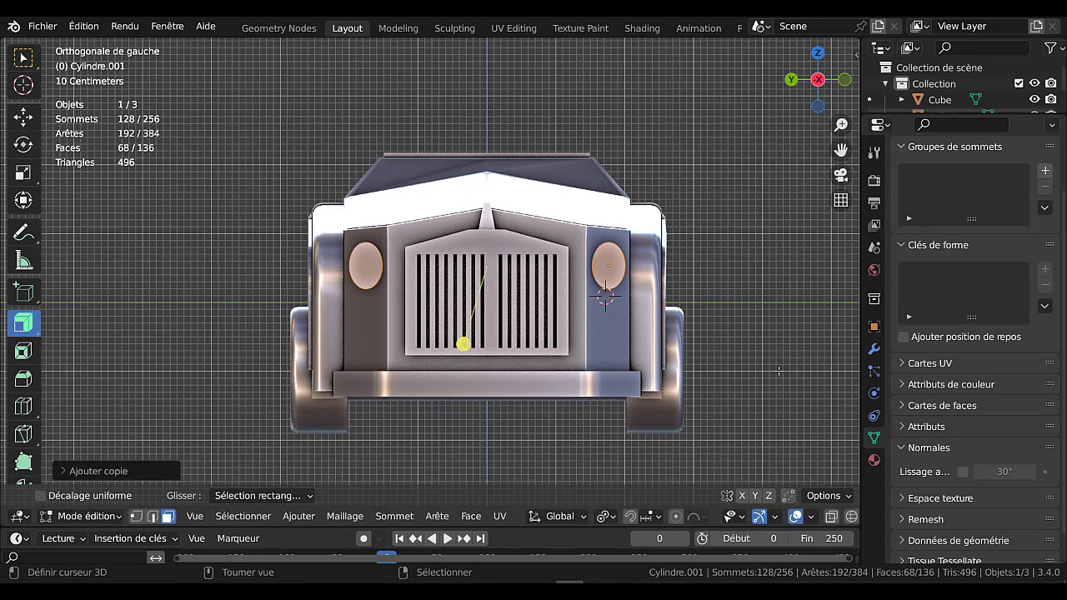
# Move the duplicated oval headlights about 0.98 m down along global Z and scale them to roughly half size in place
pyautogui.press('g')
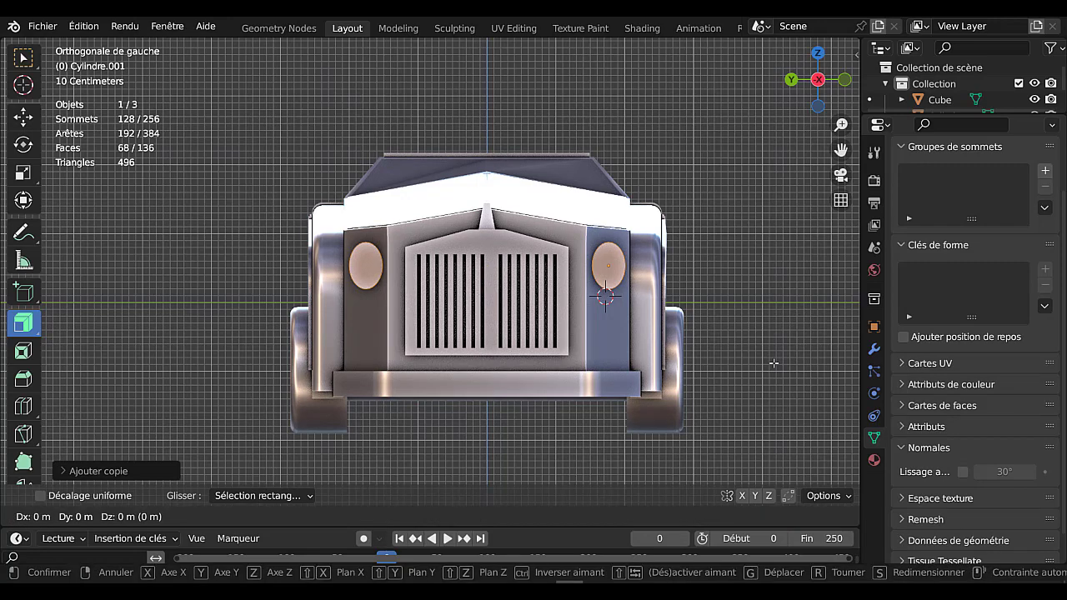
pyautogui.press('z')
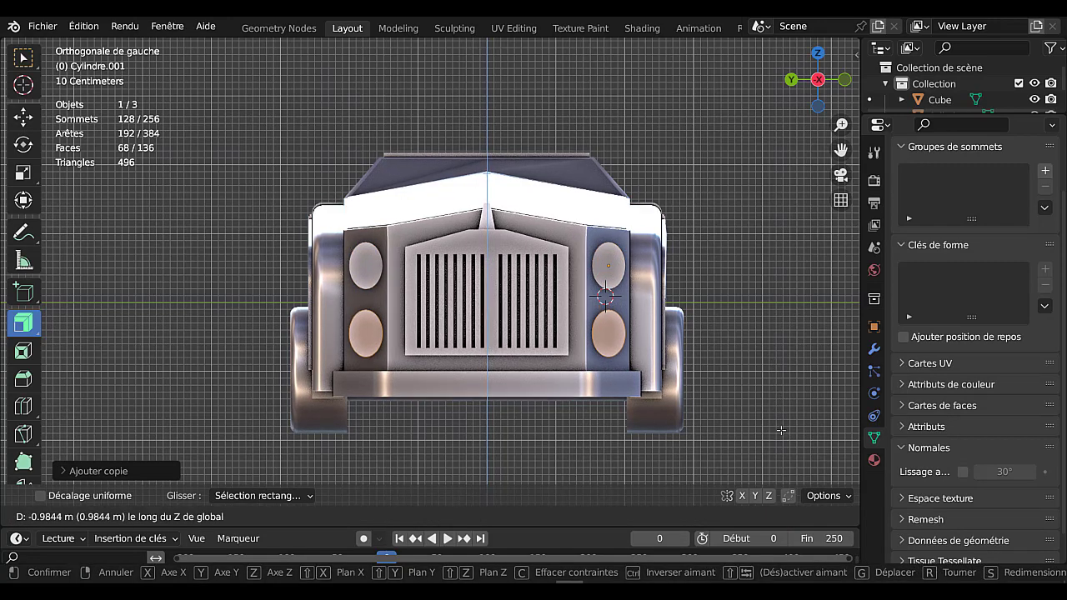
pyautogui.click(781, 431)
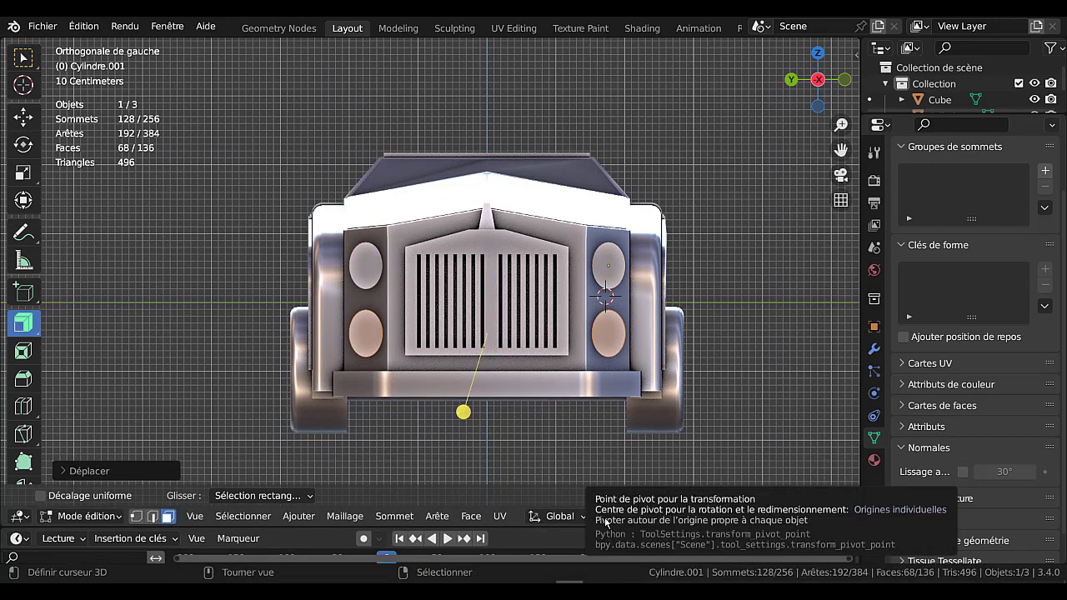
pyautogui.press('s')
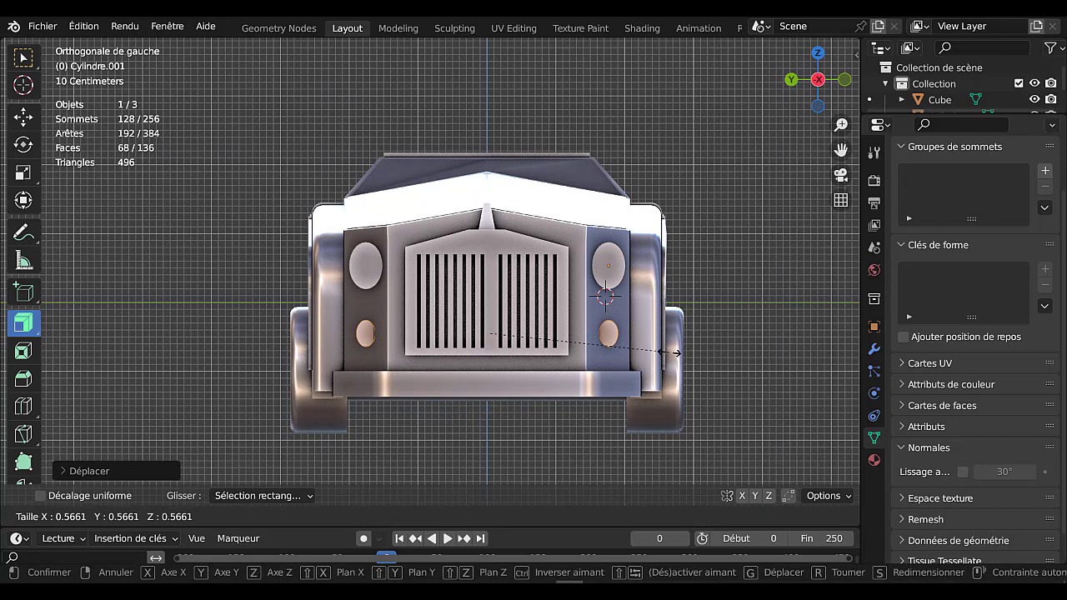
pyautogui.click(644, 374)
# Lengthen the small lower lamp cylinders front to back so they protrude further from the front panels
pyautogui.moveTo(641, 374); pyautogui.dragTo(531, 405, button='middle')
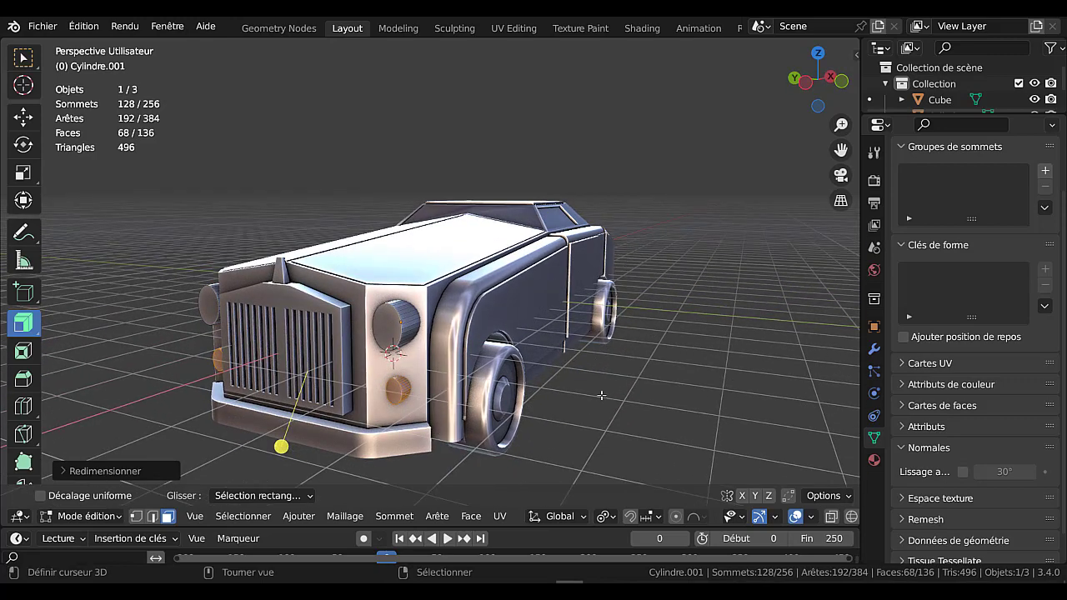
pyautogui.moveTo(601, 395); pyautogui.dragTo(581, 415, button='middle')
pyautogui.press('s')
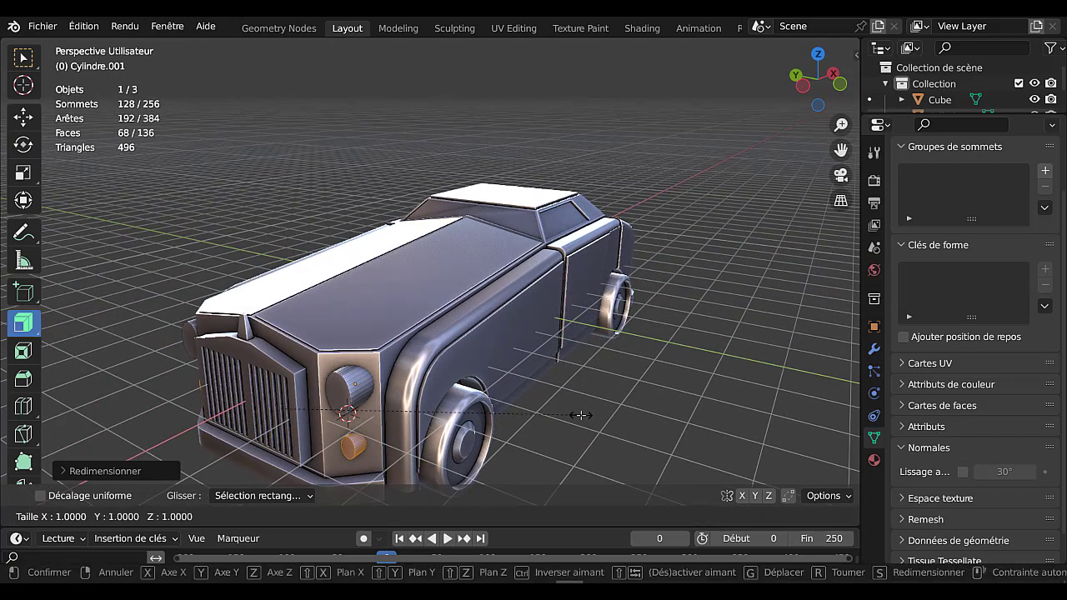
pyautogui.click(805, 374)
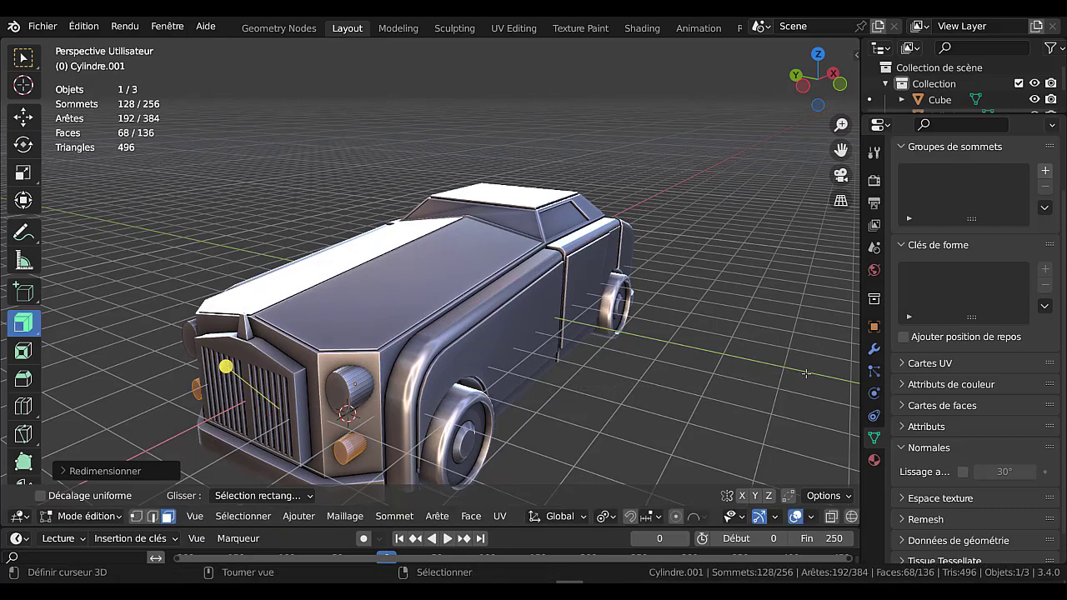
pyautogui.moveTo(579, 404); pyautogui.dragTo(558, 389, button='middle')
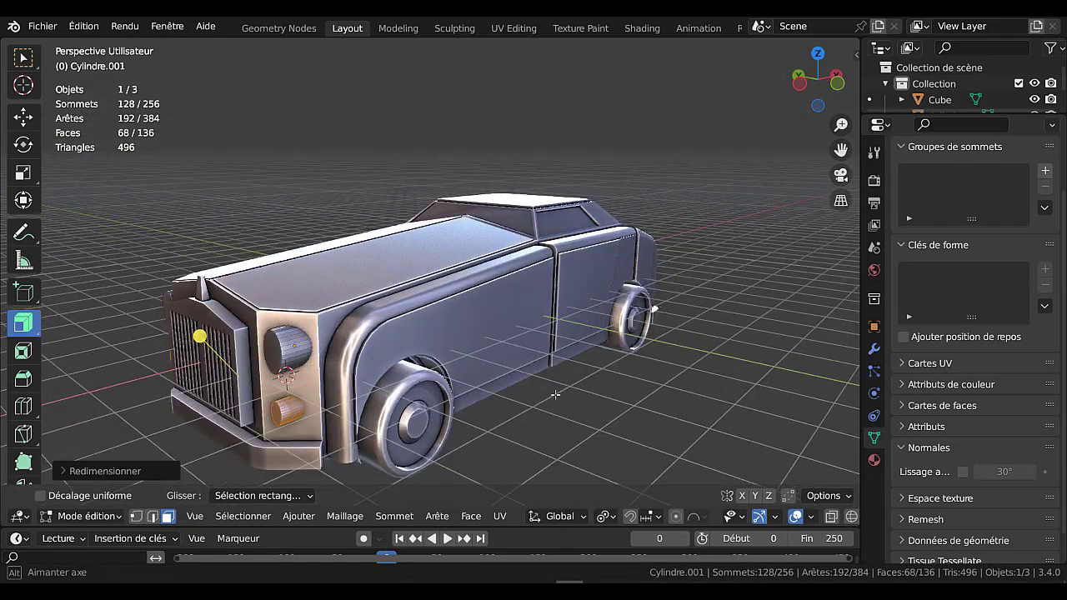
# Cut the headlight cylinders out of the car body with a Boolean difference, leaving large upper and small lower round recesses
pyautogui.press('Tab')
pyautogui.press('Tab')
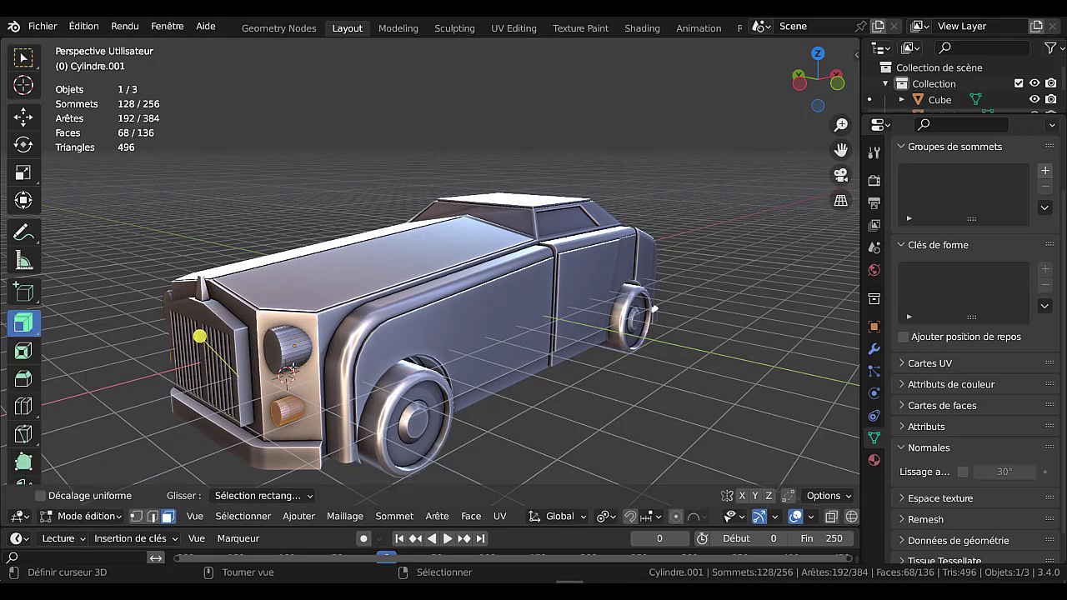
pyautogui.click(293, 347)
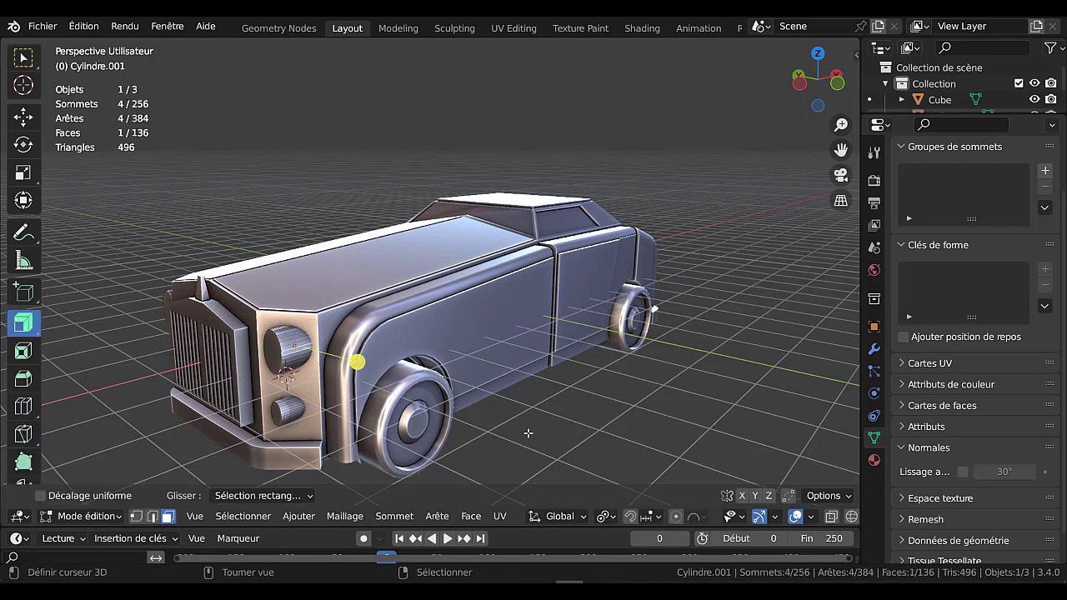
pyautogui.press('Tab')
pyautogui.moveTo(544, 419); pyautogui.dragTo(579, 414, button='middle')
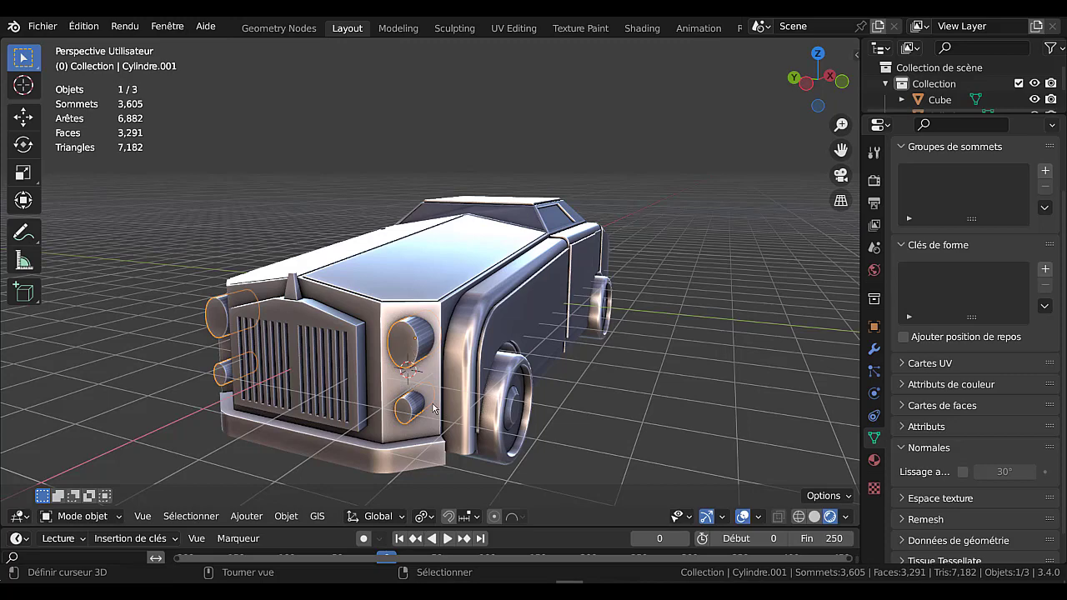
pyautogui.keyDown('shift'); pyautogui.click(536, 307); pyautogui.keyUp('shift')
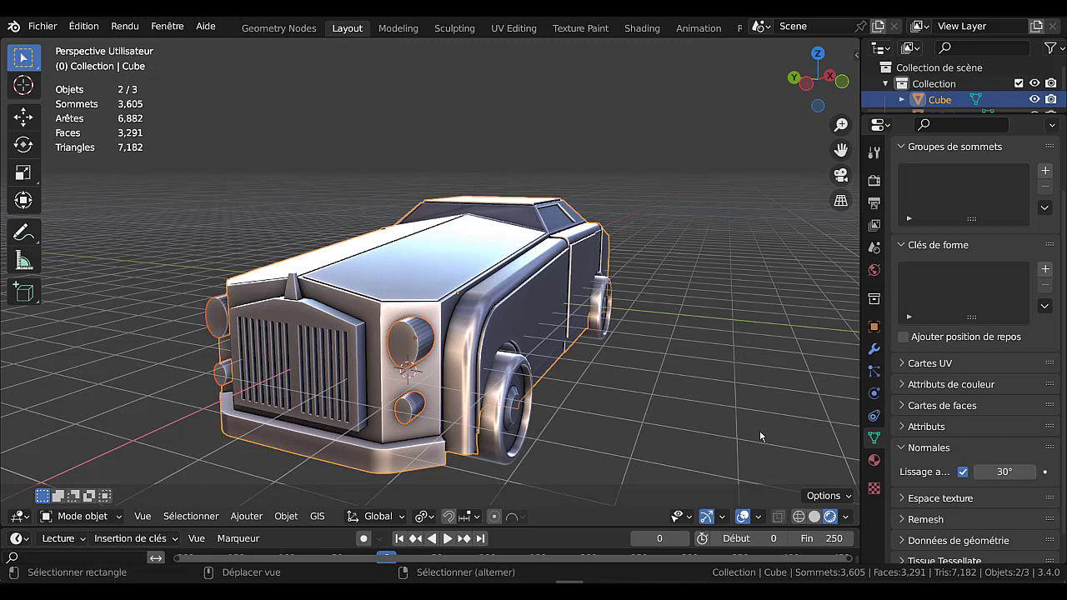
pyautogui.press('Delete')
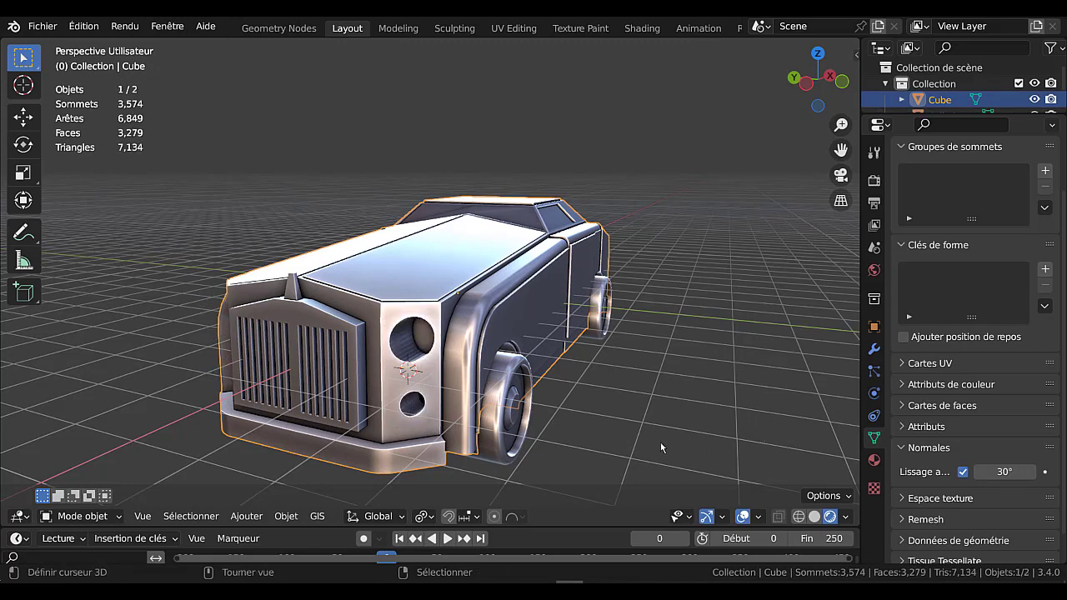
# Extrude the front face of the grille's central vertical bar outward by about 0.08 m
pyautogui.moveTo(573, 430); pyautogui.dragTo(534, 406, button='middle')
pyautogui.scroll(-3, 539, 426)
pyautogui.press('Tab')
pyautogui.press('Tab')
pyautogui.scroll(3, 541, 431)
pyautogui.press('Tab')
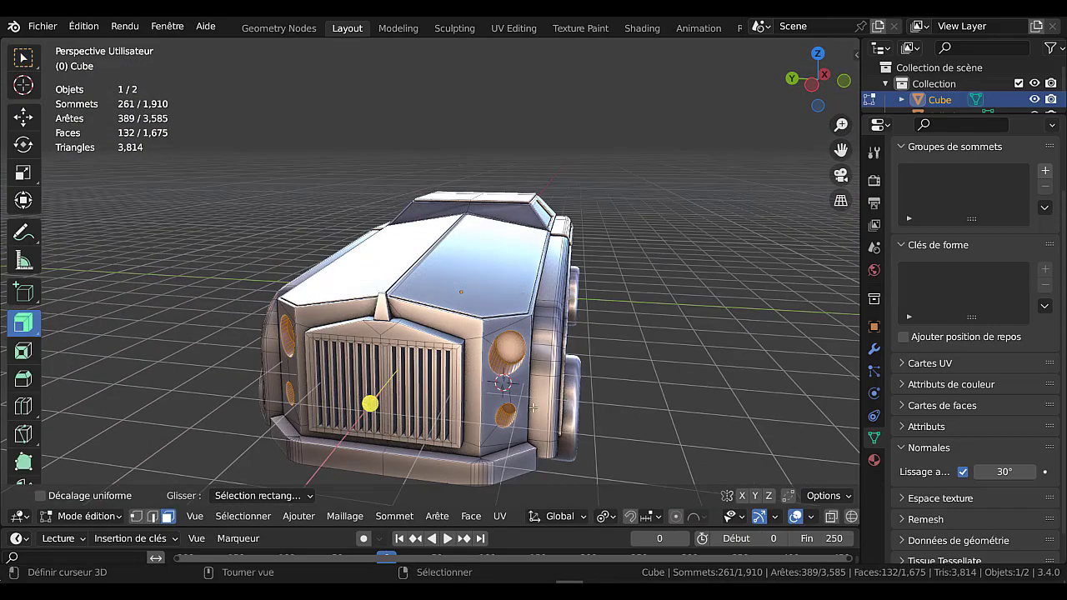
pyautogui.click(386, 372)
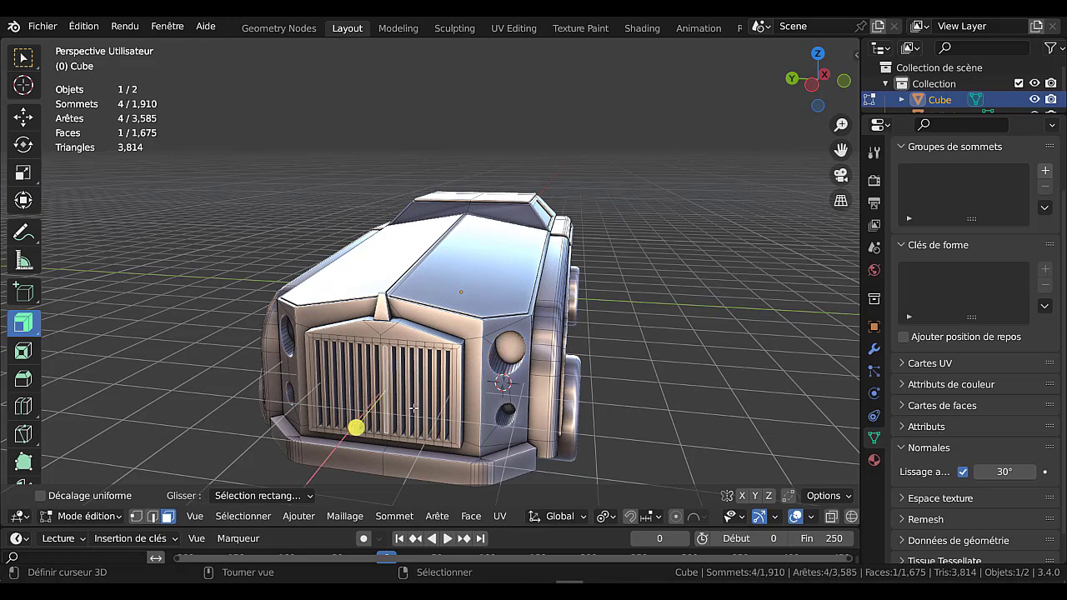
pyautogui.press('r')
pyautogui.press('Escape')
pyautogui.press('e')
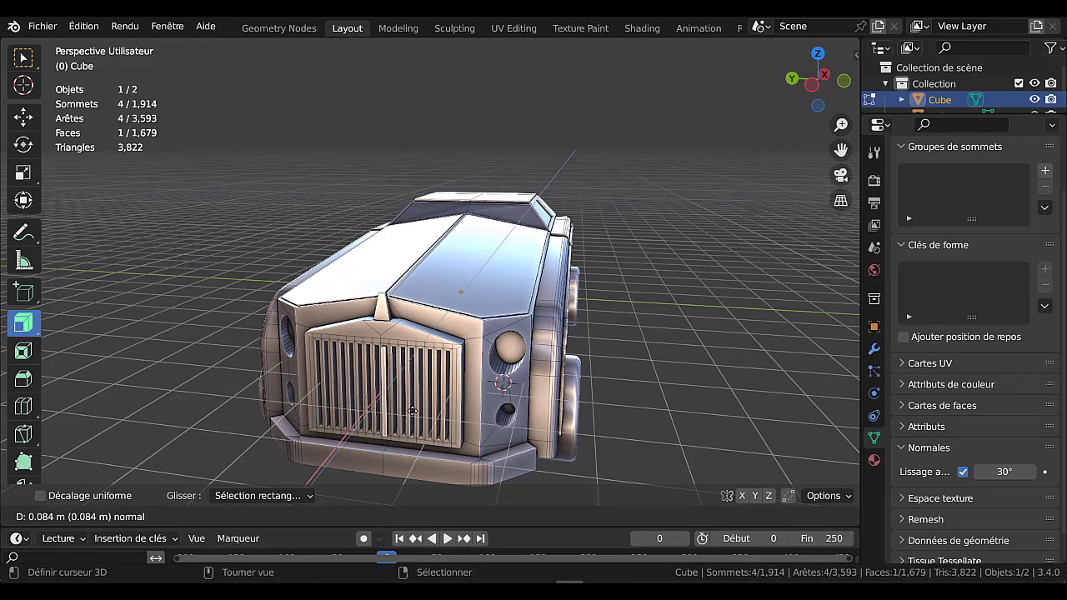
pyautogui.click(413, 412)
# Extrude the front faces of the grille's outer rectangular frame forward by about 0.085 m and return to Object Mode
pyautogui.scroll(3, 421, 405)
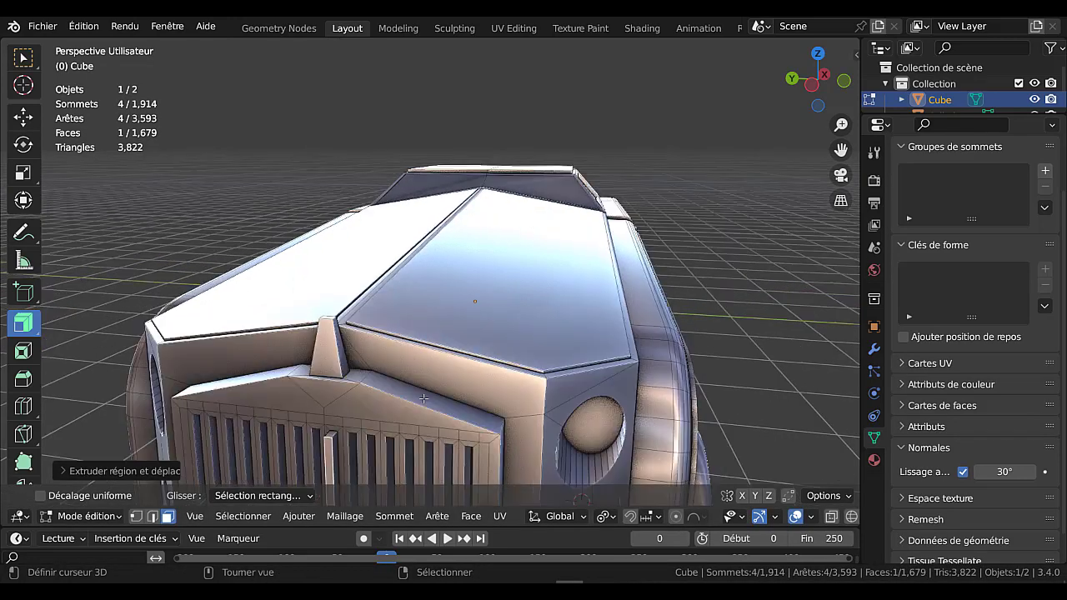
pyautogui.keyDown('alt'); pyautogui.click(470, 435); pyautogui.keyUp('alt')
pyautogui.scroll(-5, 457, 435)
pyautogui.moveTo(457, 436); pyautogui.dragTo(442, 438, button='middle')
pyautogui.press('e')
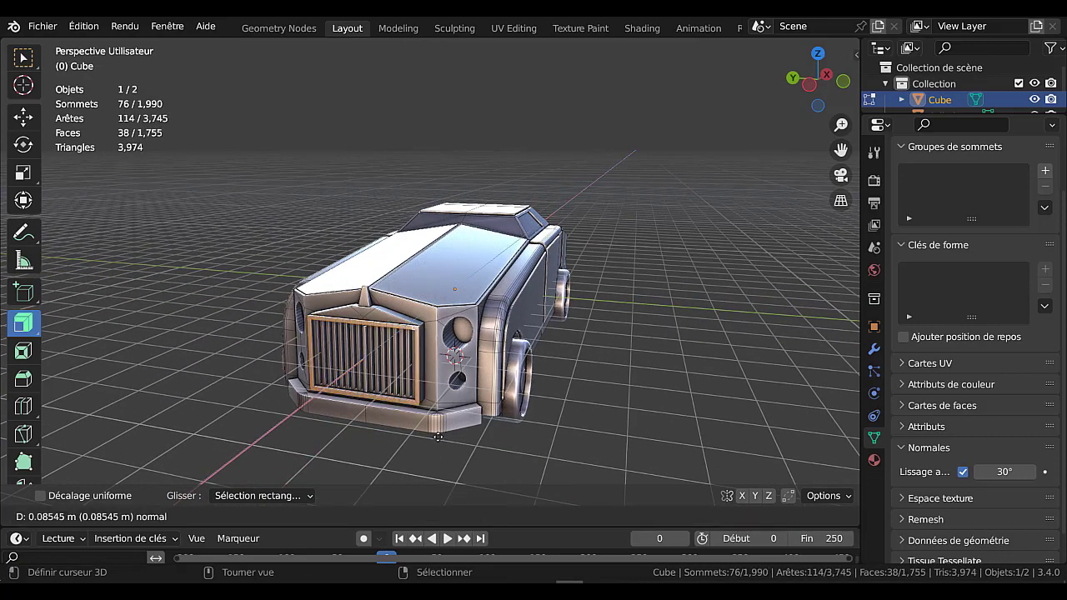
pyautogui.click(437, 437)
pyautogui.press('Tab')
pyautogui.moveTo(439, 435); pyautogui.dragTo(331, 407, button='middle')
# Examine the wheels, the raised grille frame and the new headlight recesses from several angles
pyautogui.moveTo(467, 283); pyautogui.dragTo(501, 337, button='middle')
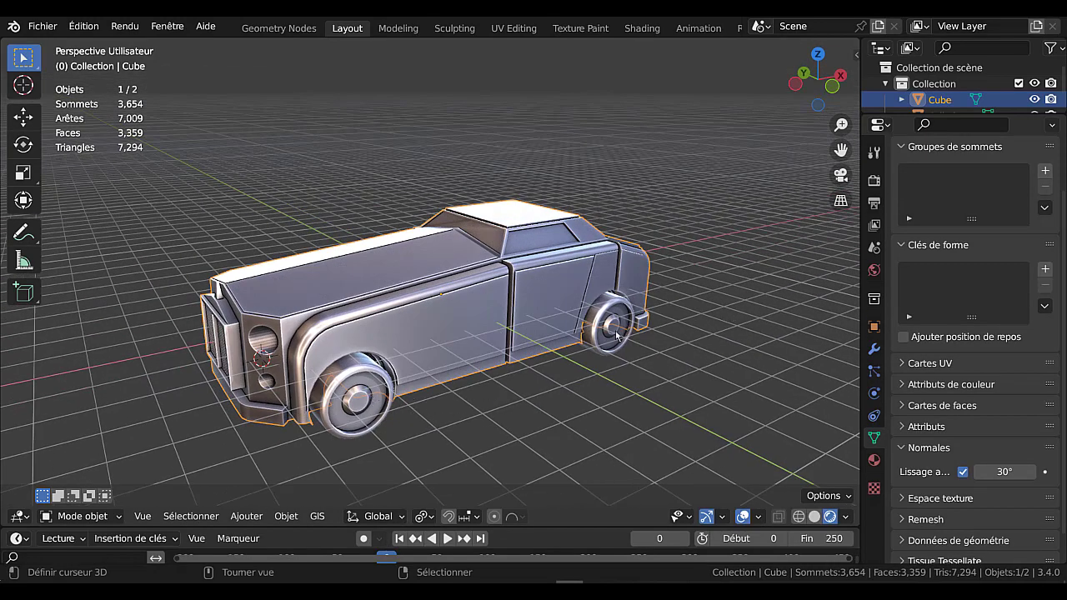
pyautogui.click(362, 403)
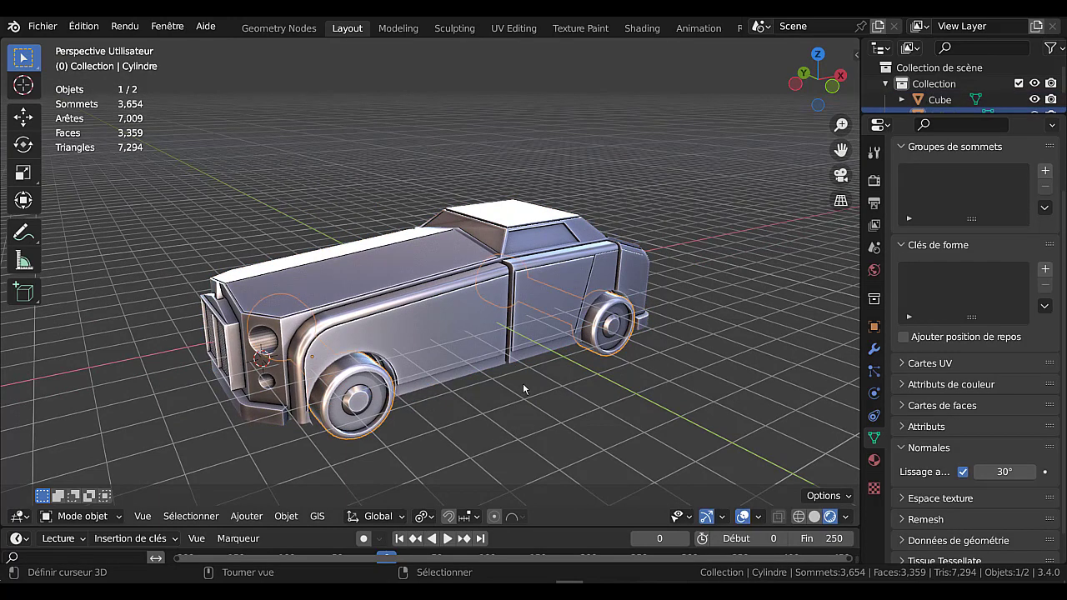
pyautogui.press('Tab')
pyautogui.press('Tab')
pyautogui.moveTo(471, 339); pyautogui.dragTo(526, 323, button='middle')
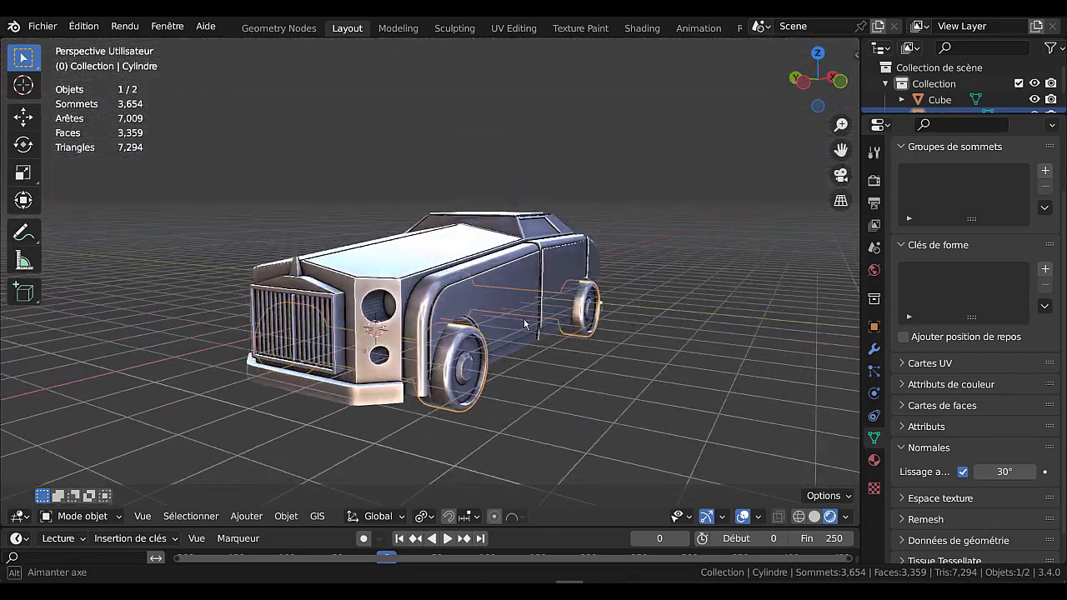
pyautogui.rightClick(562, 404)
pyautogui.moveTo(598, 399); pyautogui.dragTo(647, 328, button='middle')
pyautogui.scroll(3, 607, 401)
pyautogui.scroll(2, 649, 332)
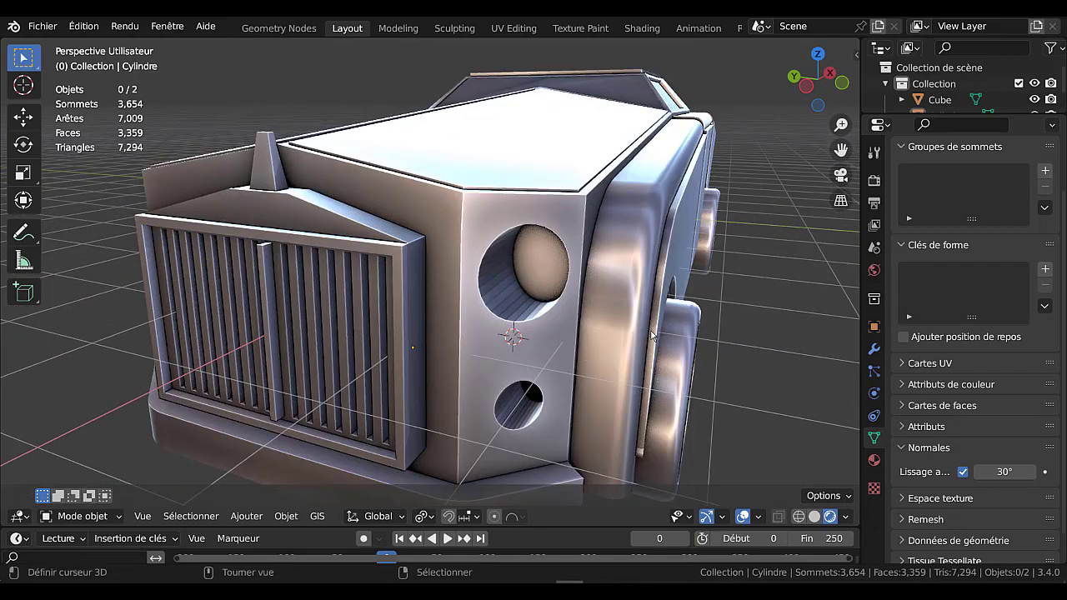
pyautogui.scroll(-2, 653, 335)
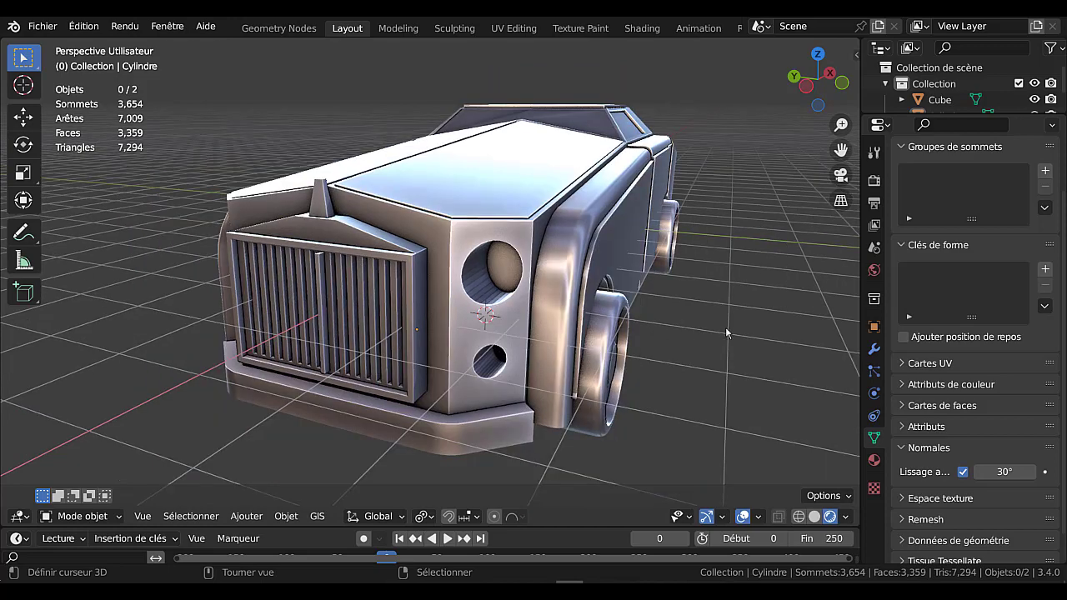
pyautogui.moveTo(725, 330); pyautogui.dragTo(697, 333, button='middle')
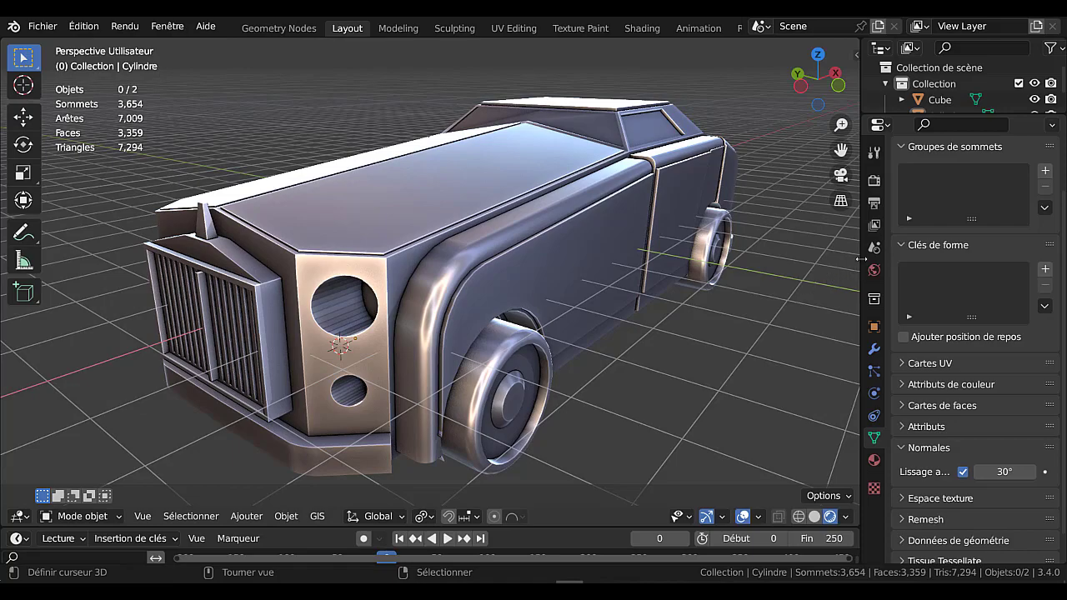
# Widen the 3D viewport by narrowing the neighbouring side editors and view the car from front to side
pyautogui.moveTo(861, 259); pyautogui.dragTo(1006, 259)
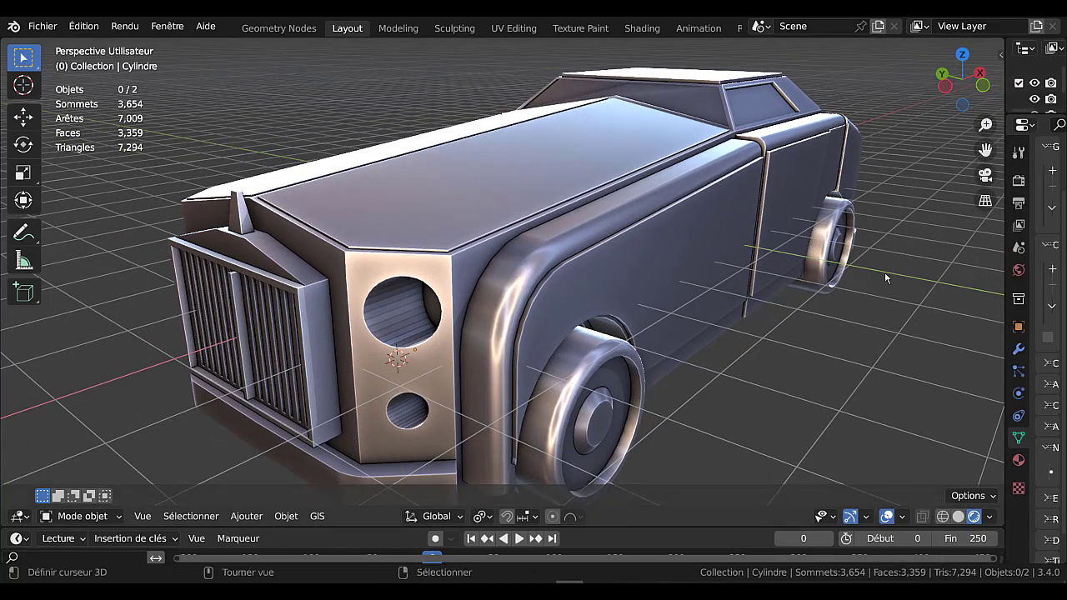
pyautogui.moveTo(884, 272); pyautogui.dragTo(860, 261, button='middle')
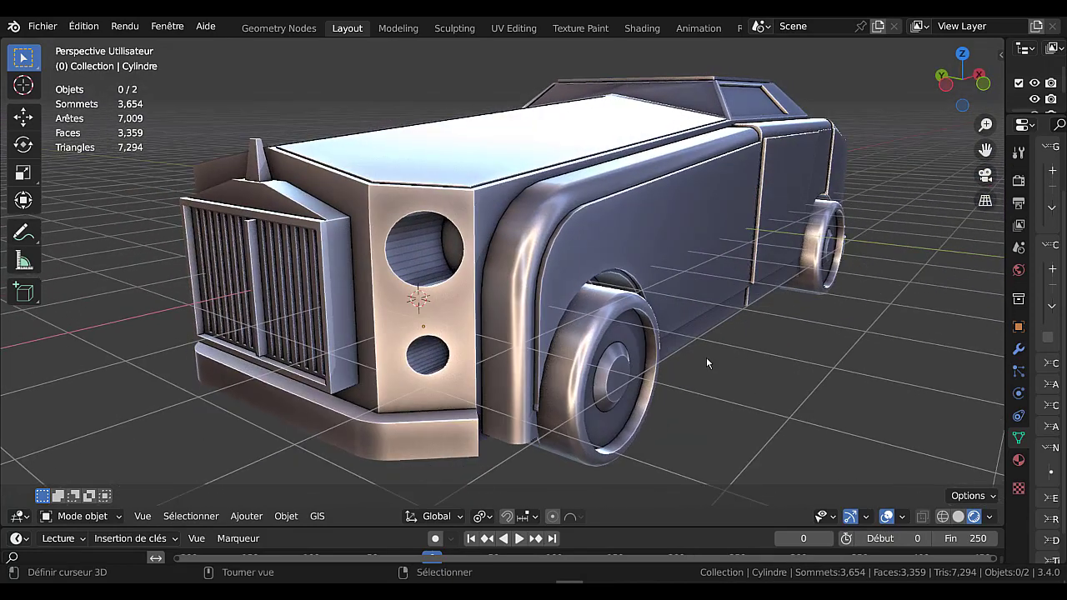
pyautogui.scroll(-1, 741, 376)
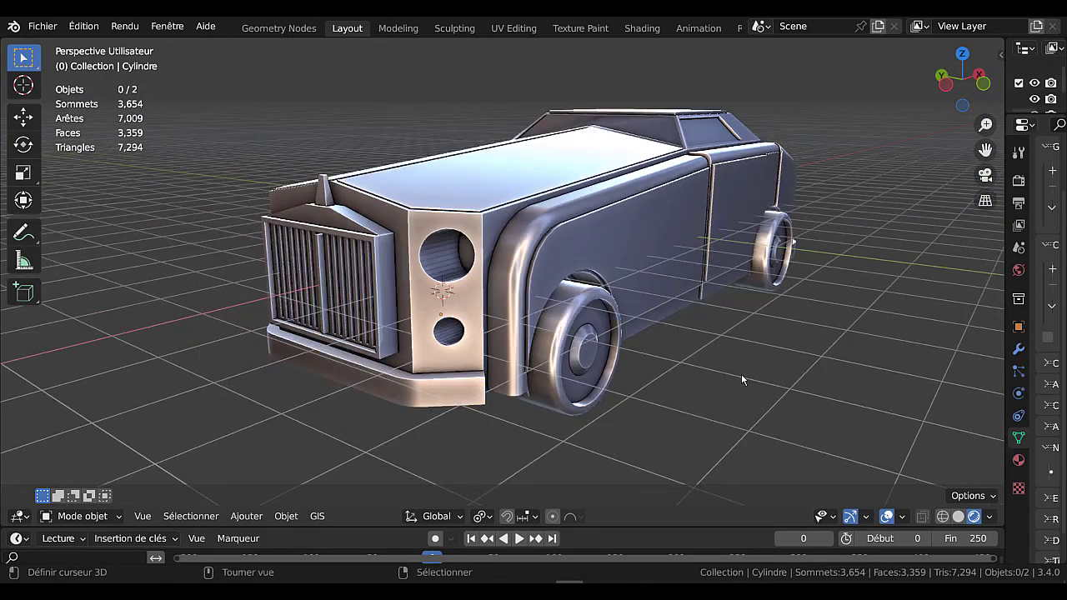
pyautogui.moveTo(701, 367); pyautogui.dragTo(701, 375, button='middle')
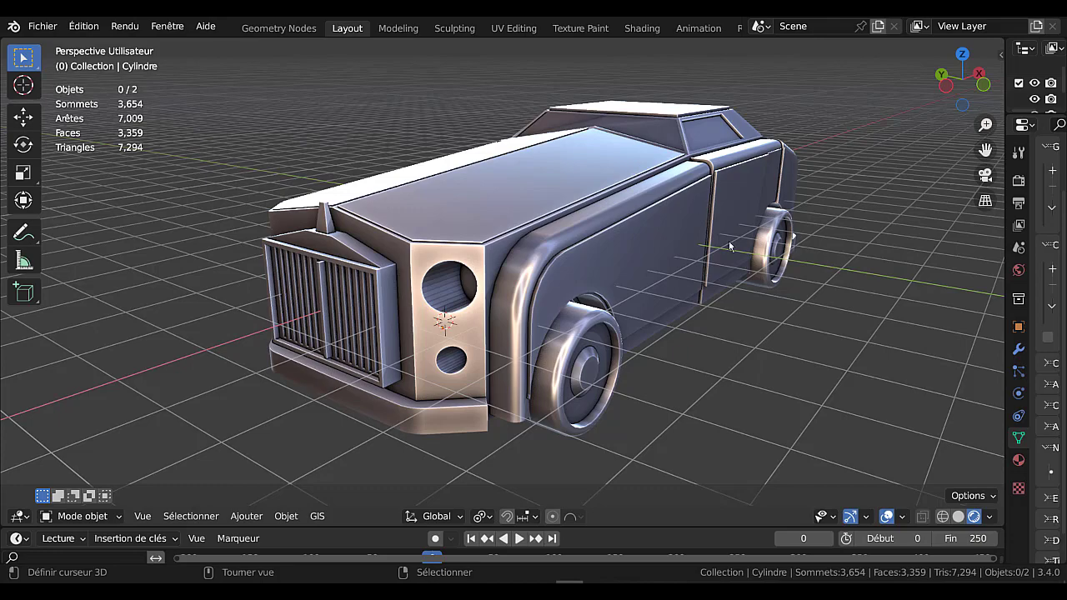
pyautogui.moveTo(742, 243); pyautogui.dragTo(667, 254, button='middle')
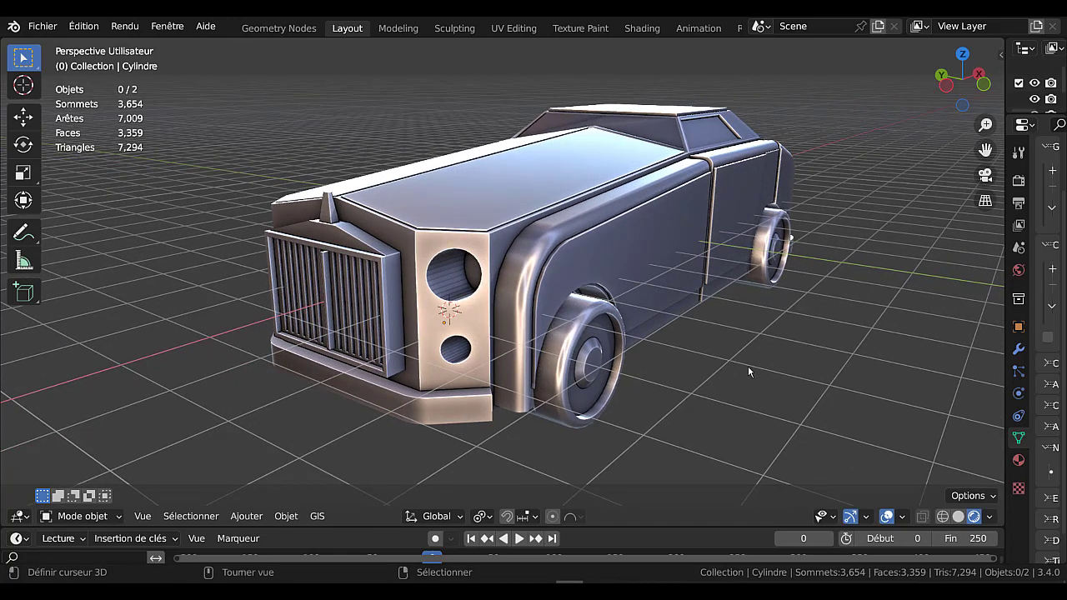
pyautogui.moveTo(794, 356); pyautogui.dragTo(656, 328, button='middle')
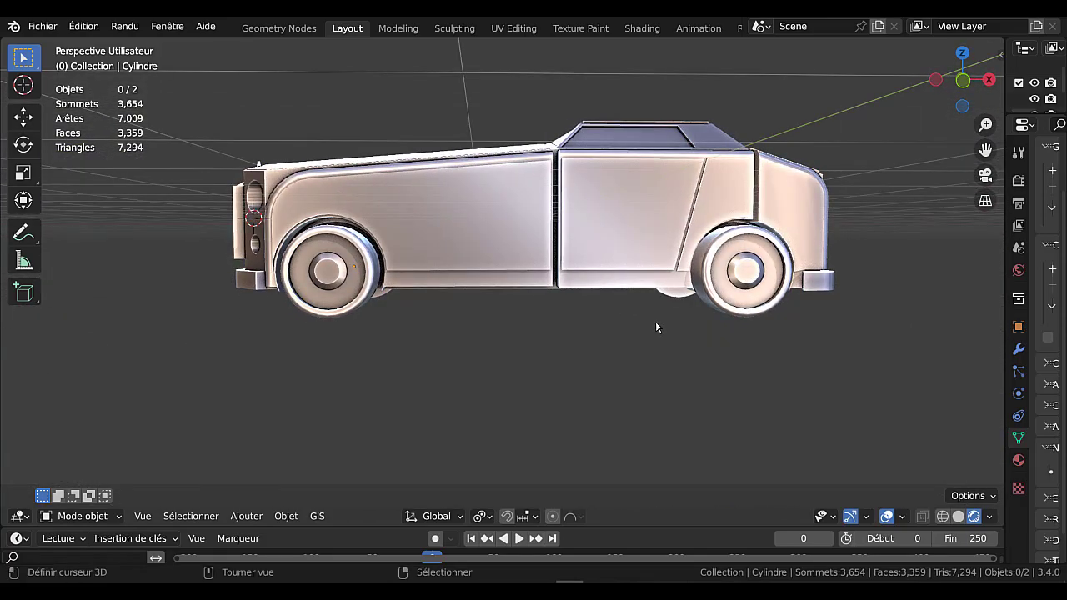
# Scale all four wheels up slightly in Edit Mode, each about its own centre
pyautogui.click(730, 298)
pyautogui.press('Tab')
pyautogui.moveTo(730, 298); pyautogui.dragTo(638, 378, button='middle')
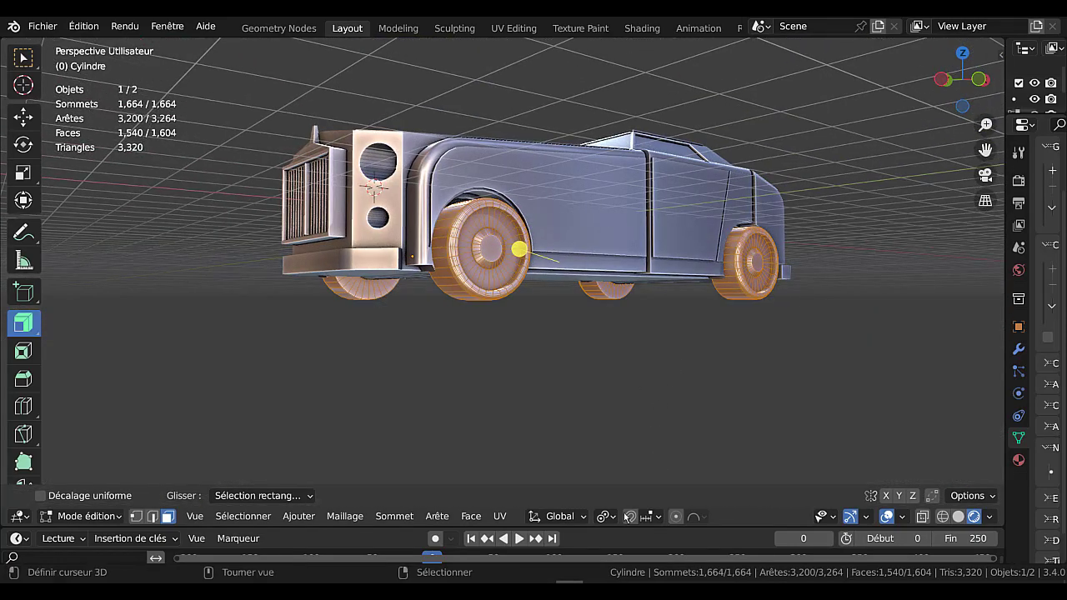
pyautogui.press('s')
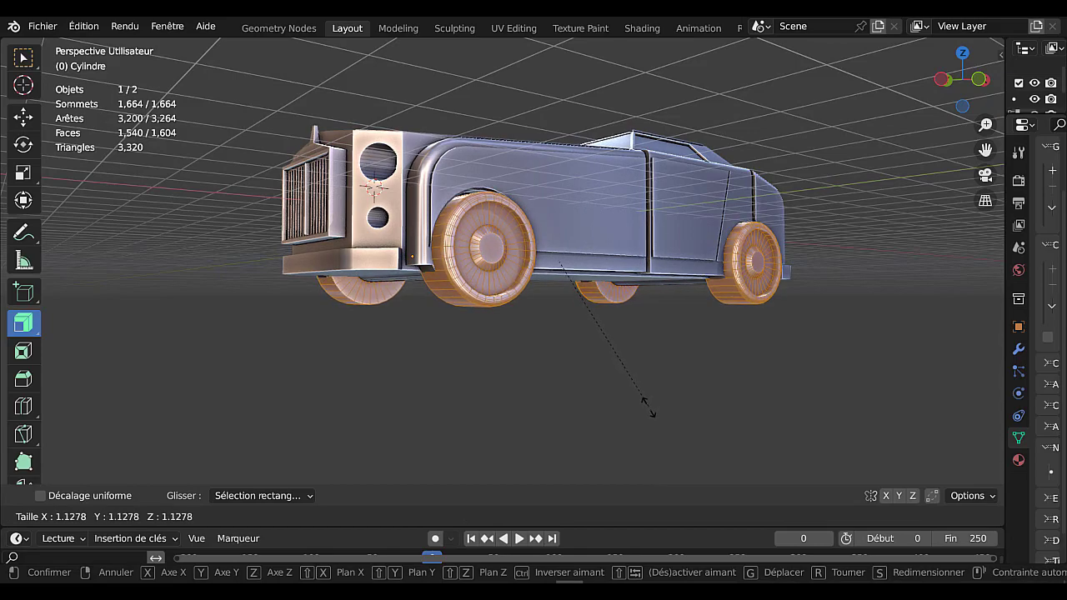
pyautogui.click(652, 391)
# Scale the four wheels down slightly to about 0.98 of their size and return to Object Mode
pyautogui.moveTo(652, 391); pyautogui.dragTo(588, 410, button='middle')
pyautogui.press('s')
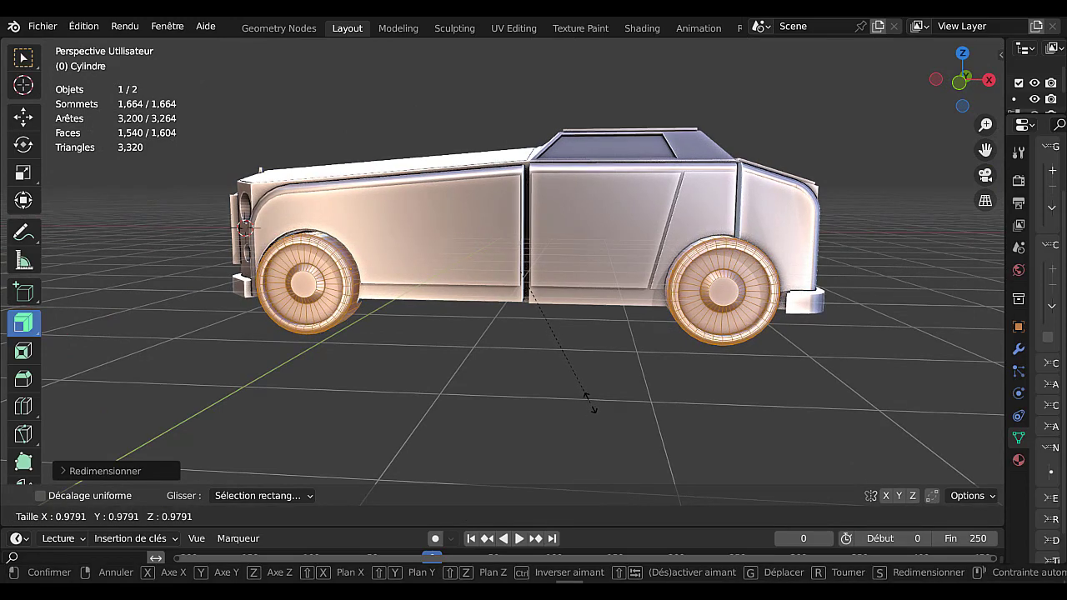
pyautogui.click(593, 406)
pyautogui.press('Tab')
pyautogui.moveTo(593, 406); pyautogui.dragTo(689, 419, button='middle')
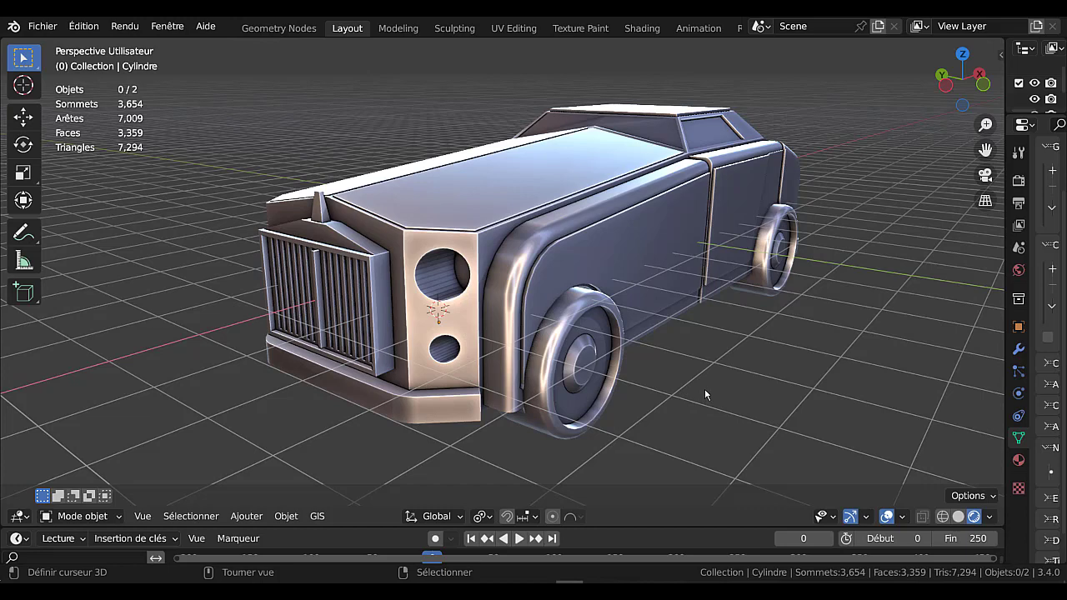
pyautogui.moveTo(709, 382); pyautogui.dragTo(706, 395, button='middle')
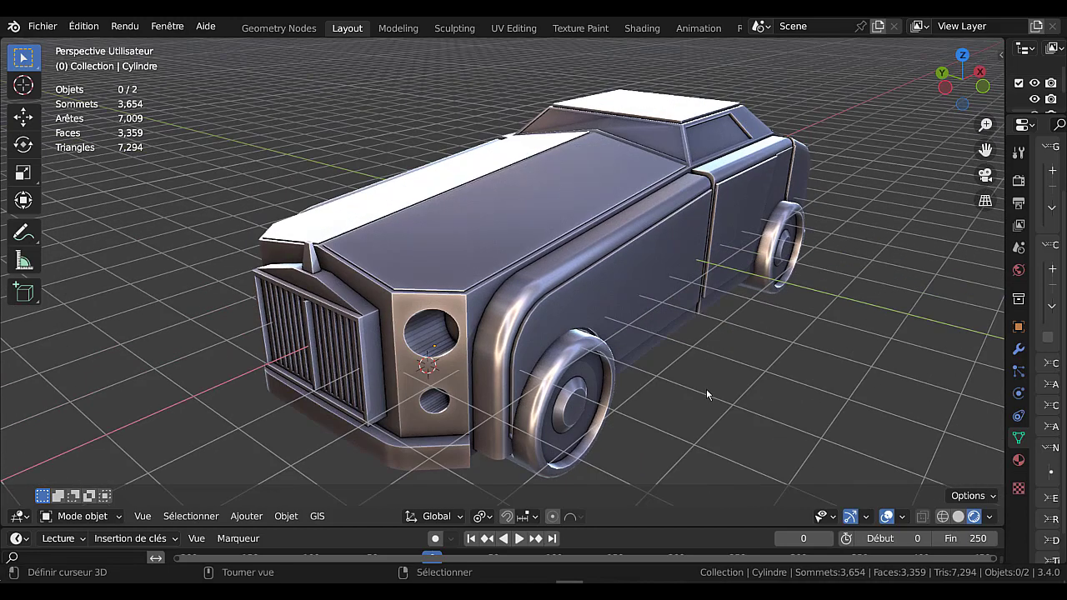